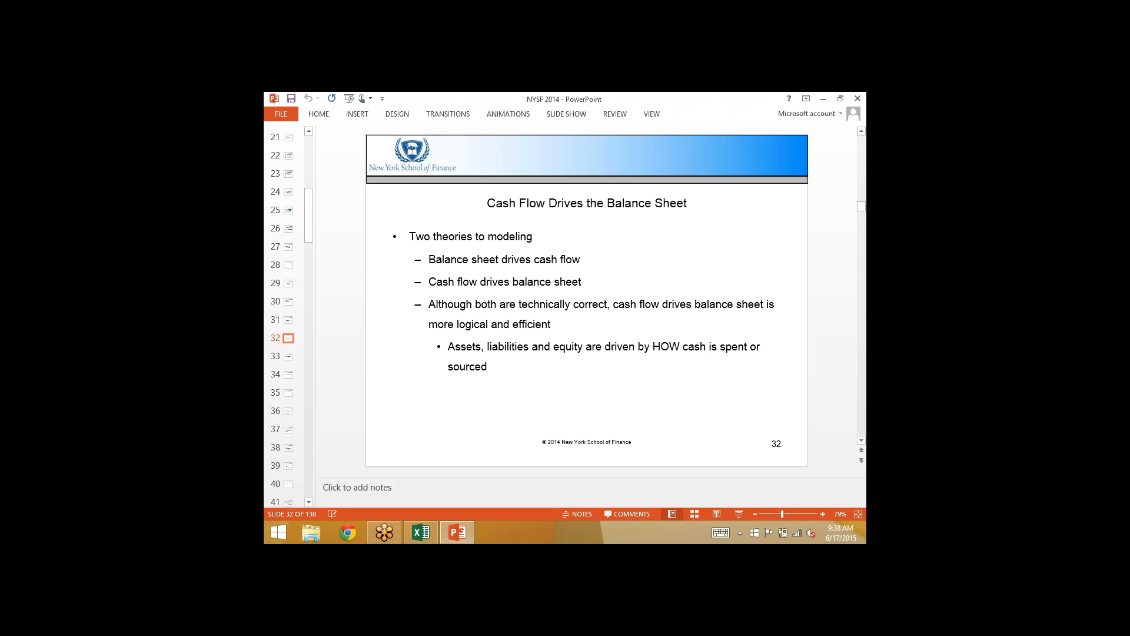
- Advance the presentation from slide 32 to slide 34 on balance sheet balancing techniques
key("Down")
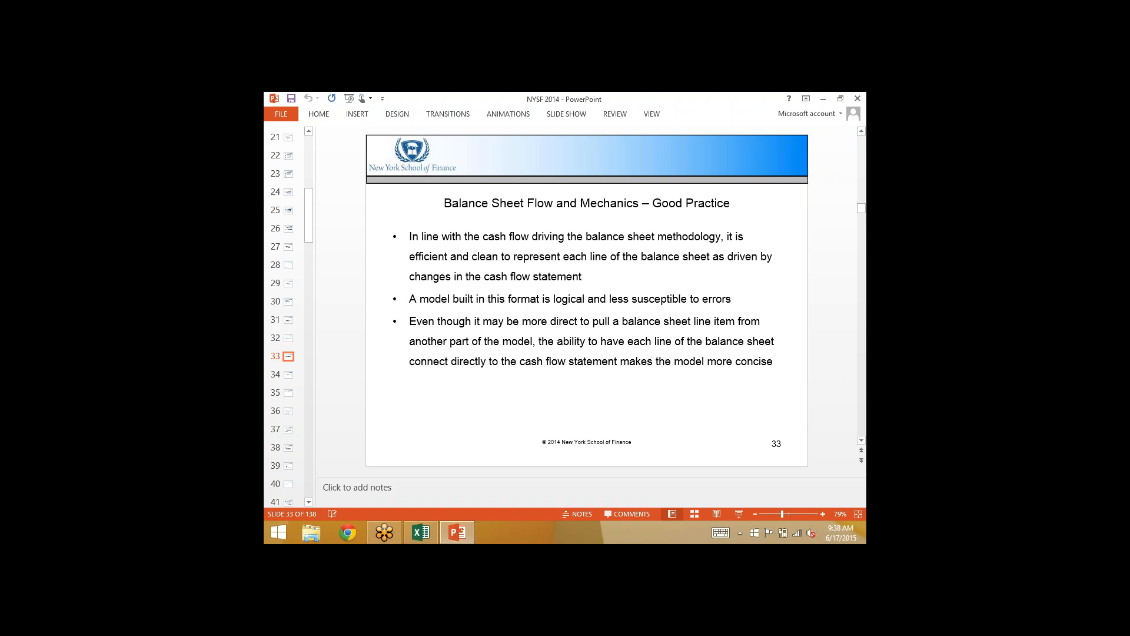
key("Down")
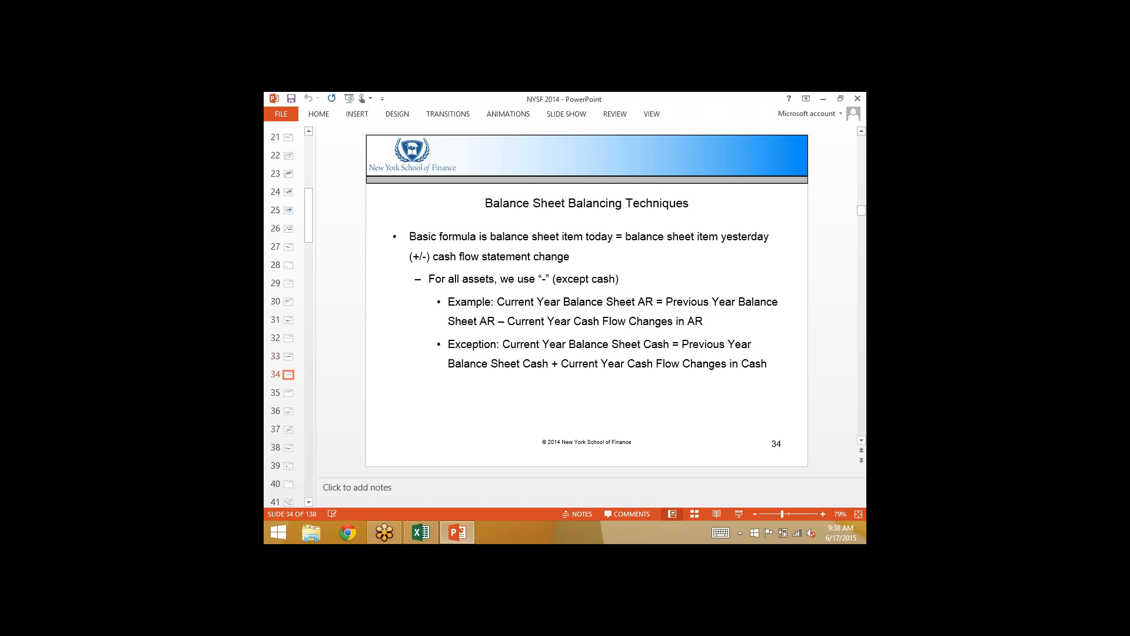
- Switch to the Walmart workbook in Excel and examine the 2013E total change in cash on the Cash Flow Statement
key("alt+Tab")
key("Tab")
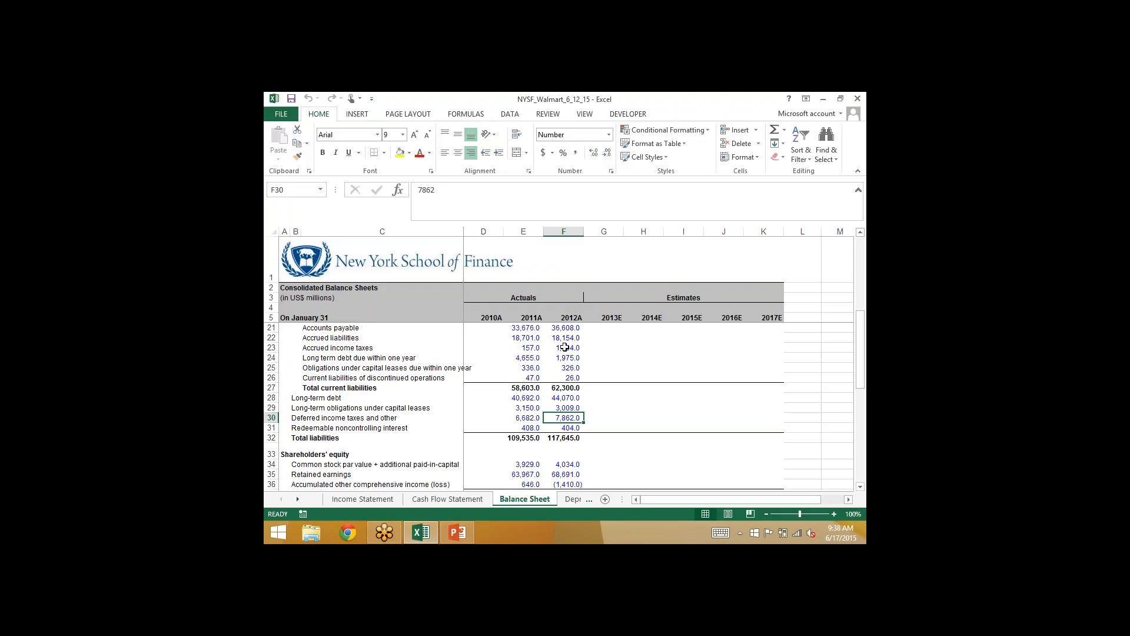
left_click(564, 347)
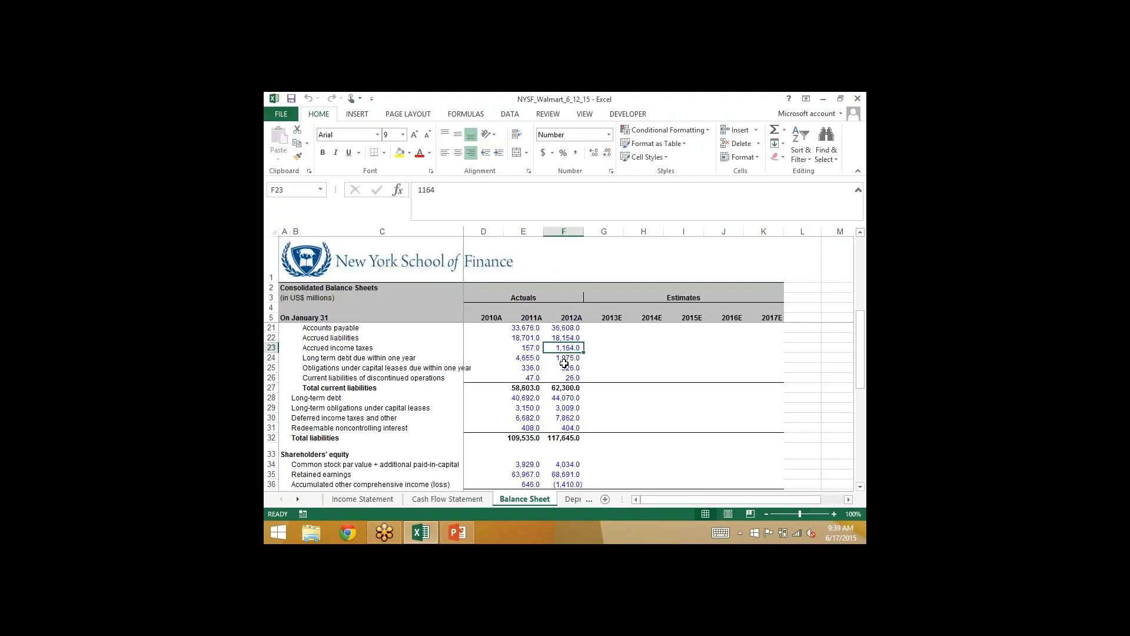
scroll(564, 363, "up", 5)
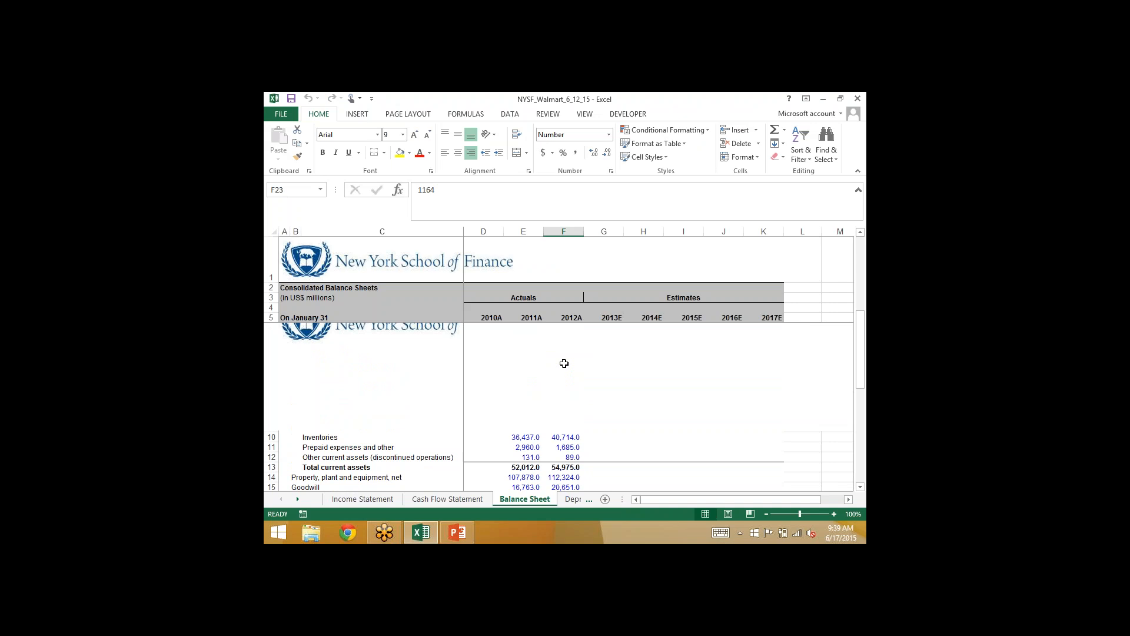
left_click(603, 354)
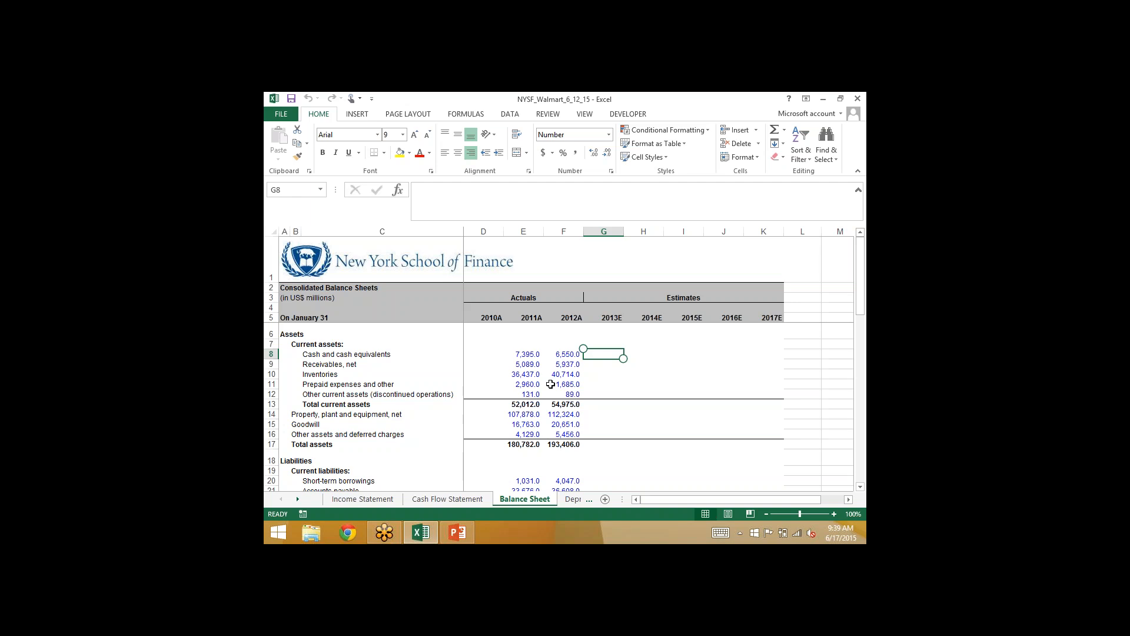
left_click(449, 498)
left_click(639, 415)
key("Down")
key("Down")
key("Down")
key("Down")
key("Down")
key("Down")
key("Down")
key("Down")
key("Down")
key("Down")
key("Down")
key("Down")
key("Down")
key("Down")
key("Down")
key("Down")
key("Down")
key("Down")
key("Down")
key("Down")
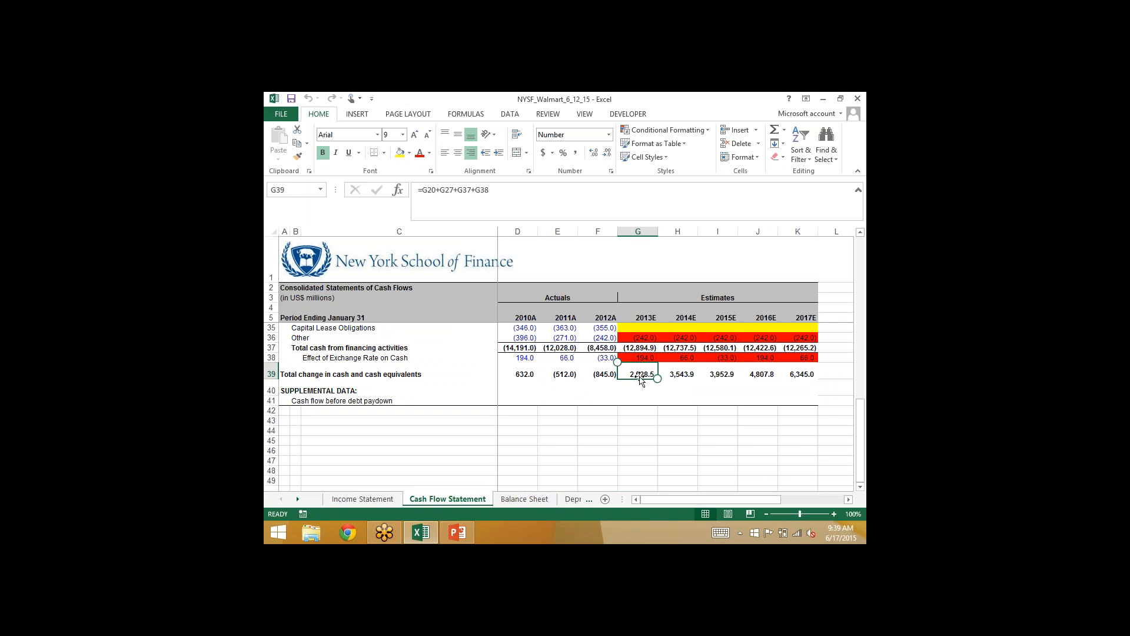
- Calculate 2013E cash on the Balance Sheet in G8 as 2012A cash plus the total change in cash, =F8+'Cash Flow Statement'!G39
left_click(519, 501)
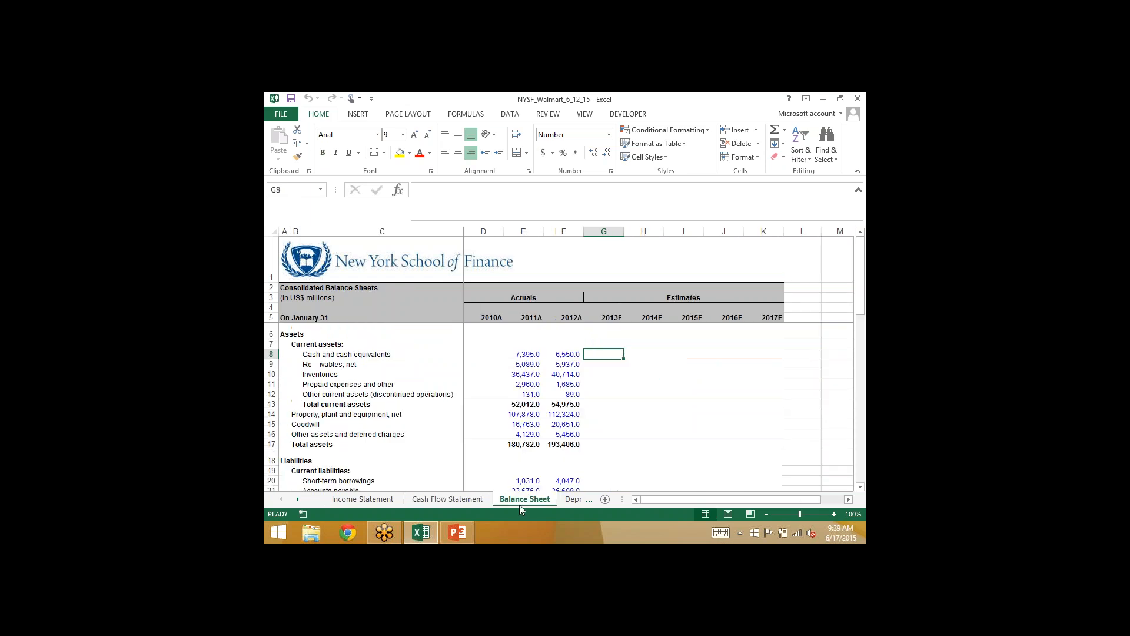
key("Left")
left_click(602, 355)
type("=")
key("Left")
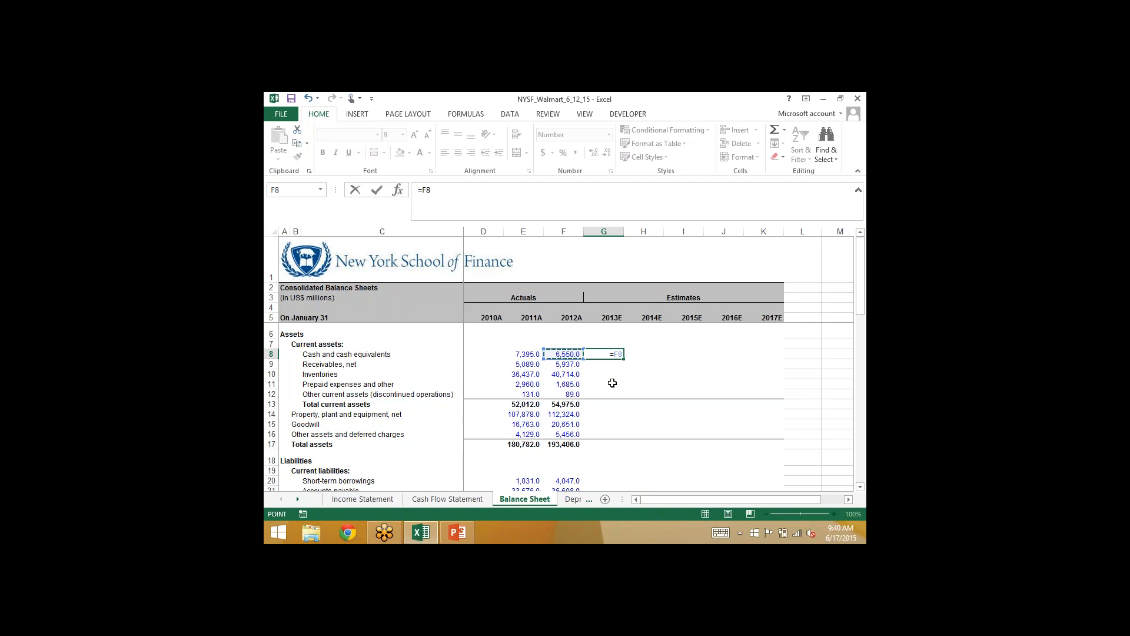
type("+")
left_click(447, 498)
left_click(634, 373)
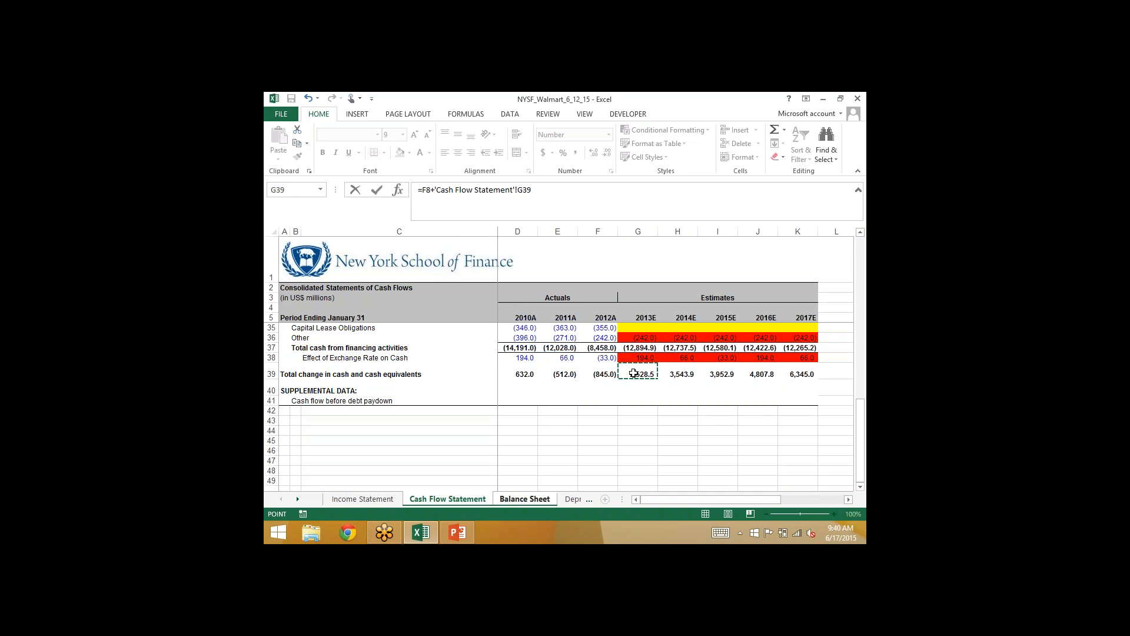
key("Return")
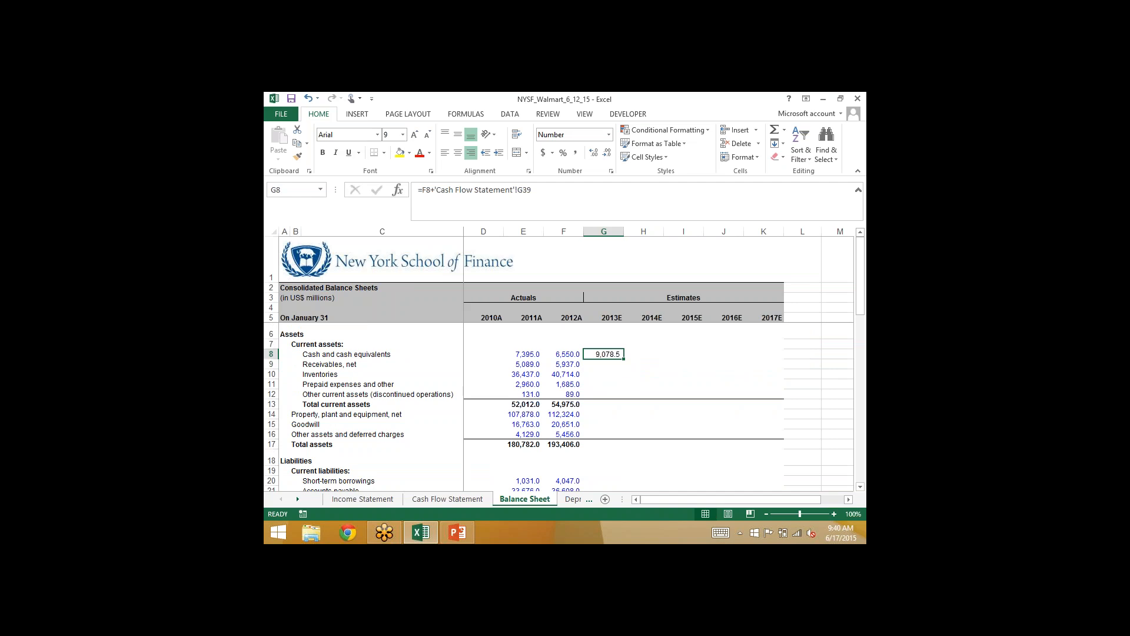
- Fill the 2013E total change in cash cell G39 on the Cash Flow Statement with light green, and return to the Balance Sheet
left_click(430, 500)
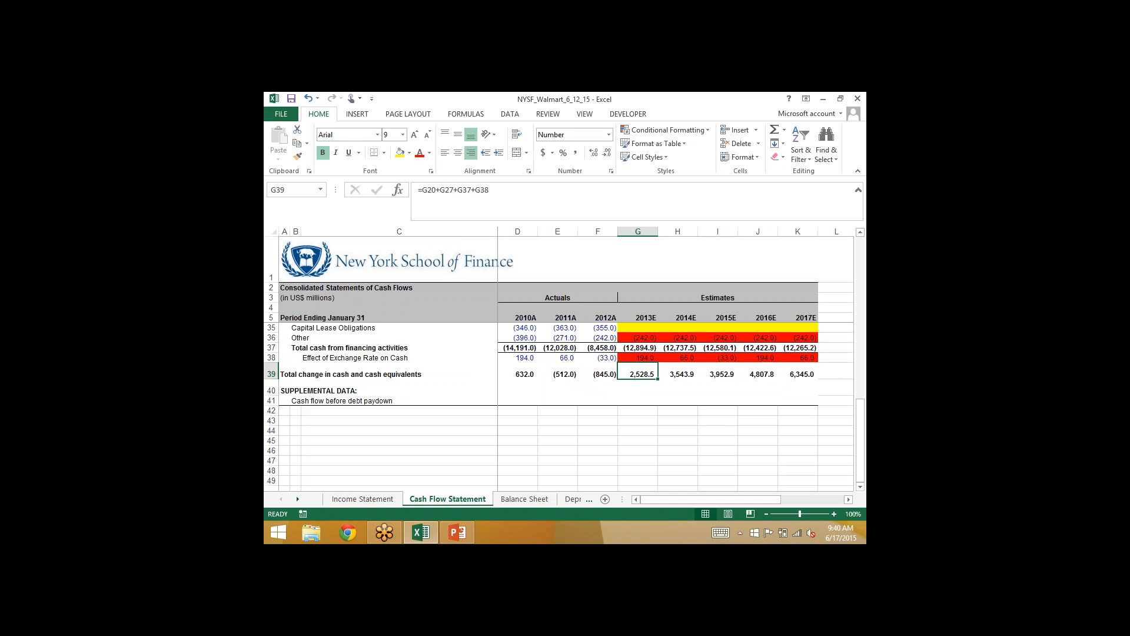
left_click(409, 152)
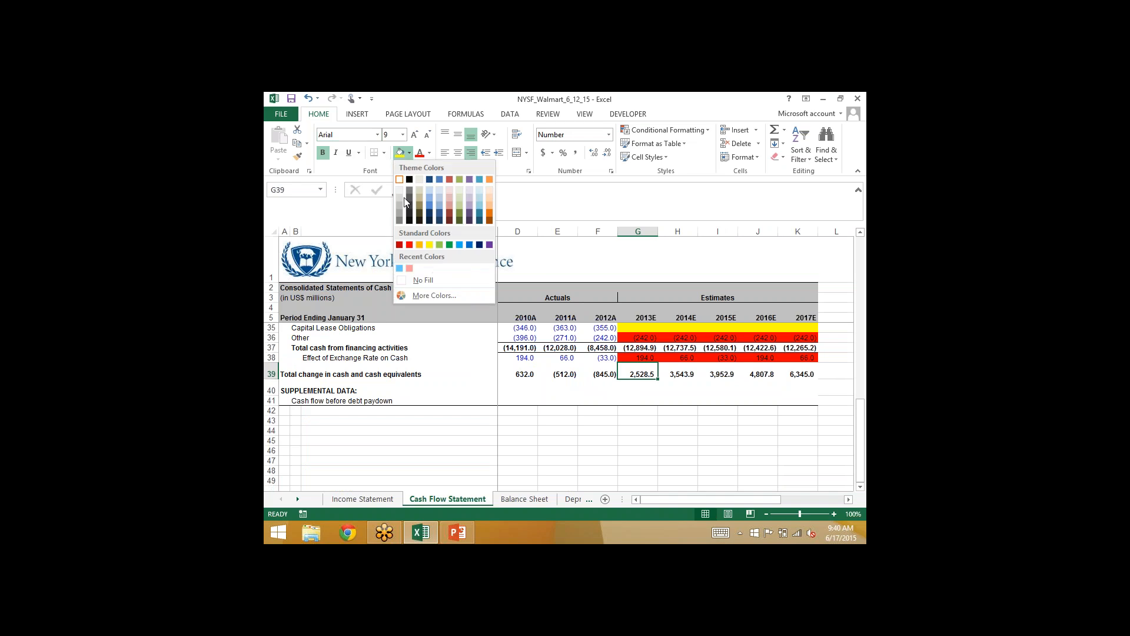
left_click(440, 244)
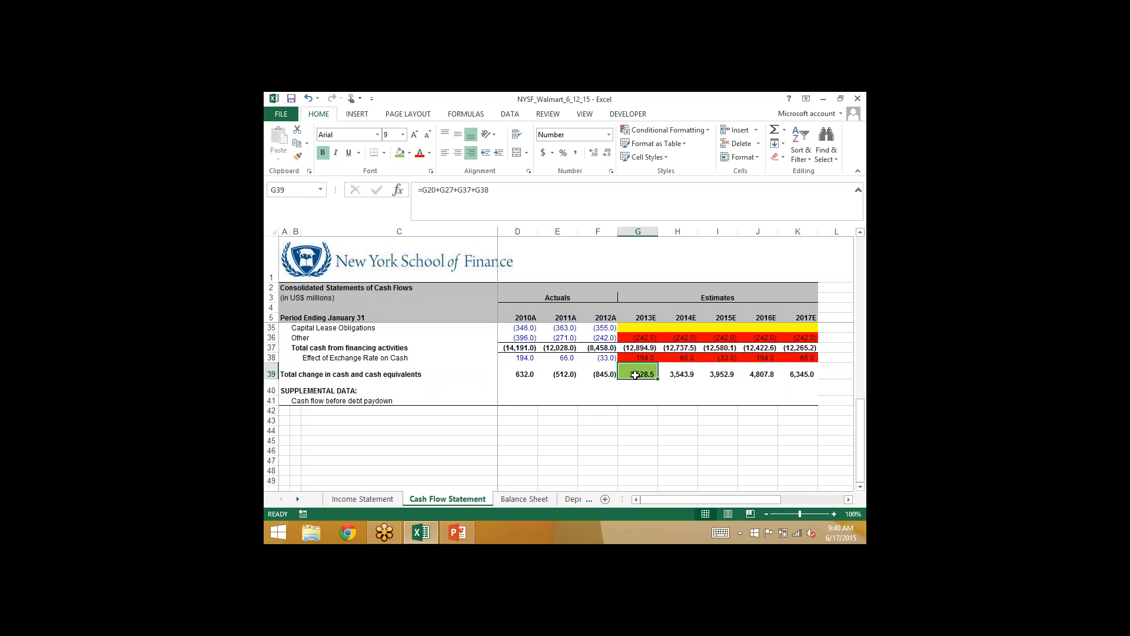
left_click(524, 498)
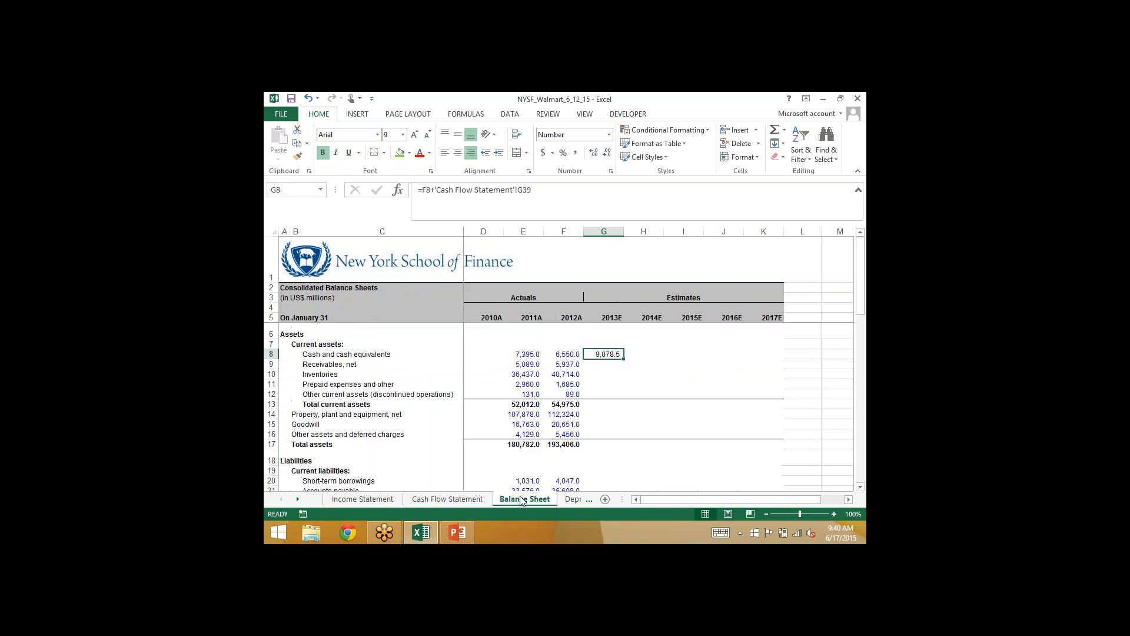
- Calculate 2013E receivables on the Balance Sheet in G9 by subtracting the cash flow change in accounts receivable, =F9-'Cash Flow Statement'!G13
left_click(604, 364)
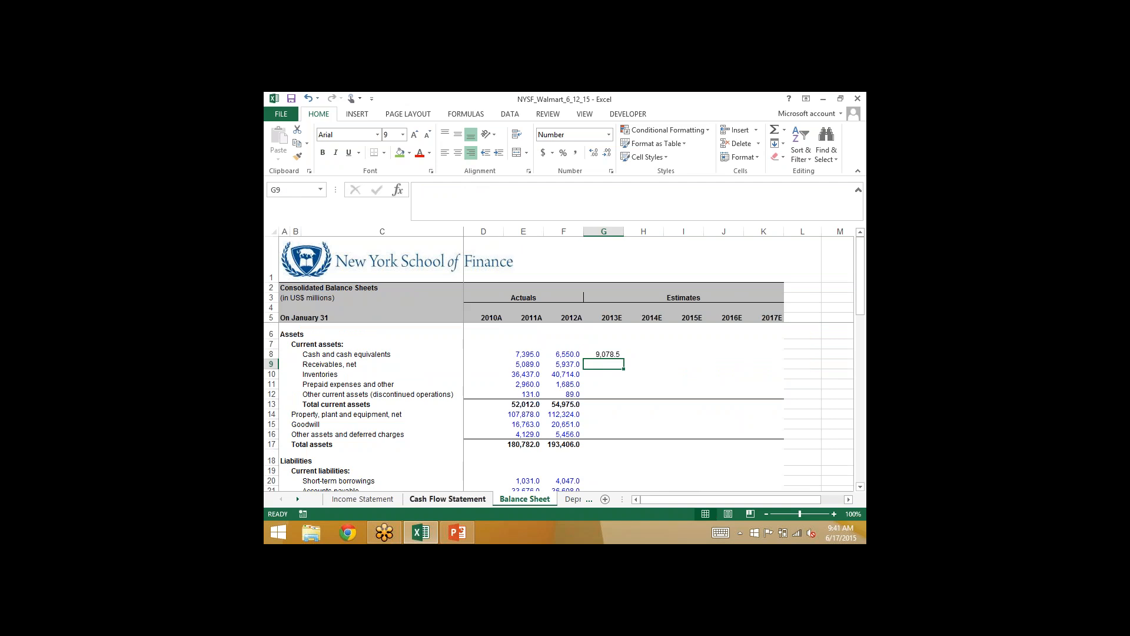
left_click(427, 499)
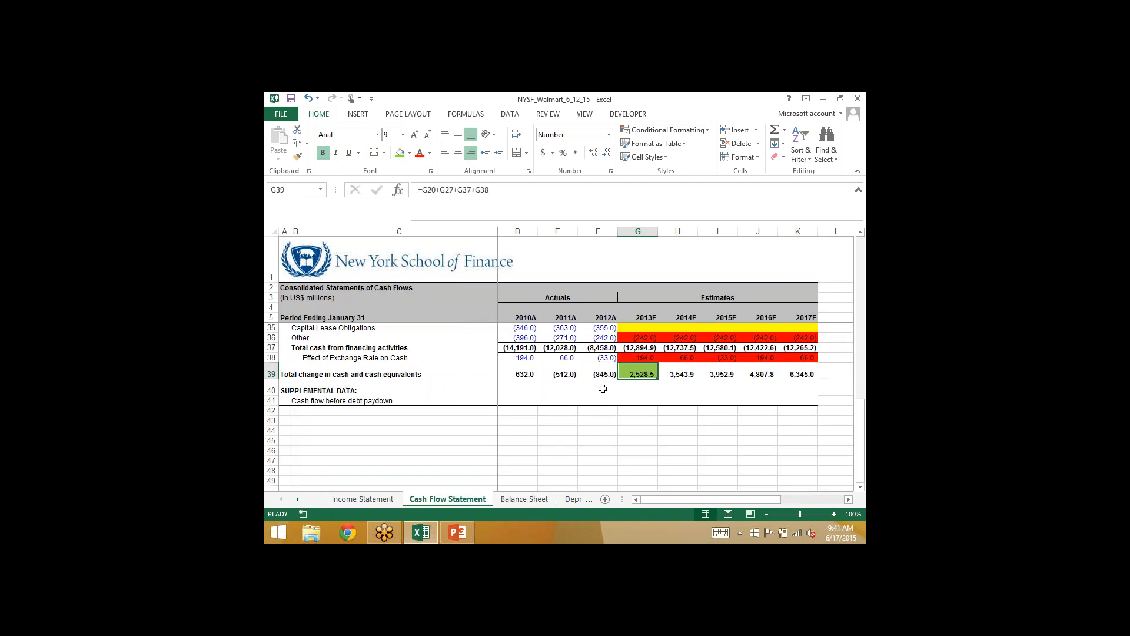
scroll(602, 388, "up", 10)
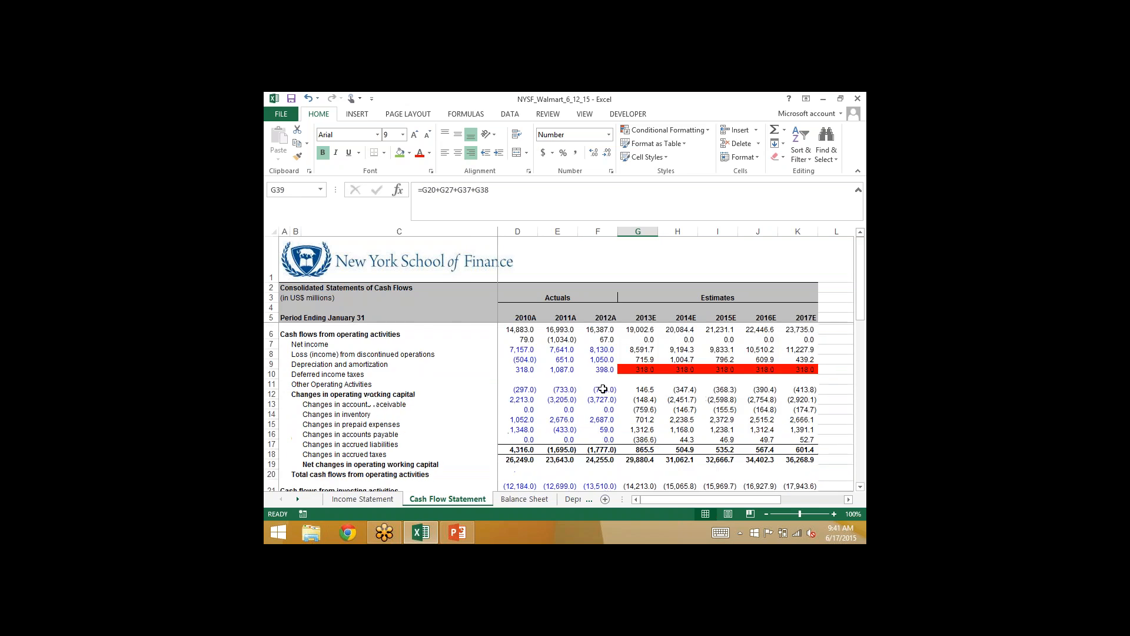
scroll(603, 388, "down", 2)
scroll(603, 389, "up", 1)
left_click(637, 358)
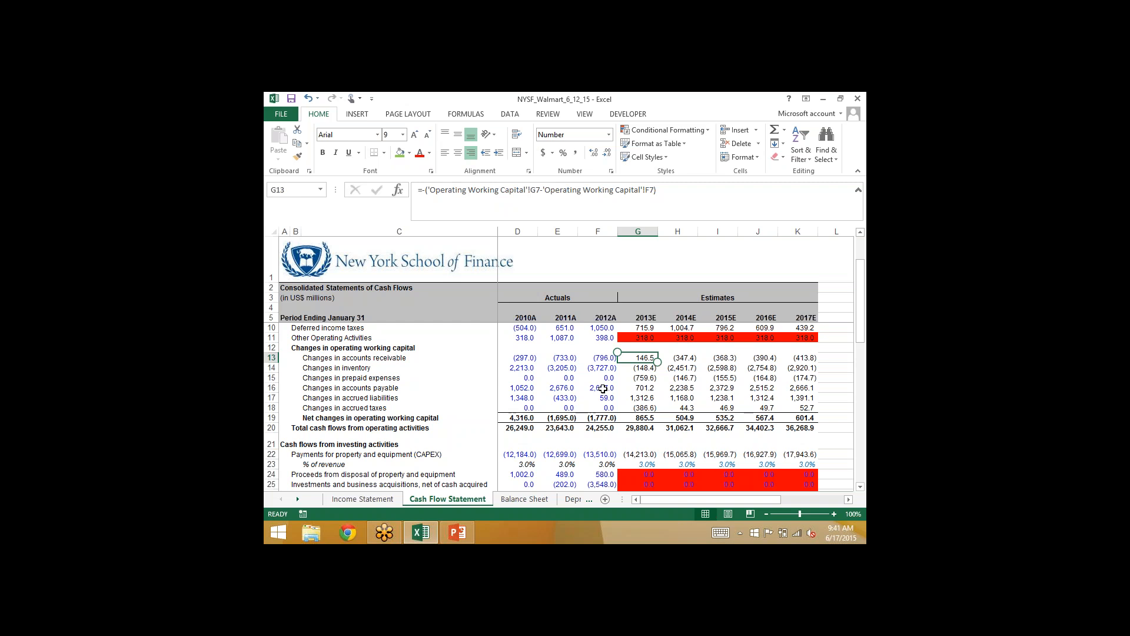
left_click(540, 500)
type("=")
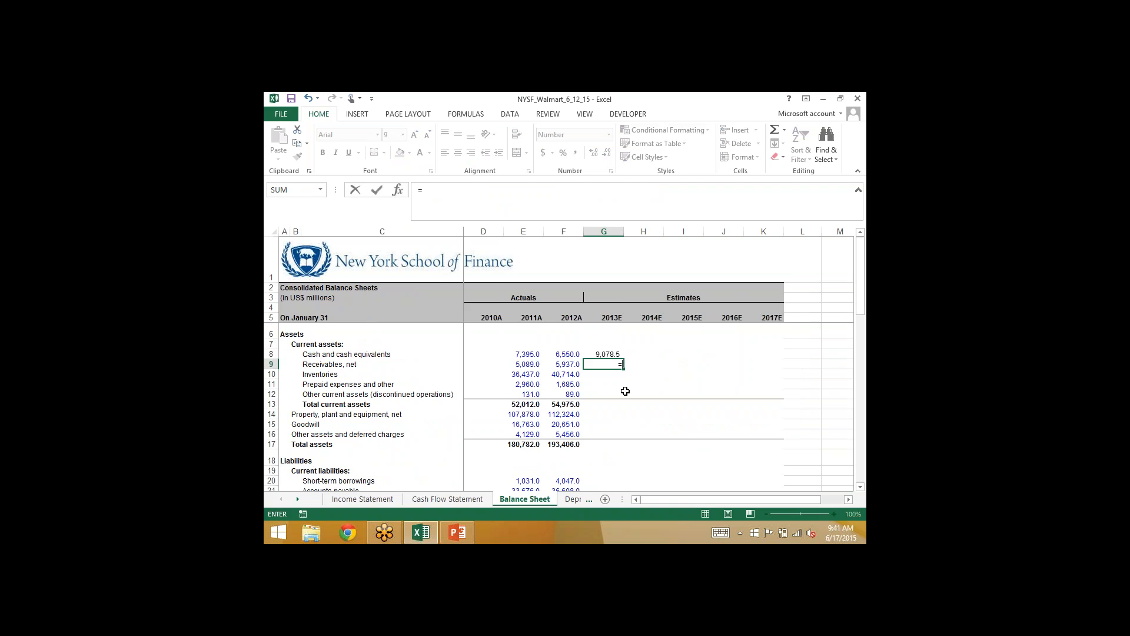
key("Left")
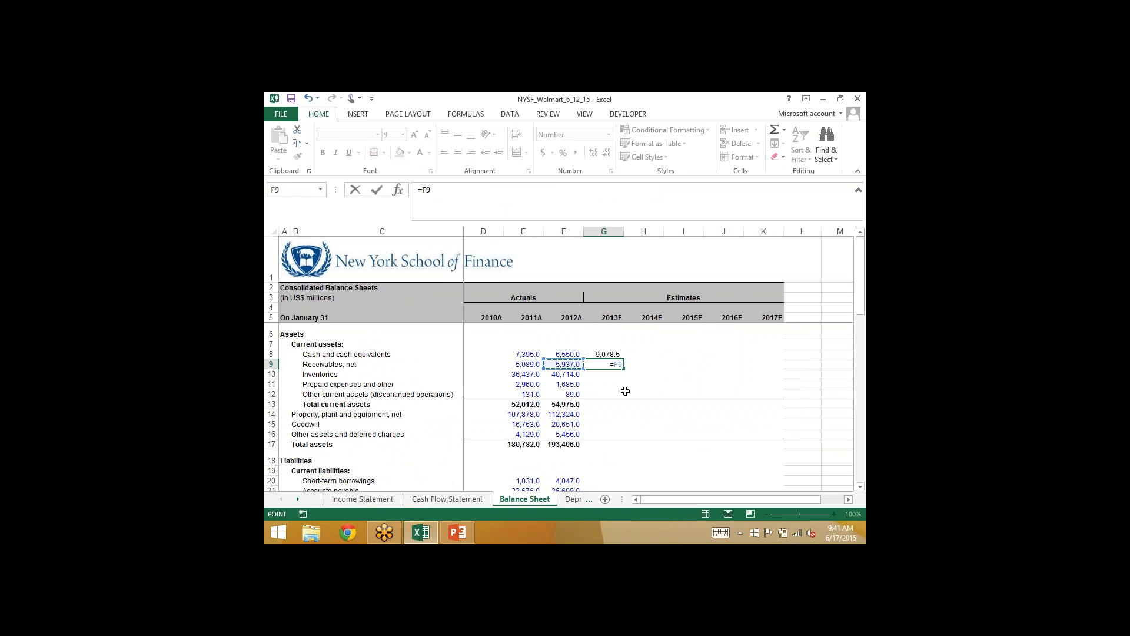
type("-")
left_click(428, 497)
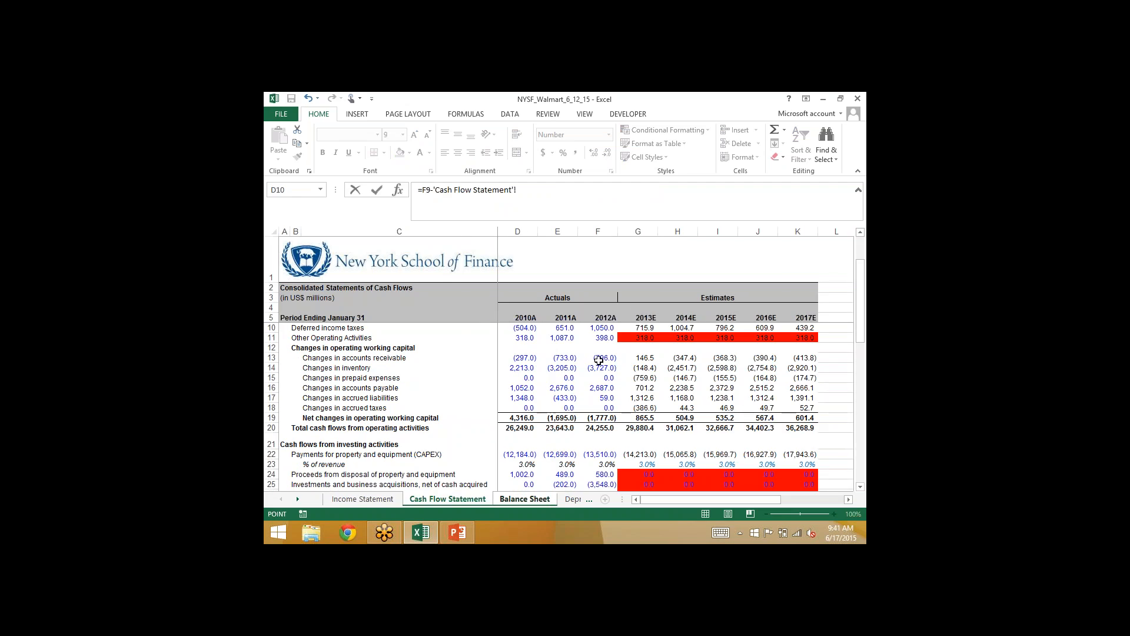
left_click(639, 359)
key("ctrl+Return")
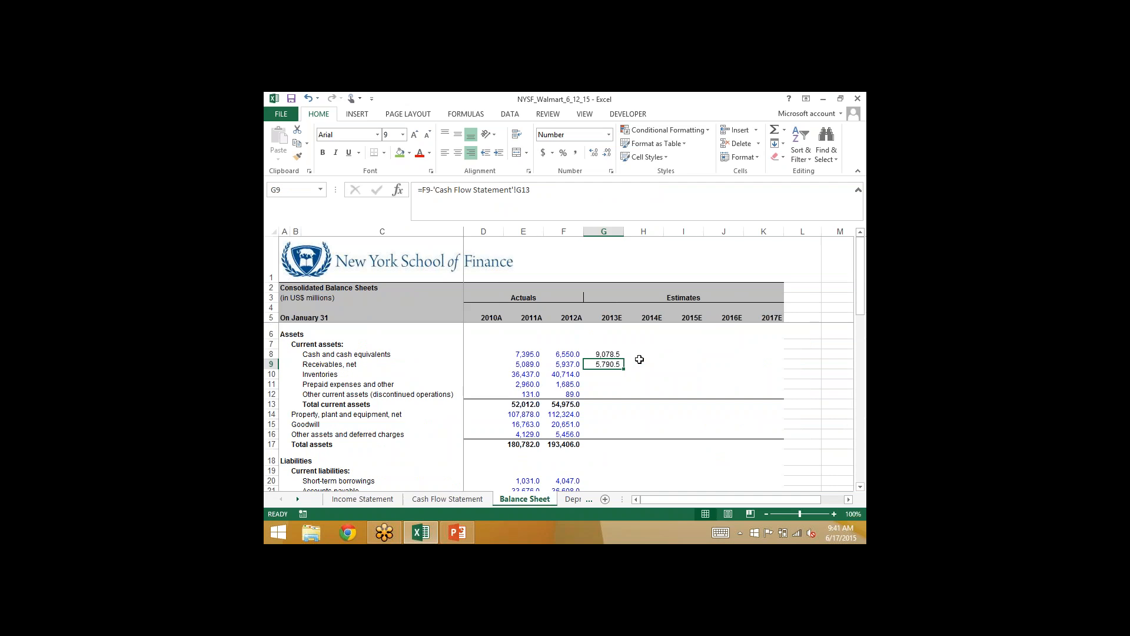
- Mark the 2013E changes in accounts receivable cell G13 on the Cash Flow Statement light green, and return to the Balance Sheet
left_click(435, 499)
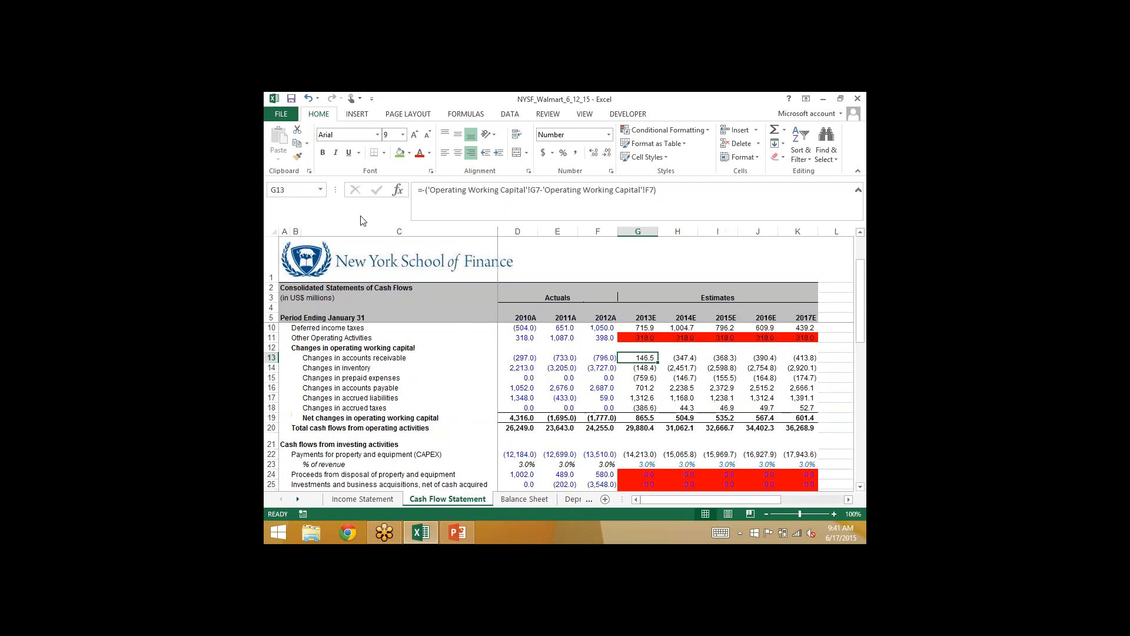
left_click(399, 153)
left_click(525, 505)
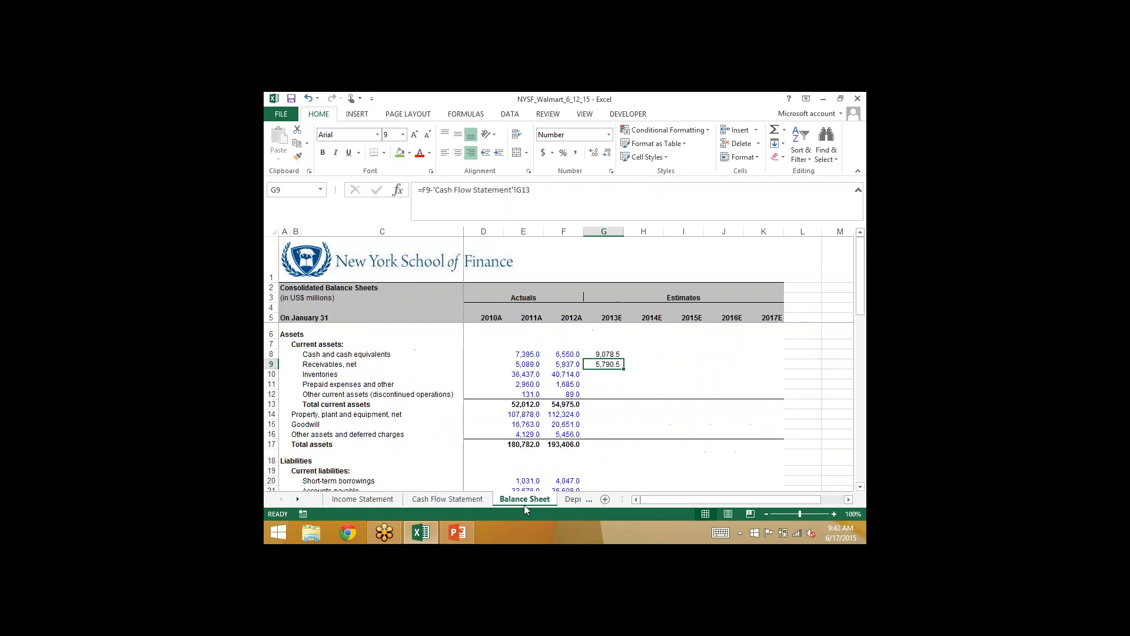
- Calculate 2013E inventories on the Balance Sheet in G10 by subtracting the cash flow change in inventory, =F10-'Cash Flow Statement'!G14
key("Down")
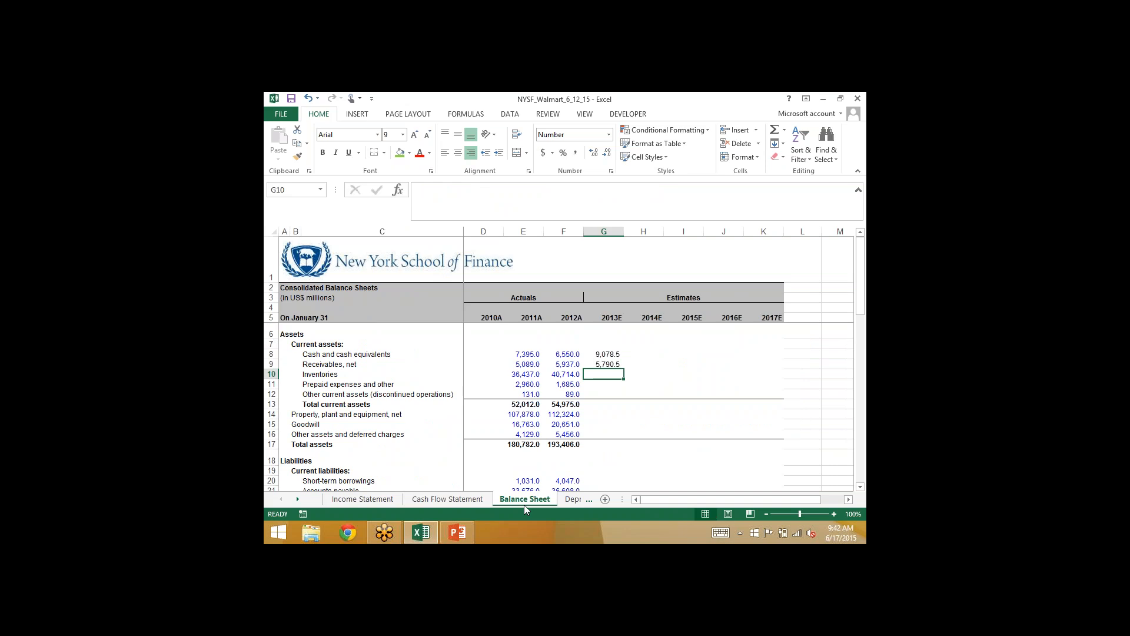
left_click(425, 501)
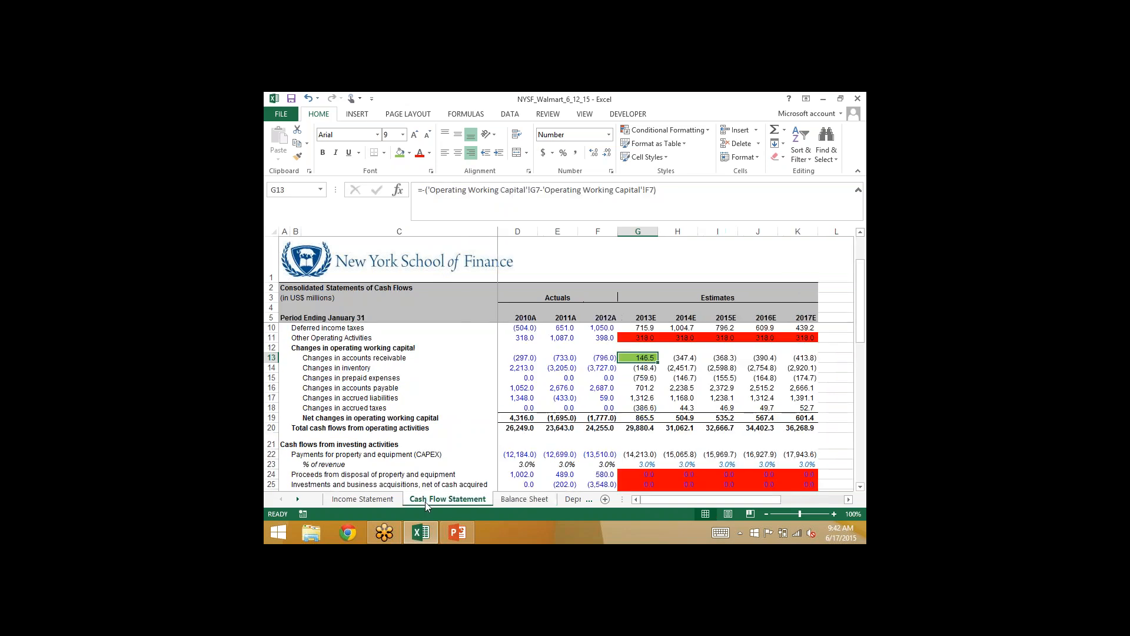
key("Down")
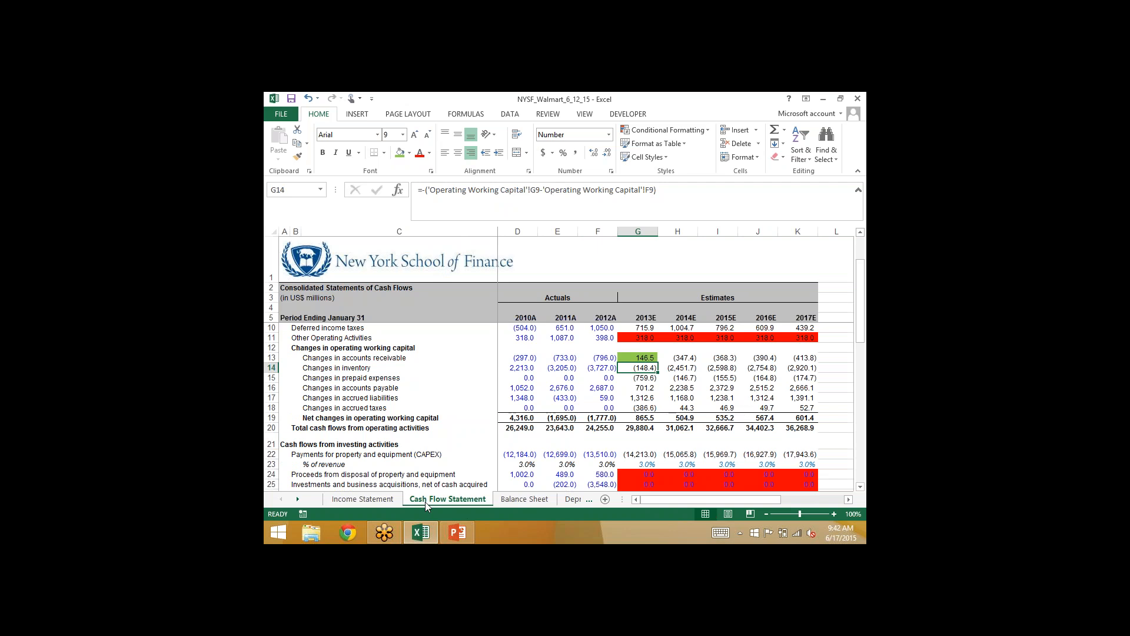
left_click(516, 499)
type("=")
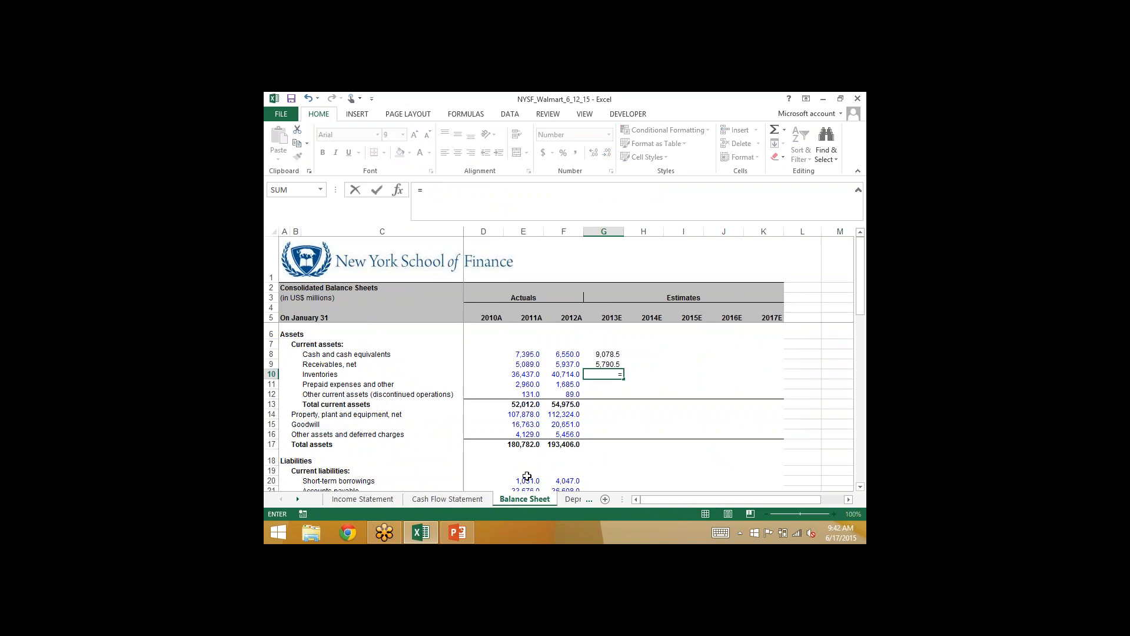
left_click(563, 375)
type("-")
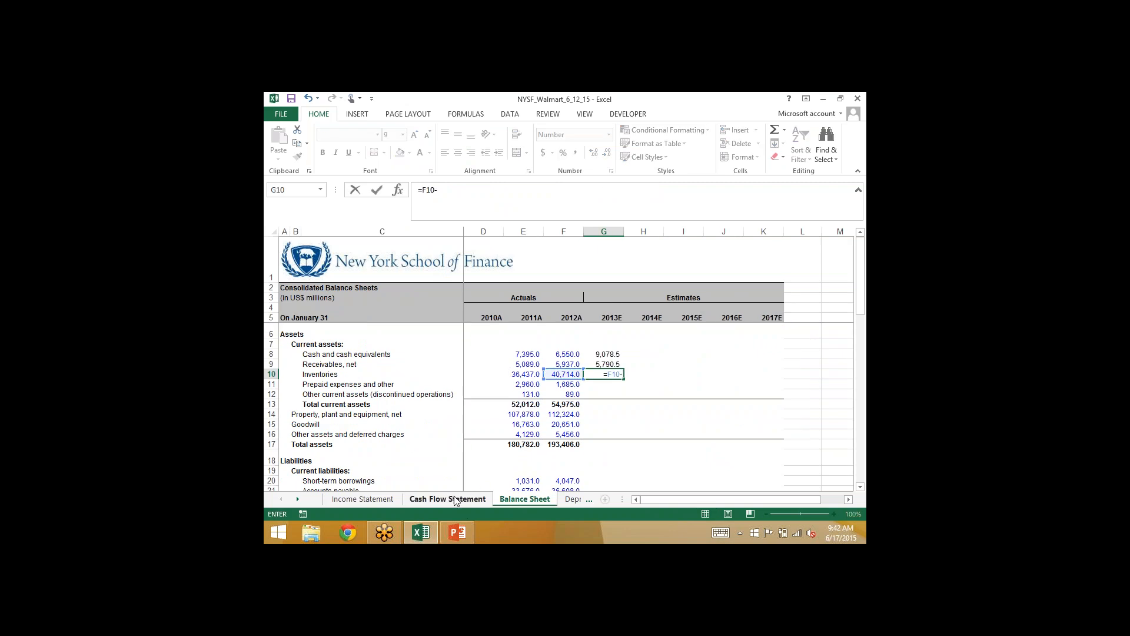
left_click(447, 499)
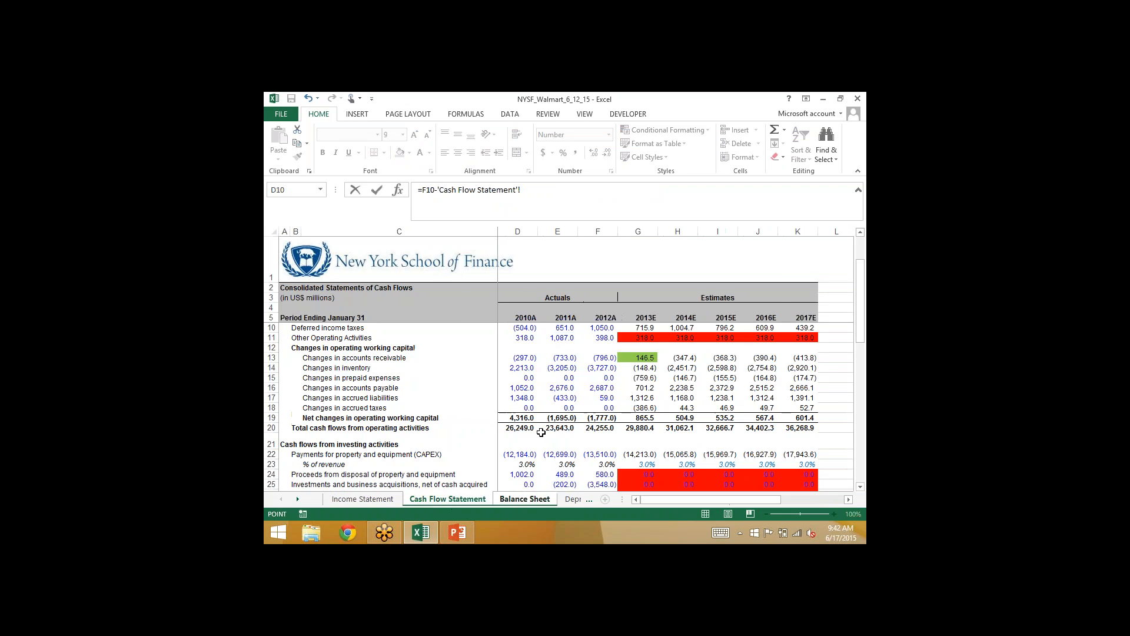
left_click(634, 368)
key("Return")
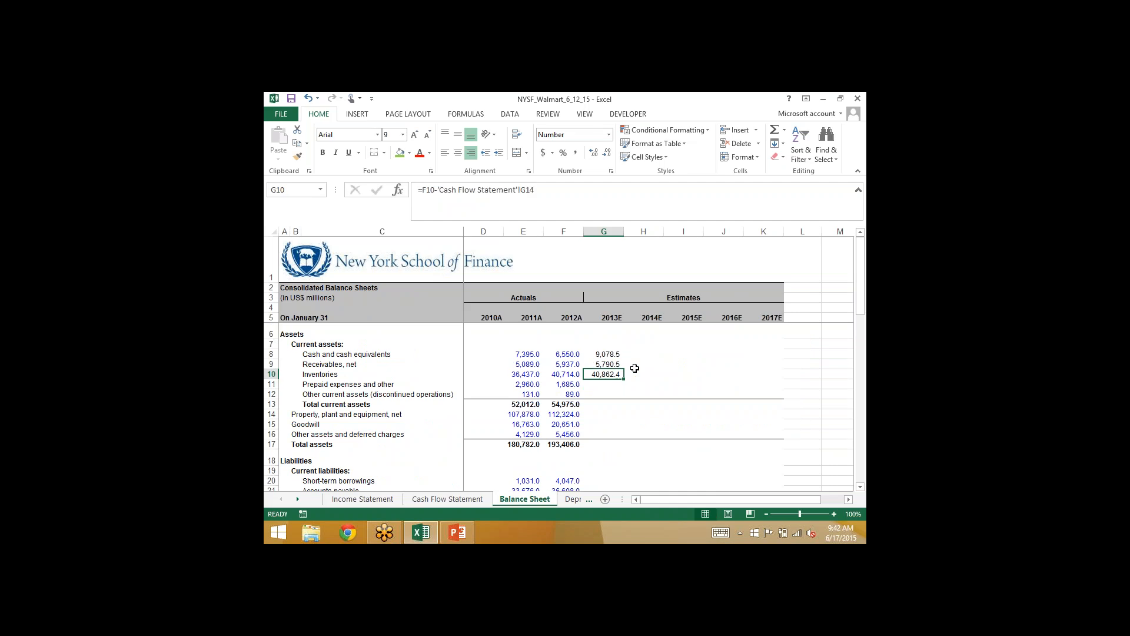
- Review the formula behind the 2013E cash and cash equivalents cell G8 on the Balance Sheet without changing it
key("Up")
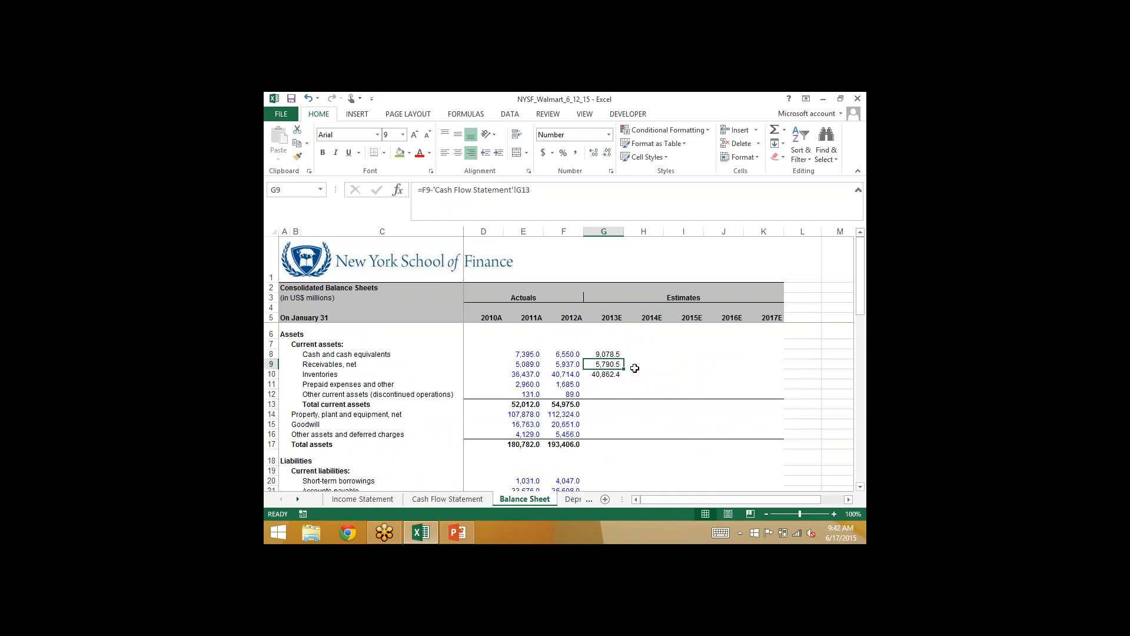
key("Up")
key("F2")
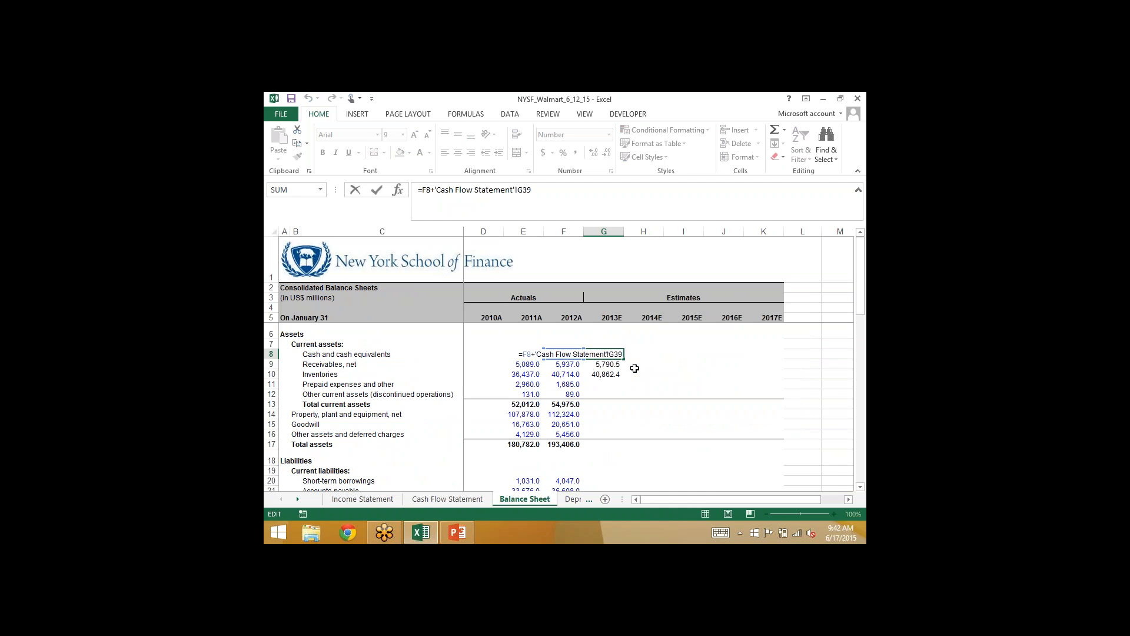
key("Return")
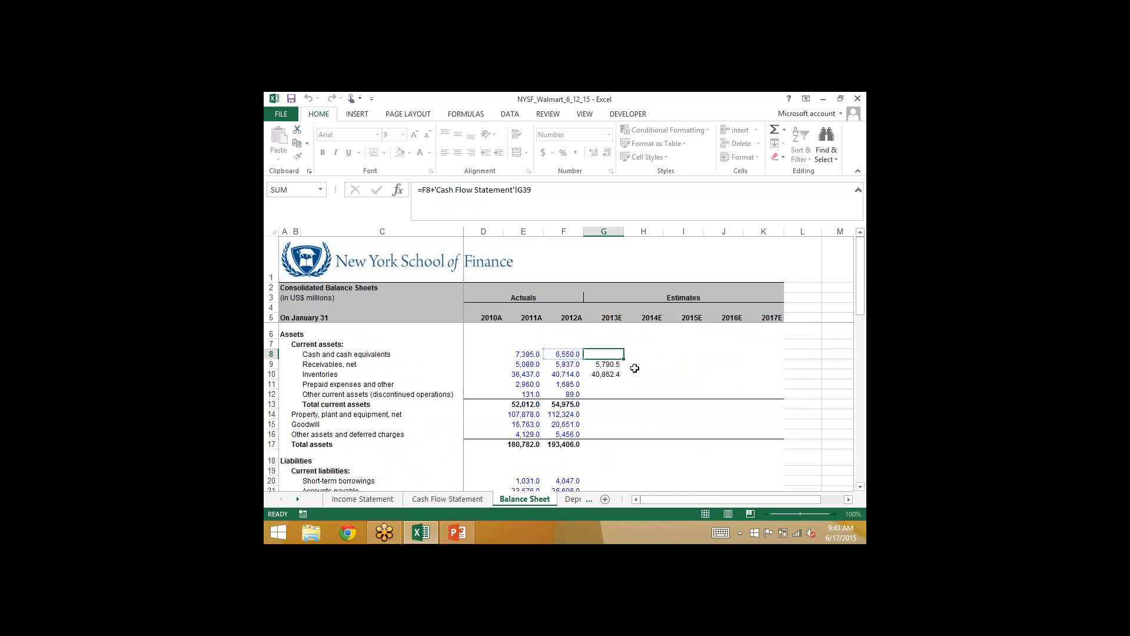
- Review the formulas behind 2013E cash in G8 and receivables in G9 on the Balance Sheet, leaving both unchanged
key("F2")
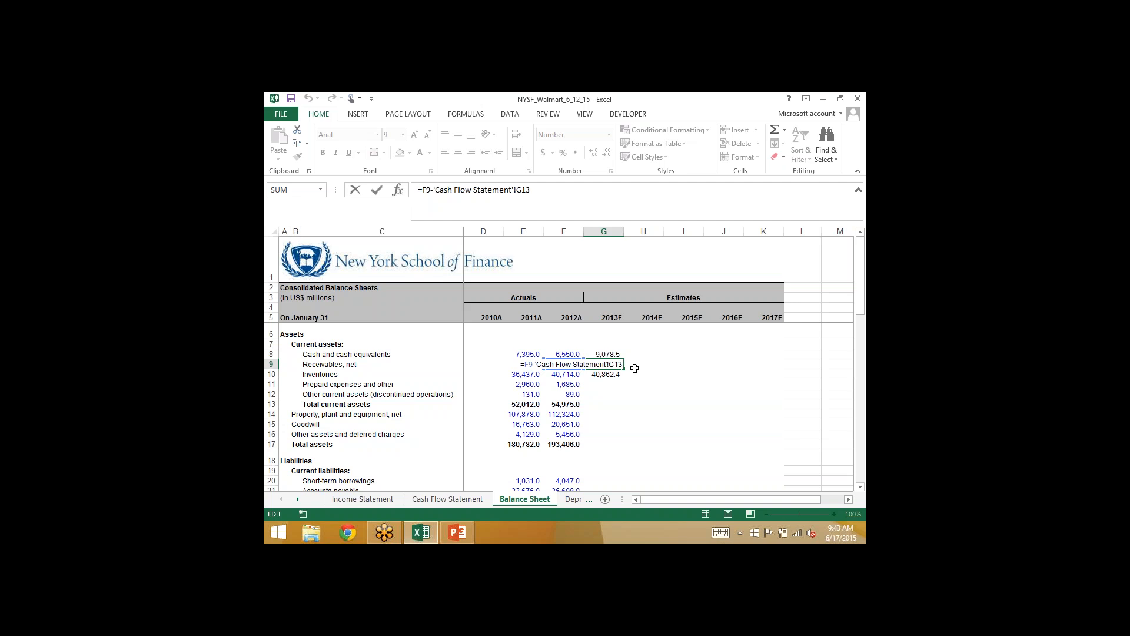
key("Return")
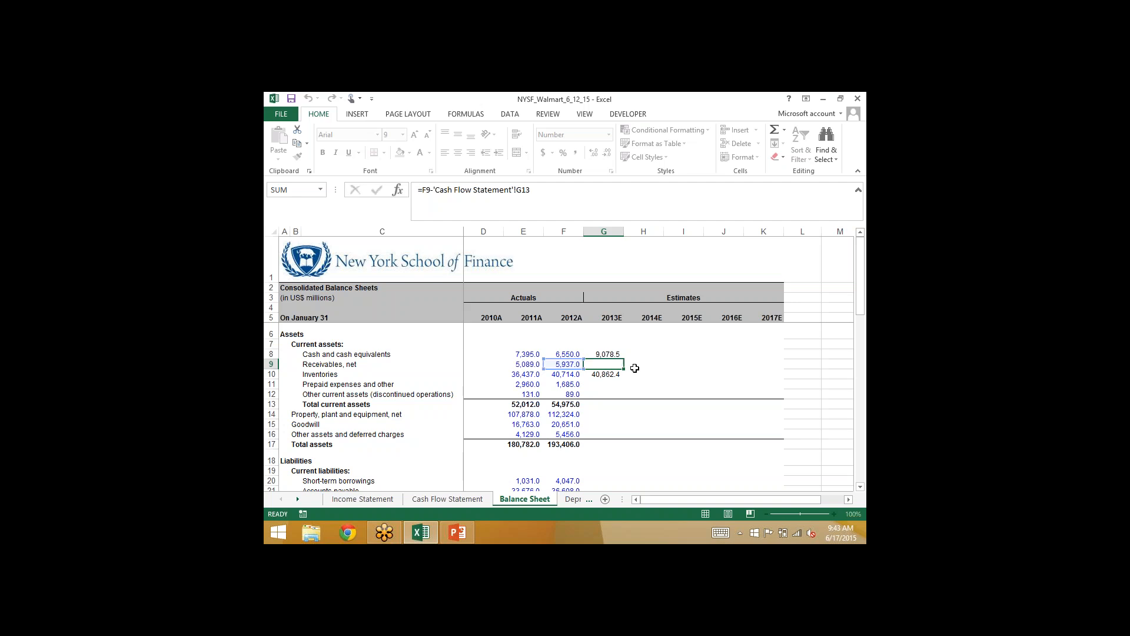
key("Up")
key("Up")
key("F2")
key("ctrl+Return")
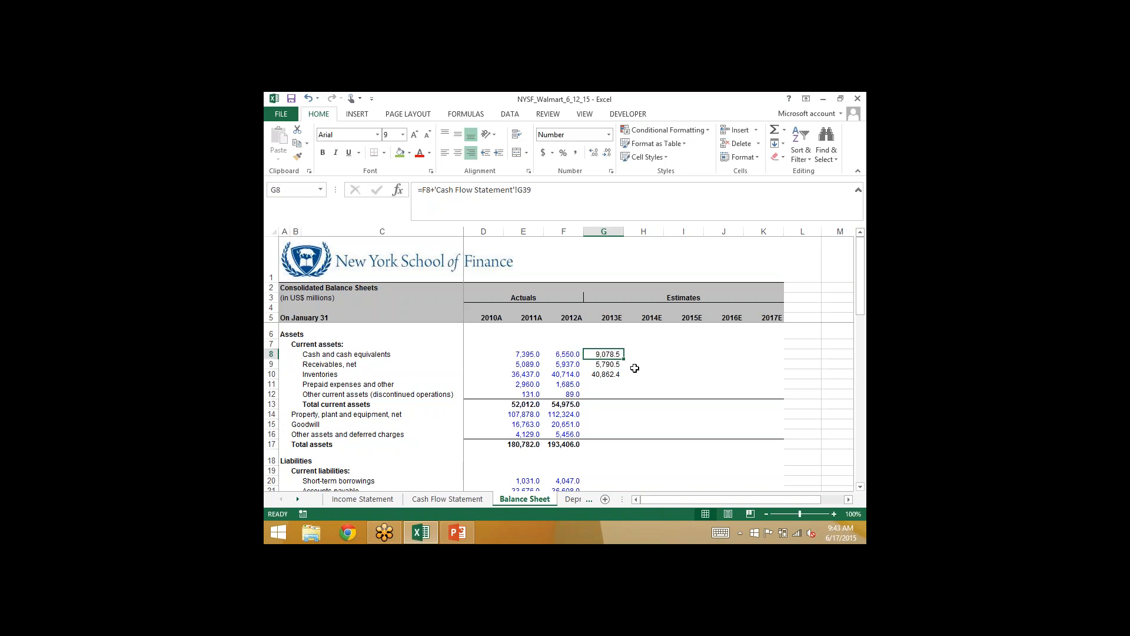
key("Down")
key("F2")
key("ctrl+Return")
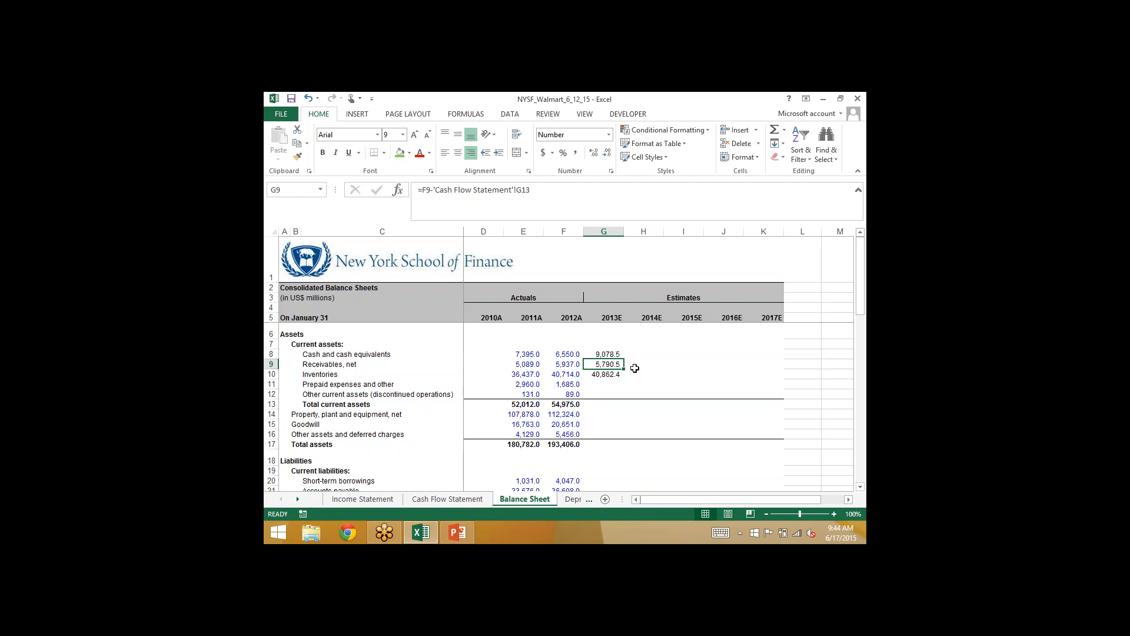
- Look over the Balance Sheet's liabilities and shareholders' equity lines, including the 2012A total liabilities & equity formula in F39
scroll(634, 368, "down", 9)
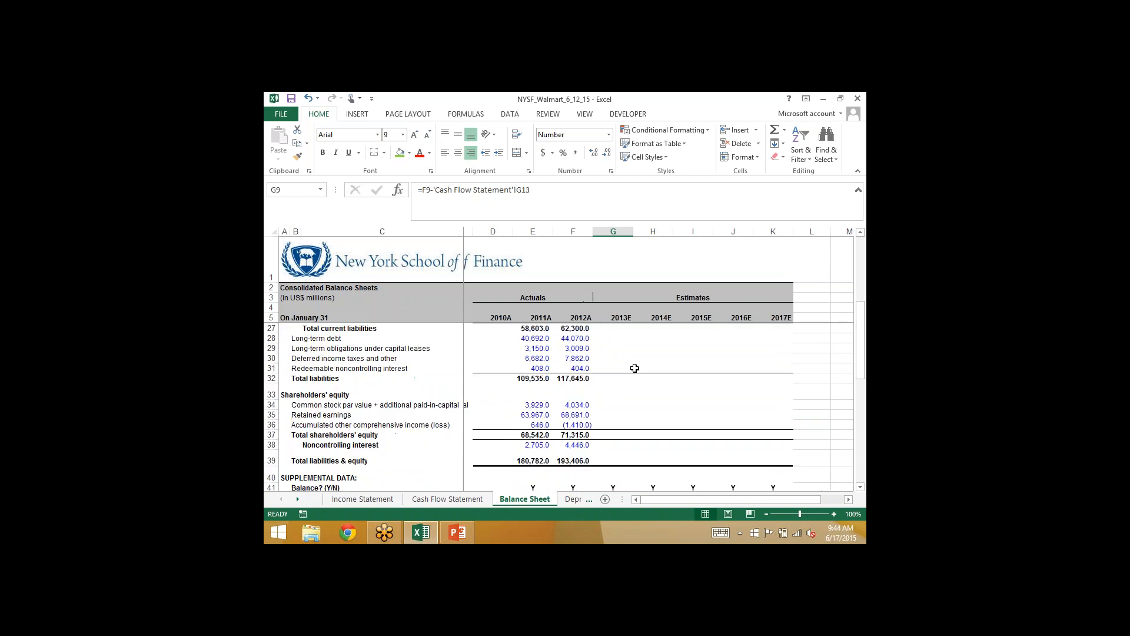
left_click(564, 409)
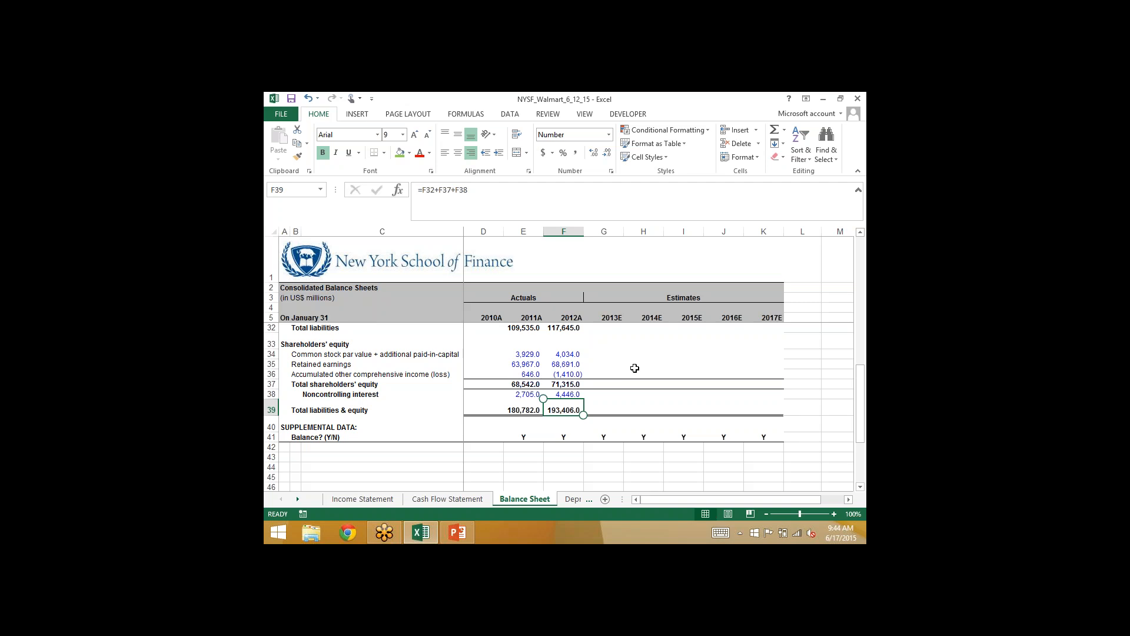
key("Right")
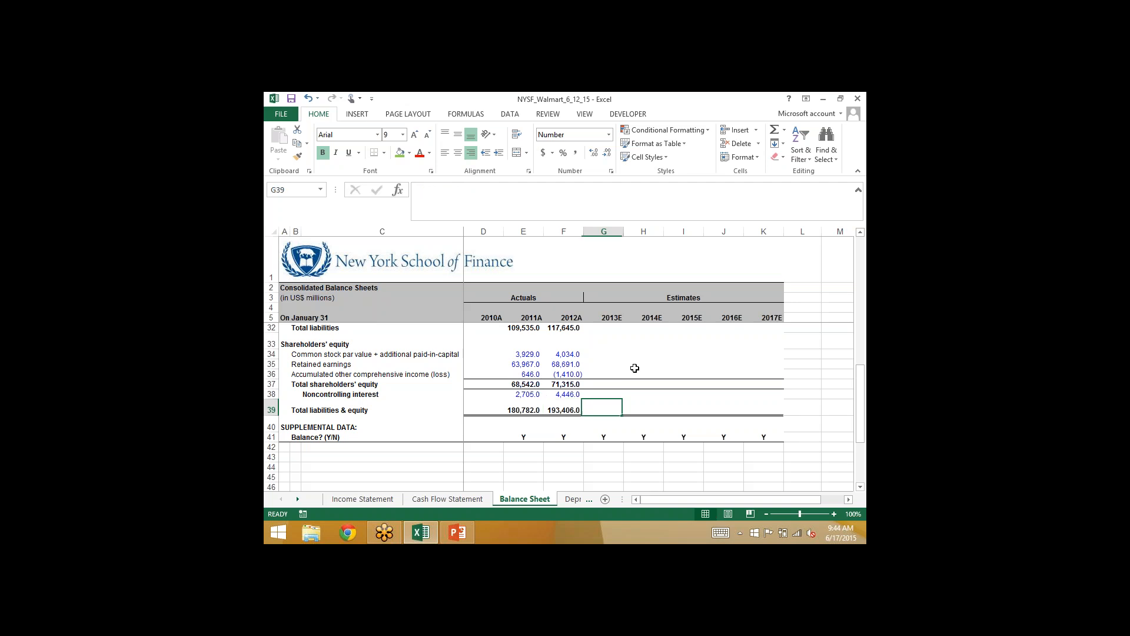
key("Up")
key("Up")
key("Up")
key("Up")
key("Up")
key("Up")
key("Up")
key("Up")
key("Up")
key("Up")
key("Up")
key("Up")
key("Up")
key("Up")
key("Up")
key("Up")
key("Up")
key("Up")
key("Up")
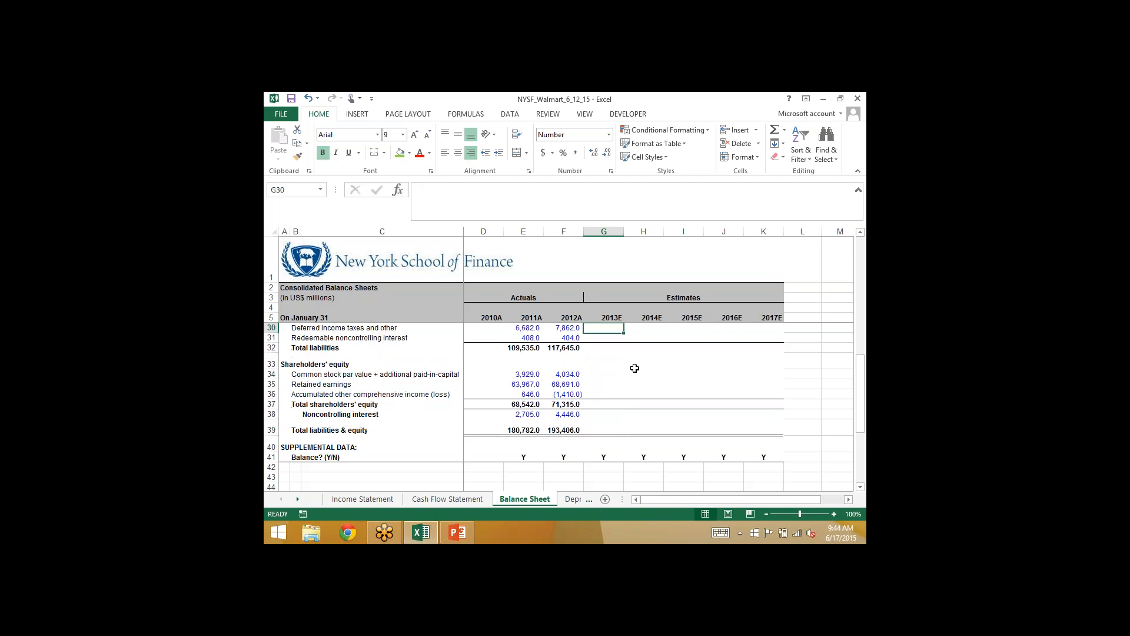
key("Up")
key("Up")
key("Up")
key("Up")
key("Up")
key("Up")
key("Up")
key("Up")
key("Up")
key("Up")
key("Up")
key("Up")
key("Up")
key("Up")
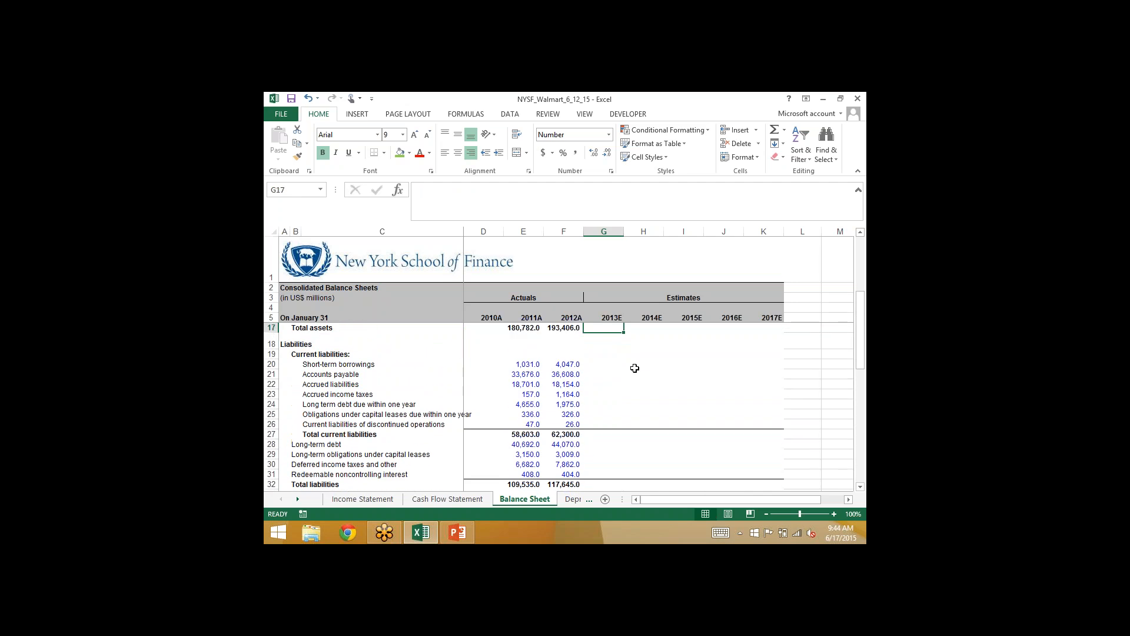
key("Down")
key("Down")
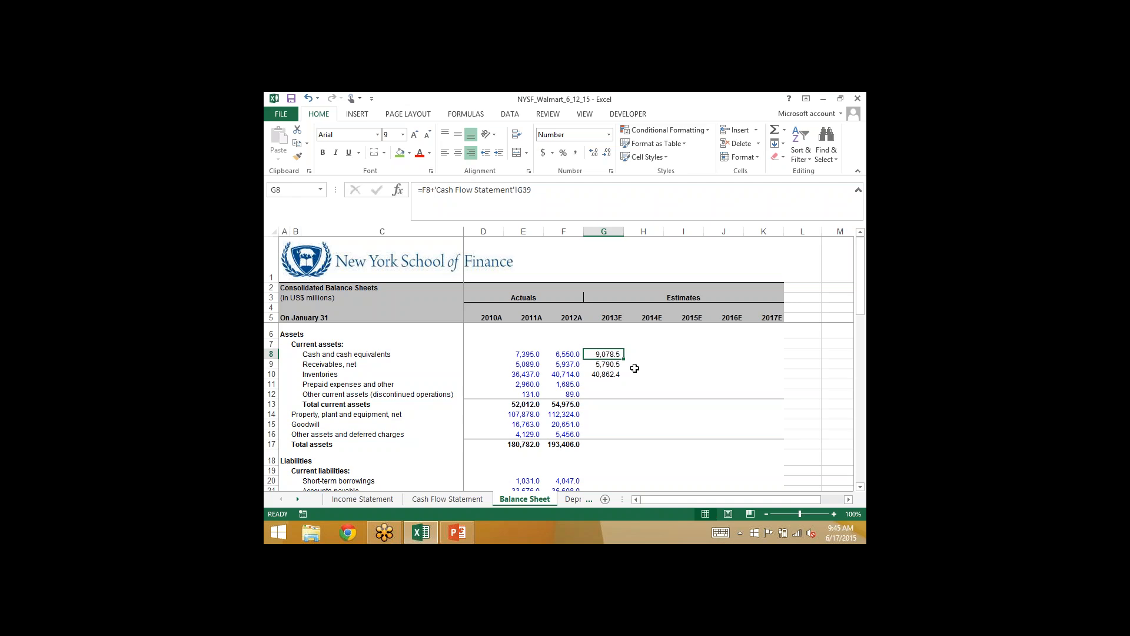
- Compare the 2013E formulas for cash, receivables and inventories in G8 to G10 on the Balance Sheet
key("Down")
key("Down")
key("Up")
key("Up")
key("Down")
key("Down")
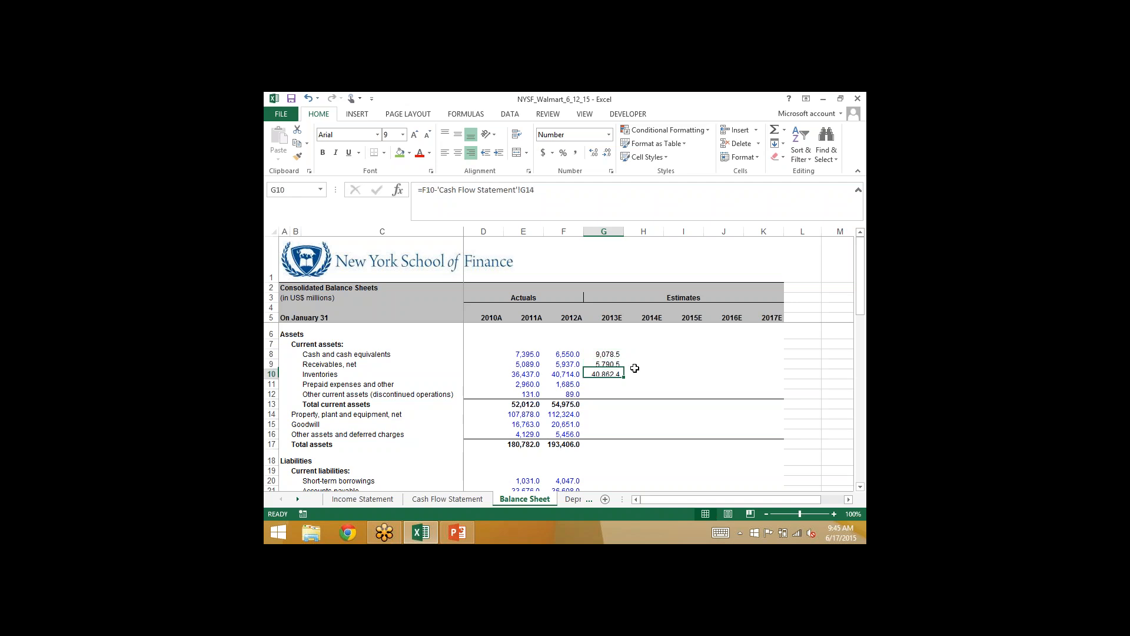
key("Up")
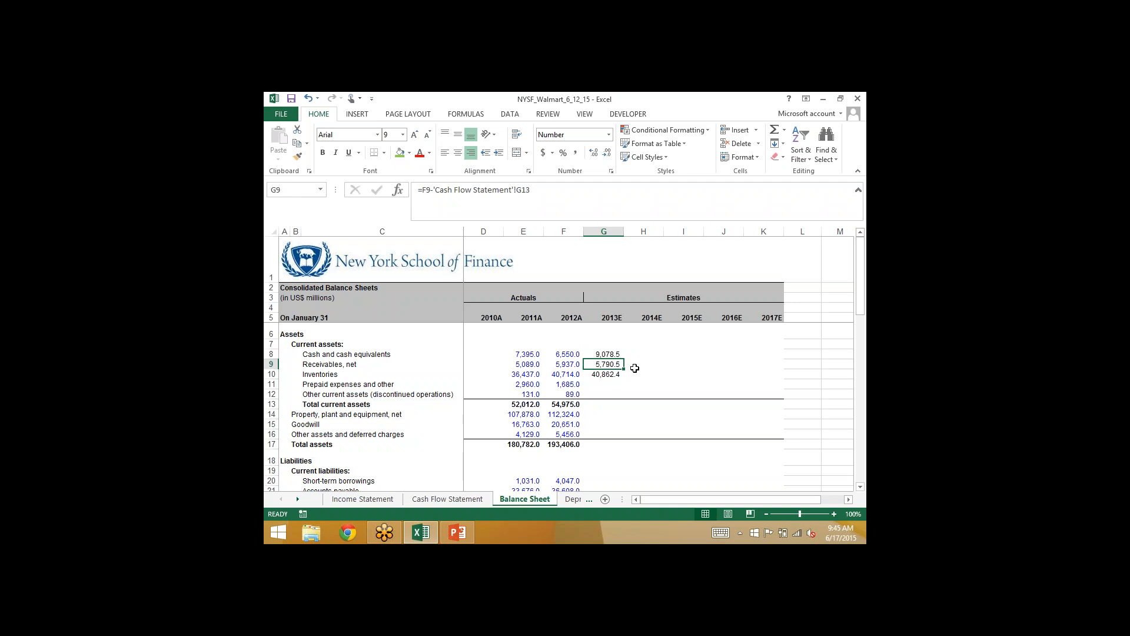
key("Down")
key("Up")
key("Down")
key("Up")
key("Down")
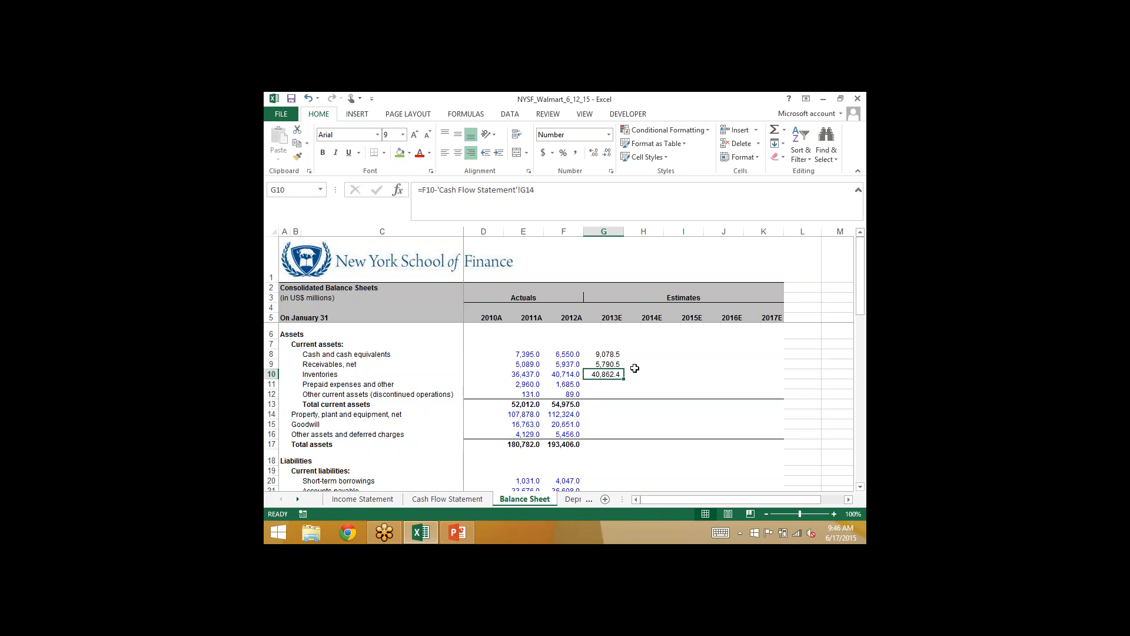
key("Up")
key("Down")
key("Down")
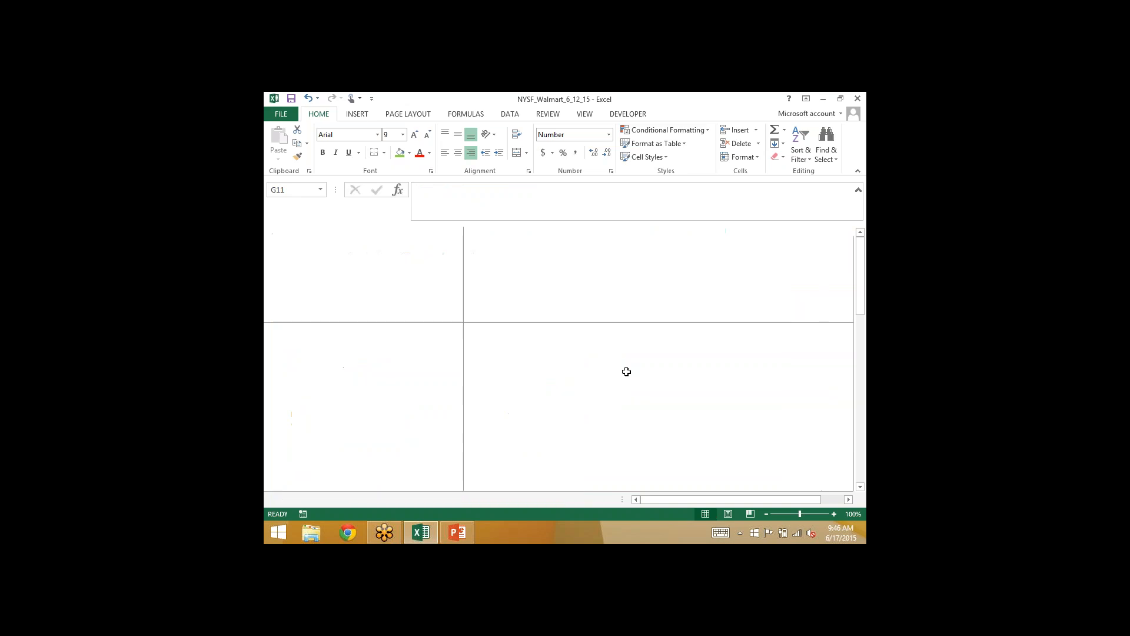
- Mark the 2013E changes in inventory cell G14 on the Cash Flow Statement light green
left_click(447, 499)
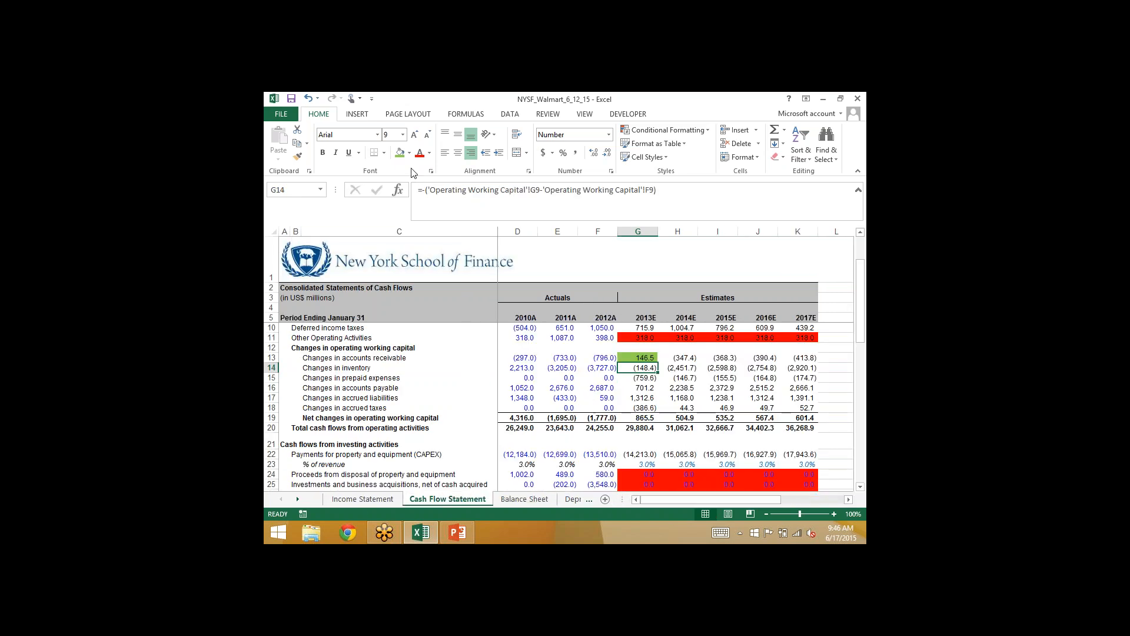
left_click(400, 154)
key("Down")
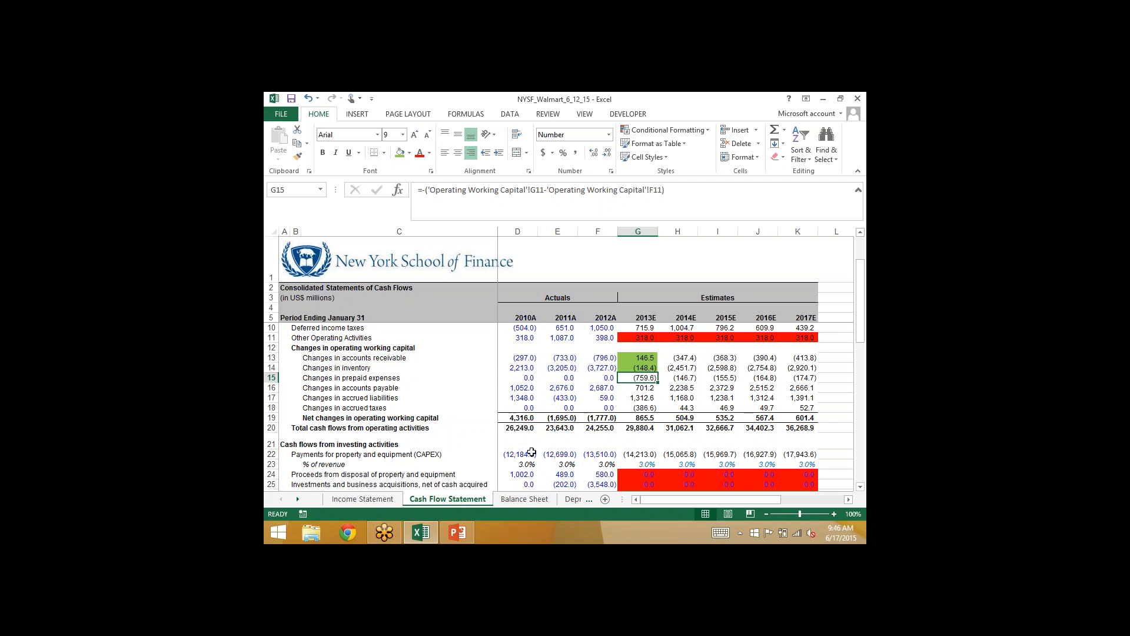
- Calculate 2013E prepaid expenses and other on the Balance Sheet in G11 by subtracting the cash flow change in prepaid expenses, =F11-'Cash Flow Statement'!G15
left_click(518, 499)
type("=")
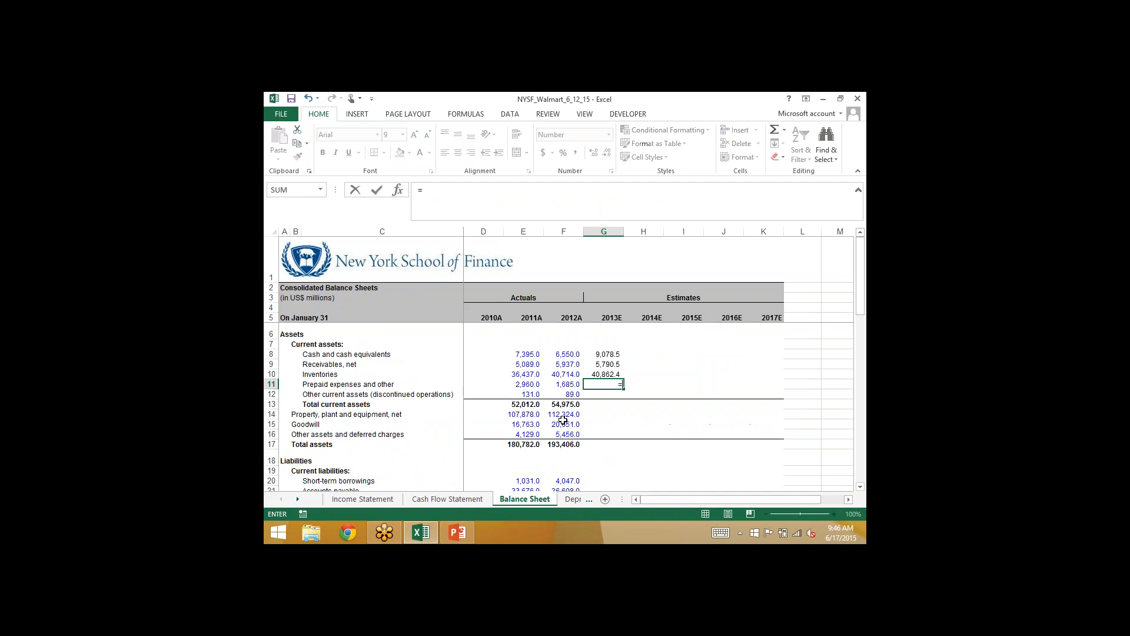
key("Left")
type("-")
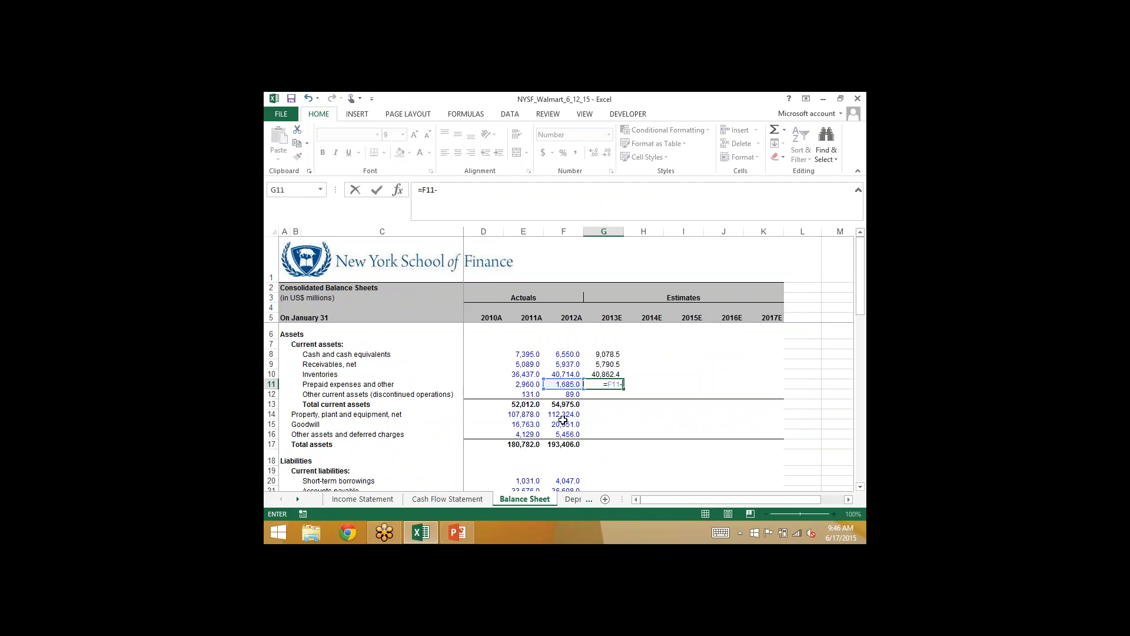
left_click(439, 496)
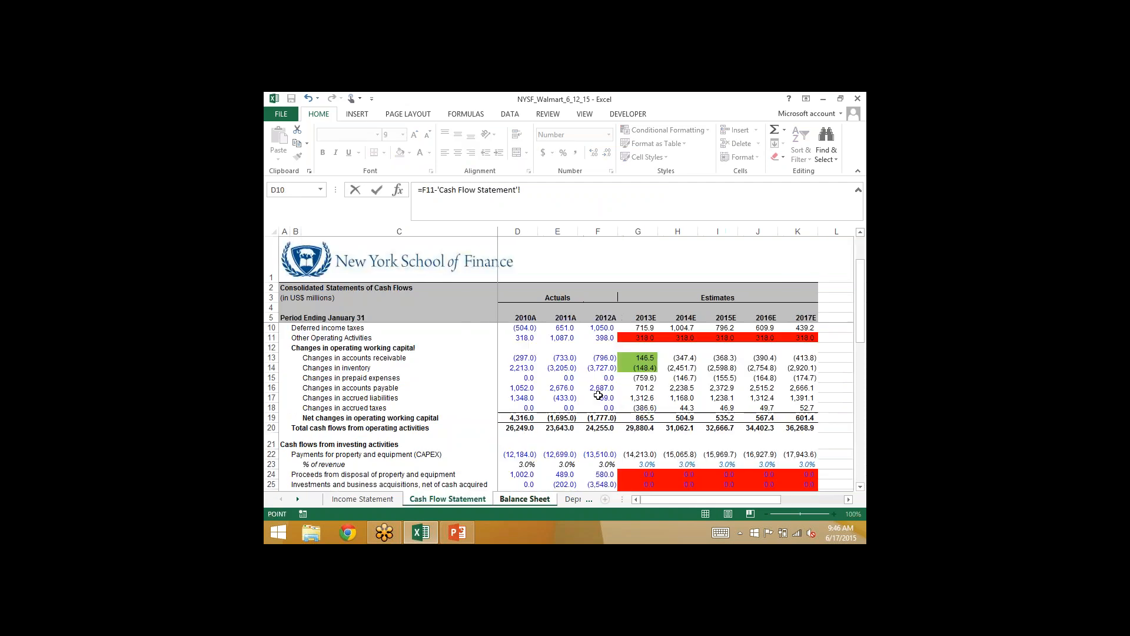
left_click(644, 376)
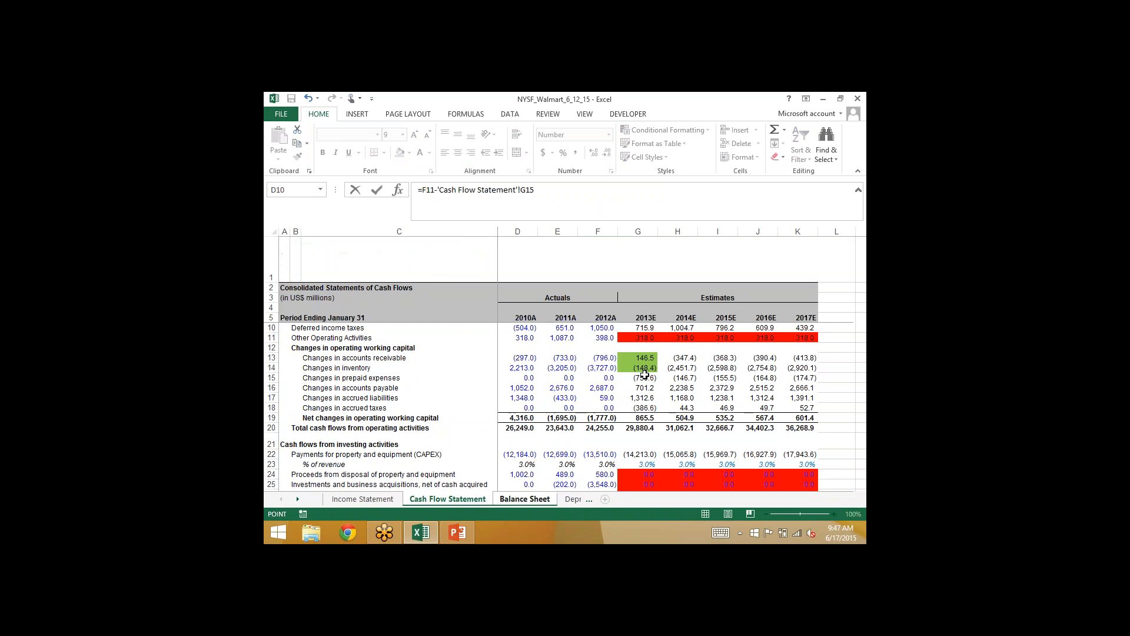
key("Return")
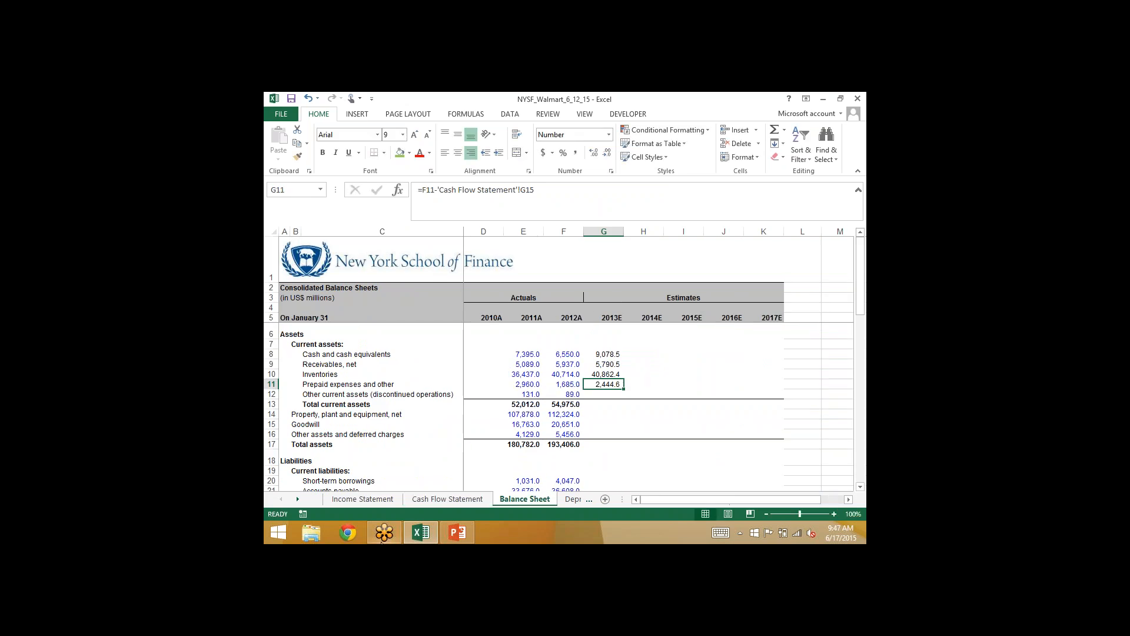
- Switch to PowerPoint to consult the Balance Sheet Balancing Techniques slide, and return to the Balance Sheet in Excel
left_click(457, 533)
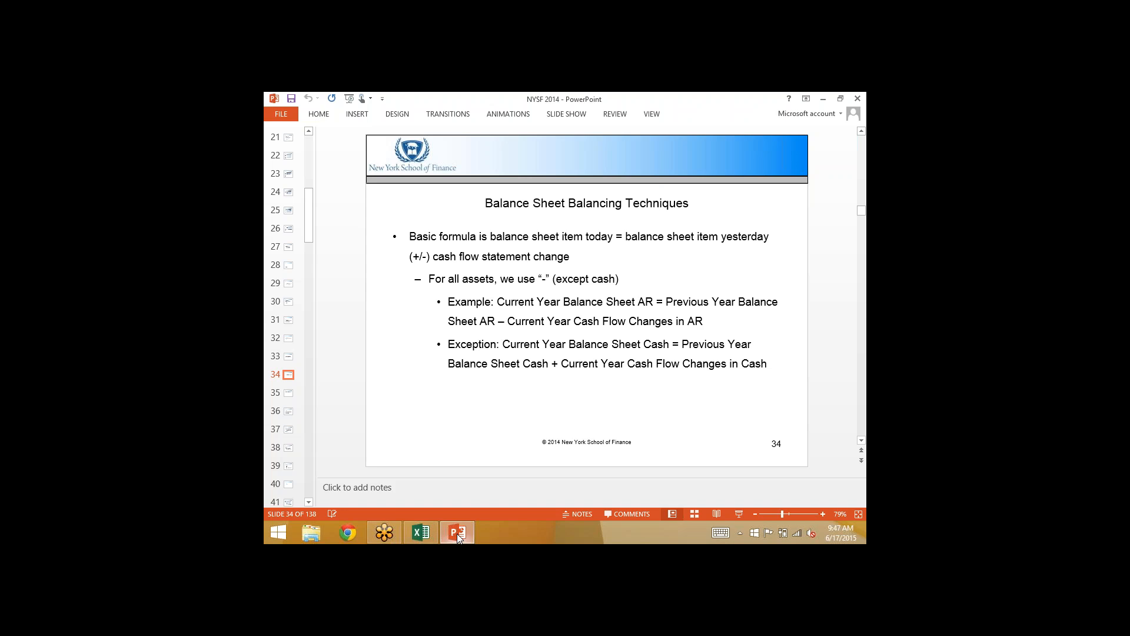
key("alt+Tab")
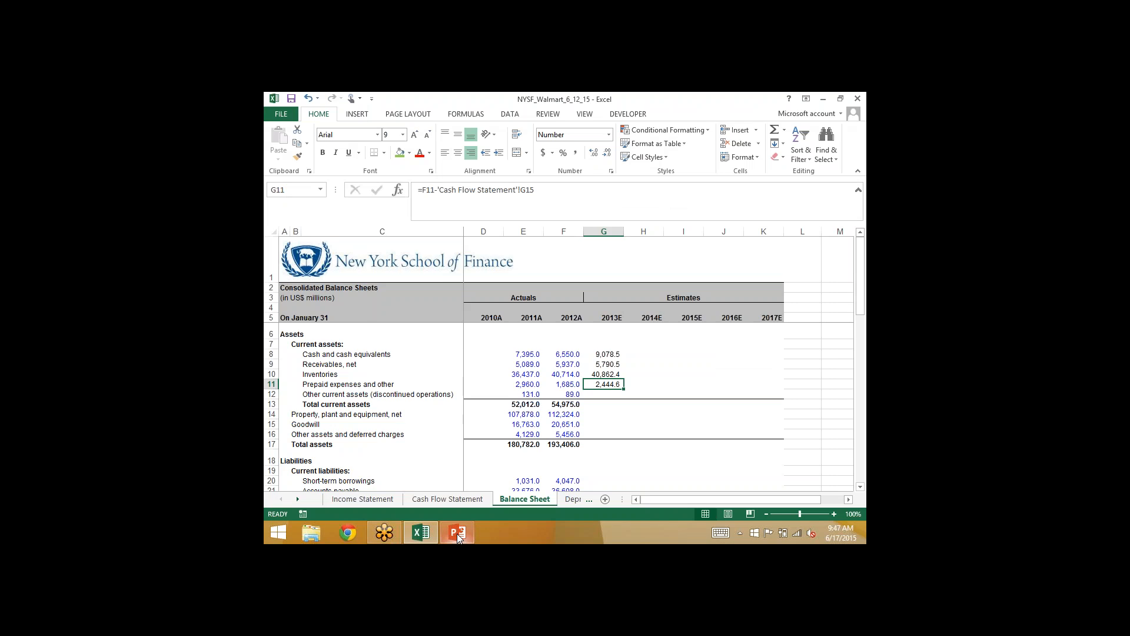
key("Down")
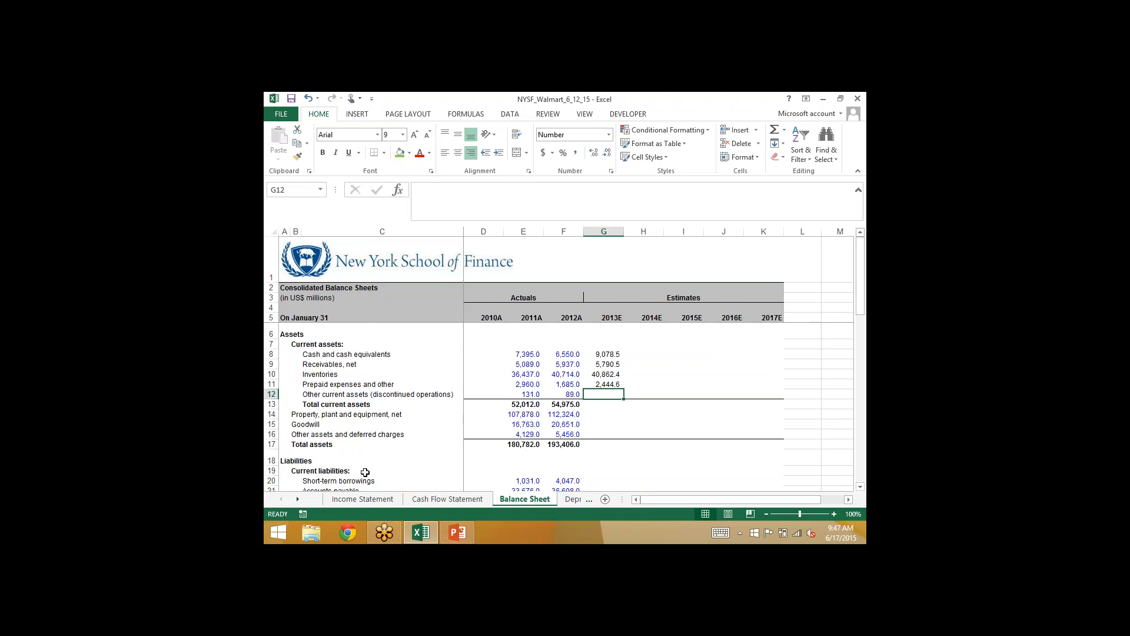
- Mark the 2013E changes in prepaid expenses cell G15 on the Cash Flow Statement light green
left_click(419, 502)
left_click(400, 152)
key("Down")
key("Down")
key("Down")
key("Down")
key("Down")
key("Down")
key("Down")
key("Down")
key("Down")
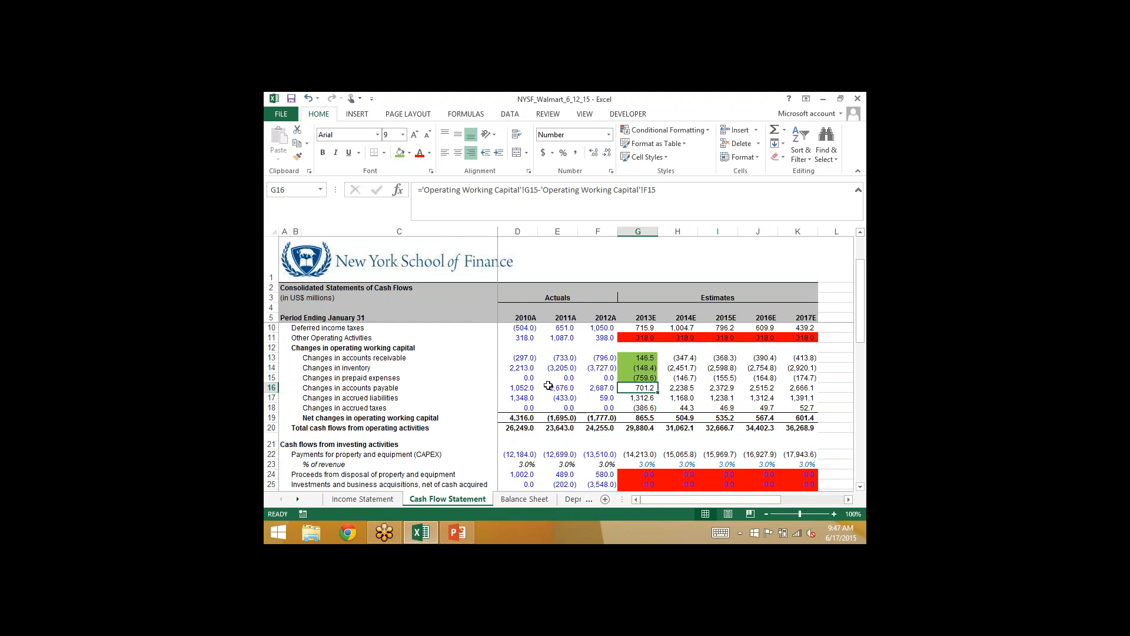
- Locate the 2013E loss (income) from discontinued operations cell G8 on the Cash Flow Statement and mark it light green
key("Down")
key("Down")
key("Down")
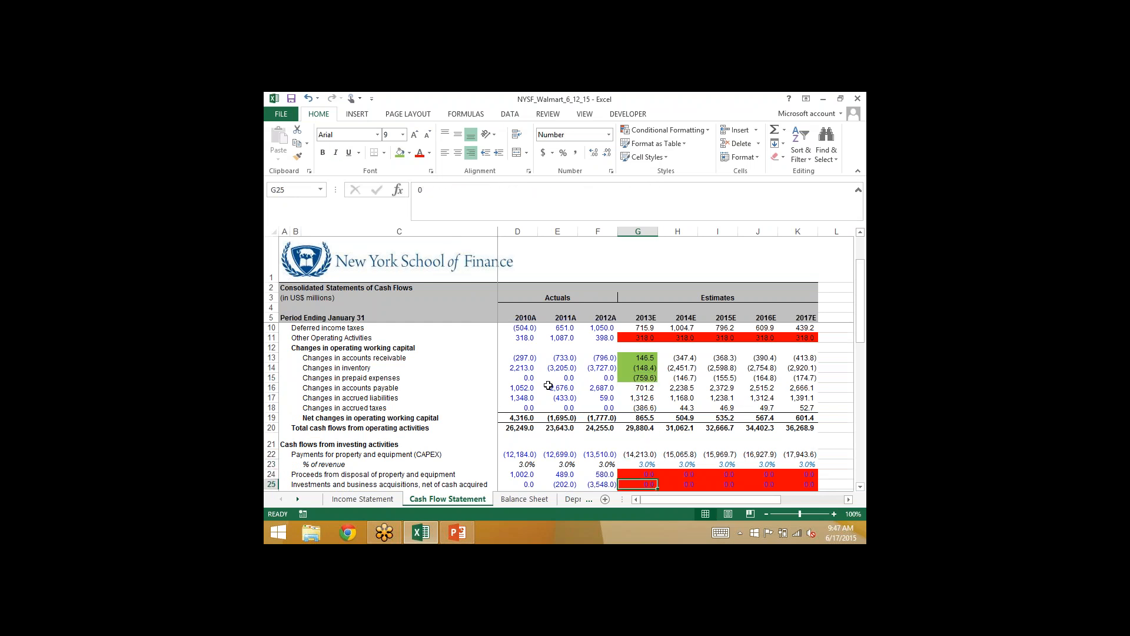
key("Up")
key("Up")
key("Up")
key("Up")
key("Up")
key("Up")
key("Up")
key("Up")
key("Up")
key("Up")
key("Up")
key("Up")
key("Up")
key("Up")
key("Up")
key("Up")
key("Up")
key("Up")
key("Up")
key("Up")
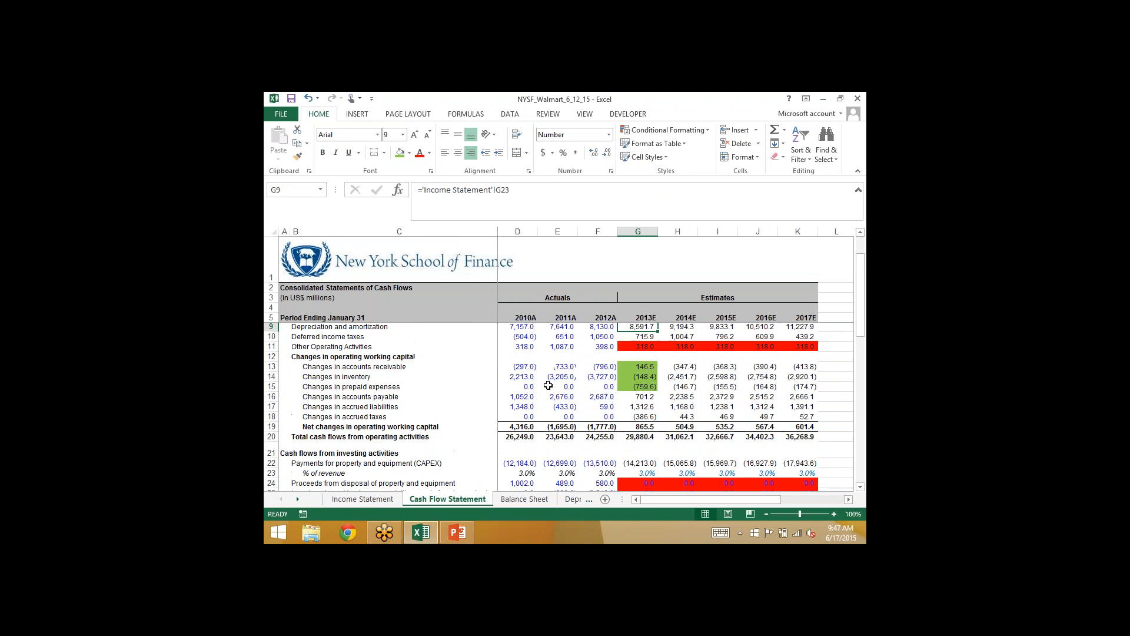
key("Down")
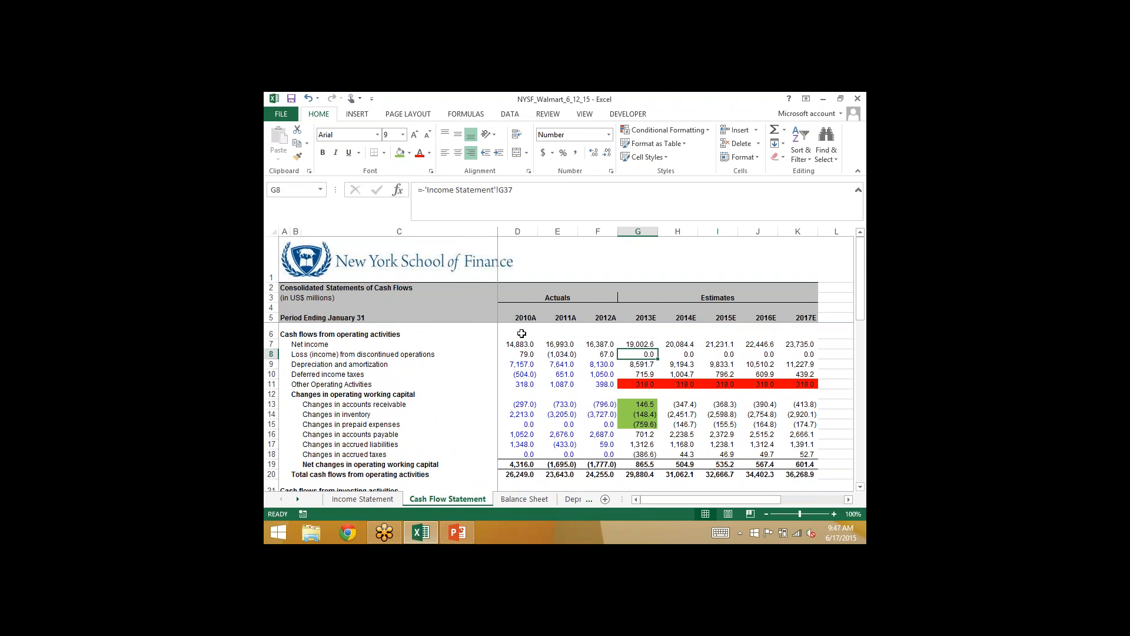
left_click(399, 154)
- Calculate 2013E other current assets on the Balance Sheet in G12 by subtracting the discontinued operations cash flow, =F12-'Cash Flow Statement'!G8
left_click(538, 498)
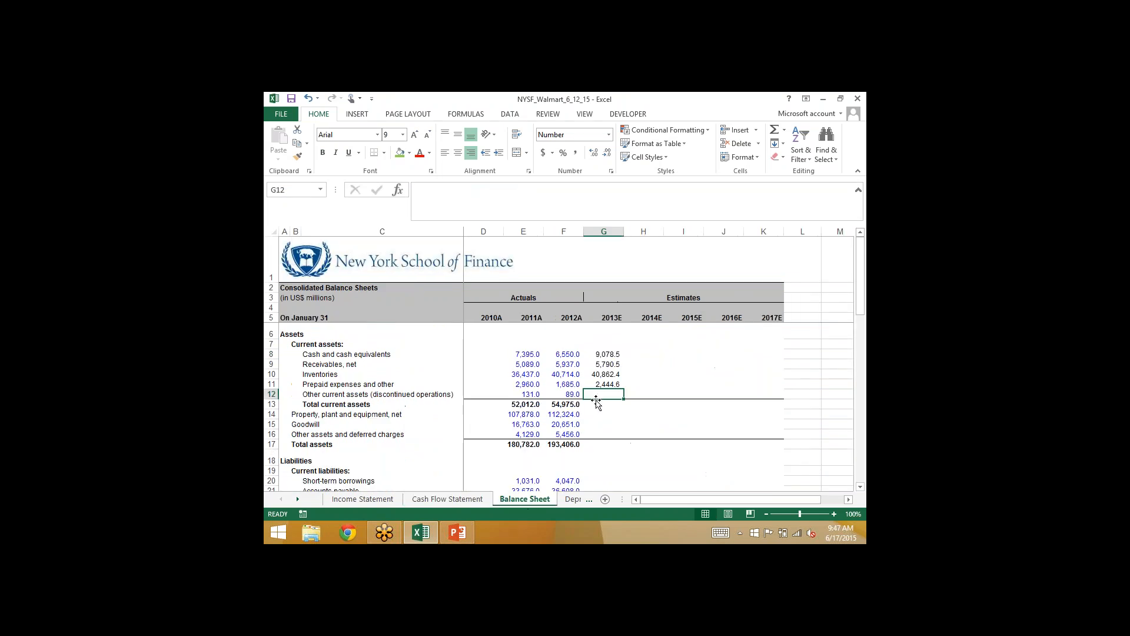
type("=")
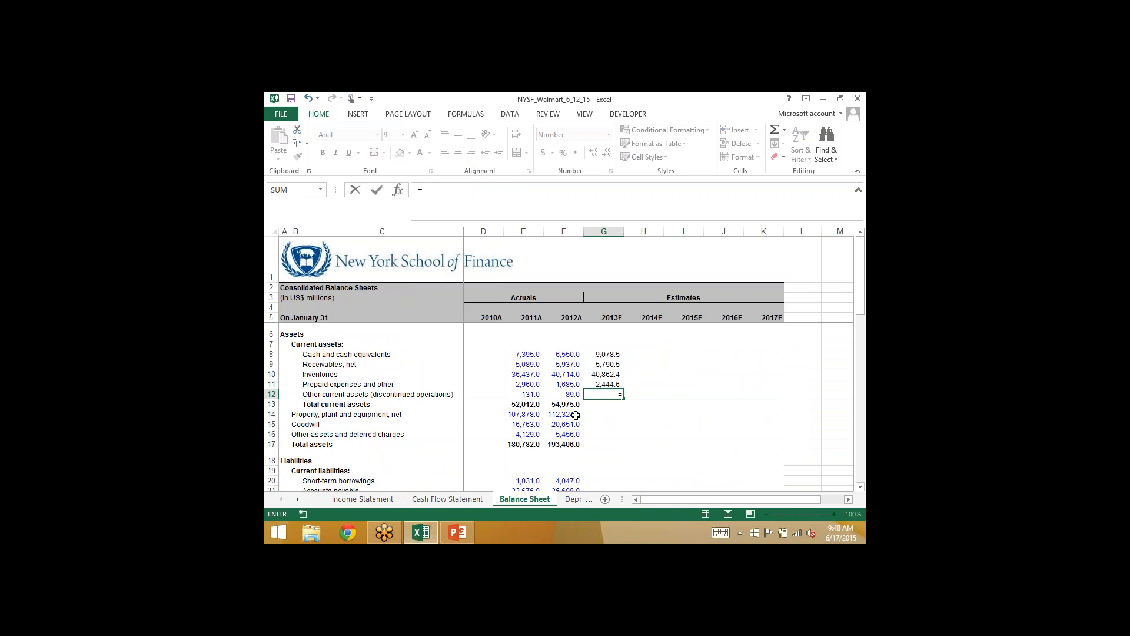
key("Left")
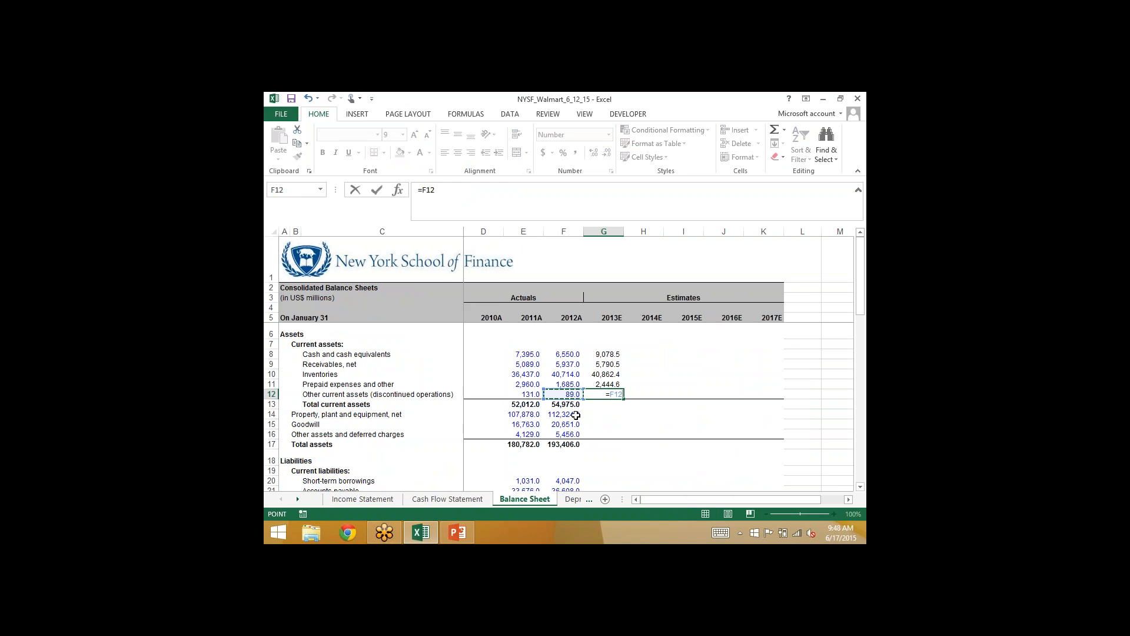
type("-")
left_click(447, 498)
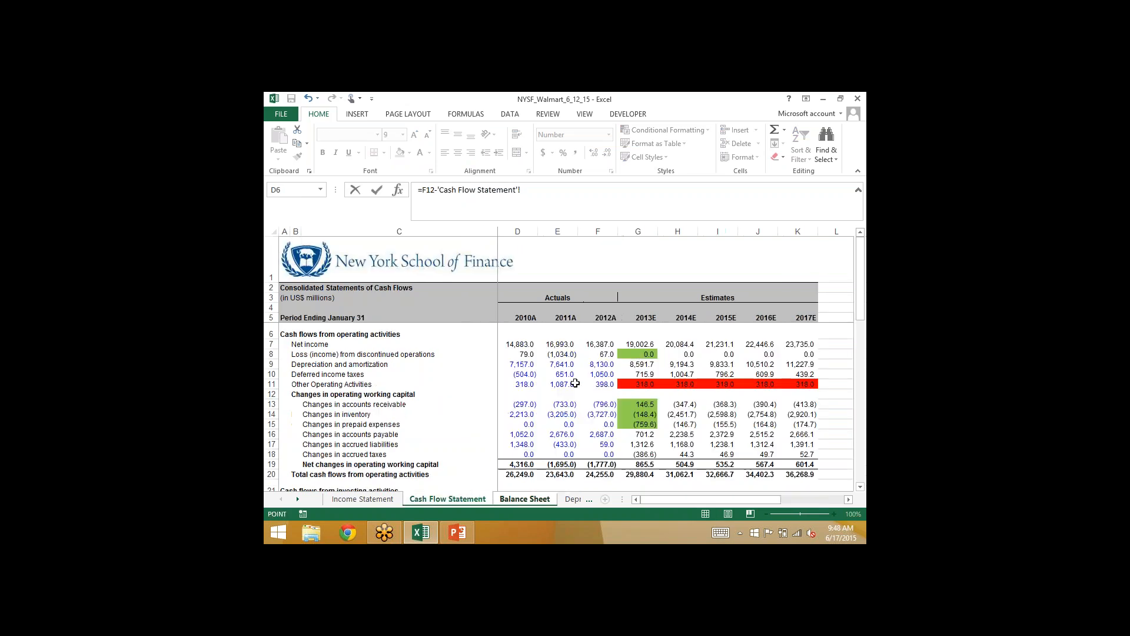
left_click(639, 353)
key("Return")
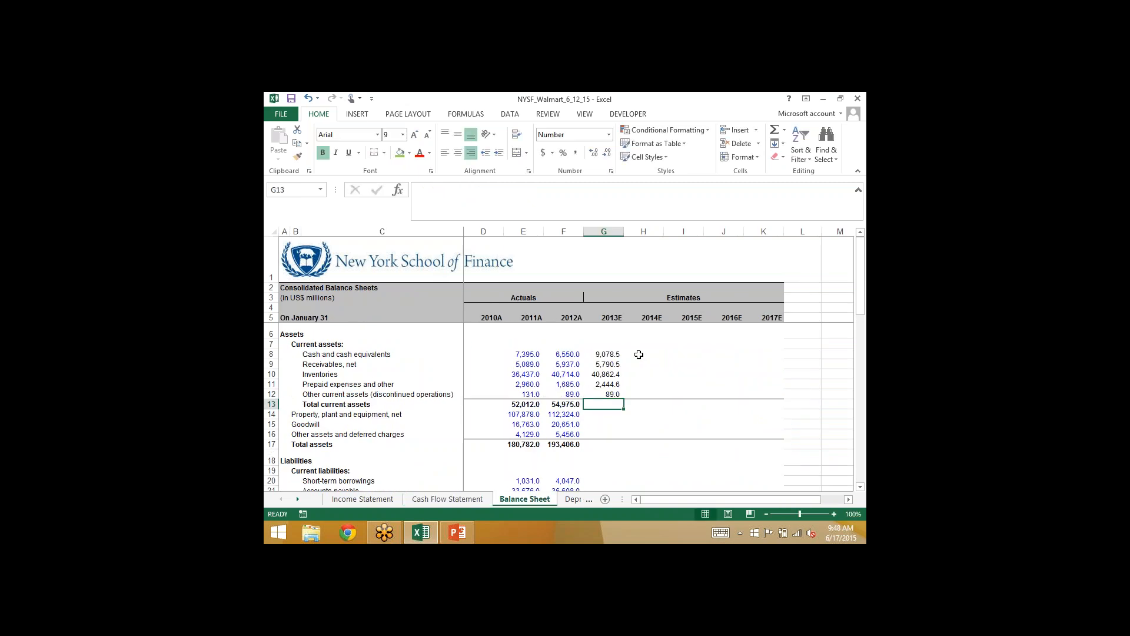
key("Up")
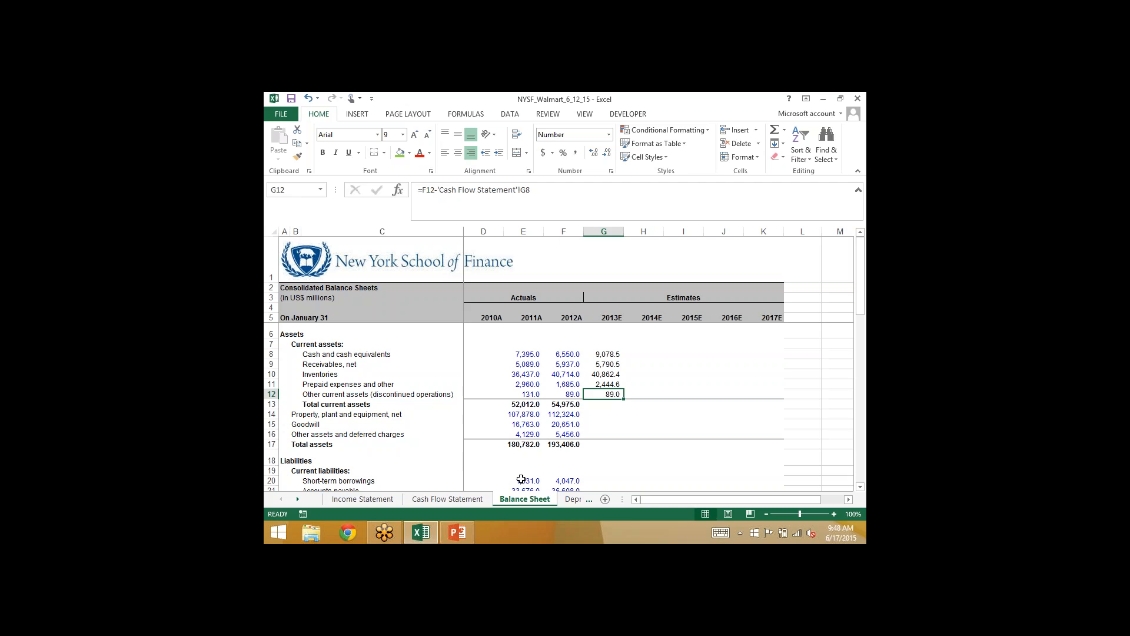
- Total the 2013E current assets on the Balance Sheet in G13 with =SUM(G8:G12)
key("Down")
key("Left")
key("shift+Right")
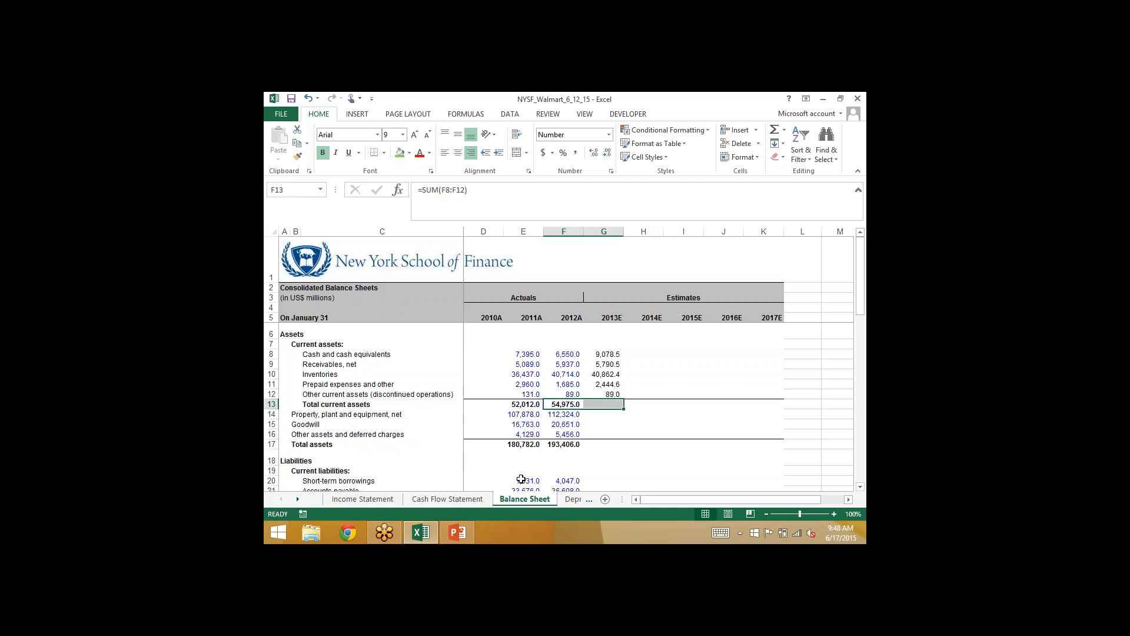
key("Right")
key("alt+equal")
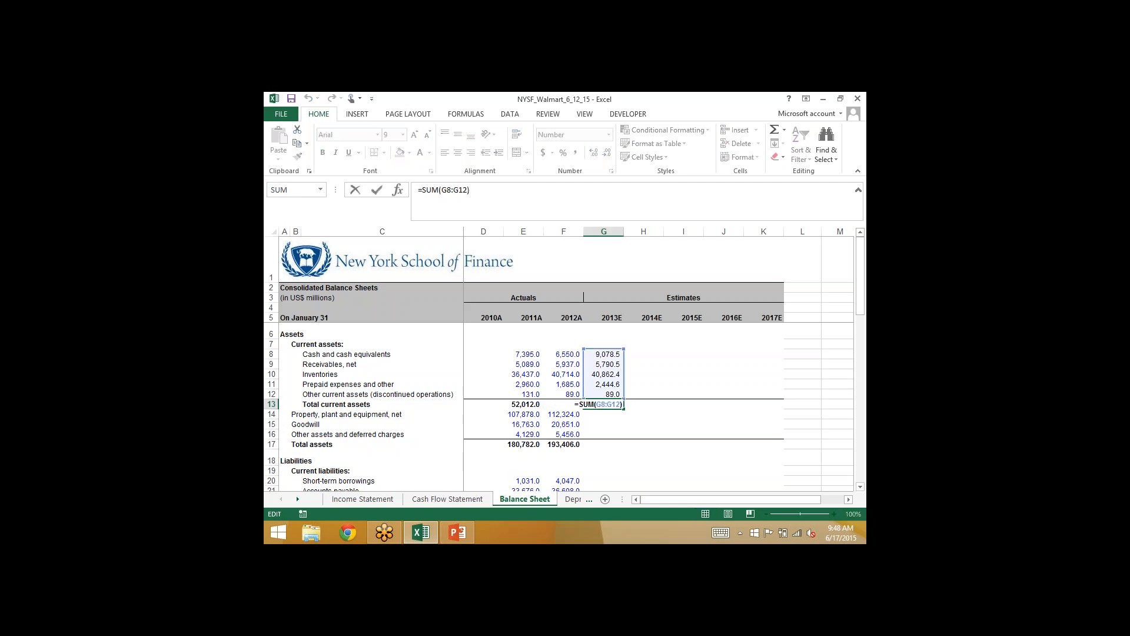
key("Return")
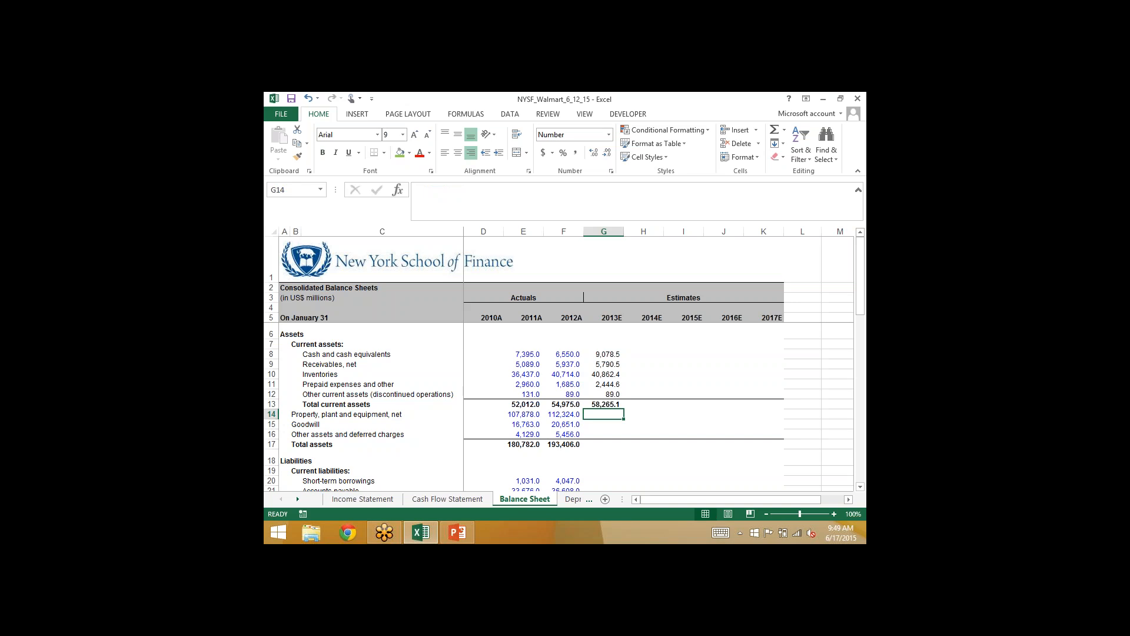
- Calculate 2013E net property, plant and equipment in G14 from CAPEX and depreciation, =F14-'Cash Flow Statement'!G22-'Cash Flow Statement'!G9
type("=")
key("Left")
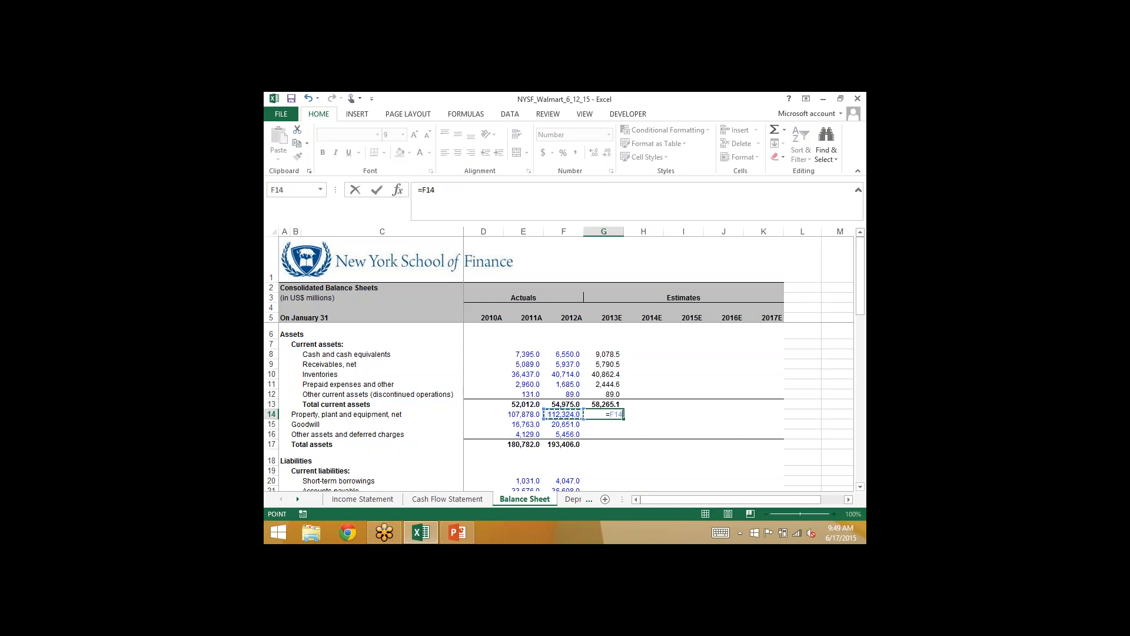
type("-")
left_click(447, 499)
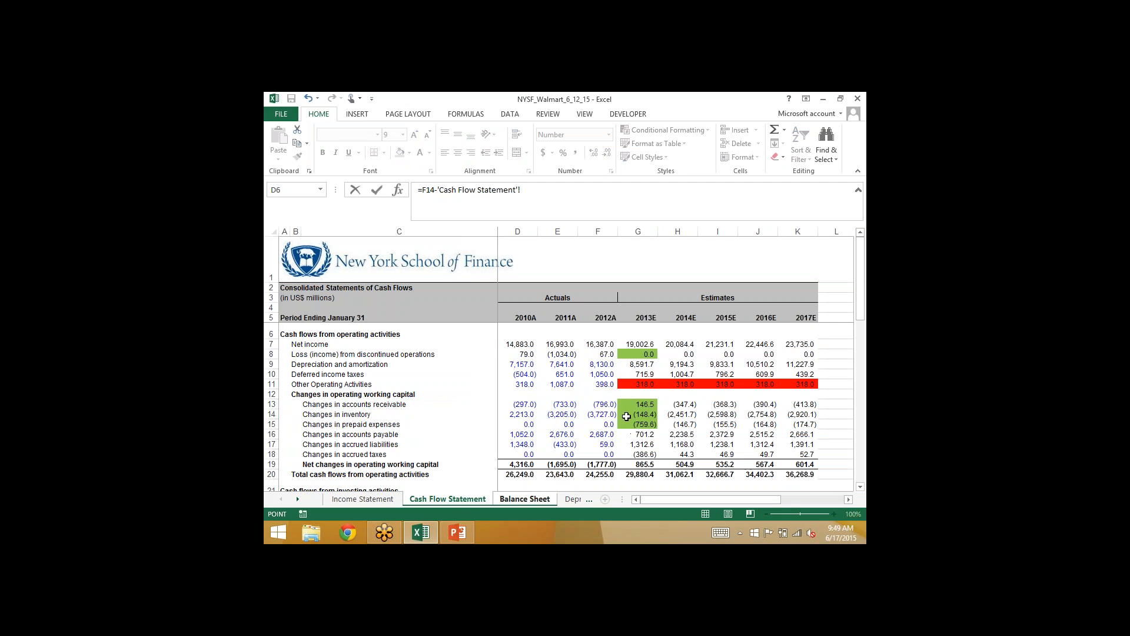
scroll(626, 416, "down", 1)
left_click(638, 474)
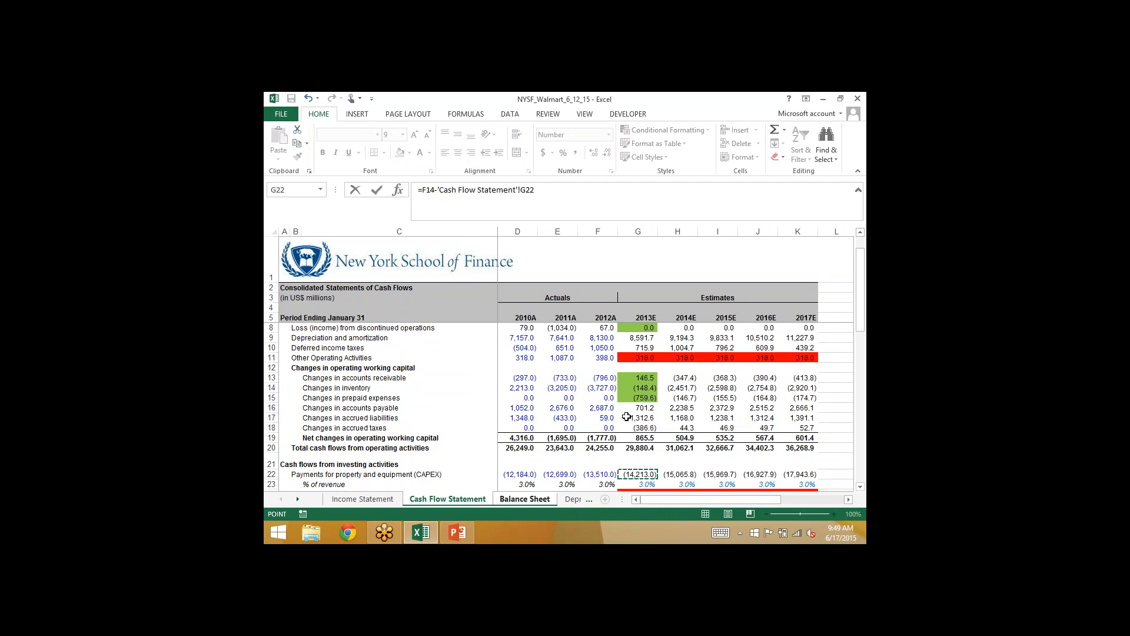
type("-")
left_click(636, 337)
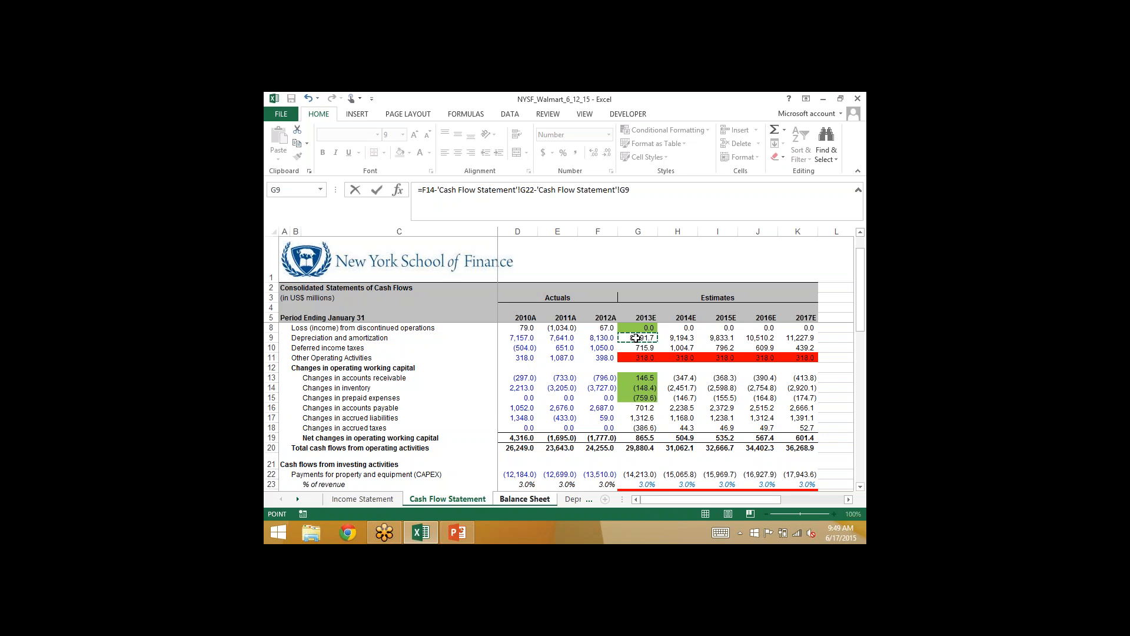
key("Return")
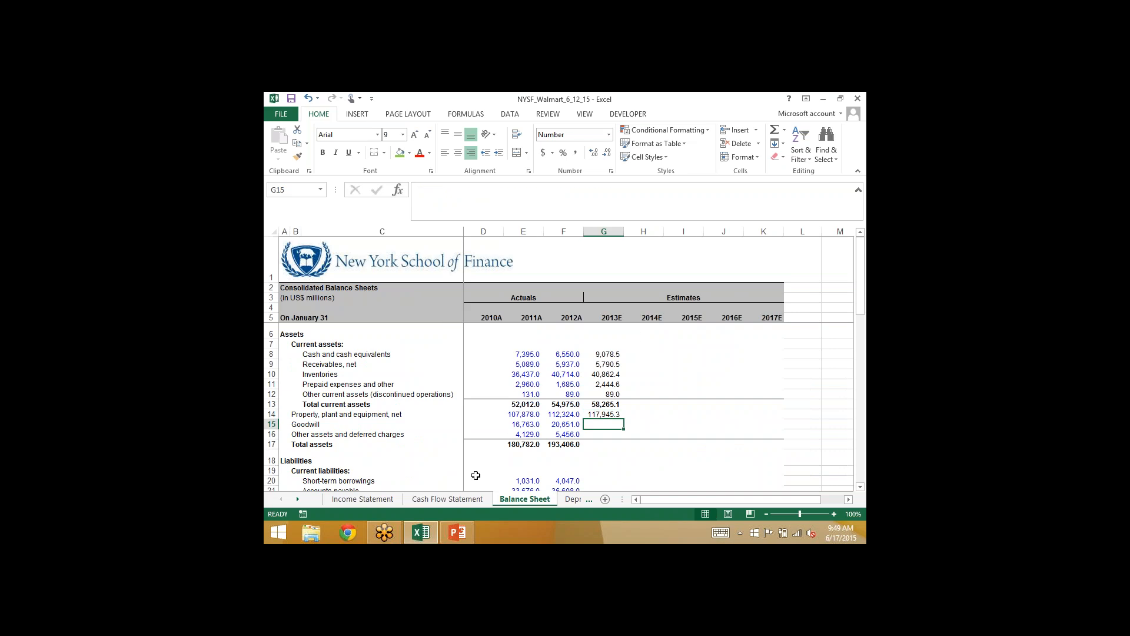
- Mark the 2013E depreciation and amortization cell G9 and CAPEX cell G22 on the Cash Flow Statement green, and return to the Balance Sheet
left_click(448, 499)
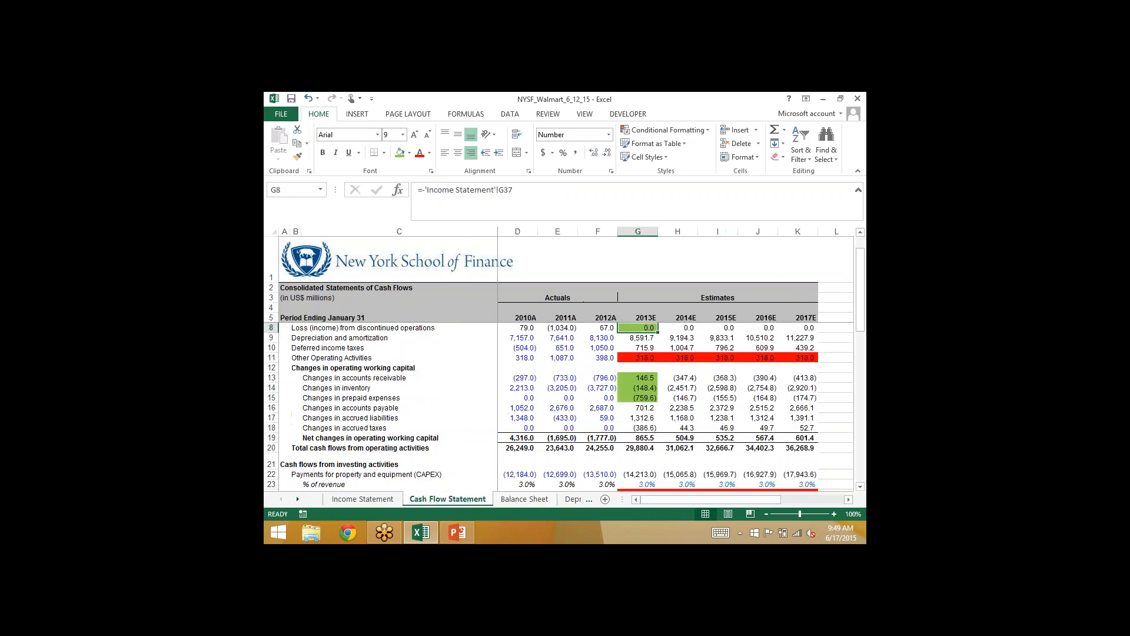
left_click(630, 339)
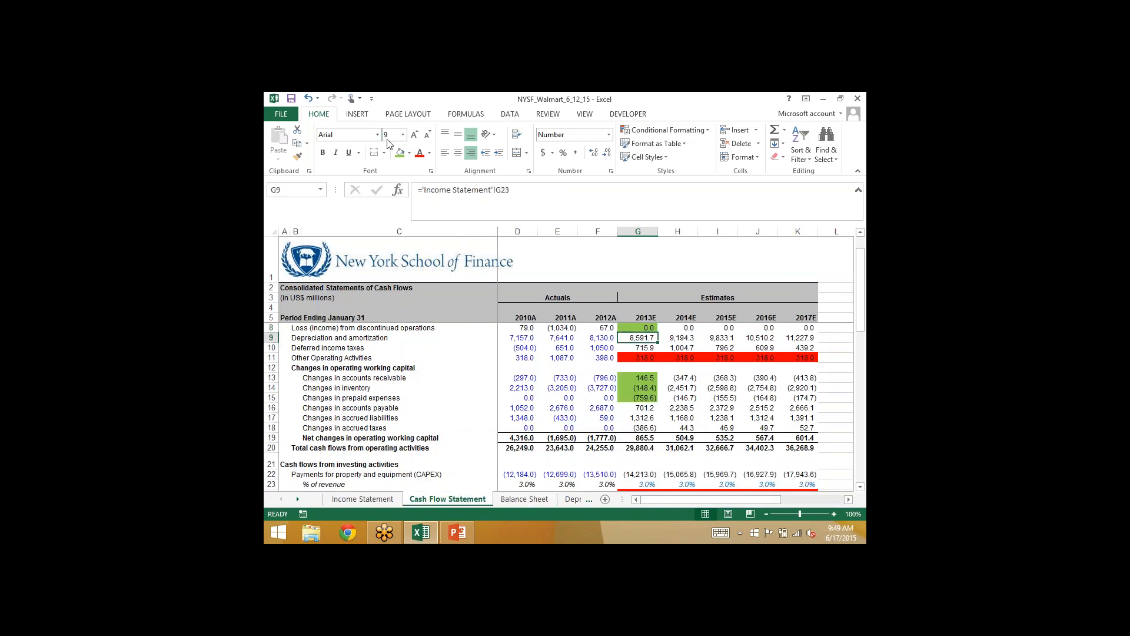
left_click(635, 473)
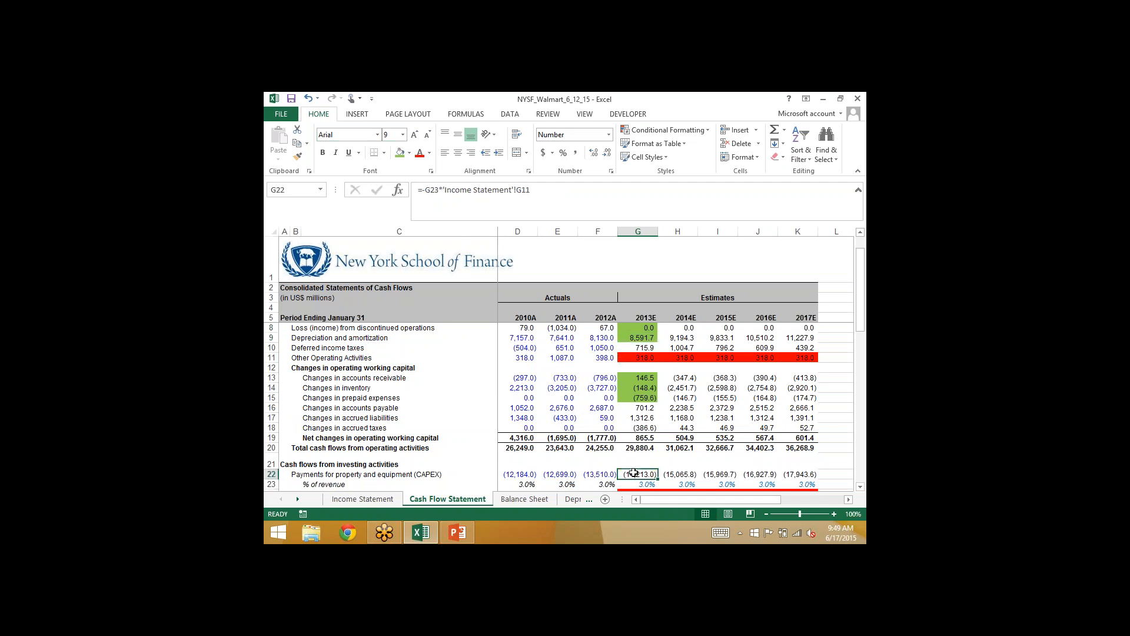
left_click(524, 498)
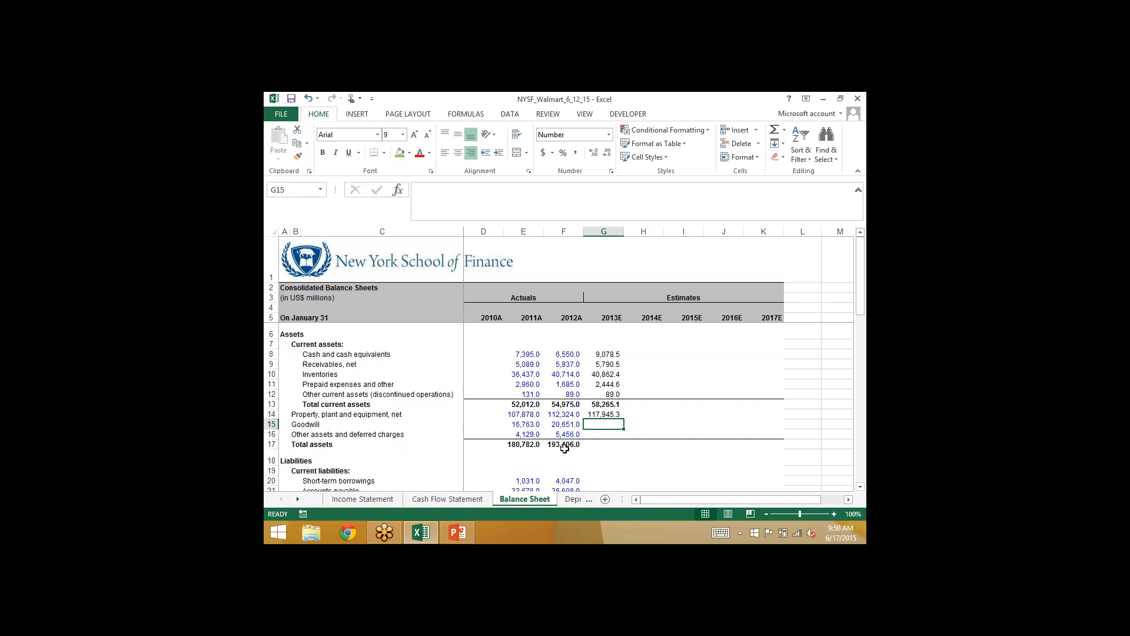
- Check the Cash Flow Statement for goodwill-related items and carry goodwill forward on the Balance Sheet by entering =F15 in G15
left_click(434, 498)
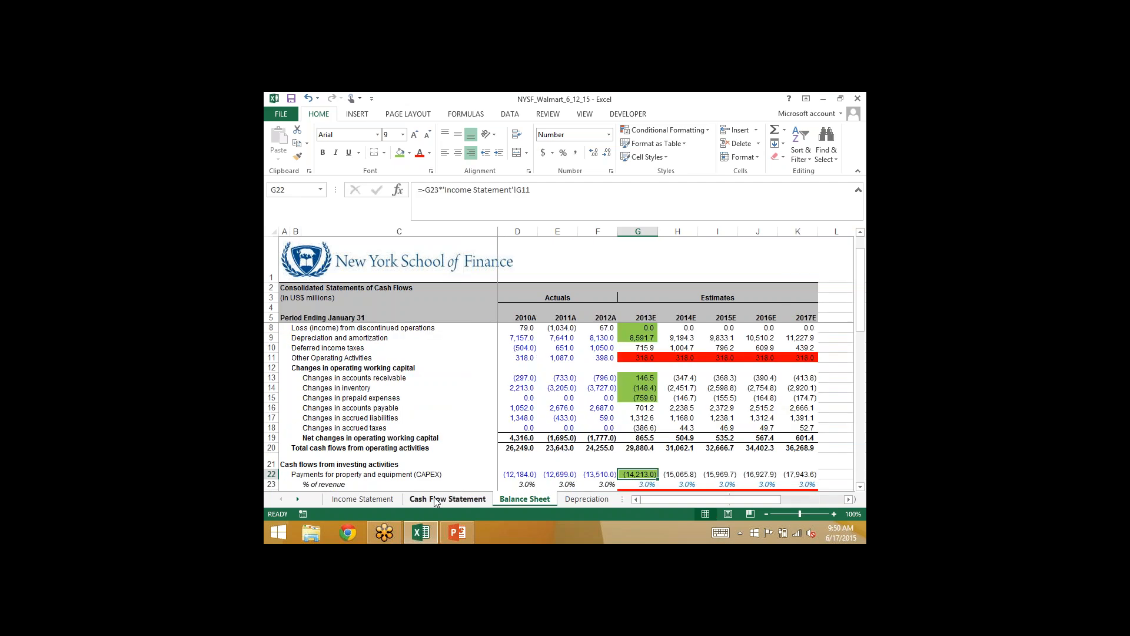
scroll(584, 474, "down", 2)
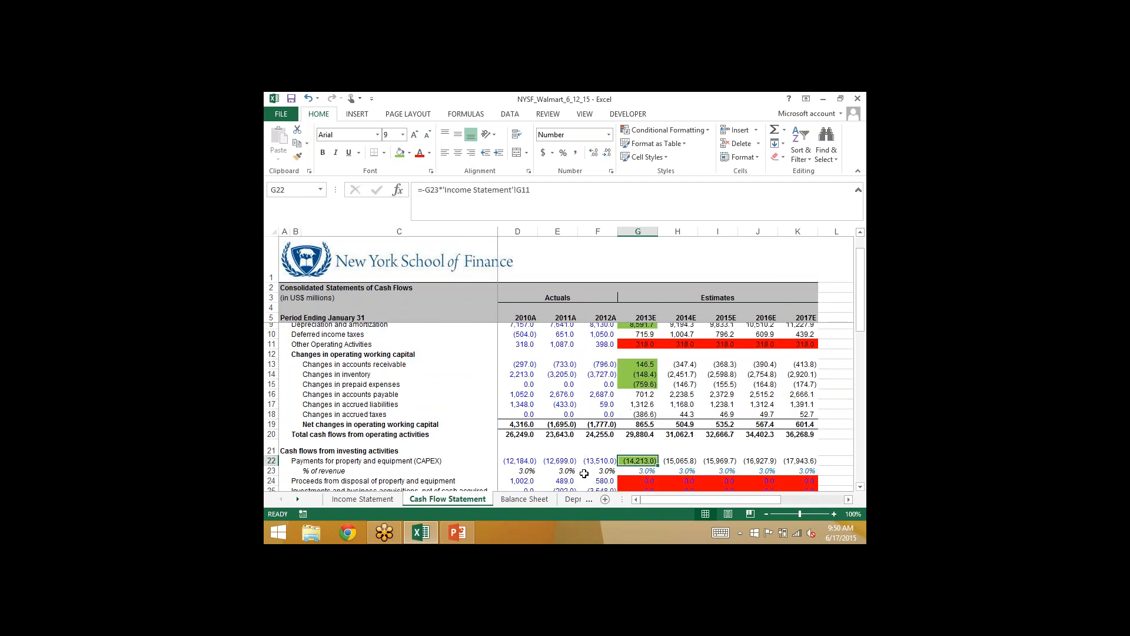
scroll(583, 474, "up", 3)
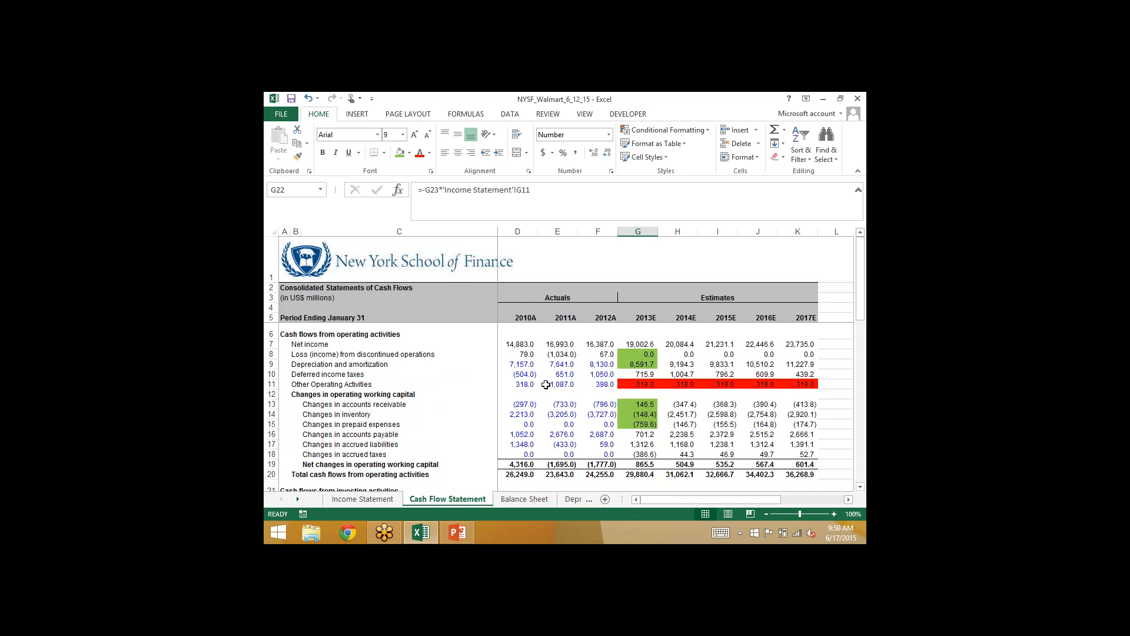
scroll(542, 410, "down", 4)
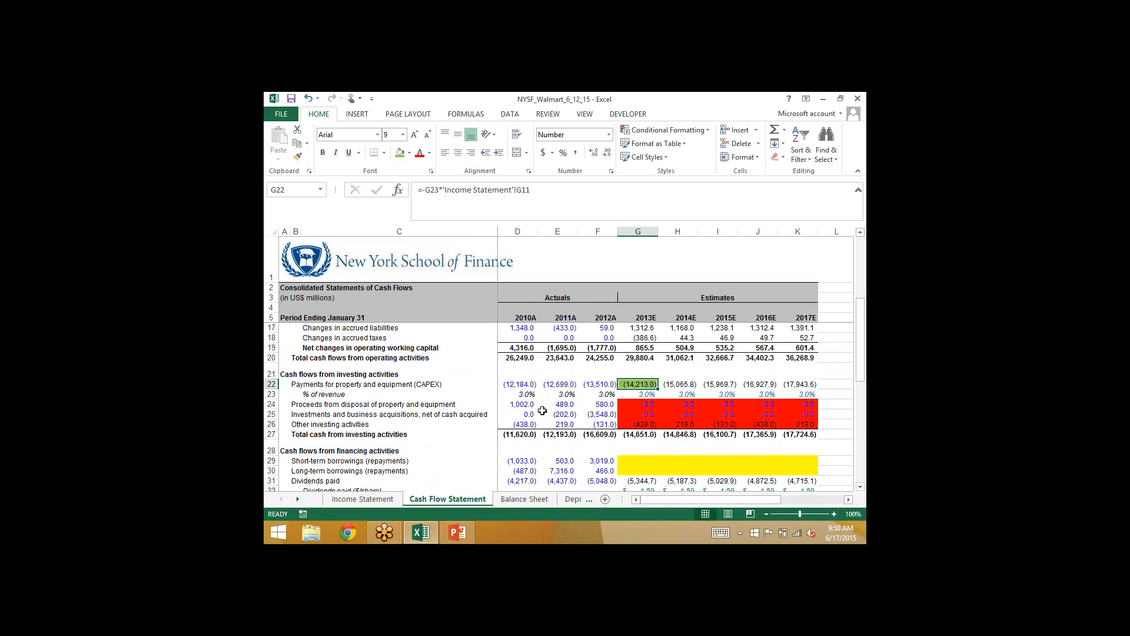
left_click(524, 499)
type("=")
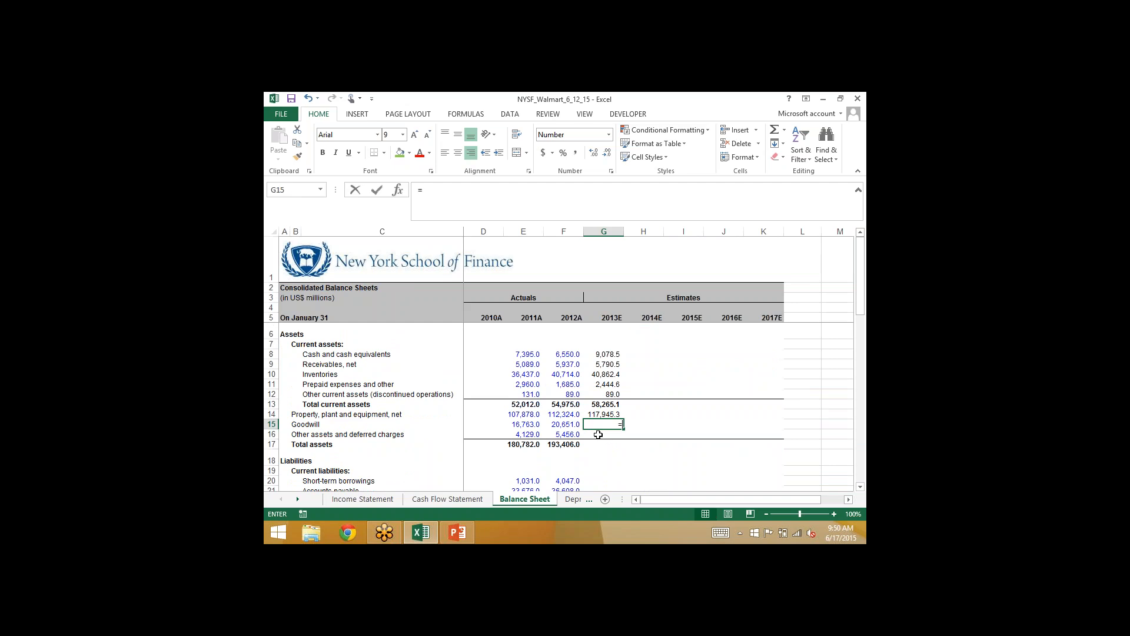
key("Left")
key("Return")
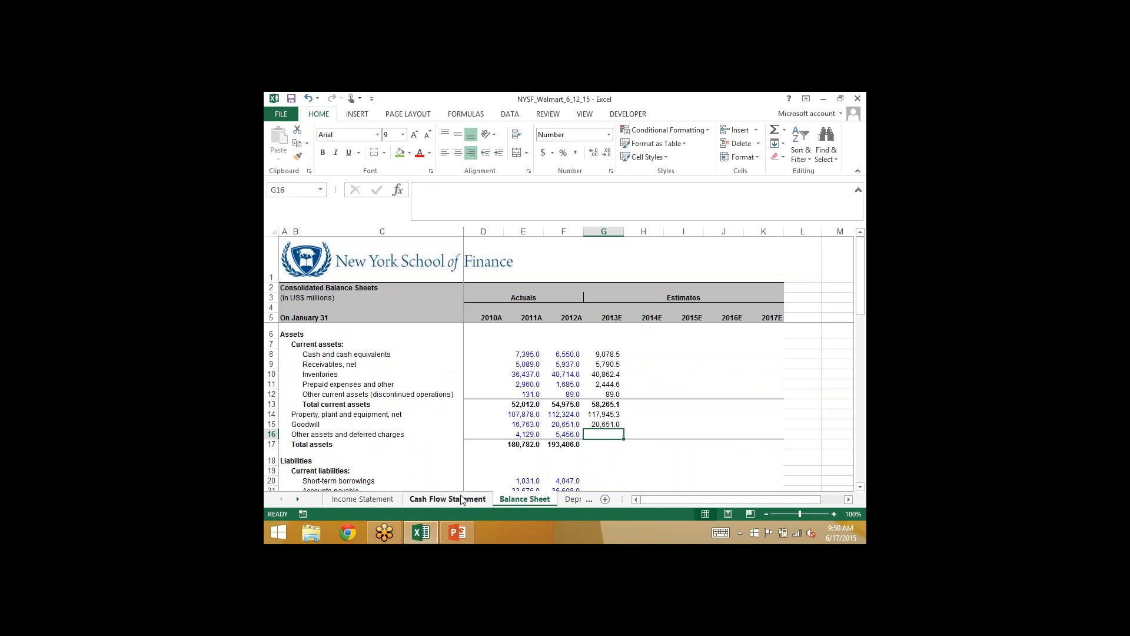
- Trace the 2013E cash balance formula to the Cash Flow Statement and inspect the formulas for total financing G37 and total change in cash G39
left_click(601, 354)
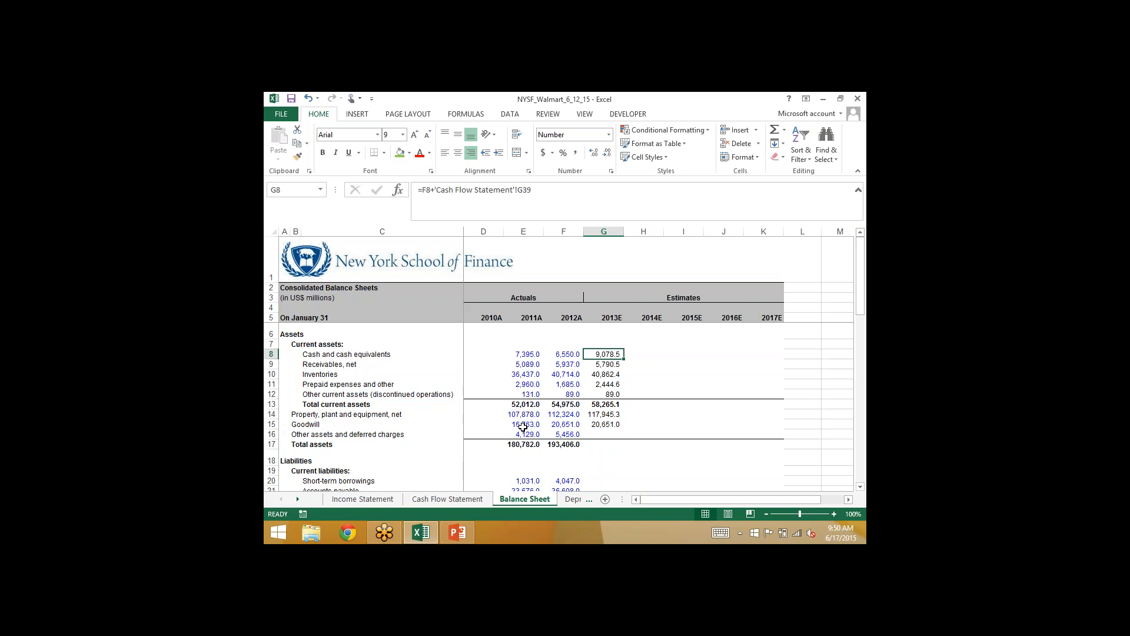
left_click(447, 498)
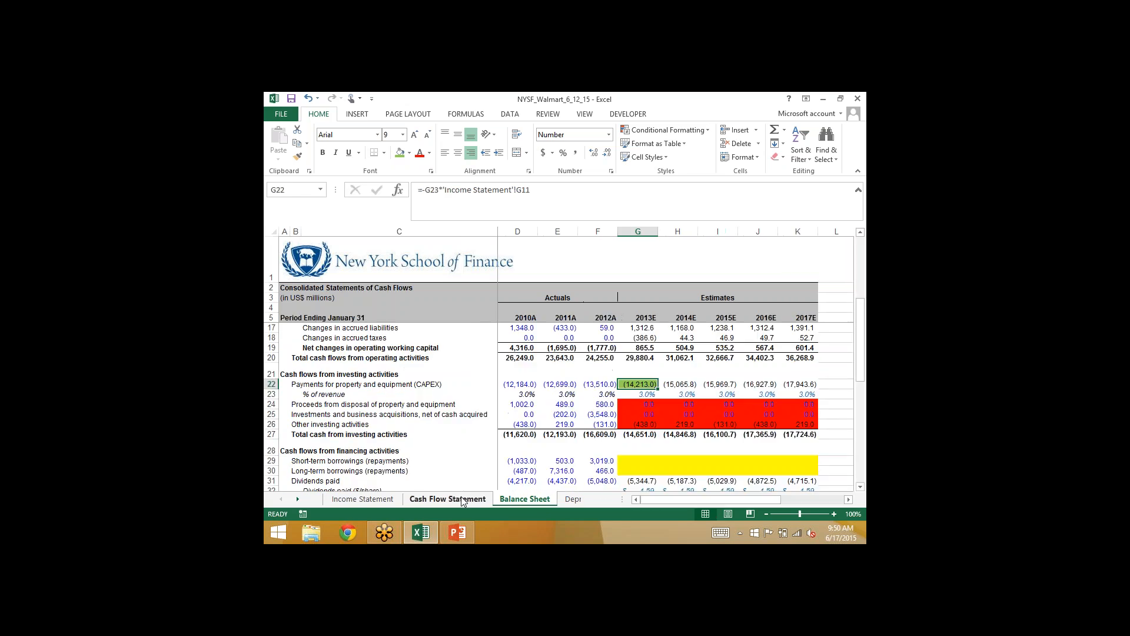
scroll(626, 455, "down", 4)
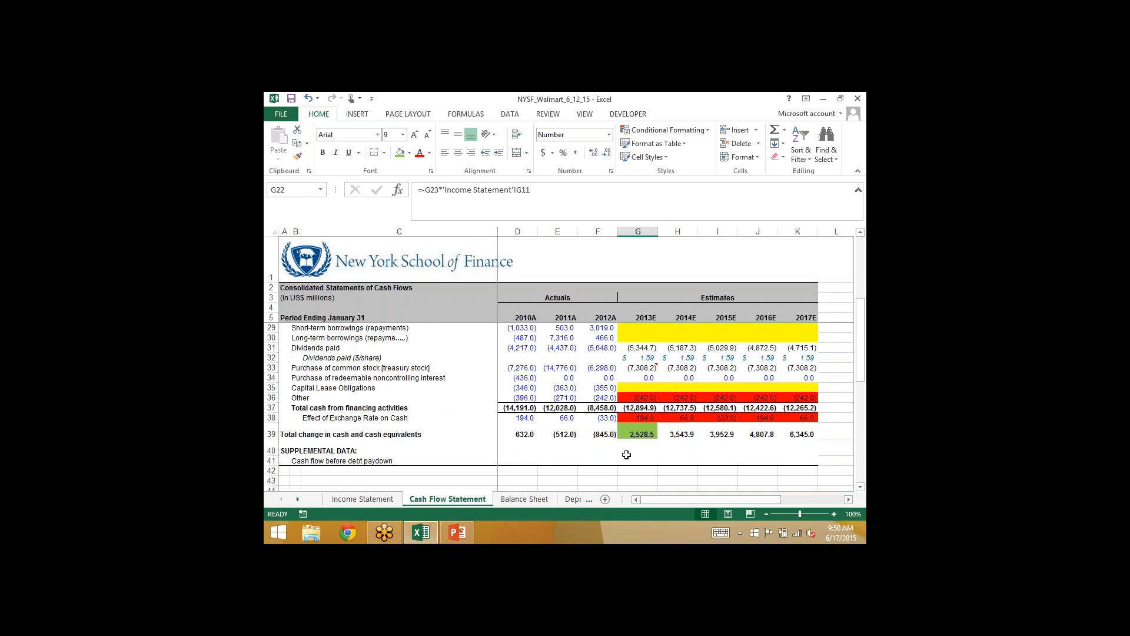
left_click(638, 431)
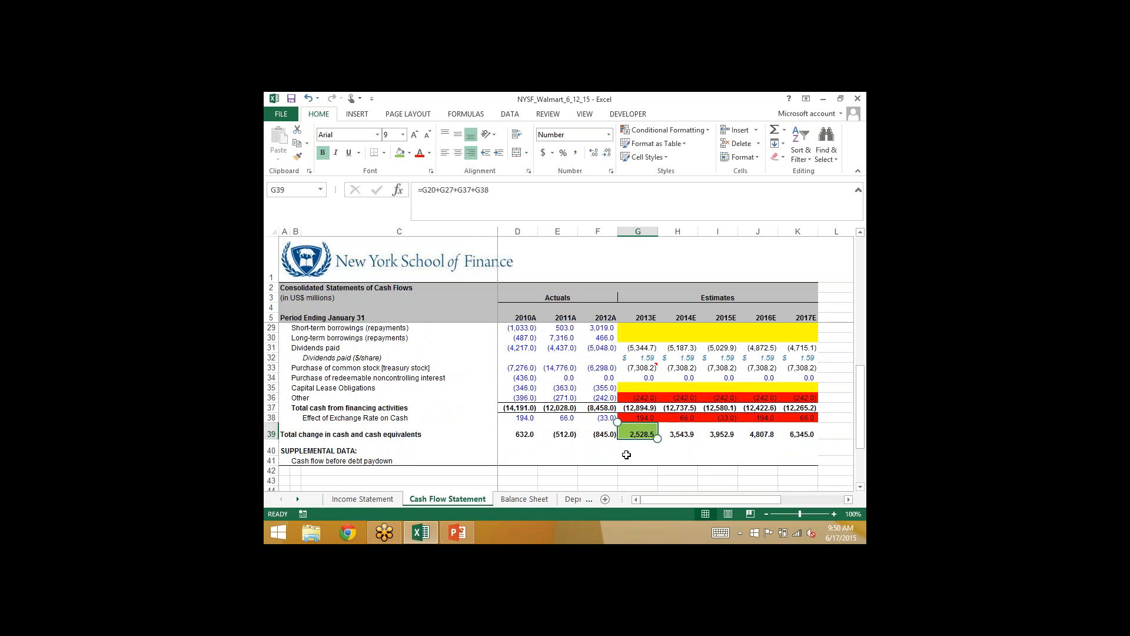
key("Up")
key("Up")
key("F2")
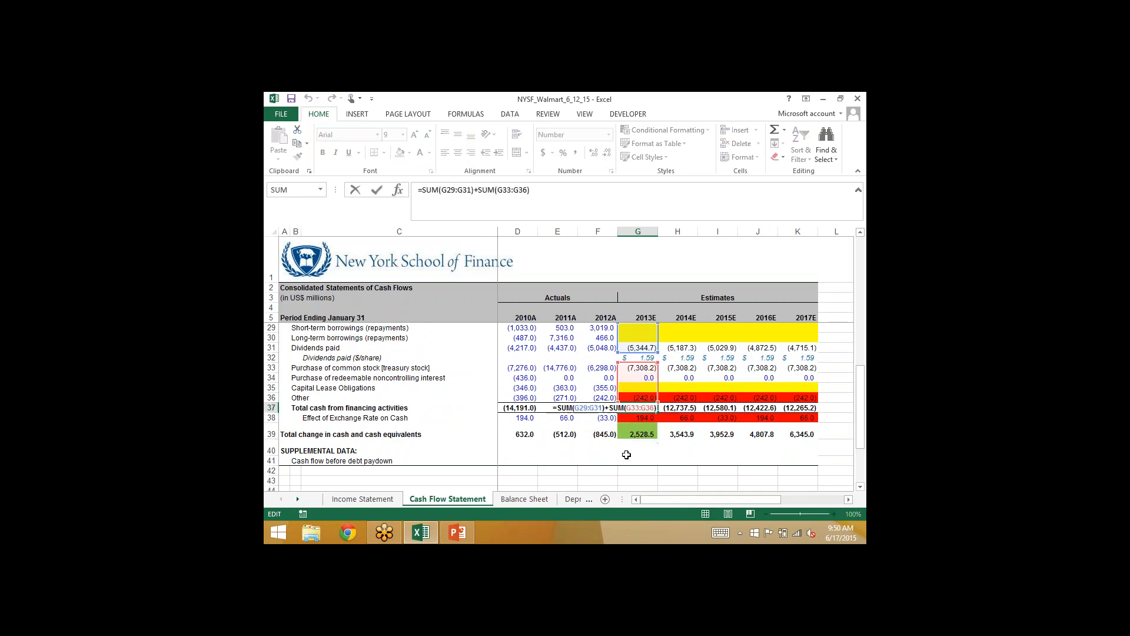
key("Escape")
key("Down")
key("Down")
key("F2")
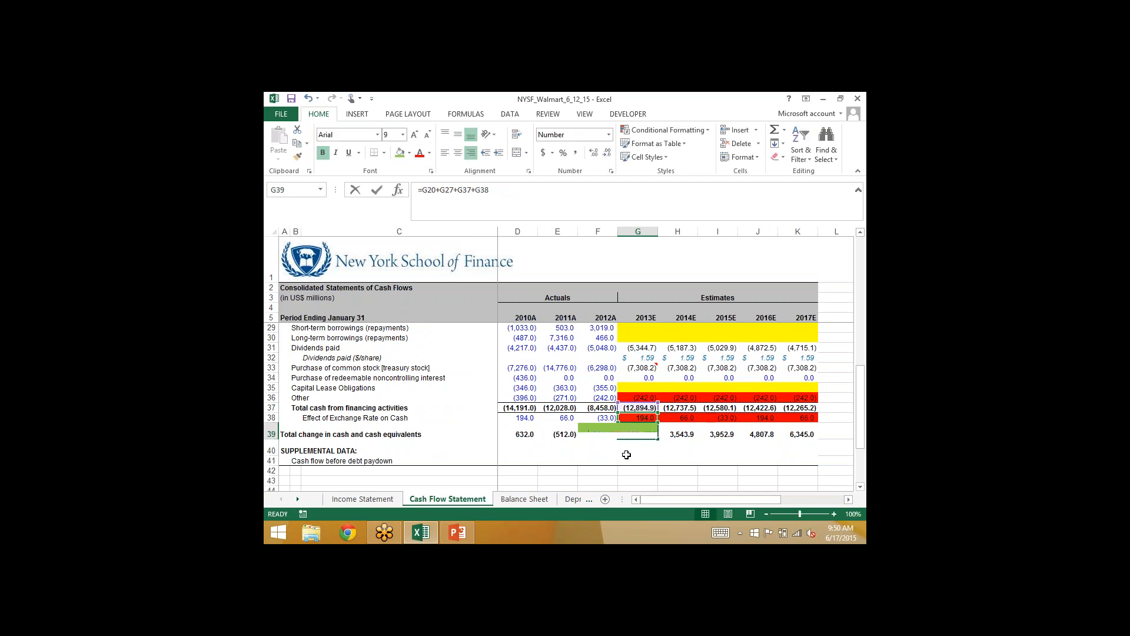
key("Escape")
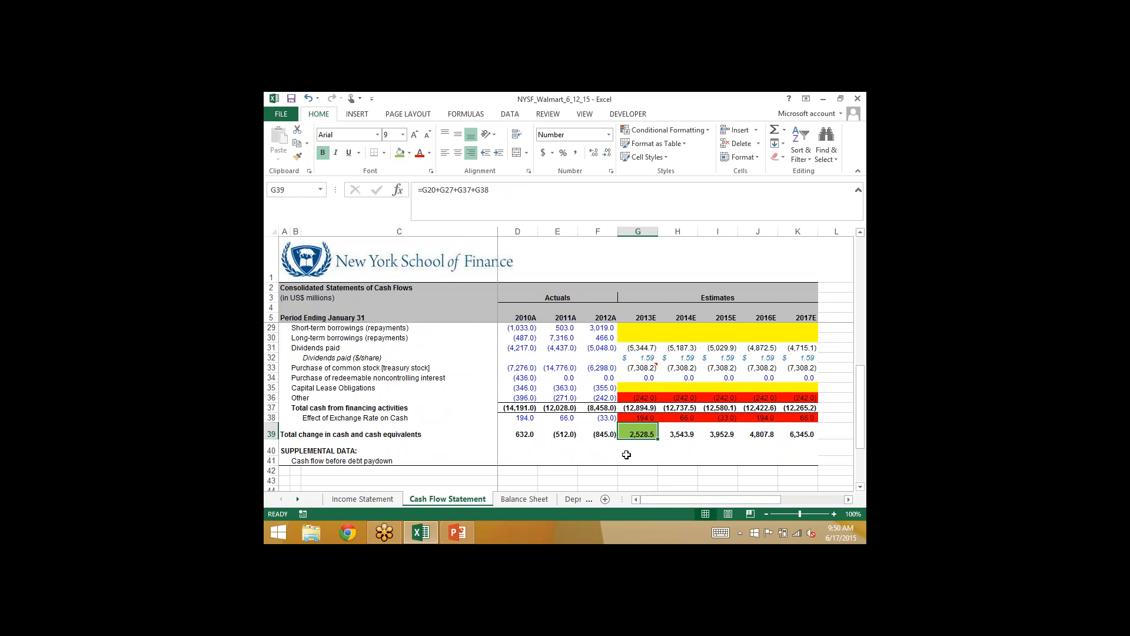
- Review the 2013E total financing and total investing cash flow formulas in G37 and G27 on the Cash Flow Statement
scroll(626, 454, "up", 5)
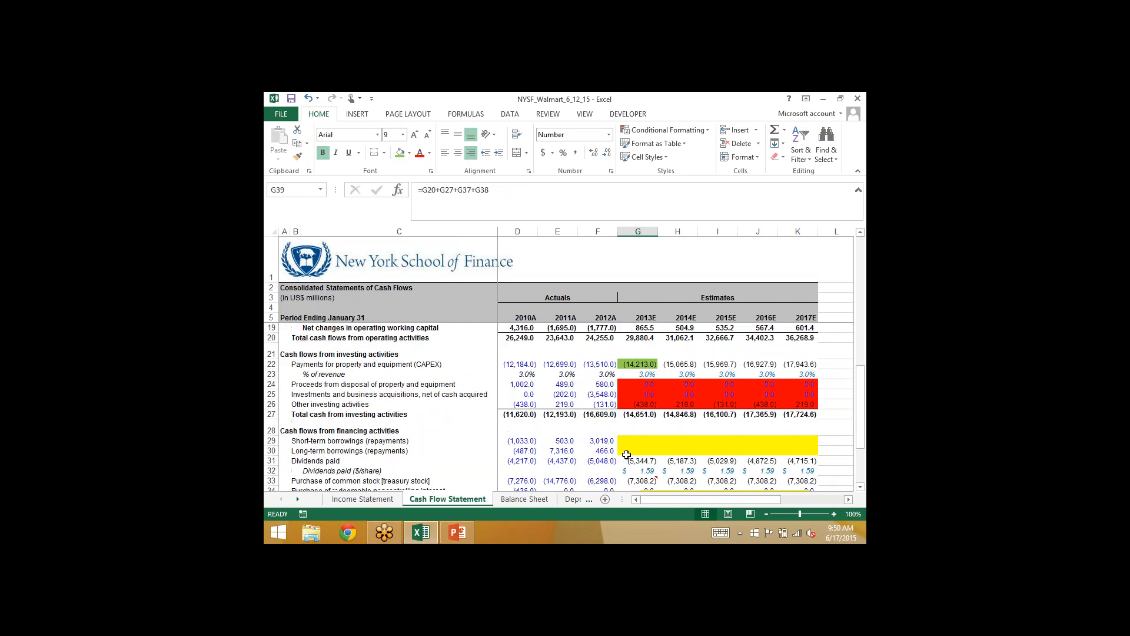
scroll(626, 454, "up", 3)
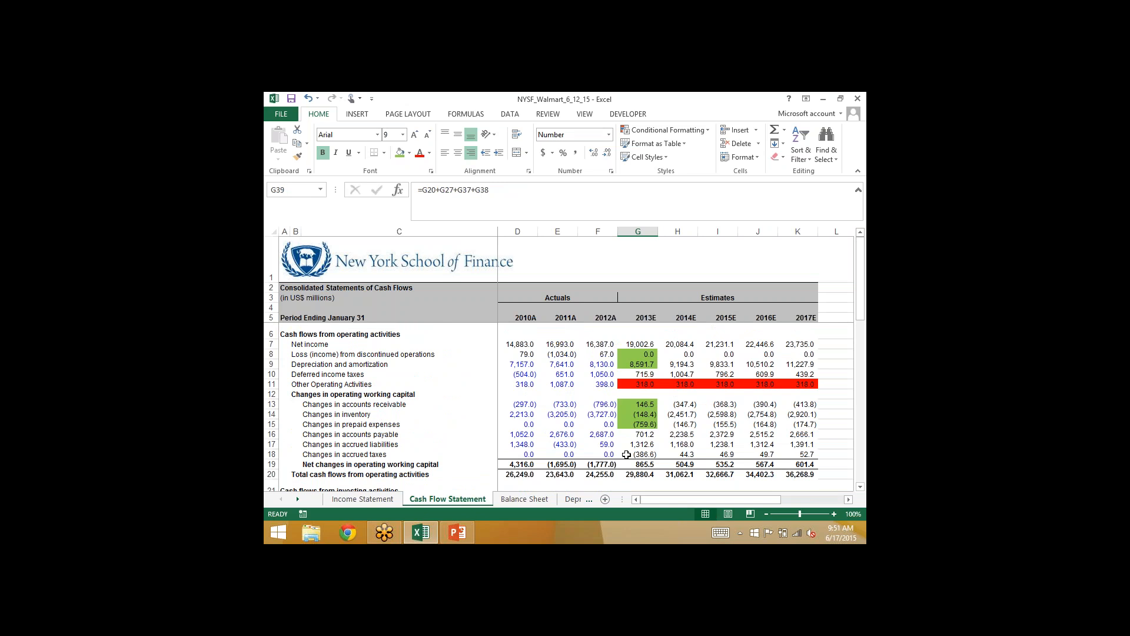
scroll(627, 454, "down", 4)
scroll(627, 454, "down", 3)
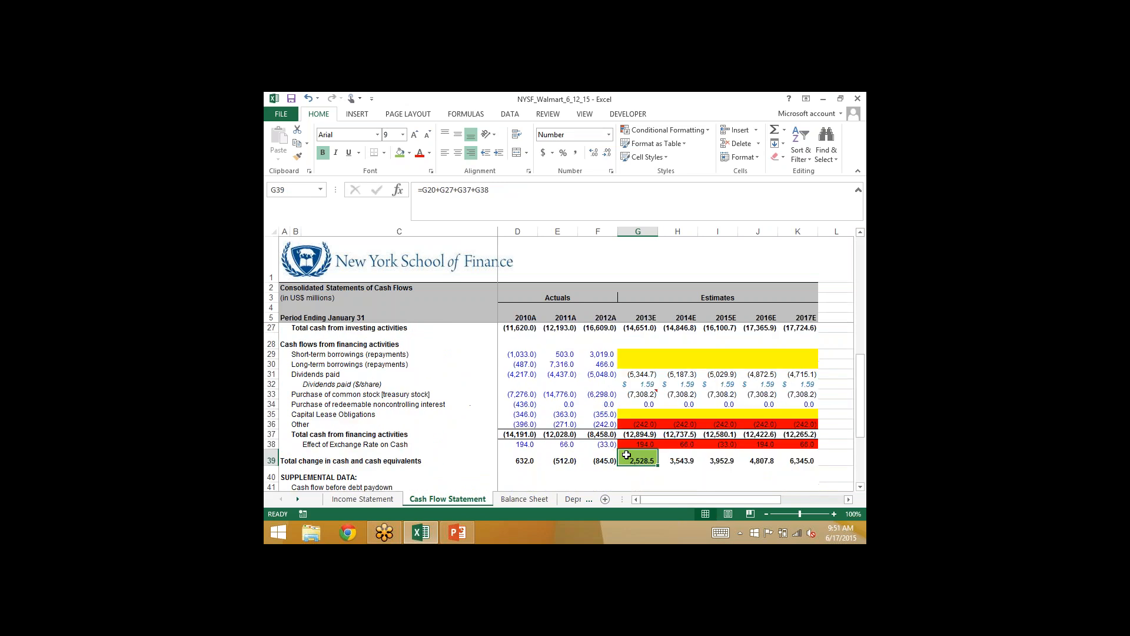
key("Up")
key("Up")
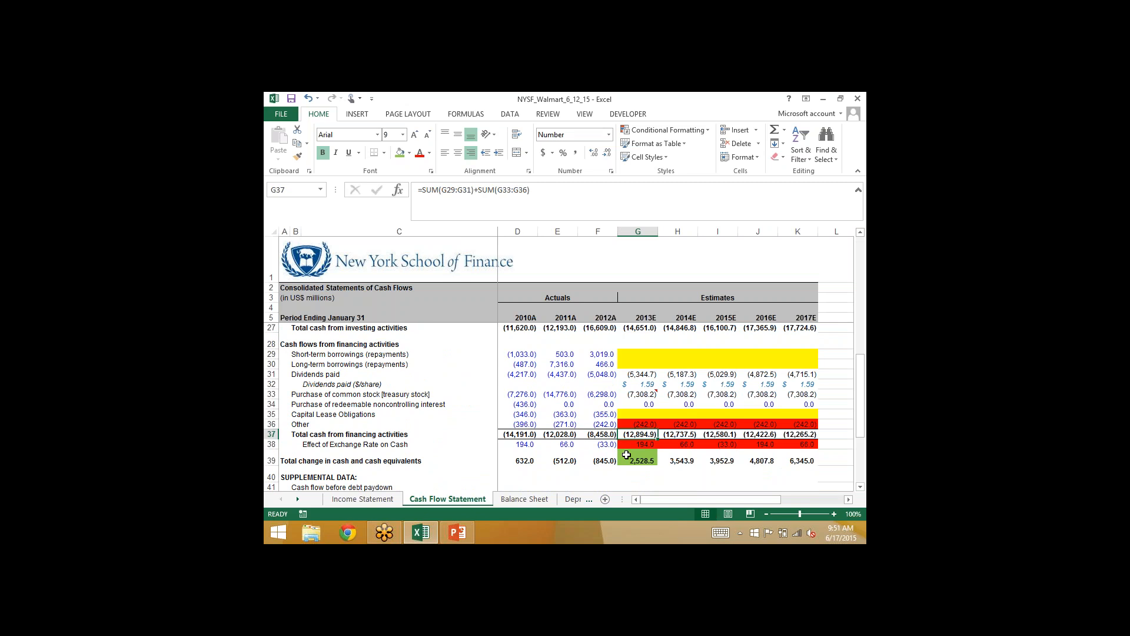
key("Up")
key("Up")
key("Up")
key("Up")
key("Up")
key("Up")
key("Up")
key("Up")
key("Up")
key("Up")
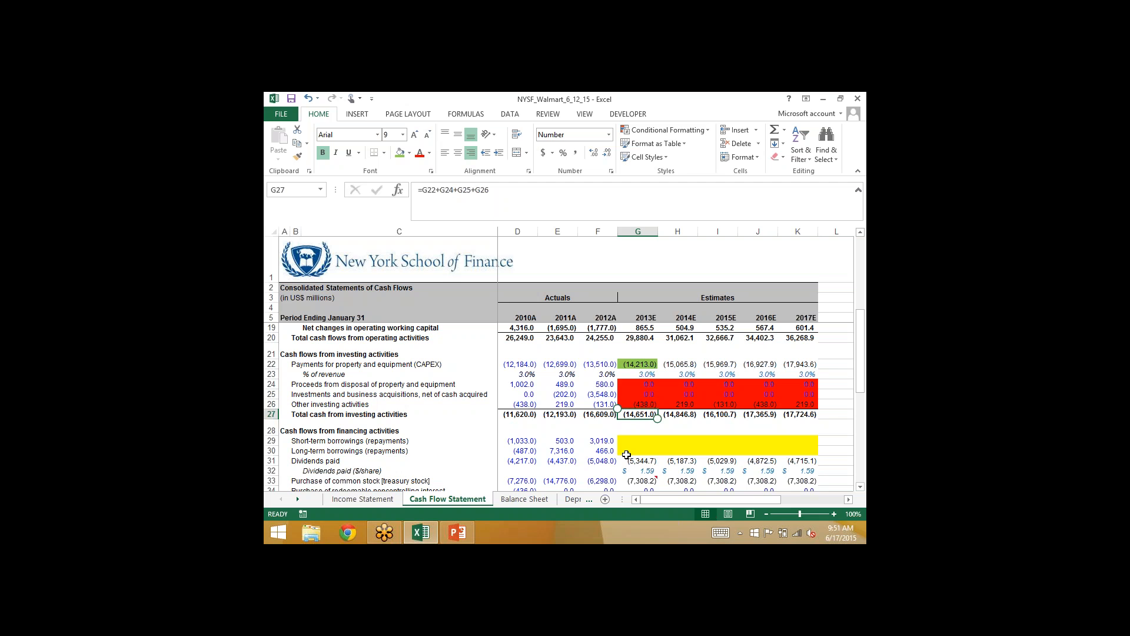
- Review the 2013E operating cash flow items and inspect the formulas for total operating cash flow G20 and net working capital changes G19
scroll(626, 454, "up", 5)
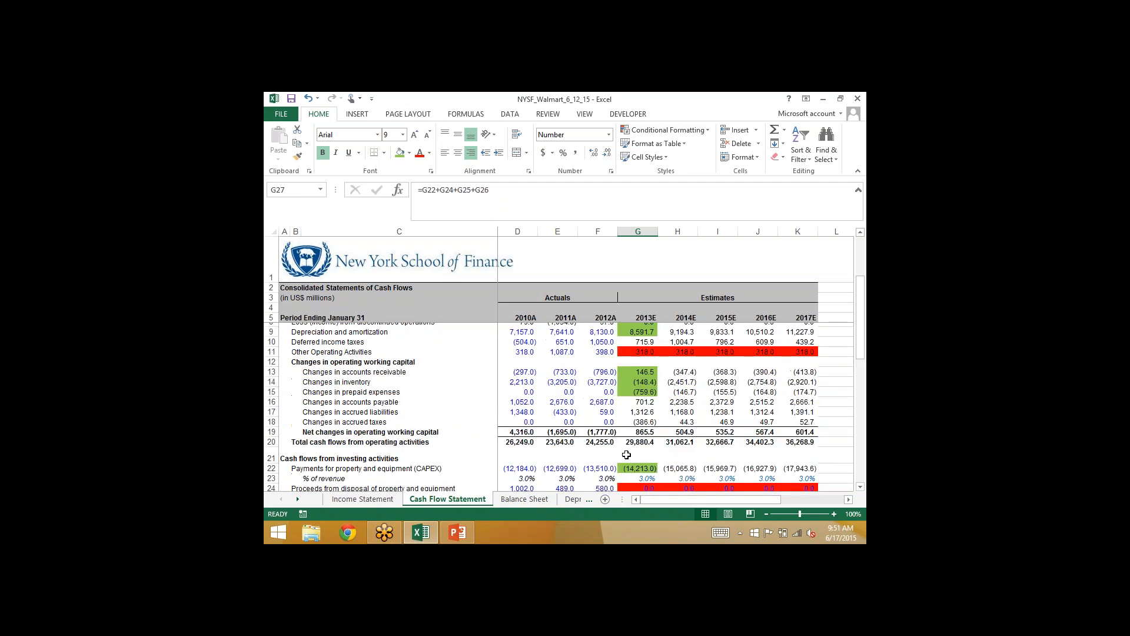
key("Up")
key("Up")
key("Up")
key("Up")
key("Up")
key("Up")
key("Up")
key("Up")
key("Up")
key("Up")
key("Up")
key("Up")
key("Up")
key("Up")
key("Up")
key("Up")
key("Up")
key("Up")
key("Up")
key("Up")
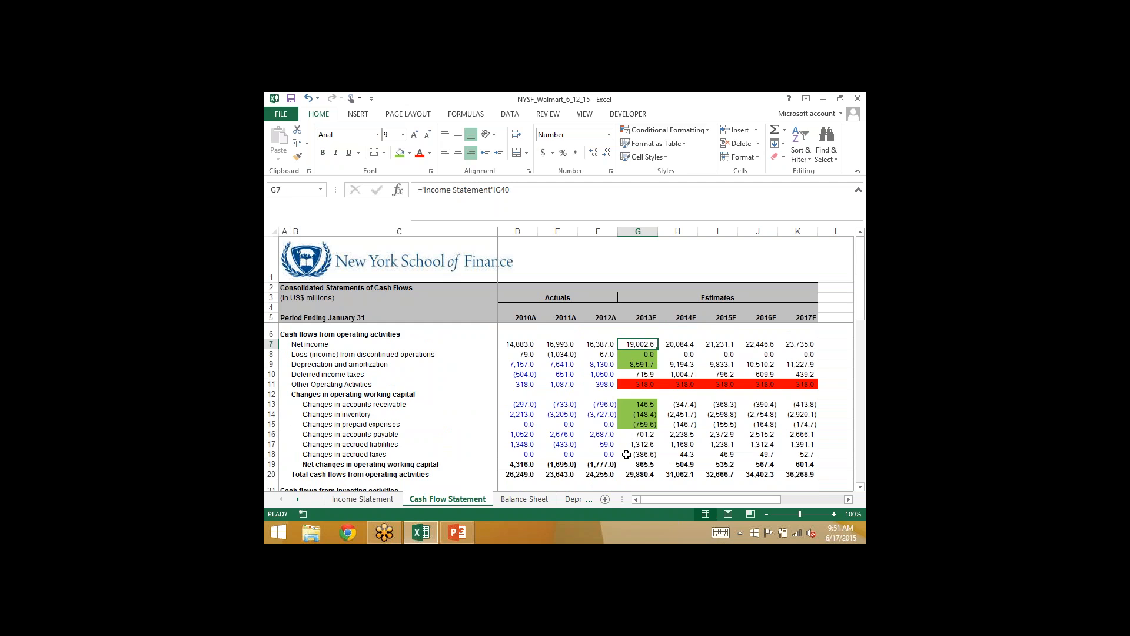
key("Down")
key("Down")
key("Down")
key("Down")
key("Down")
key("Down")
key("Down")
key("Down")
key("Down")
key("Down")
key("Down")
key("Down")
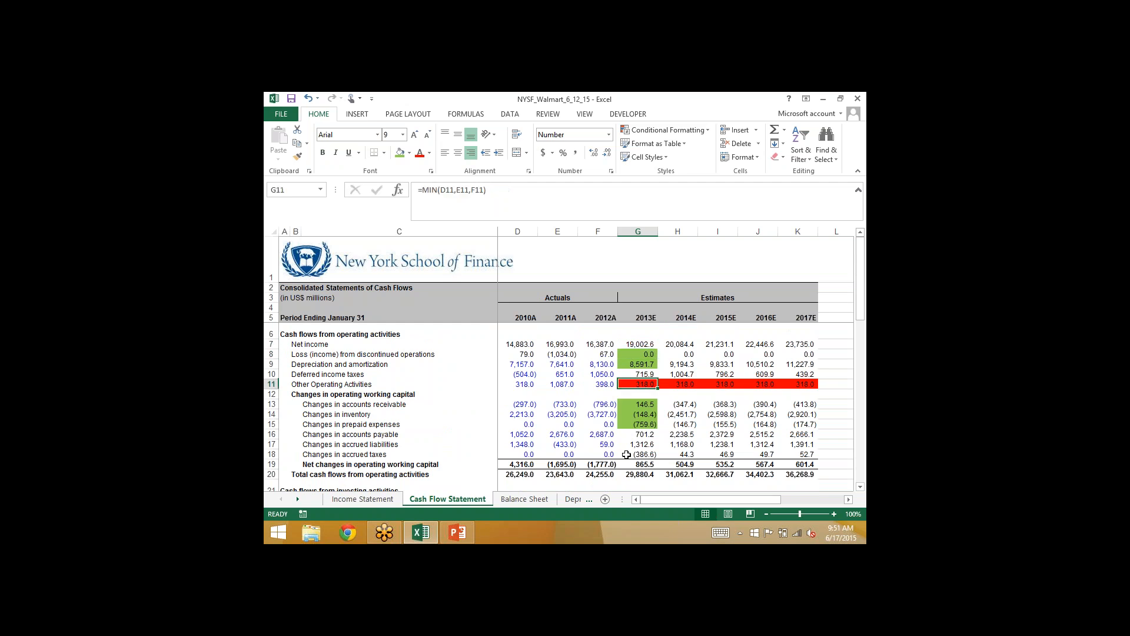
key("Down")
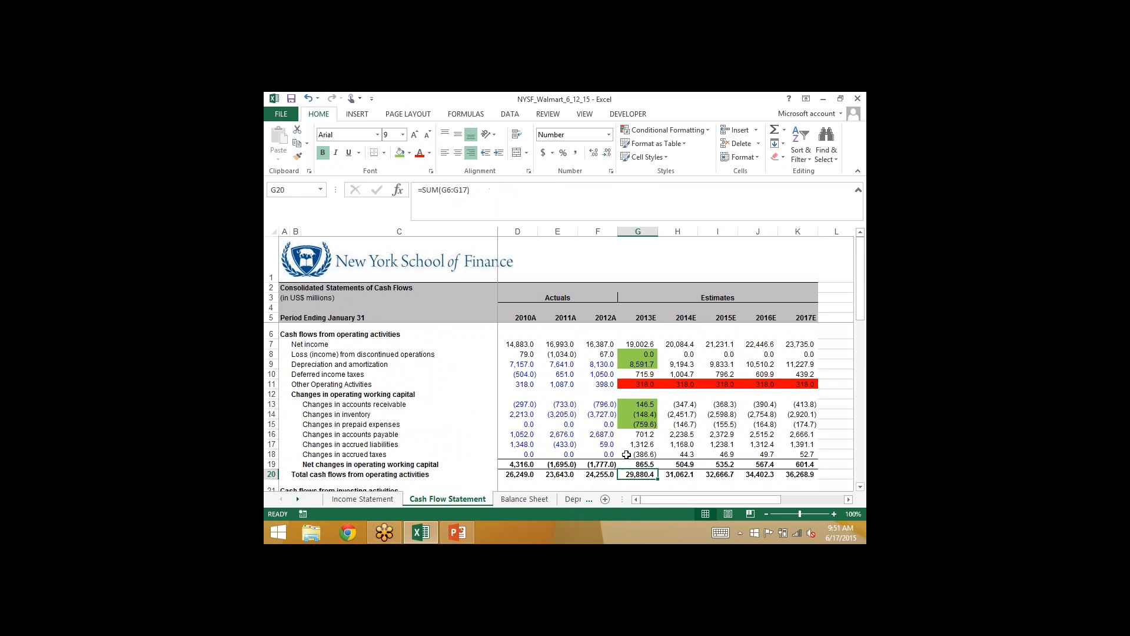
key("F2")
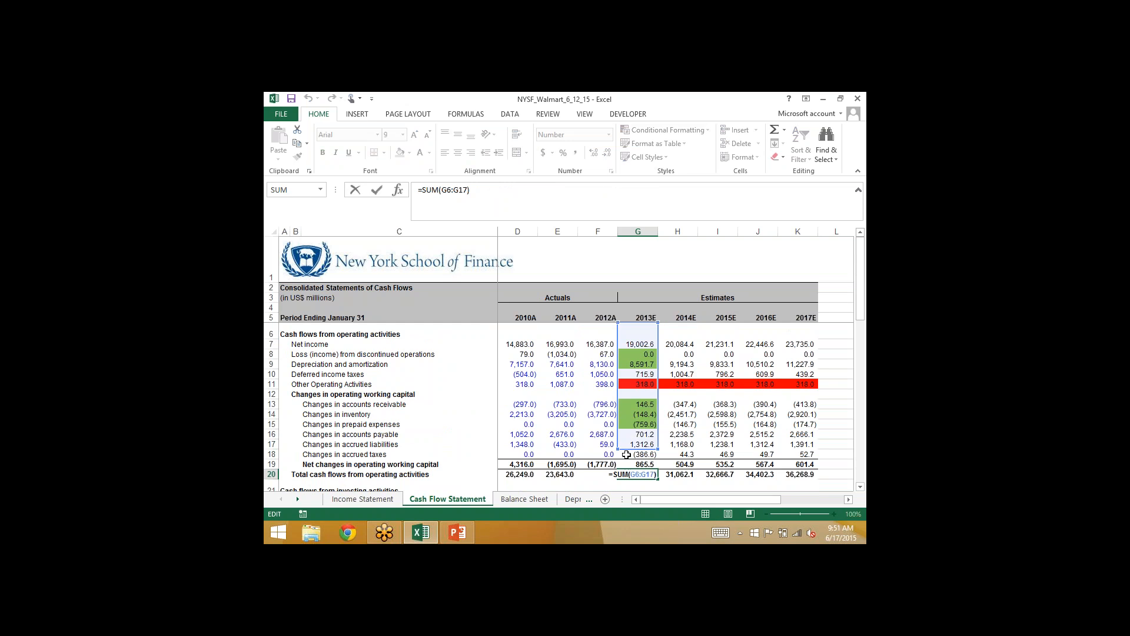
key("Escape")
key("Up")
key("F2")
key("Escape")
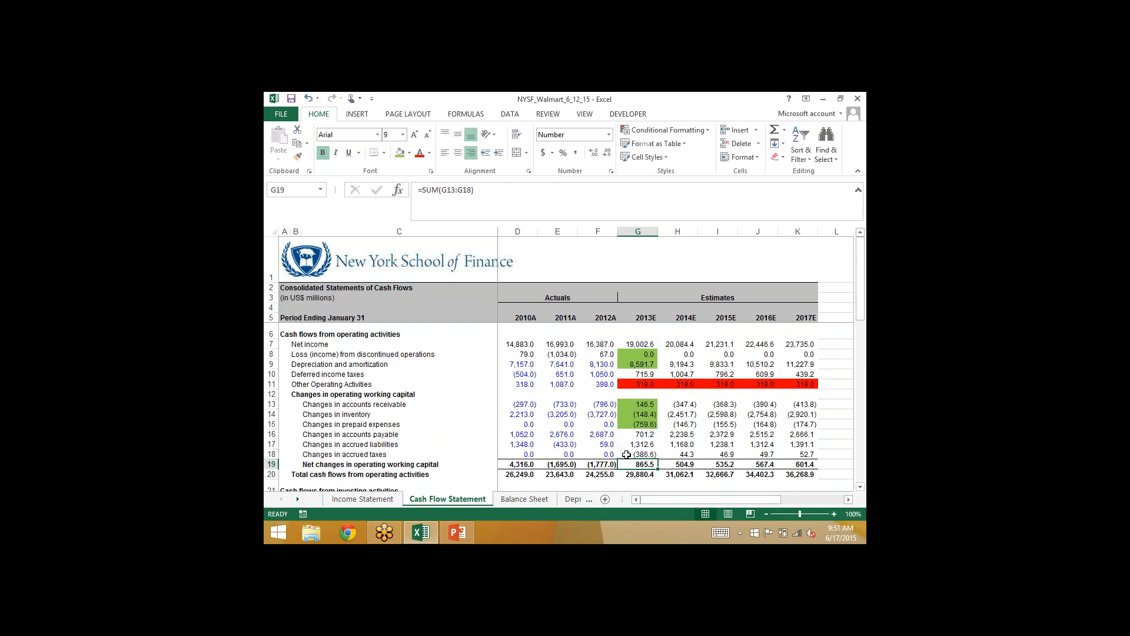
- Compare the net working capital changes formulas for 2014E in H19 and 2013E in G19
key("Right")
key("F2")
key("Escape")
key("Left")
key("F2")
key("Escape")
- Copy the total operating cash flow formula =SUM(F6:F18) from F20 across the estimate years through K20
key("Left")
key("Down")
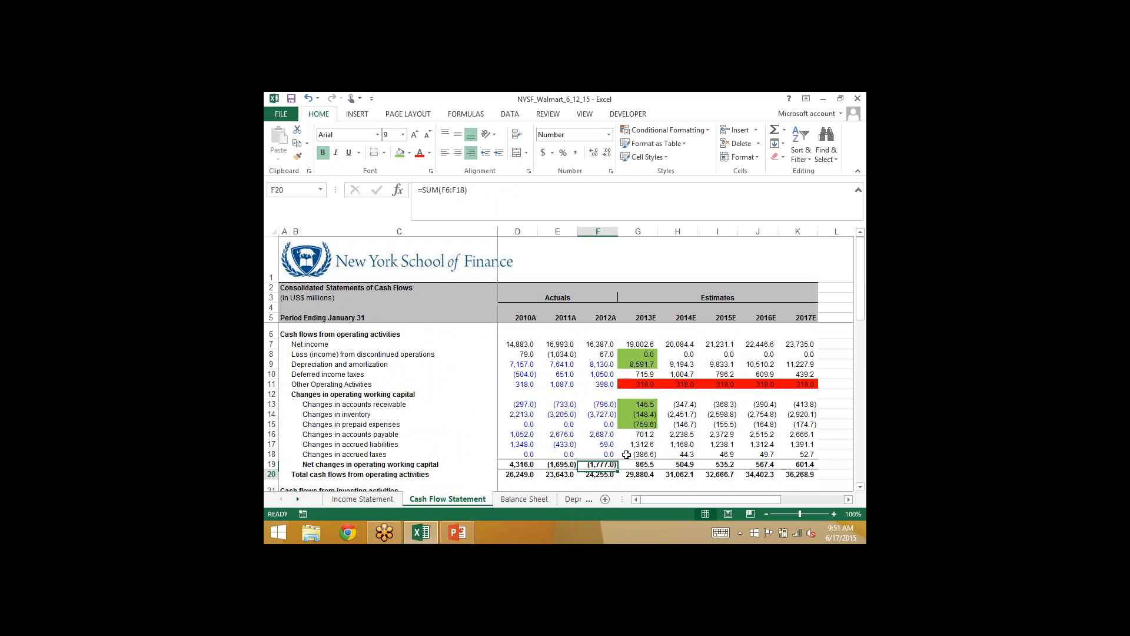
key("F2")
key("Escape")
key("shift+Right")
key("shift+Right")
key("shift+Right")
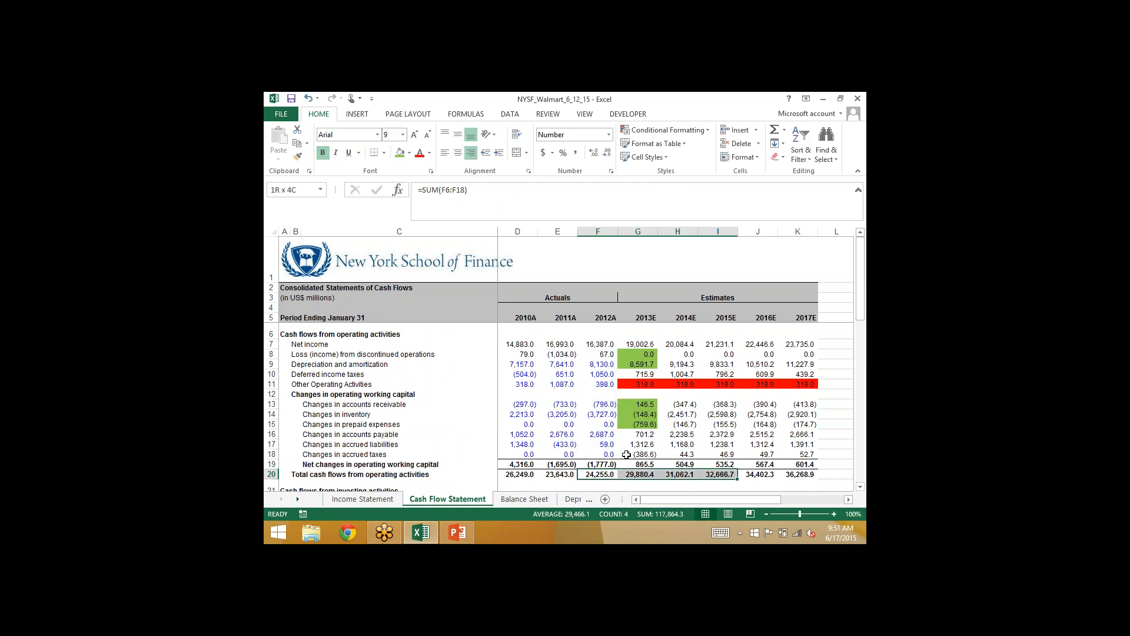
key("shift+Right")
key("shift+Right")
key("ctrl+r")
- Check the copied total operating cash flow formulas for 2013E in G20 and 2014E in H20
key("Right")
key("F2")
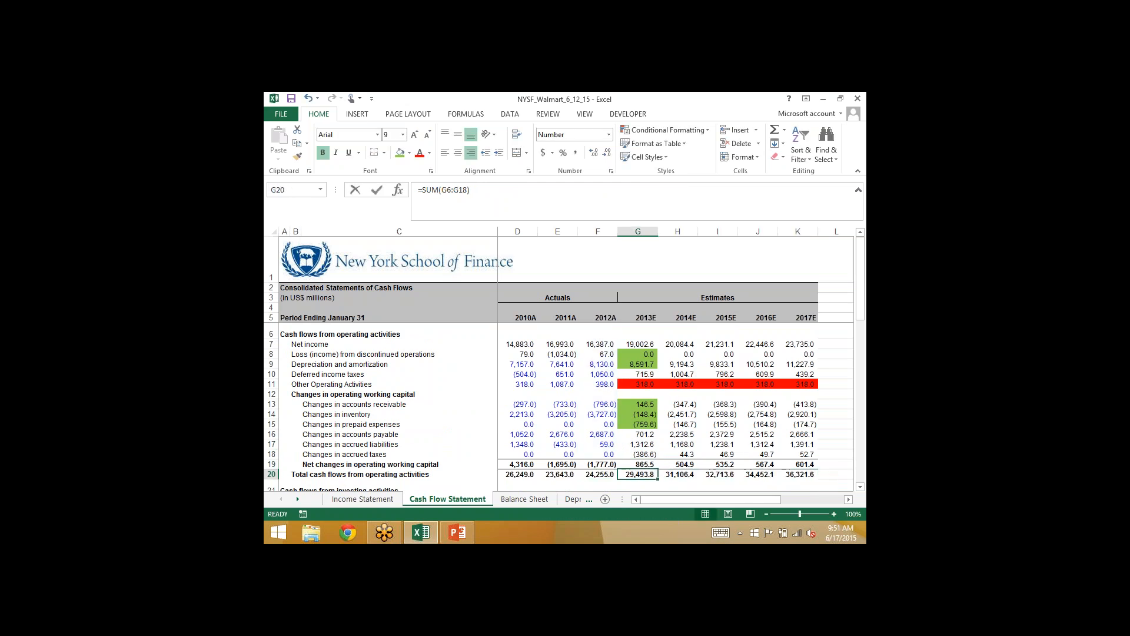
key("F2")
key("Escape")
key("Right")
key("F2")
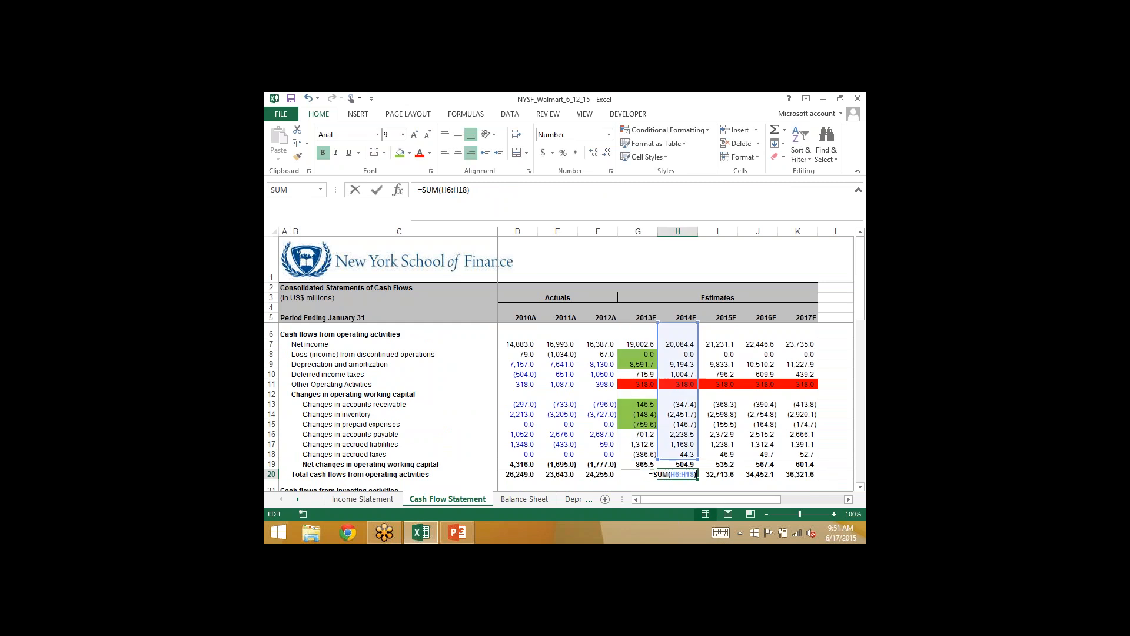
key("Escape")
key("Left")
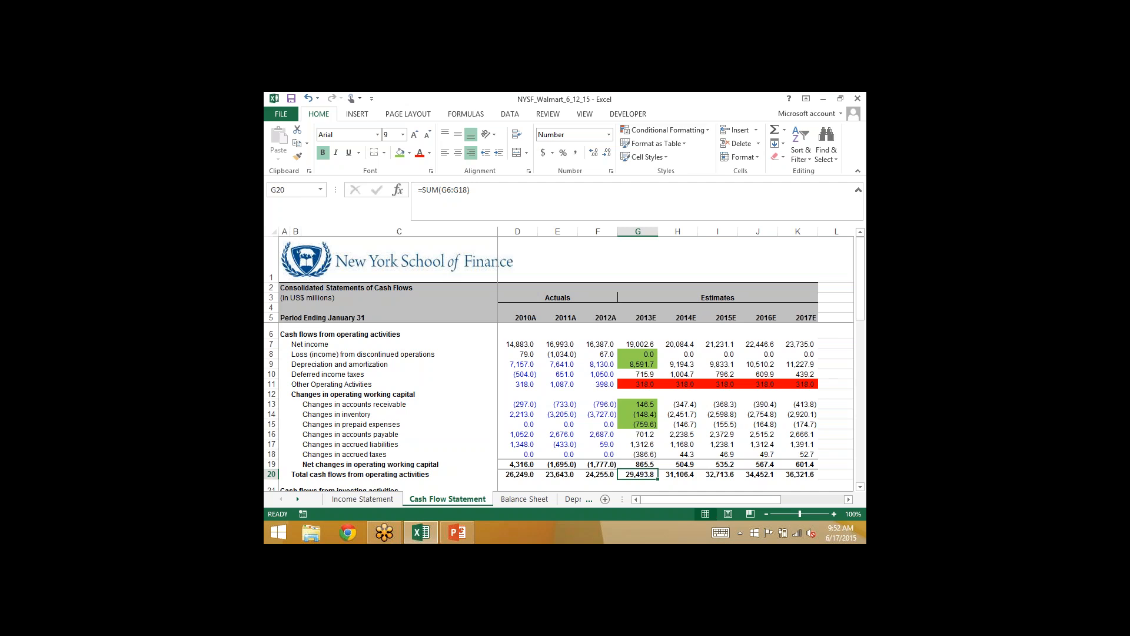
- Recheck the ranges summed by 2013E total operating cash flow G20 and net working capital changes G19
key("F2")
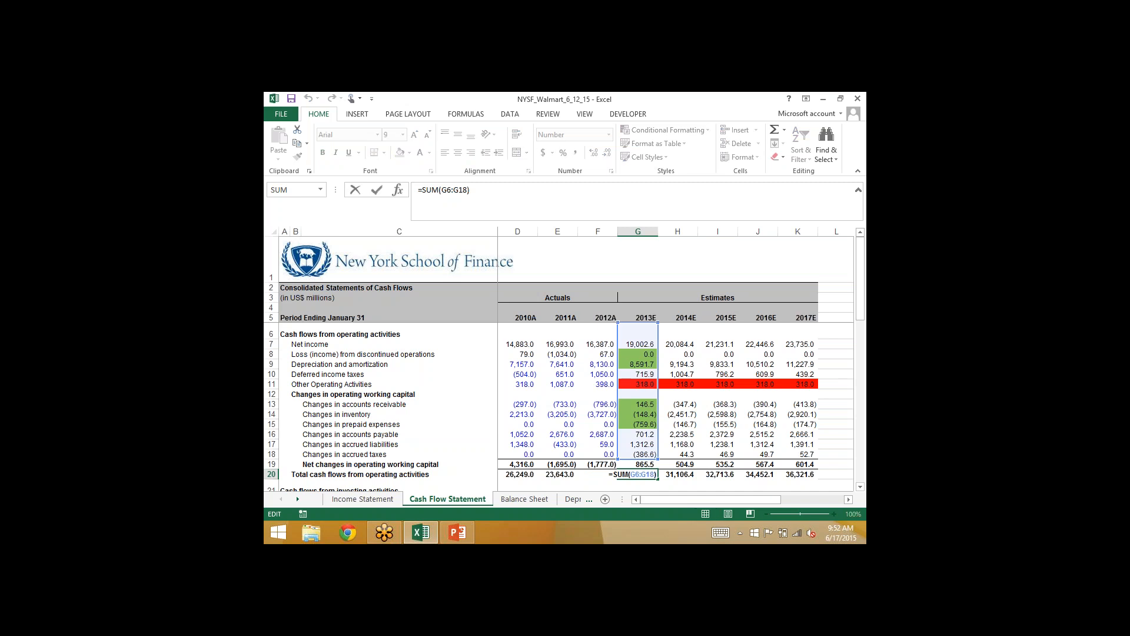
key("Escape")
key("Up")
key("F2")
key("Escape")
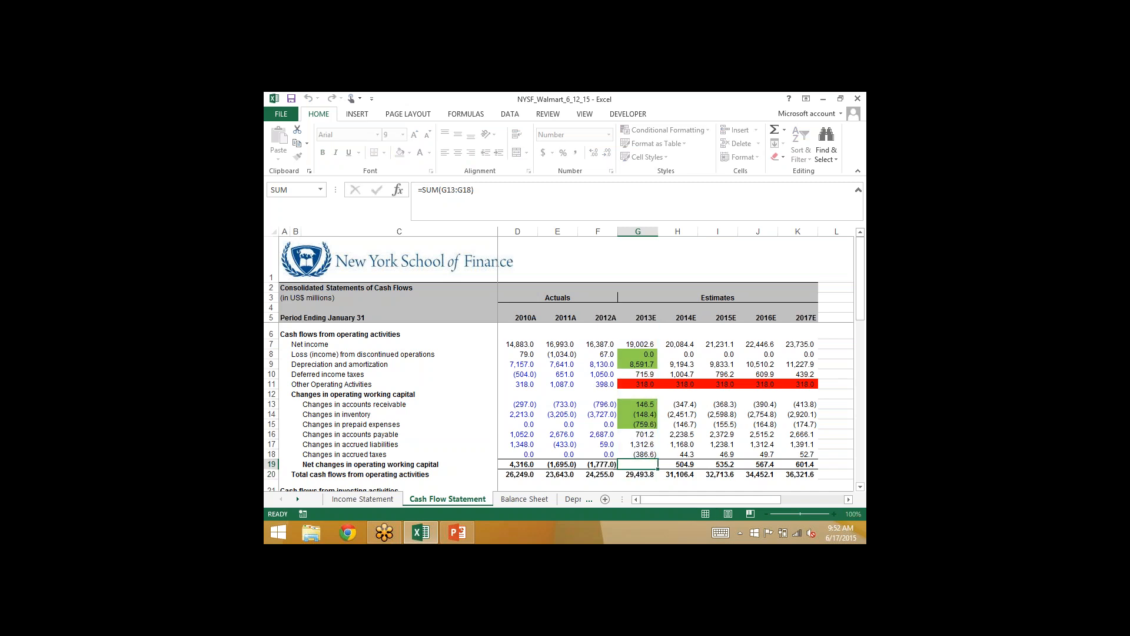
key("Down")
key("F2")
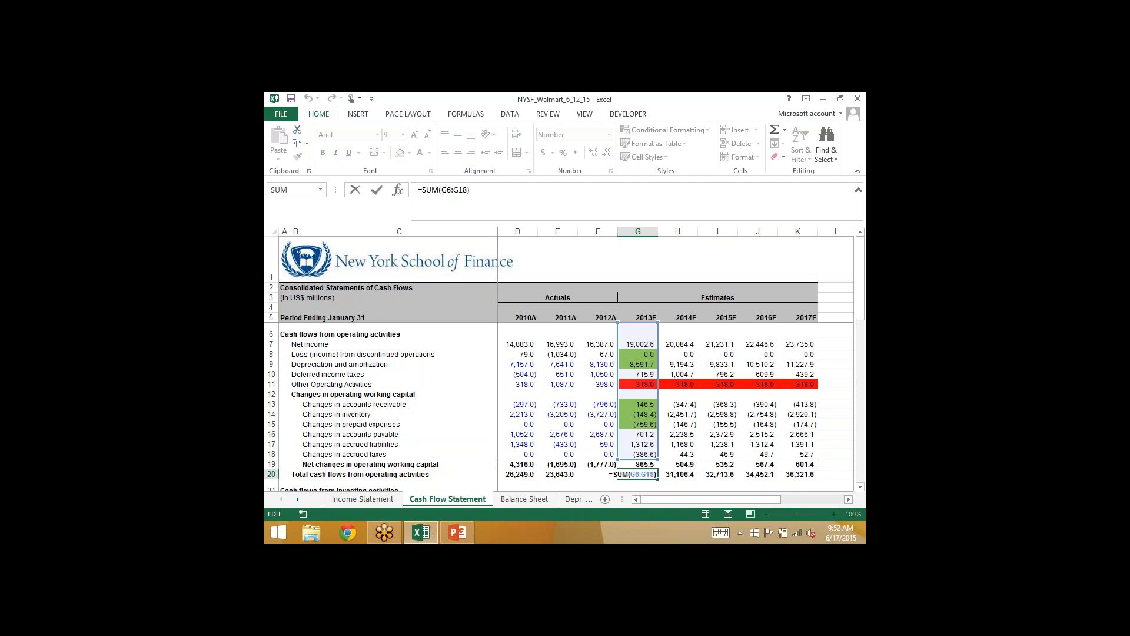
key("Escape")
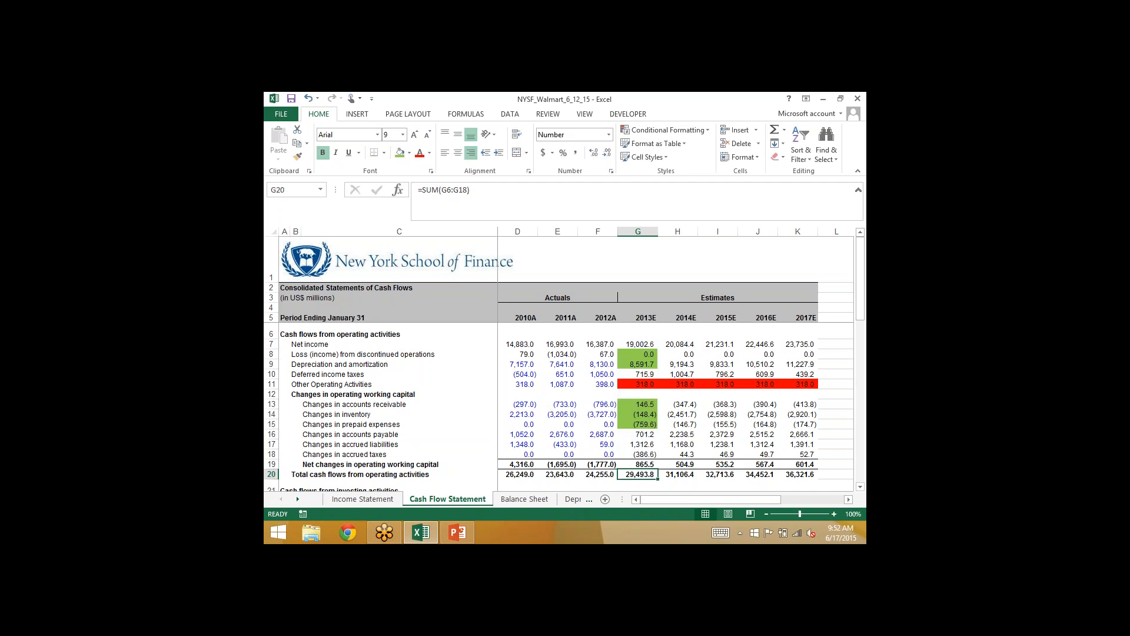
- Compare the 2013E total operating cash flow formula in G20 with the historical formulas in F20, E20 and D20
key("F2")
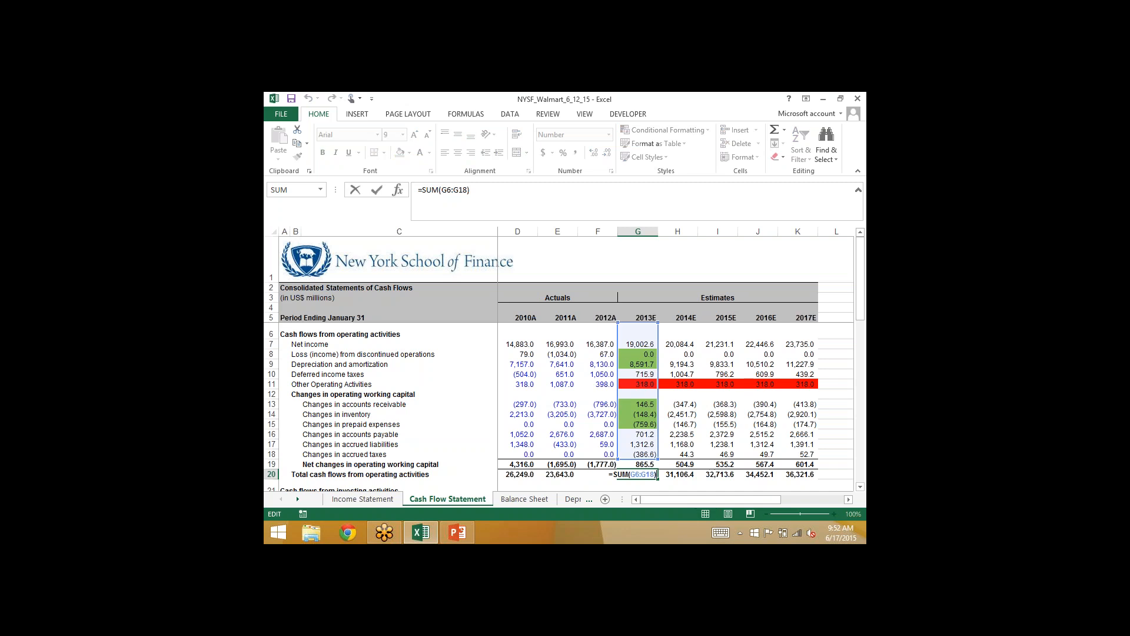
key("Escape")
key("Left")
key("F2")
key("Escape")
key("Left")
key("F2")
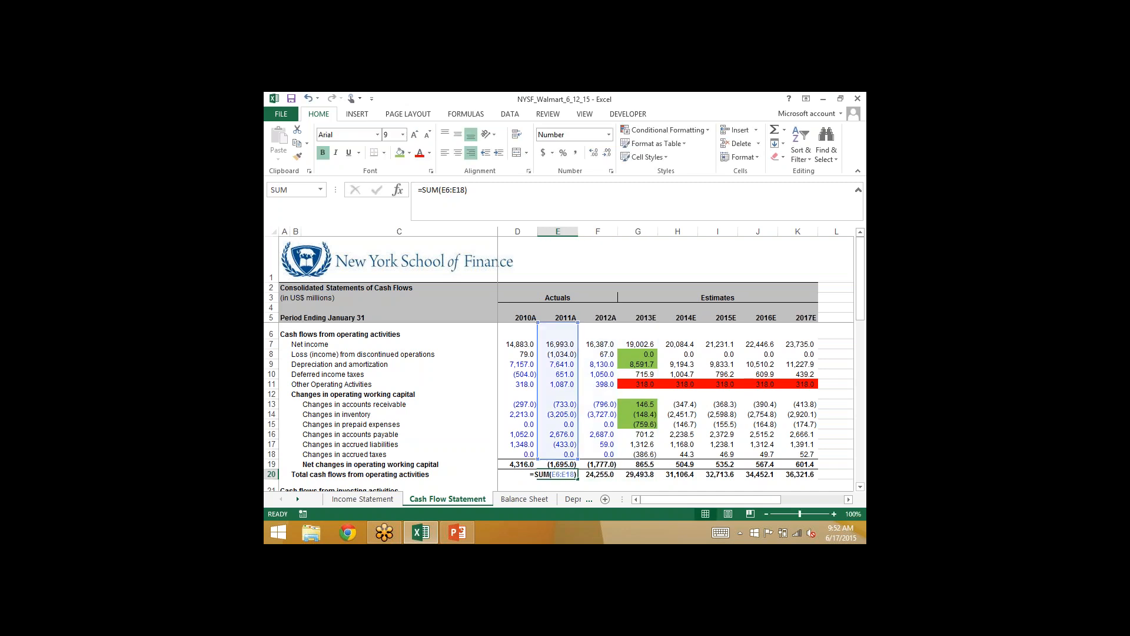
key("Escape")
key("Left")
key("F2")
key("Escape")
key("Right")
key("Right")
key("Right")
key("F2")
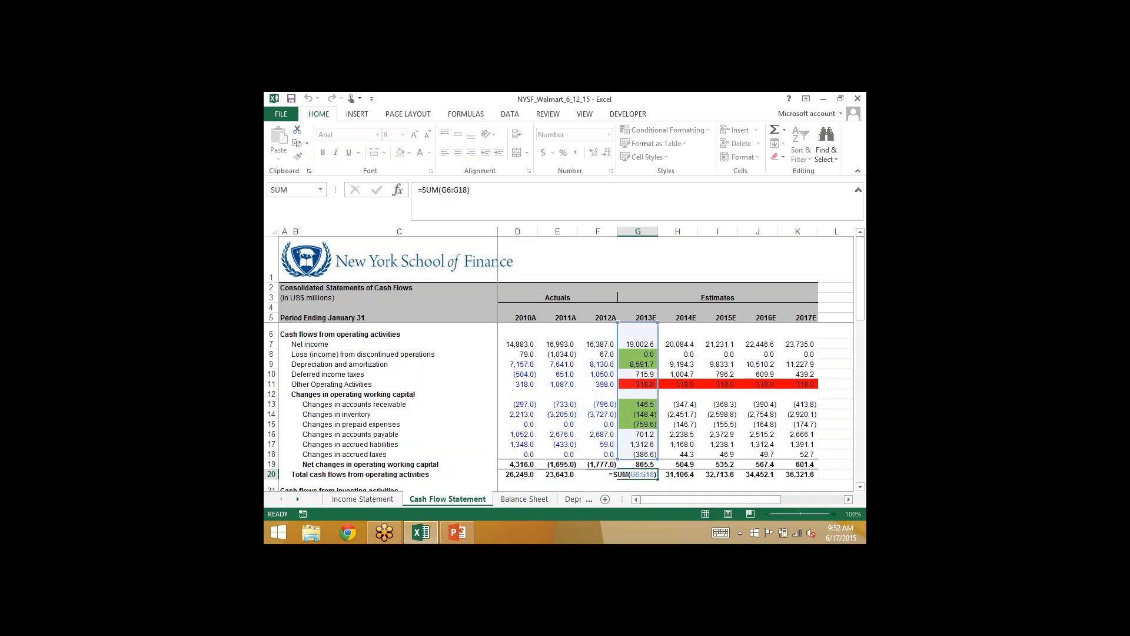
- Compare the summed ranges of total operating cash flow in G20 and H20 once more
key("Escape")
key("Right")
key("F2")
key("Escape")
key("Left")
key("F2")
key("Escape")
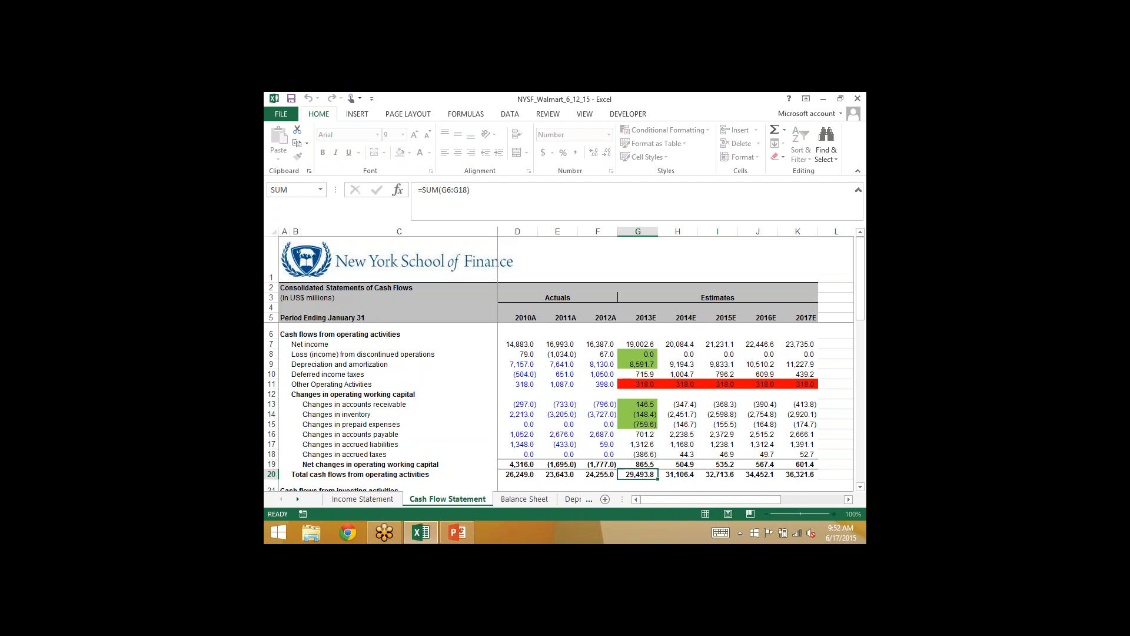
key("Right")
key("F2")
key("Escape")
key("Left")
key("F2")
key("Escape")
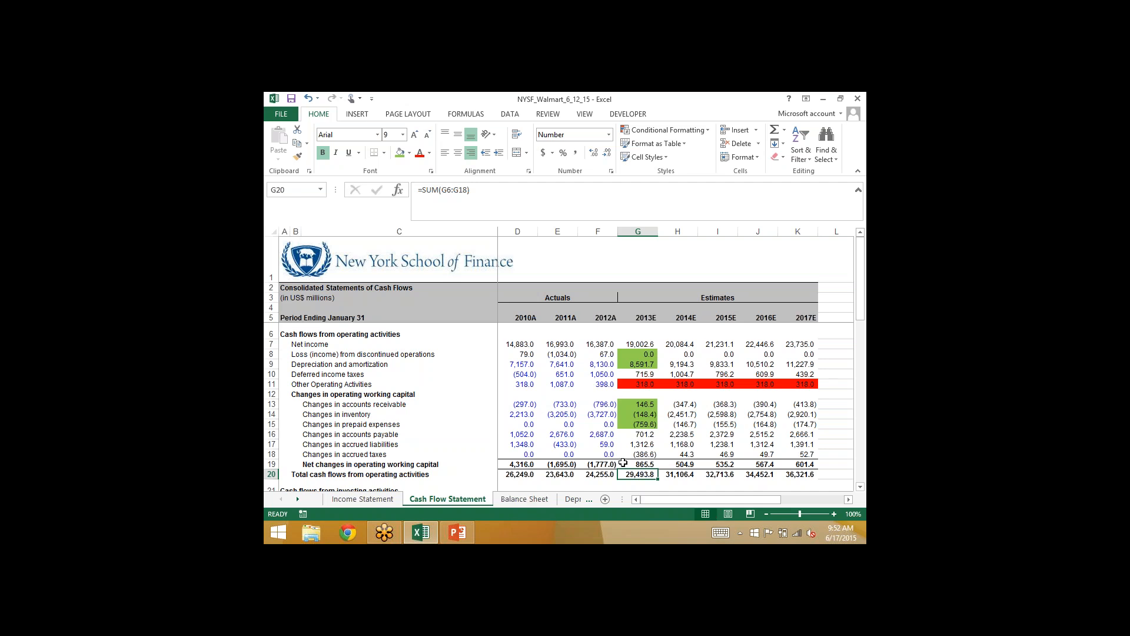
- Carry other assets and deferred charges forward to 2013E on the Balance Sheet by entering =F16 in G16
left_click(529, 499)
left_click(606, 435)
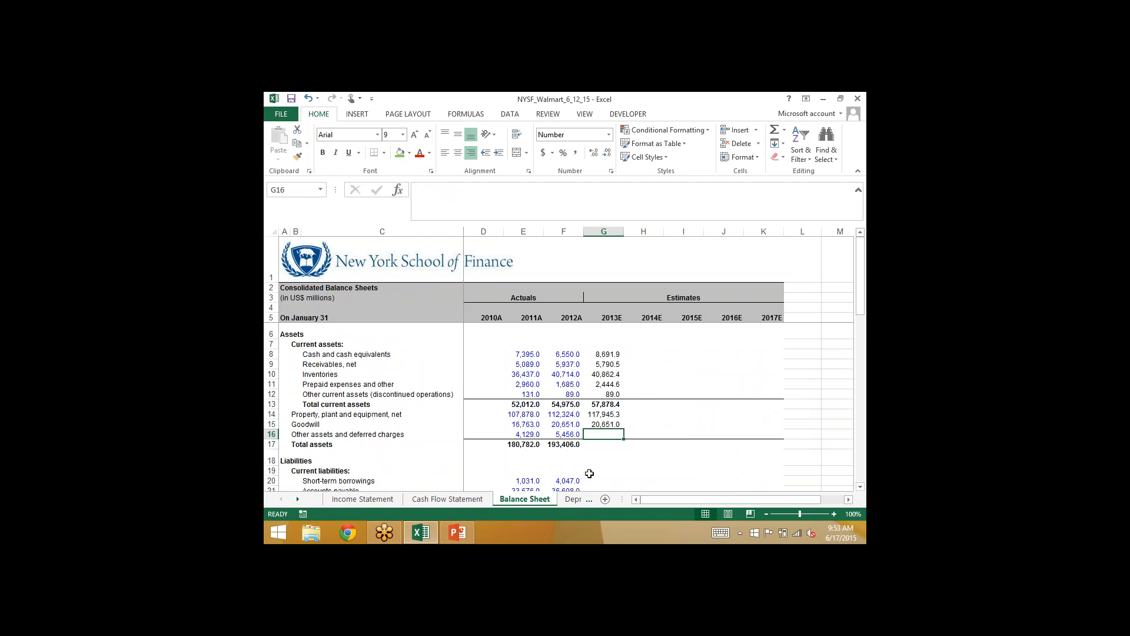
type("=")
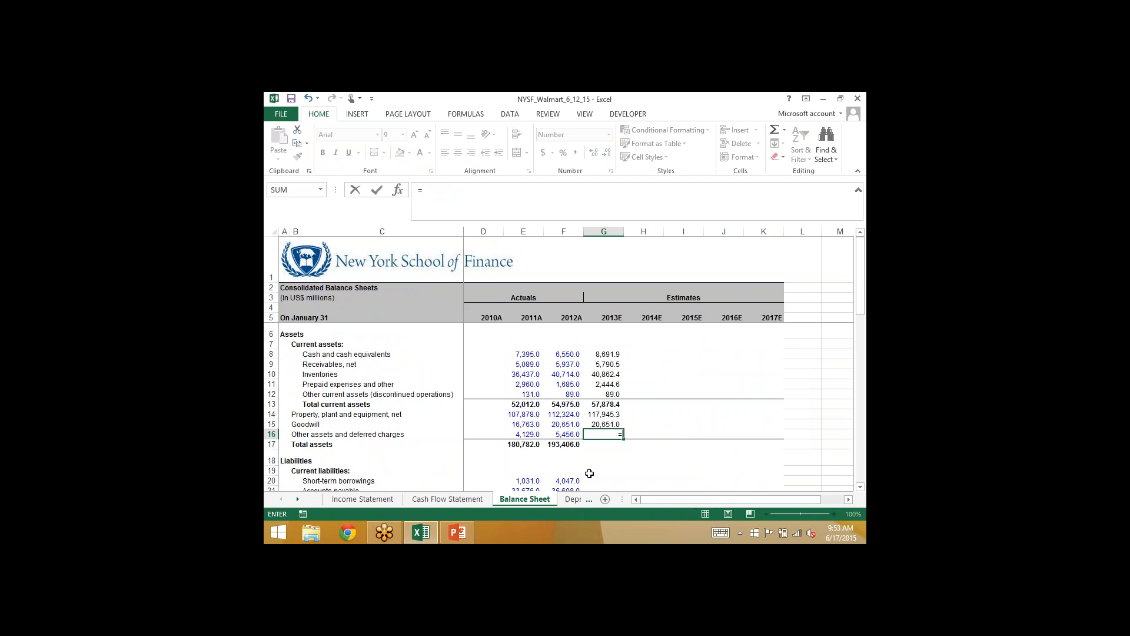
key("Left")
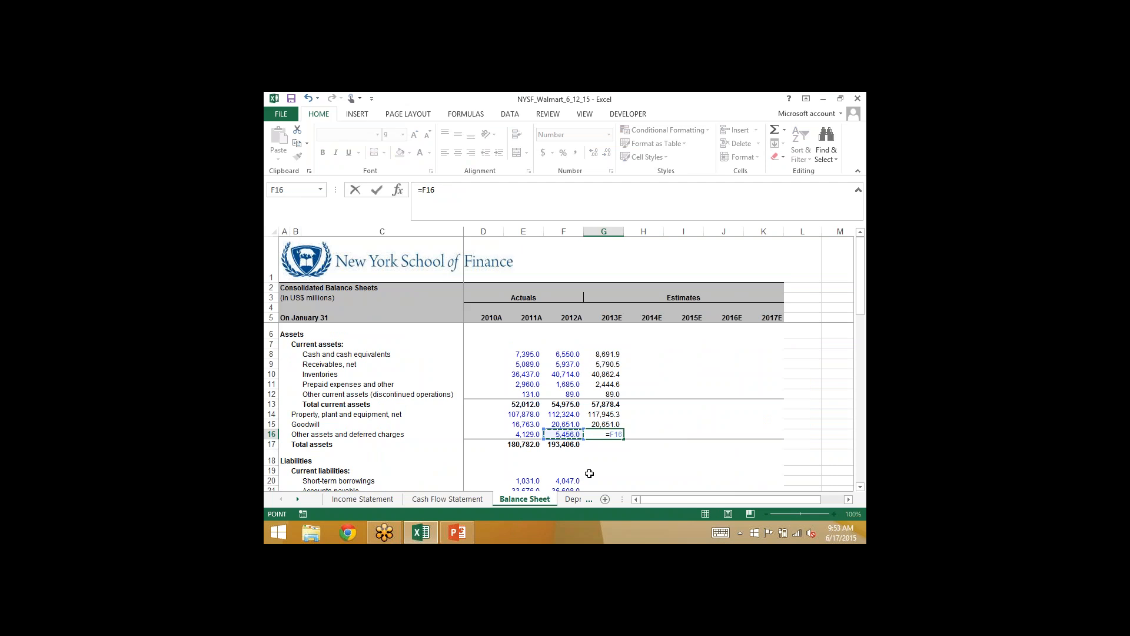
key("ctrl+Return")
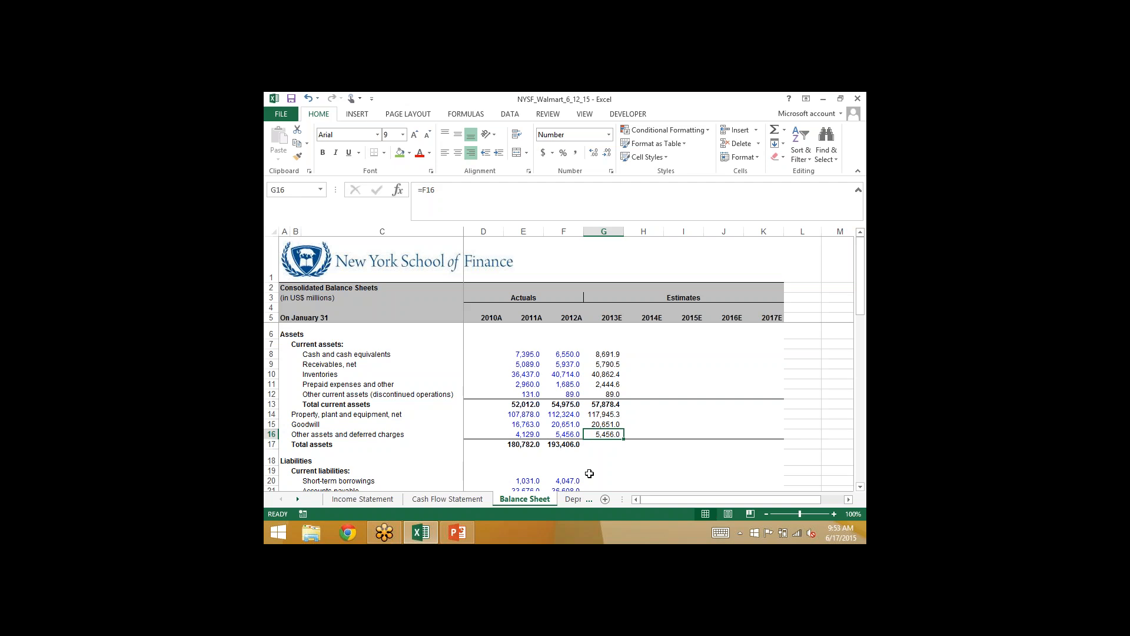
- Copy the total assets formula from F17 into 2013E cell G17
key("Left")
key("Down")
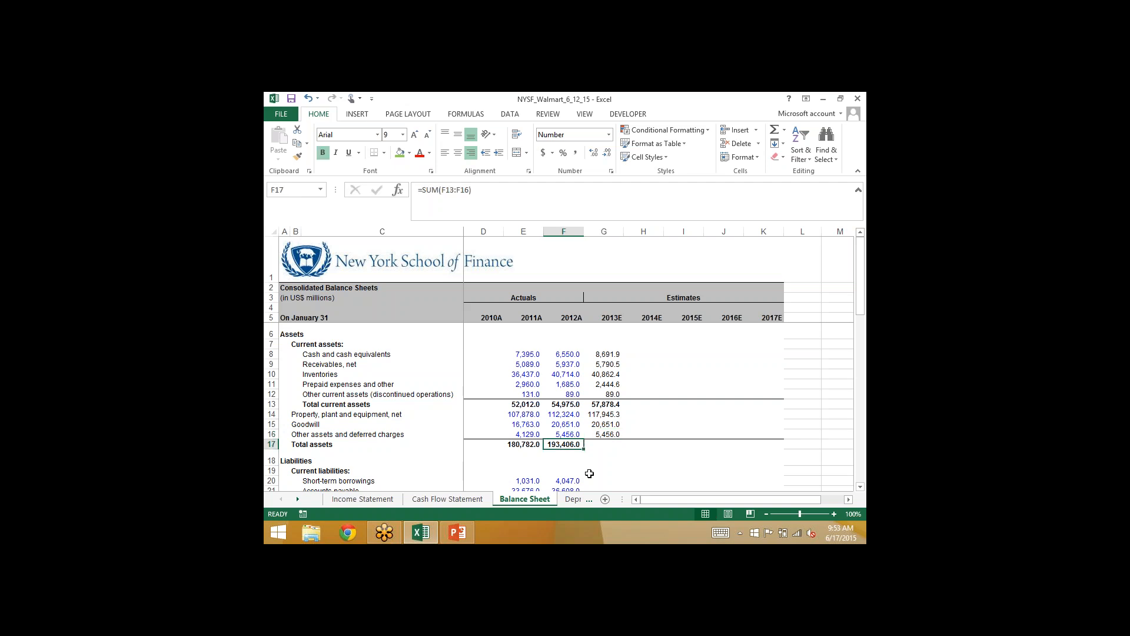
key("shift+Right")
key("ctrl+r")
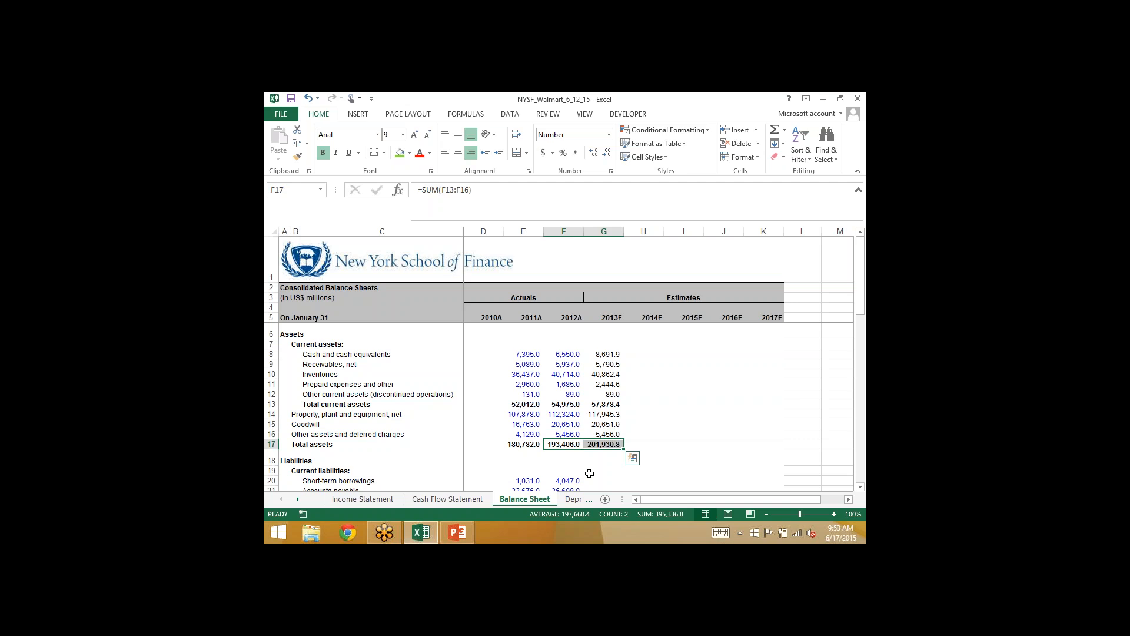
- Review the 2013E cash formula in Balance Sheet G8 and the total operating cash flow formula in Cash Flow Statement G20
key("Right")
key("Up")
key("Up")
key("Up")
key("Up")
key("Up")
key("Up")
key("Up")
key("Up")
key("Up")
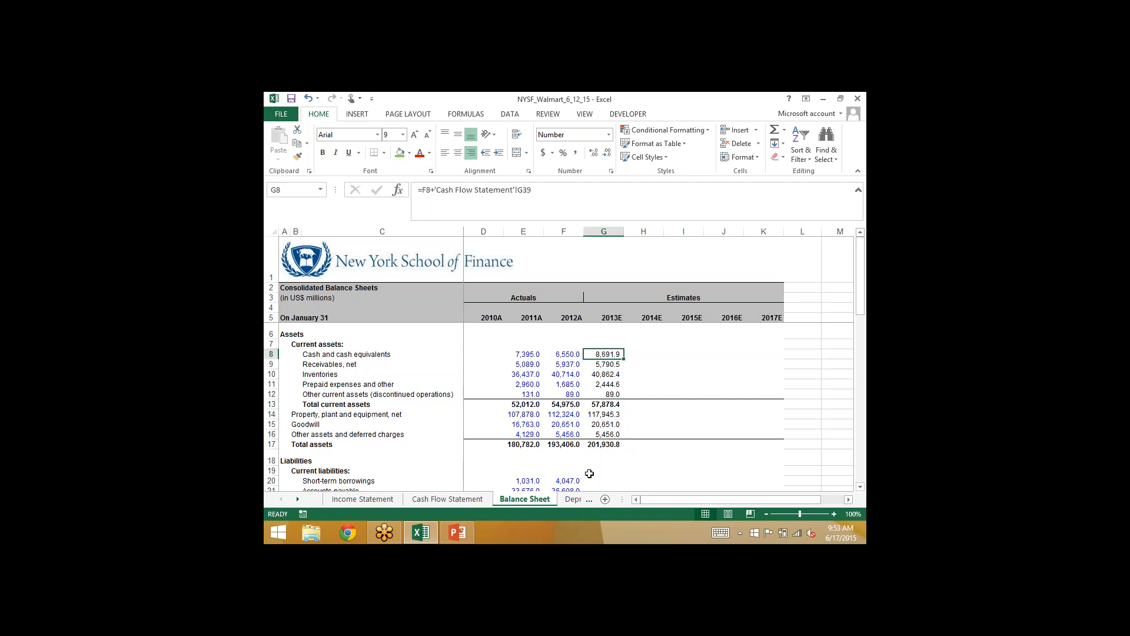
key("ctrl+Page_Up")
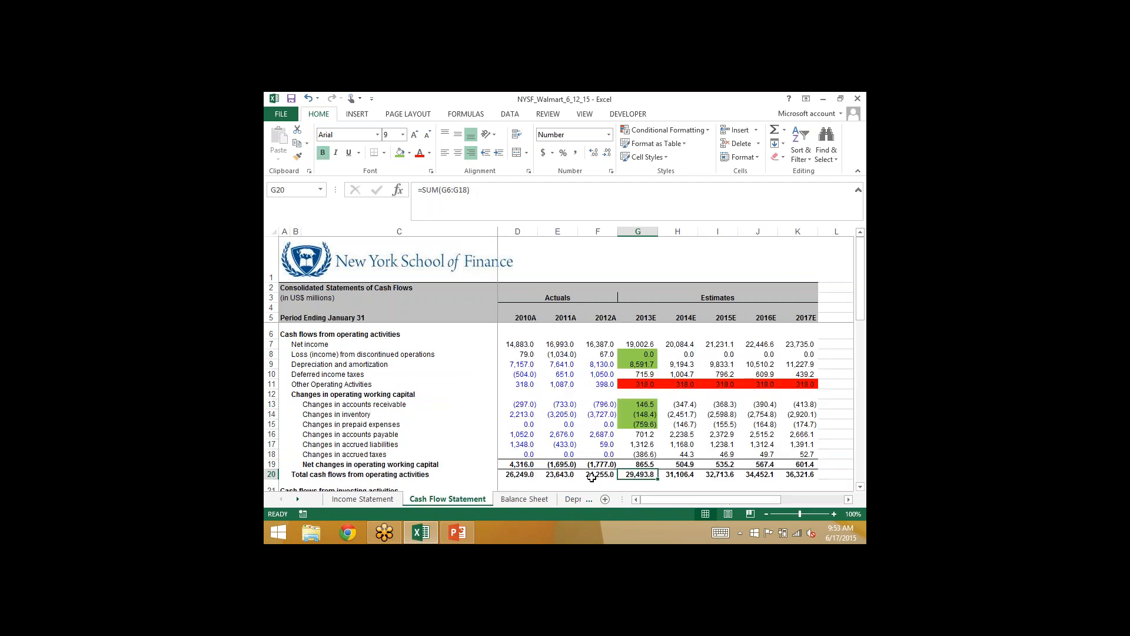
key("F2")
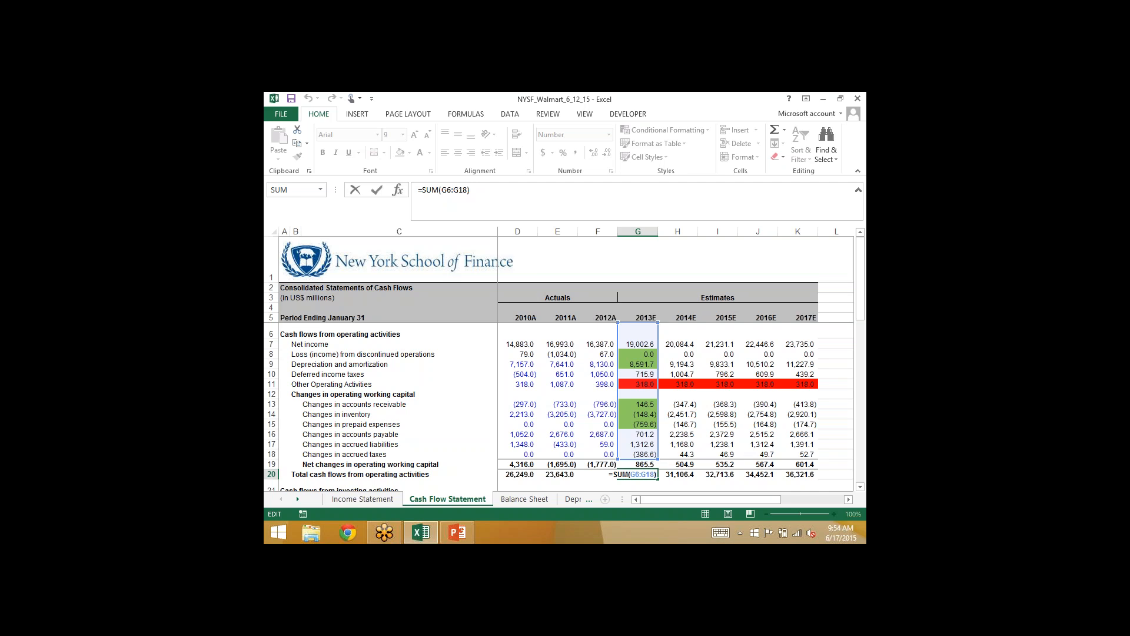
key("ctrl+Return")
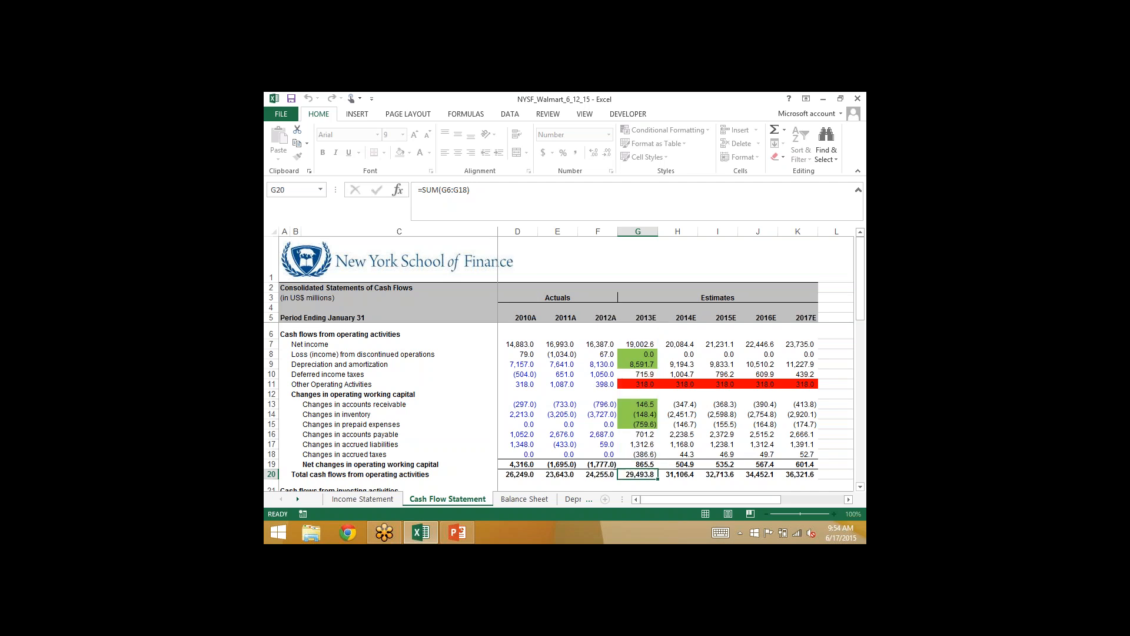
- Calculate the 2012A change in receivables in Balance Sheet cell F7 with the check formula =E9-F9
left_click(598, 405)
left_click(575, 405)
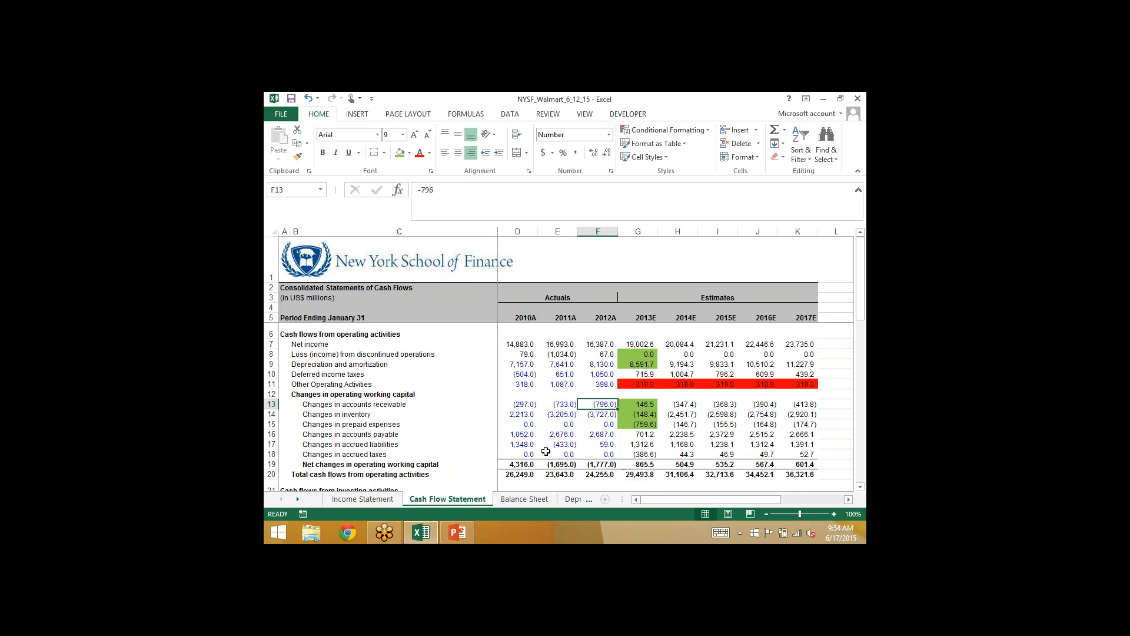
left_click(524, 499)
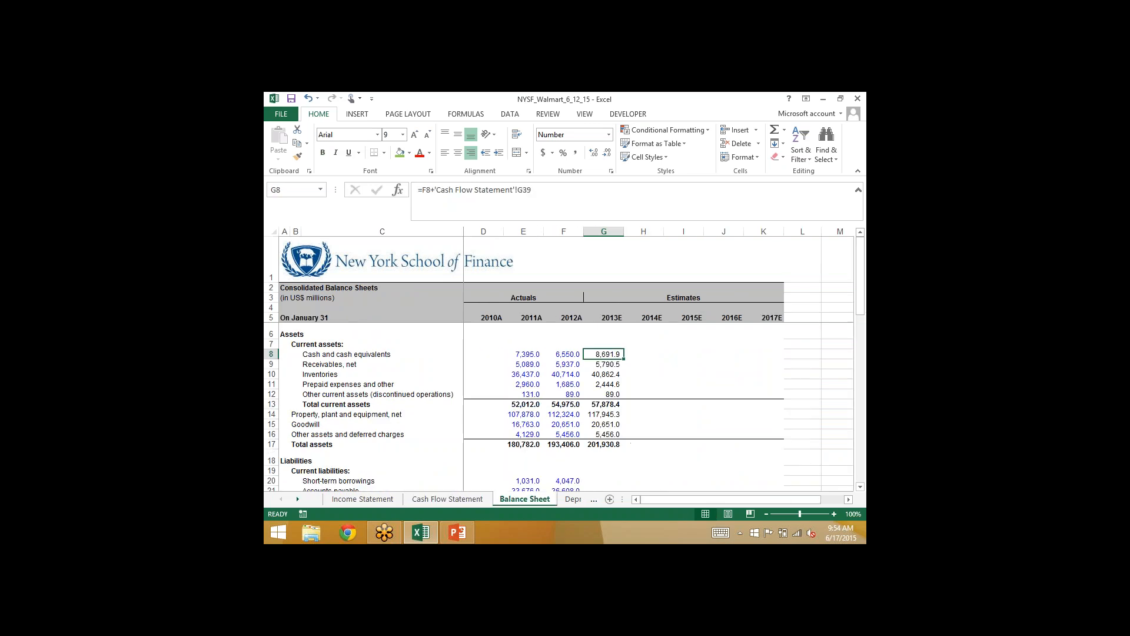
left_click(523, 365)
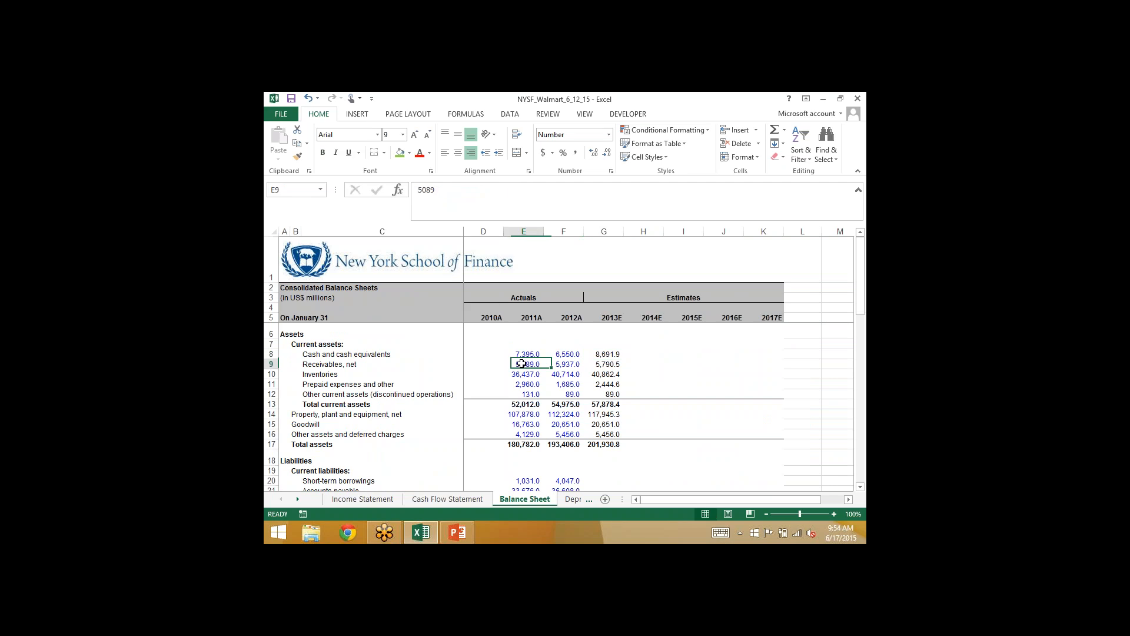
left_click(562, 343)
type("=")
key("Left")
key("Down")
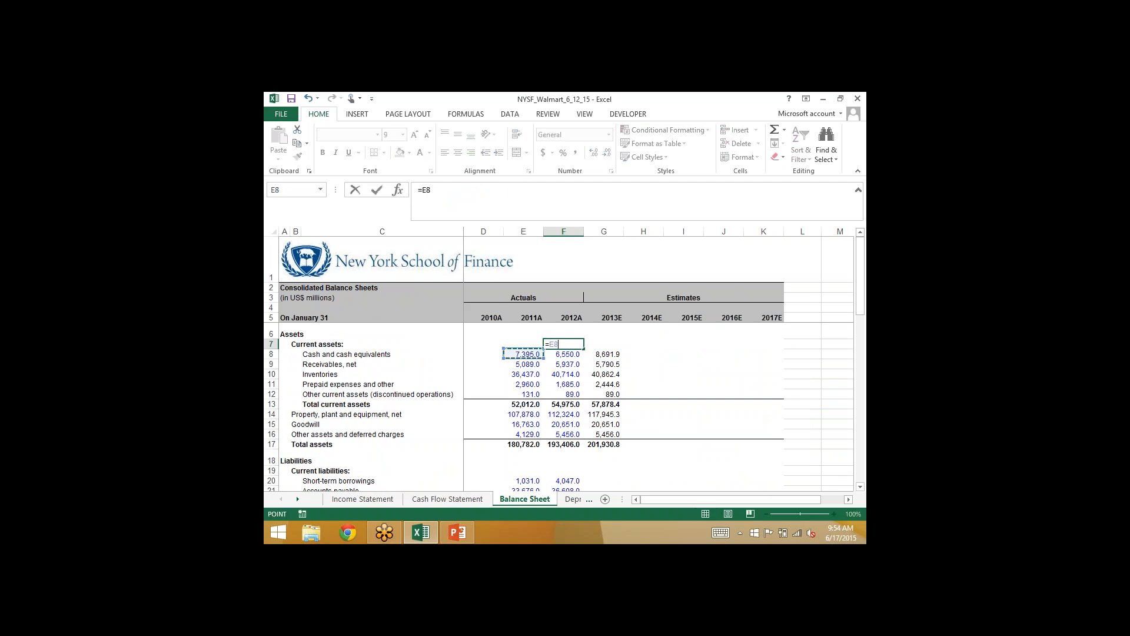
key("Down")
type("-")
key("Right")
key("Down")
key("Down")
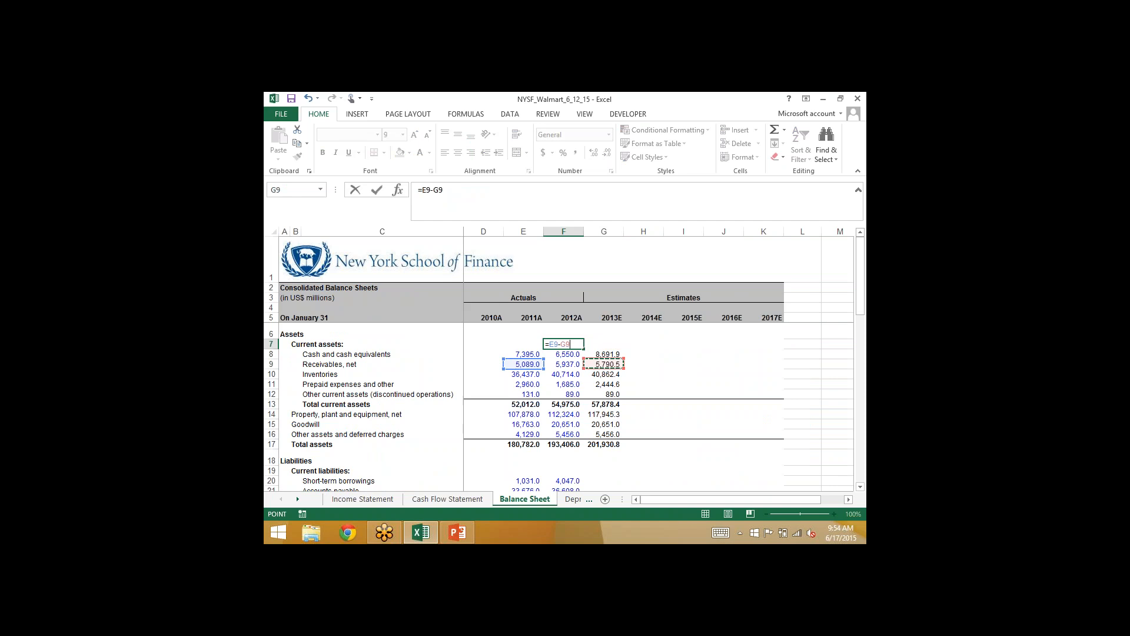
key("Left")
key("ctrl+Return")
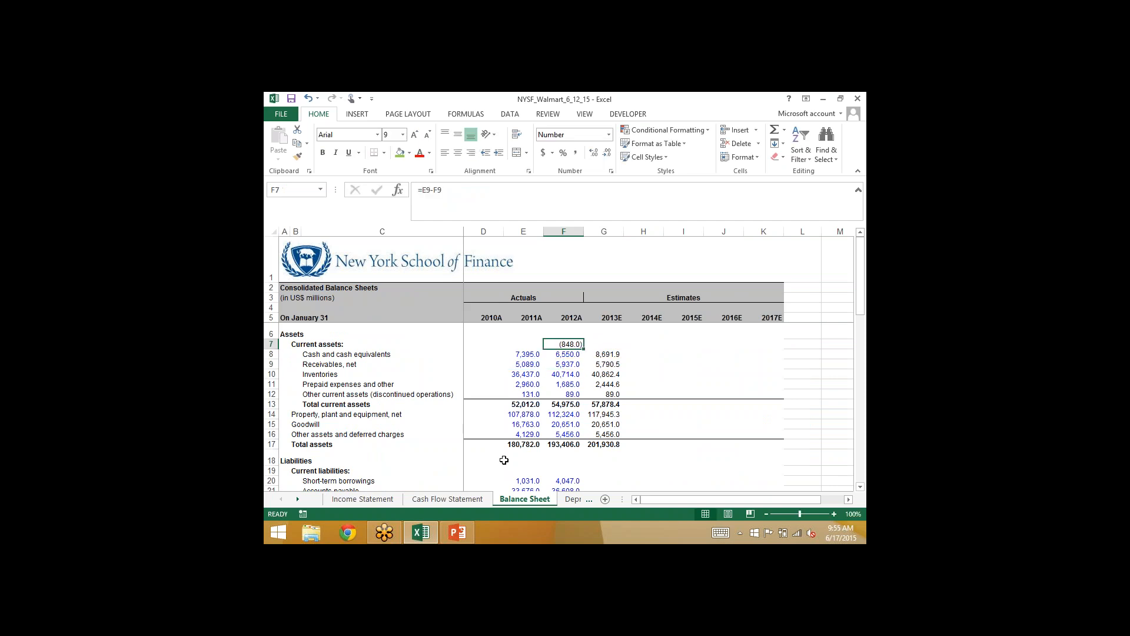
- Compare the check in F7 with the 2012A change in accounts receivable on the Cash Flow Statement and clear F7
left_click(451, 500)
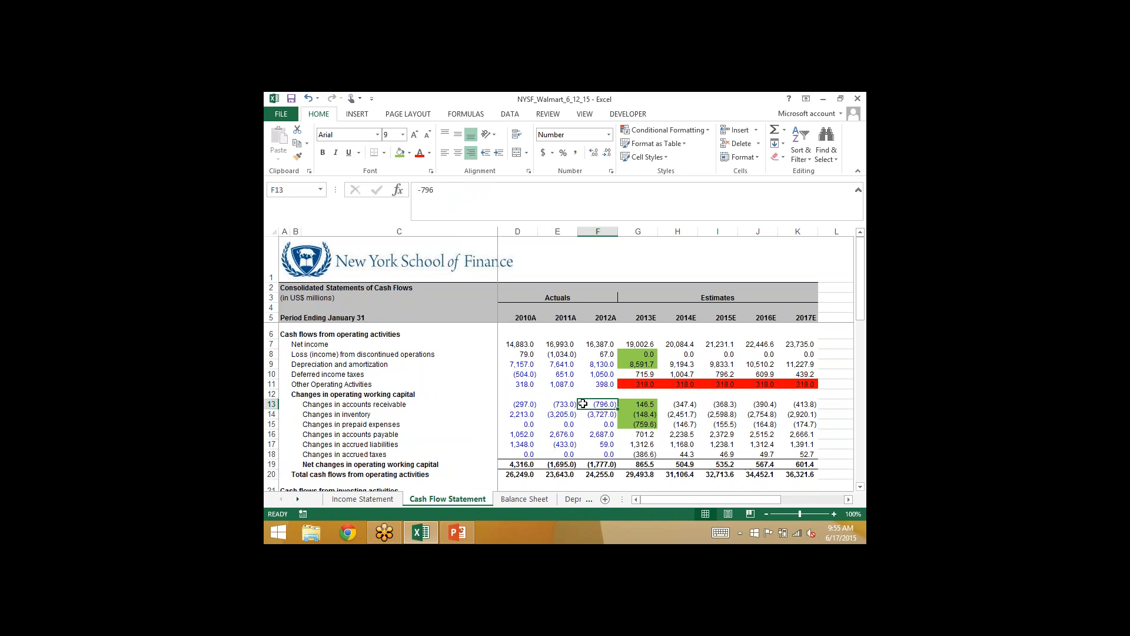
left_click(524, 499)
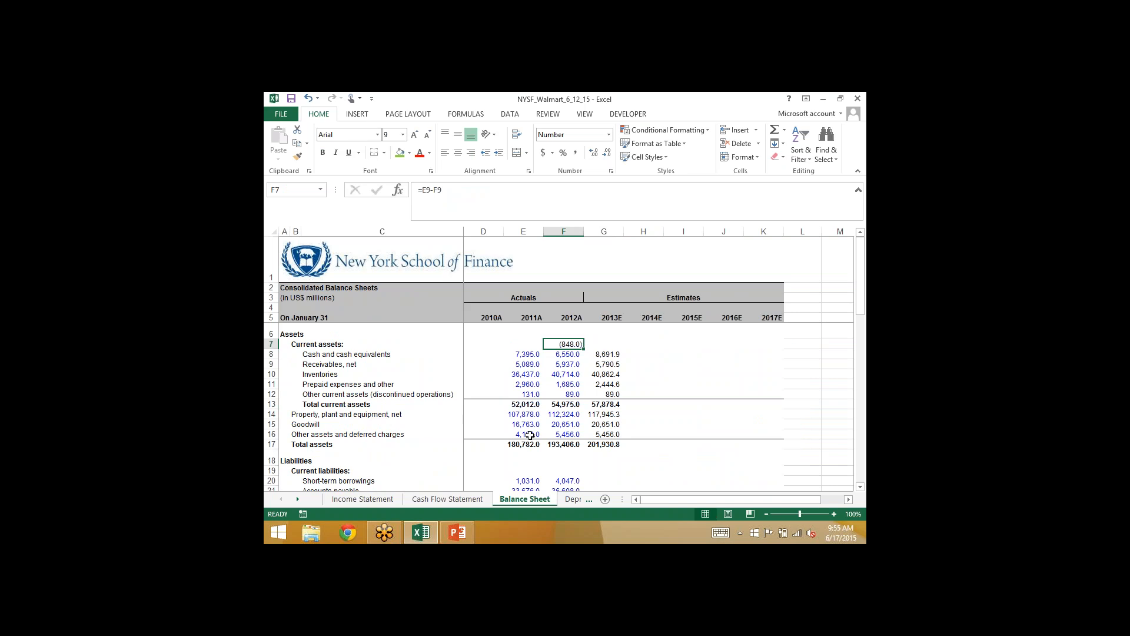
key("Delete")
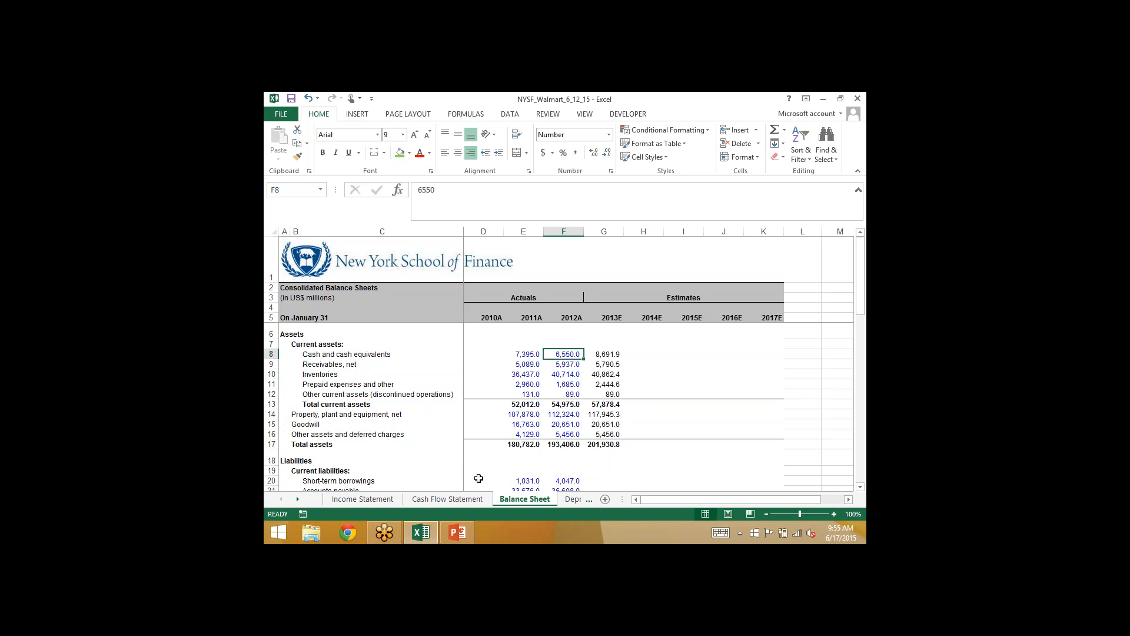
left_click(450, 499)
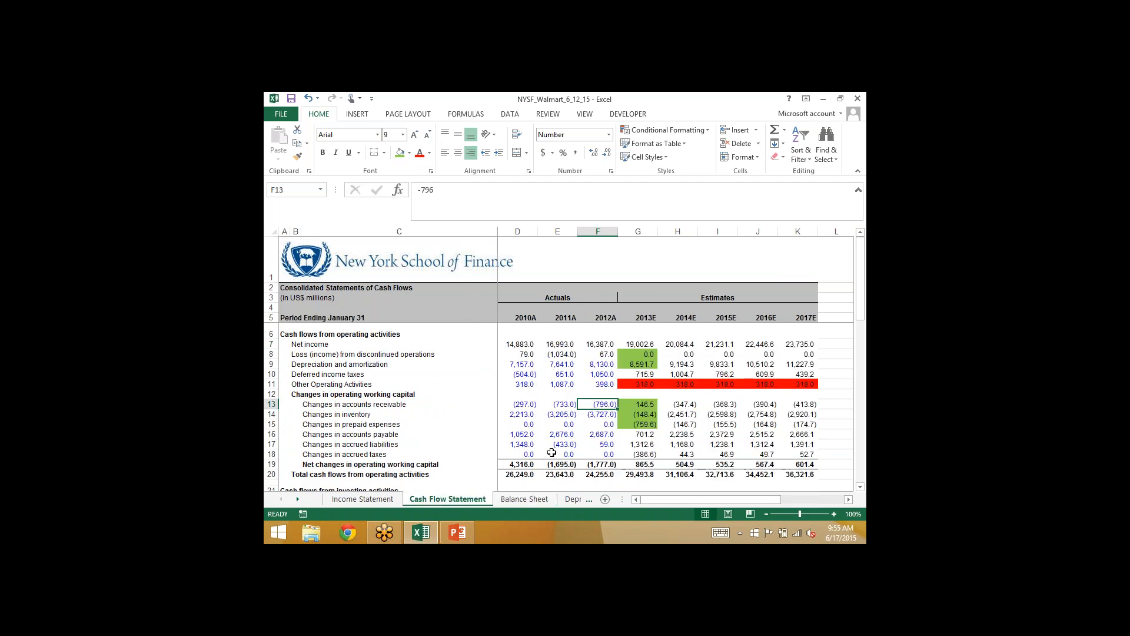
left_click(510, 500)
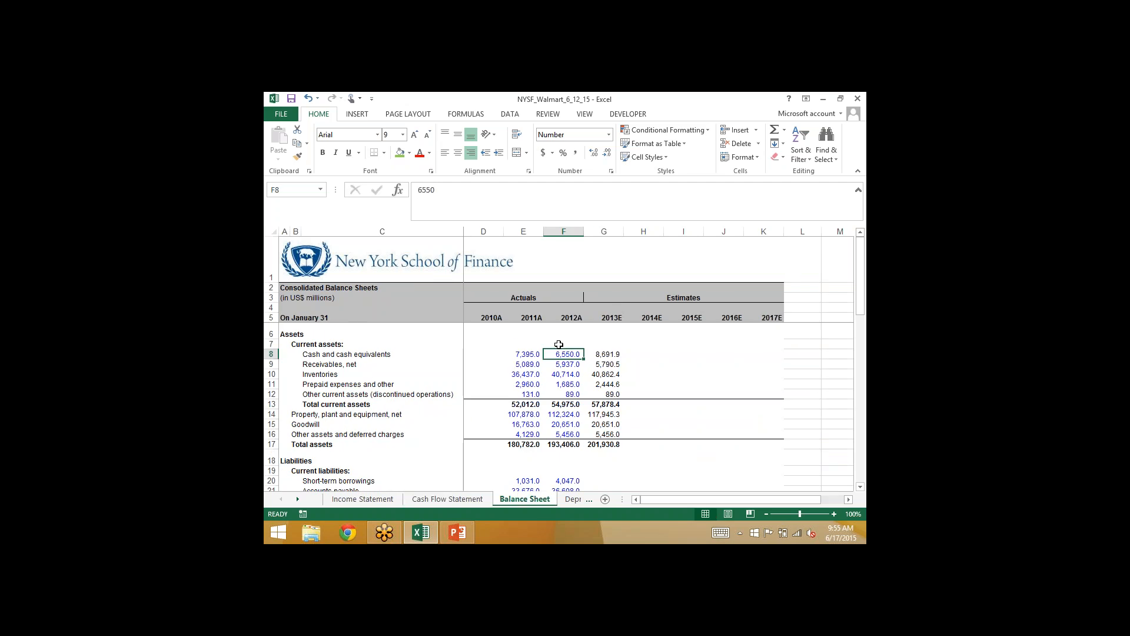
left_click(556, 344)
type("=")
left_click(524, 353)
type("-")
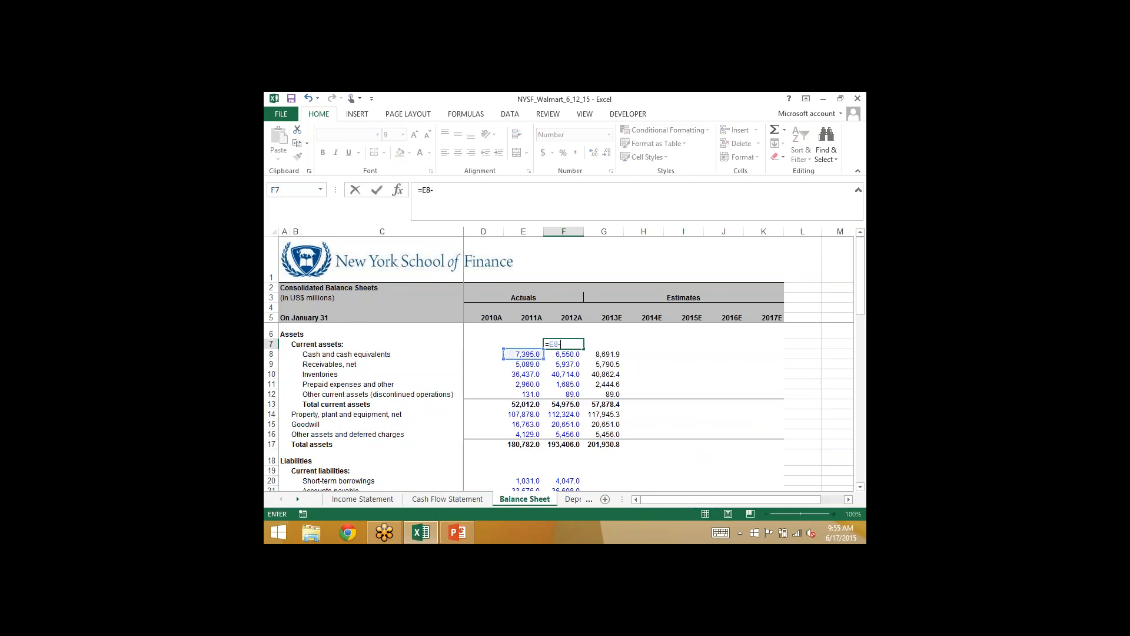
key("BackSpace")
key("BackSpace")
key("BackSpace")
key("BackSpace")
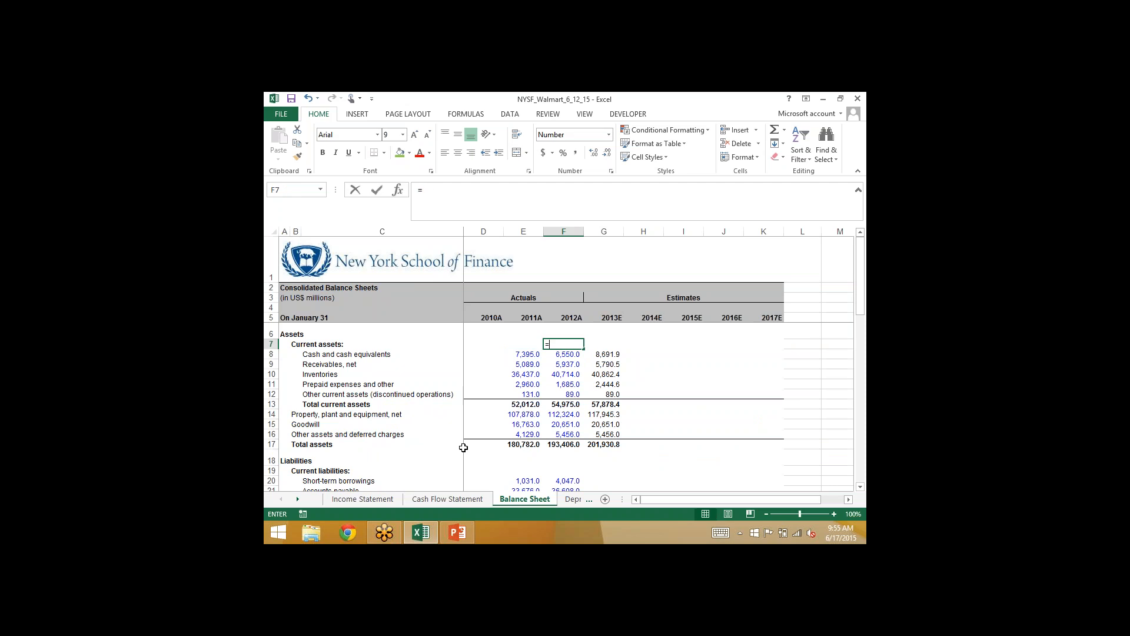
- Calculate the implied 2012A receivables balance in Balance Sheet F7 with =E9-'Cash Flow Statement'!F13
type("=")
key("Left")
key("Down")
key("Down")
type("-")
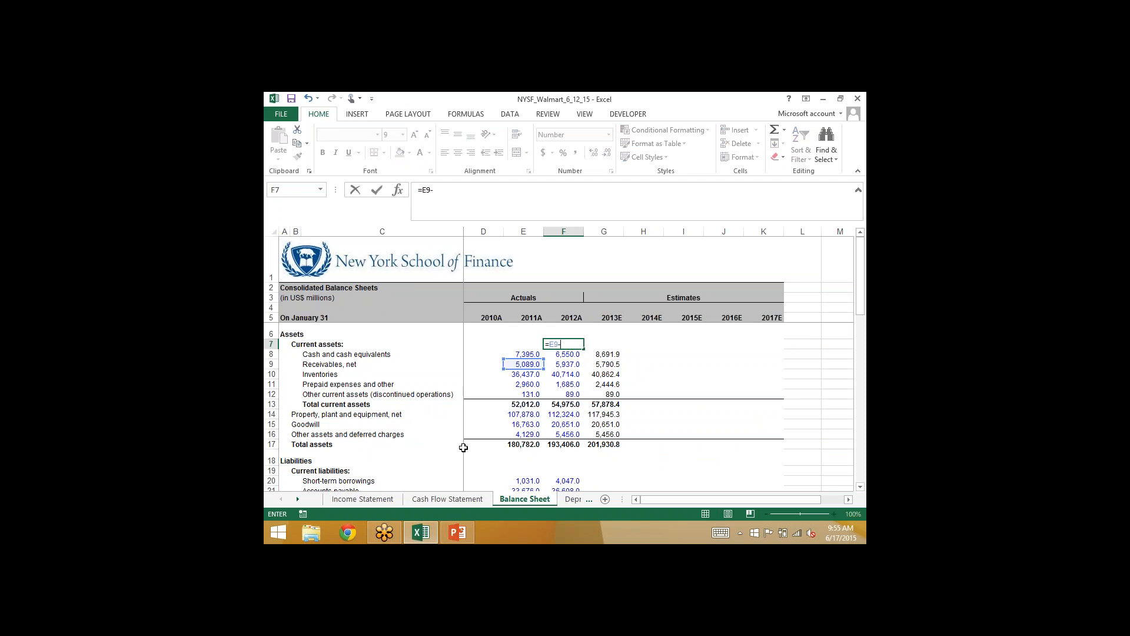
left_click(447, 498)
left_click(600, 403)
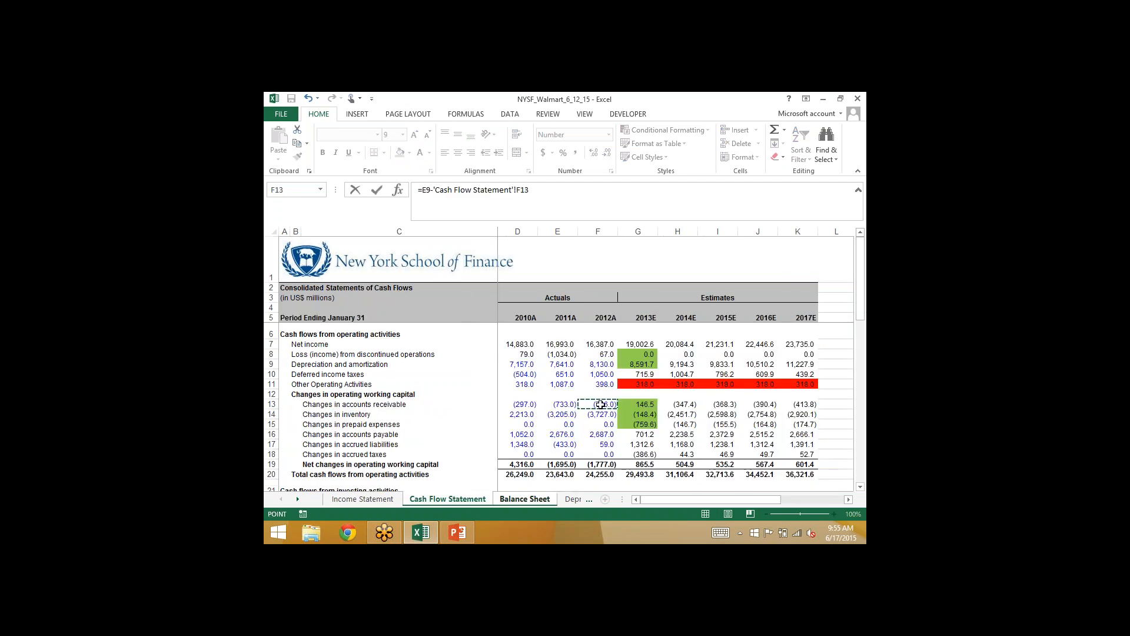
key("Return")
key("Up")
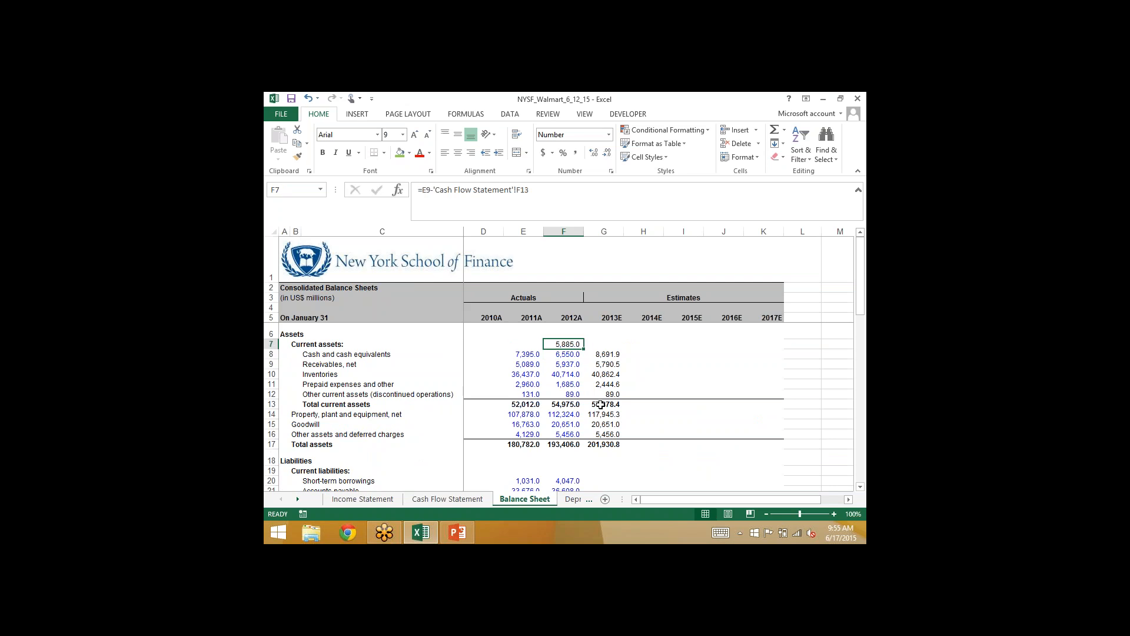
- Compare the implied receivables in F7 with the reported 2012A receivables in F9 and clear F7
left_click(559, 356)
left_click(557, 348)
left_click(555, 363)
left_click(558, 344)
left_click(552, 364)
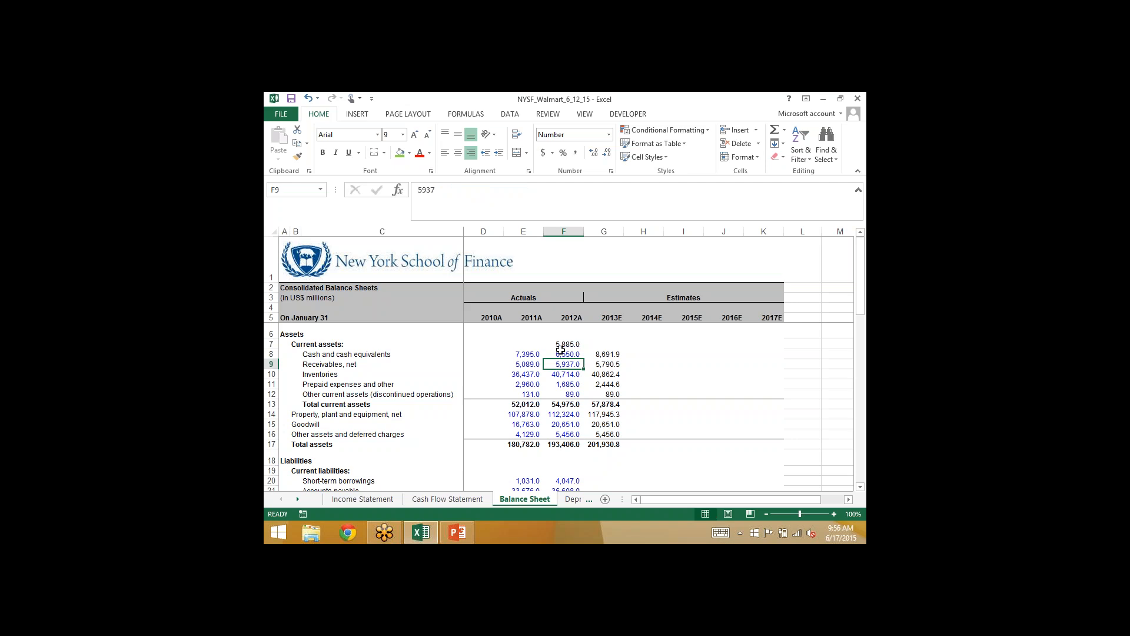
left_click(560, 343)
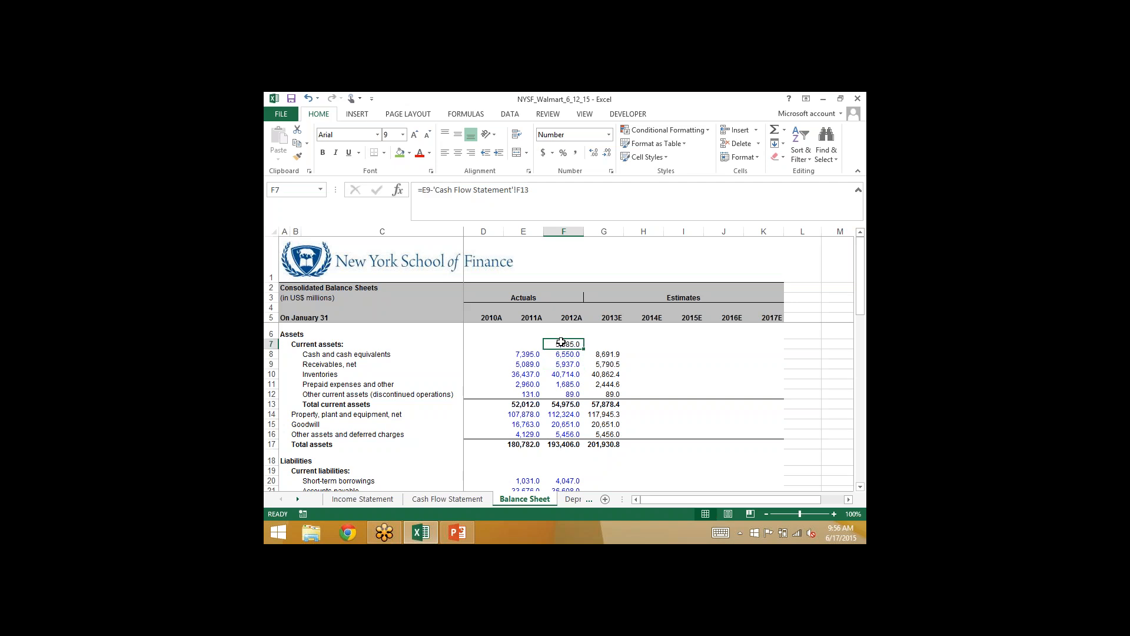
key("Delete")
key("Down")
key("Down")
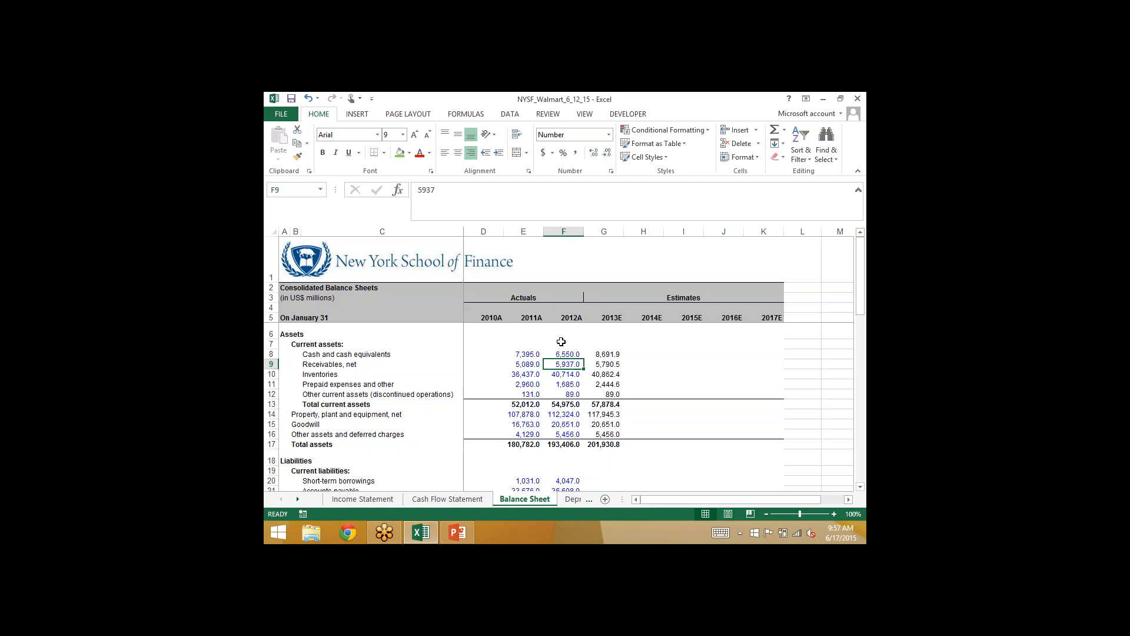
- Save the workbook under the new name NYSF_Walmart_6_17_15
scroll(561, 341, "down", 1)
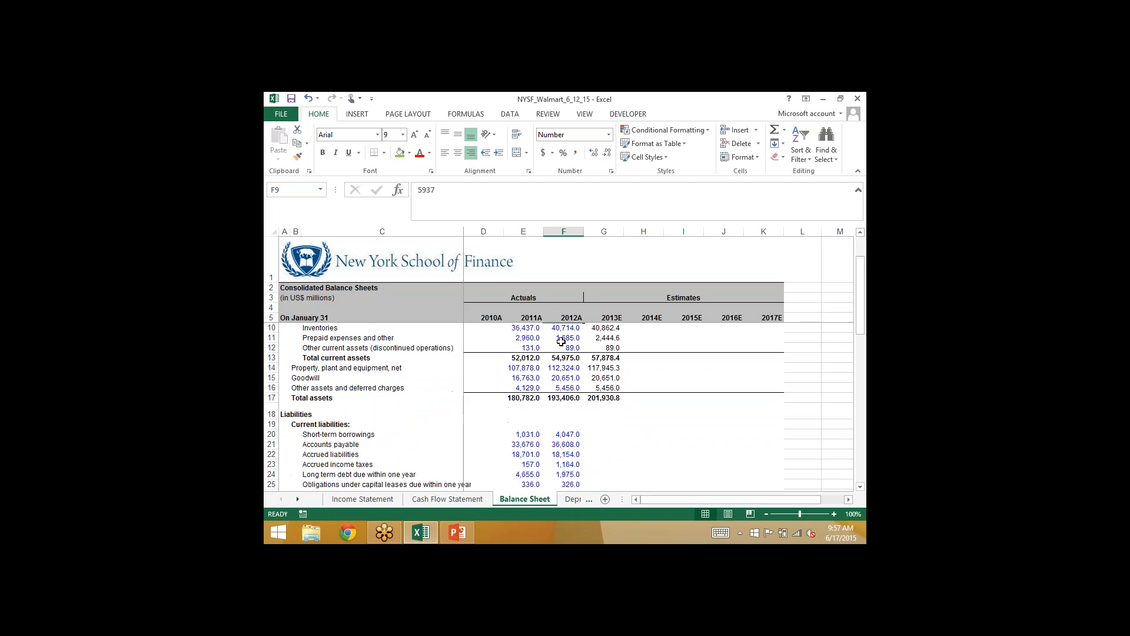
left_click(603, 434)
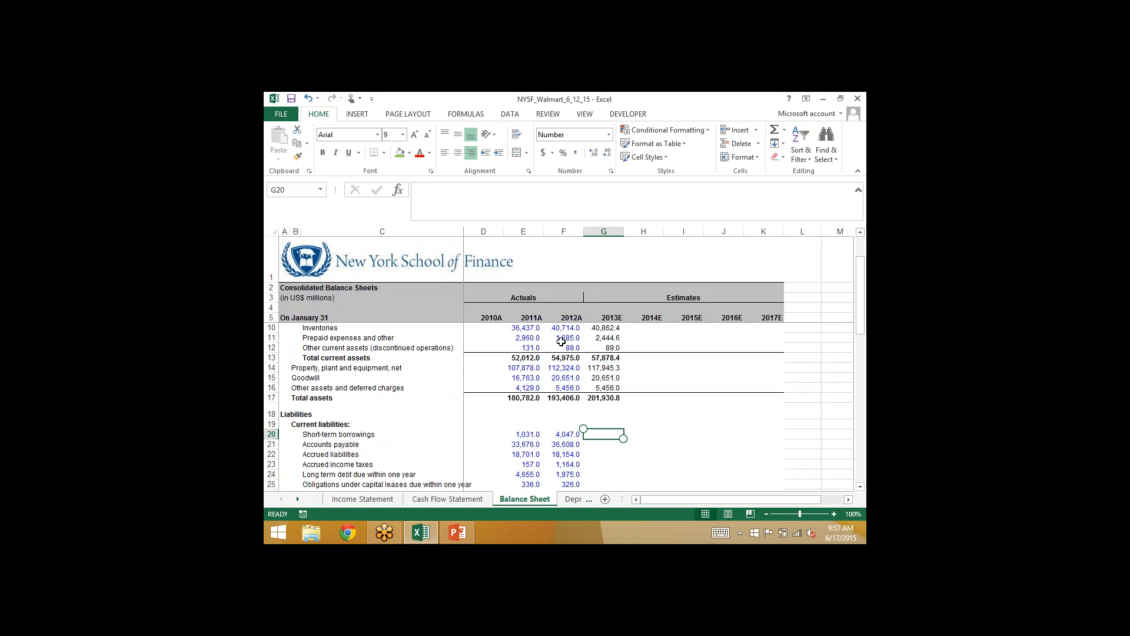
key("alt+f")
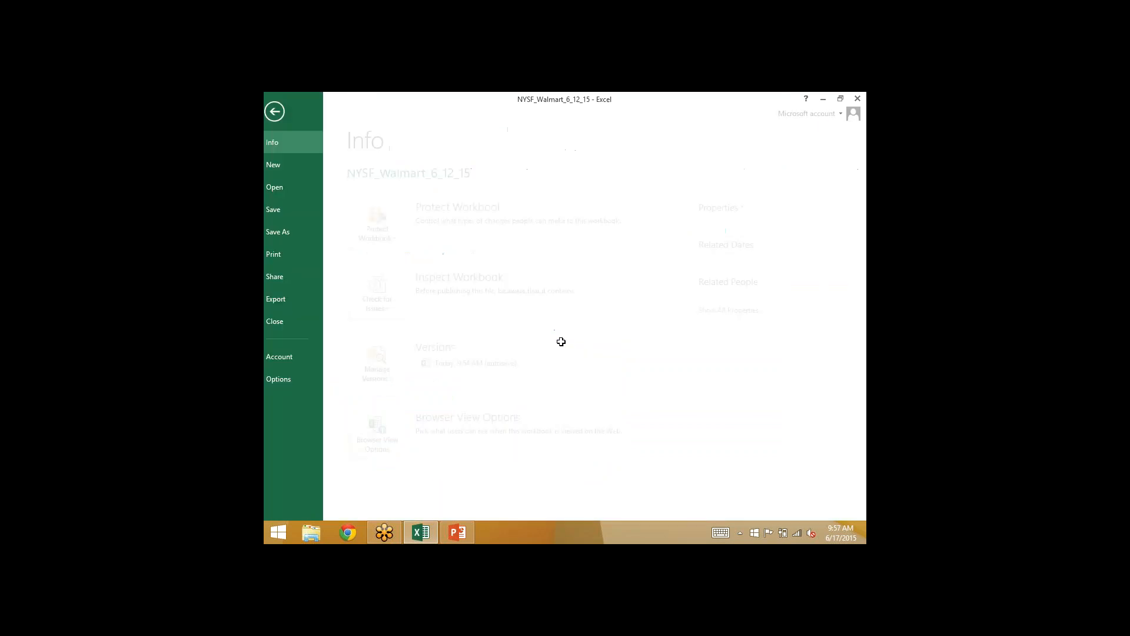
key("a")
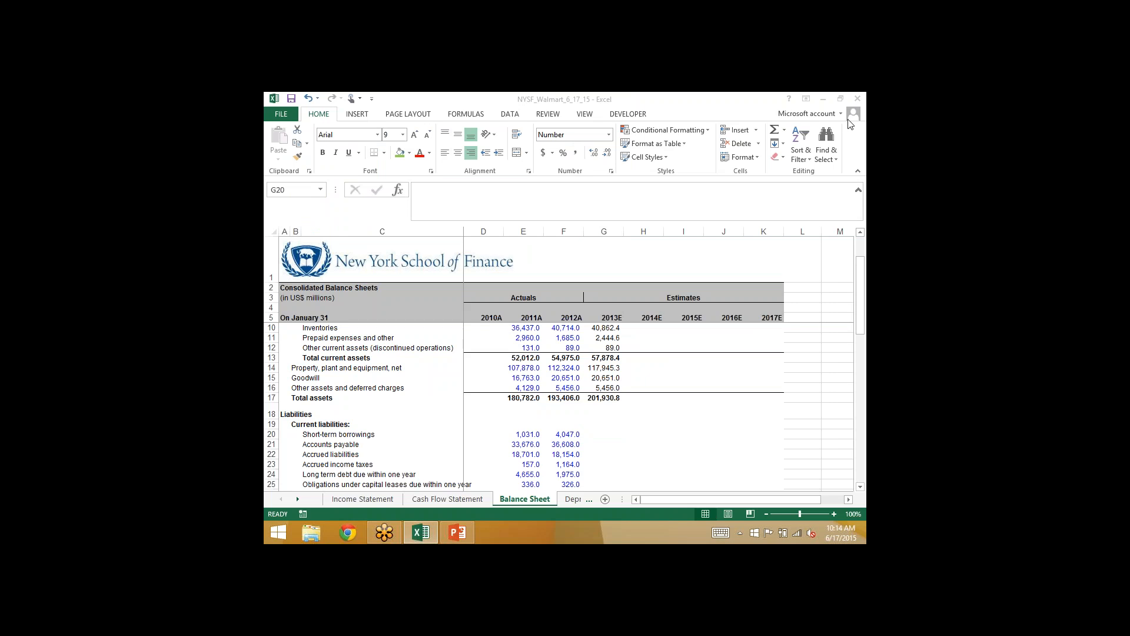
- Shade the 2013E short-term borrowings cell G29 on the Cash Flow Statement green
left_click(604, 433)
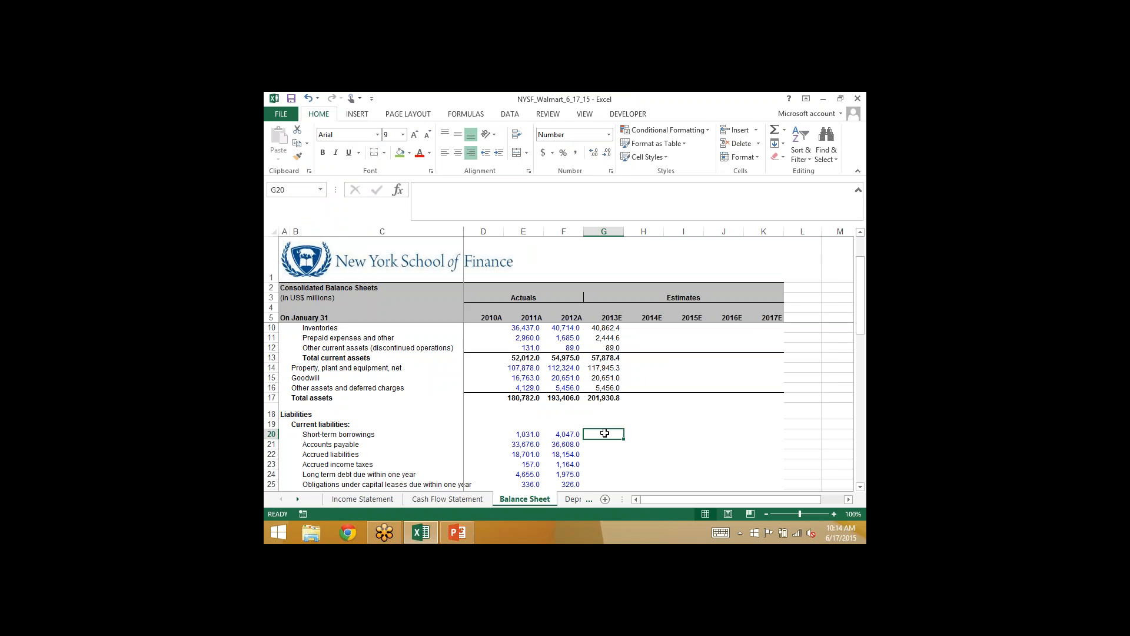
left_click(464, 499)
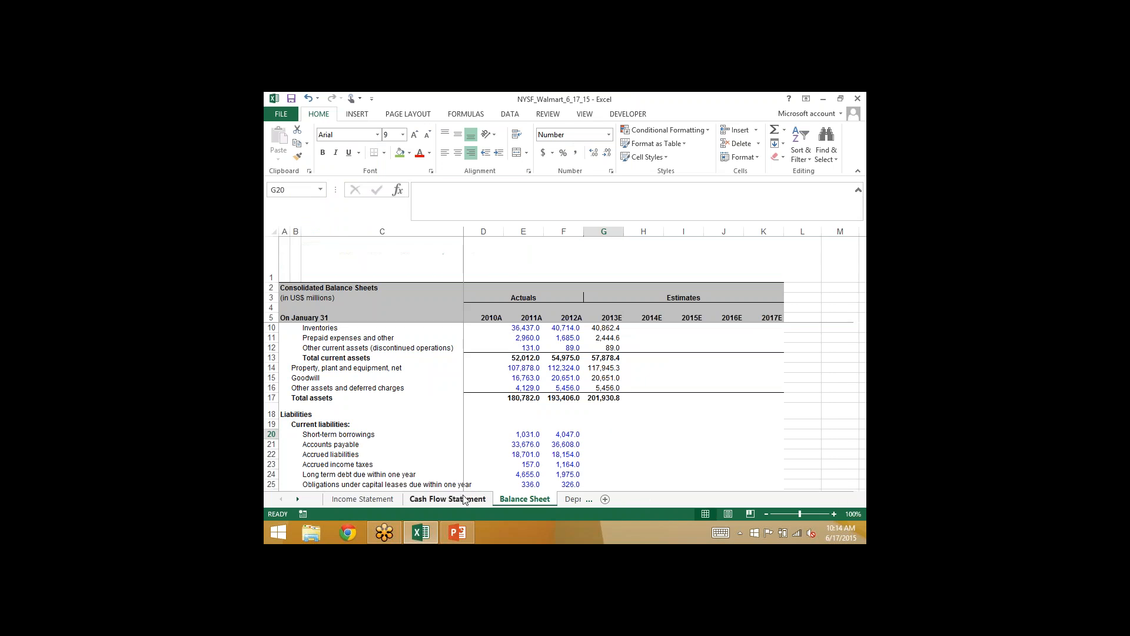
key("Down")
key("Down")
key("Down")
key("Down")
key("Down")
key("Down")
key("Down")
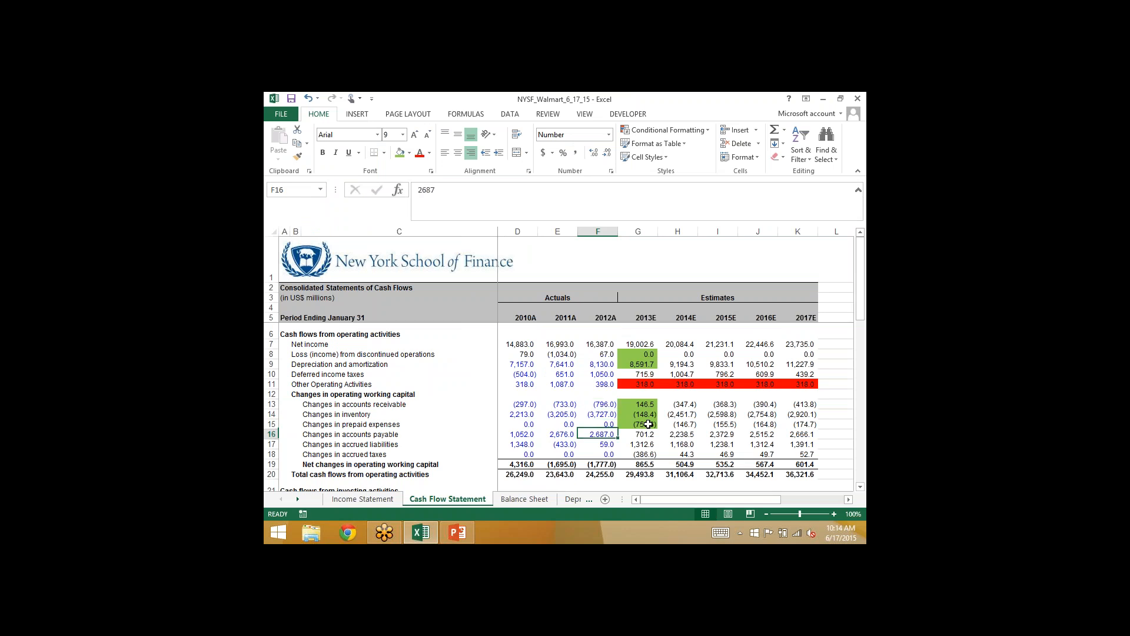
key("Right")
key("Down")
key("Down")
key("Down")
key("Down")
key("Down")
key("Down")
key("Down")
key("Down")
key("Down")
key("Down")
key("Down")
key("Down")
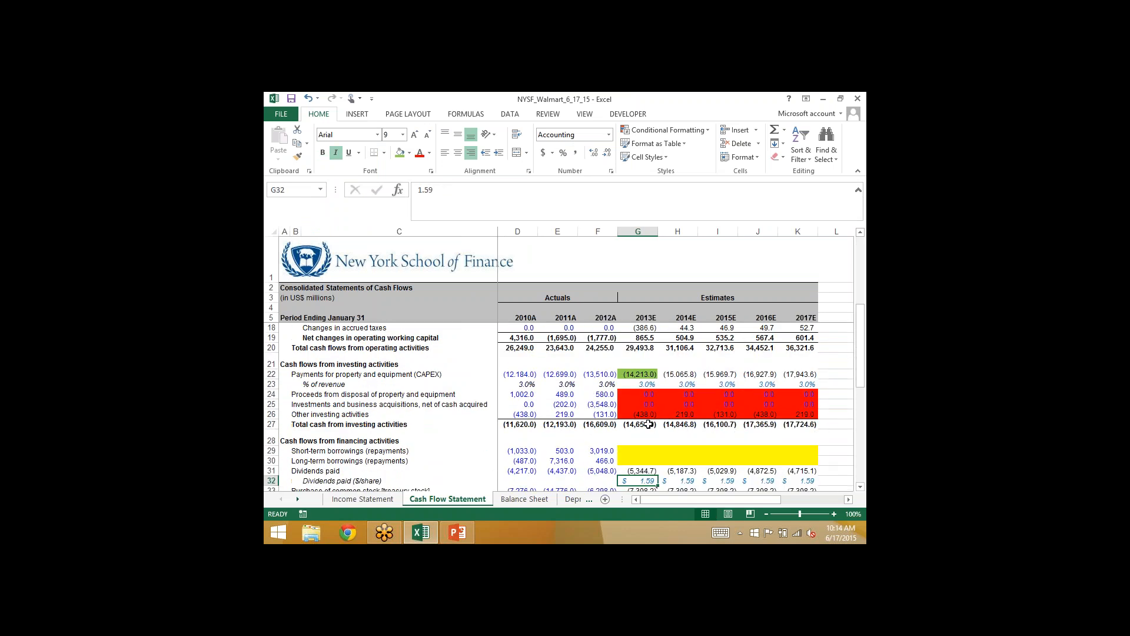
key("Down")
key("Down")
key("Down")
key("Down")
key("Down")
key("Down")
key("Down")
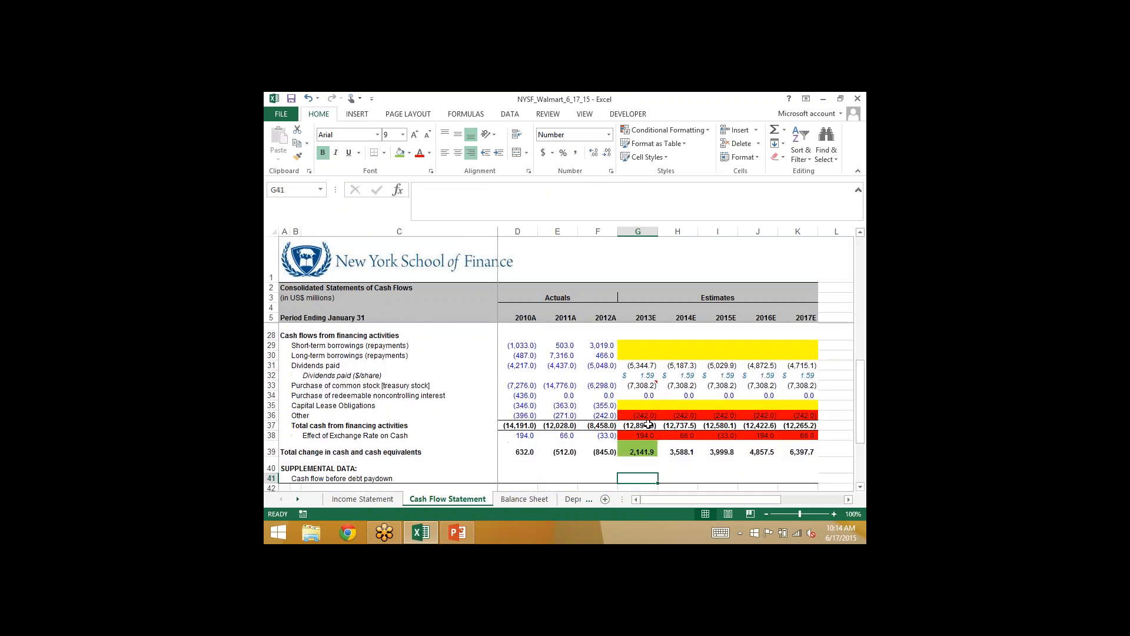
key("Up")
key("Up")
key("Up")
key("Up")
key("Up")
key("Up")
key("Up")
key("Up")
key("Up")
key("Up")
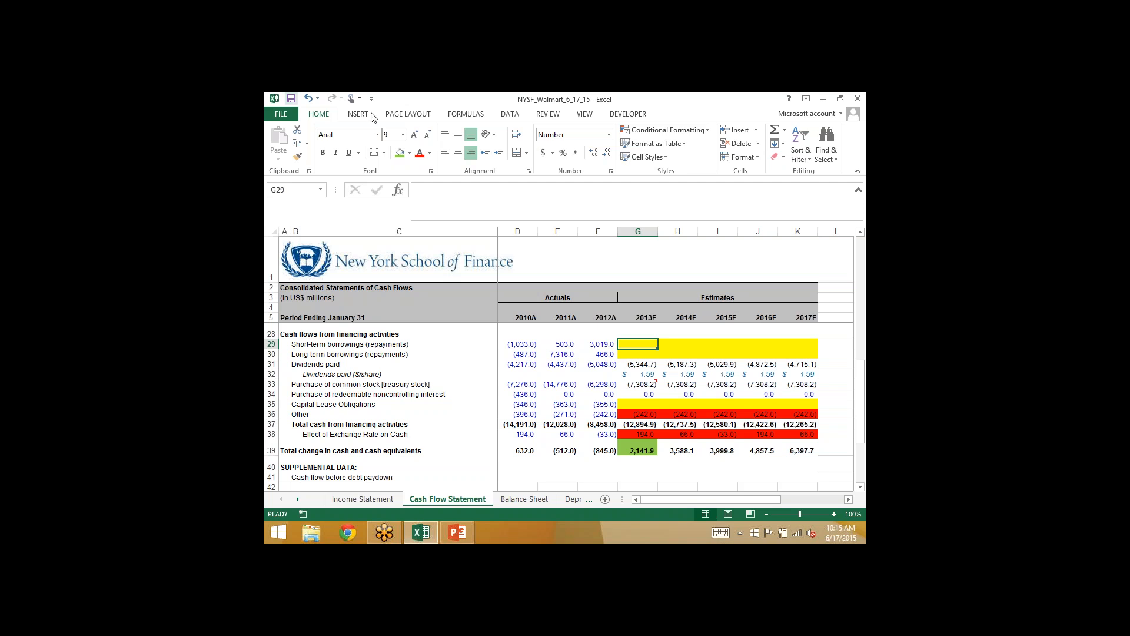
left_click(399, 153)
- Project 2013E short-term borrowings in Balance Sheet G20 with =F20+'Cash Flow Statement'!G29
left_click(523, 499)
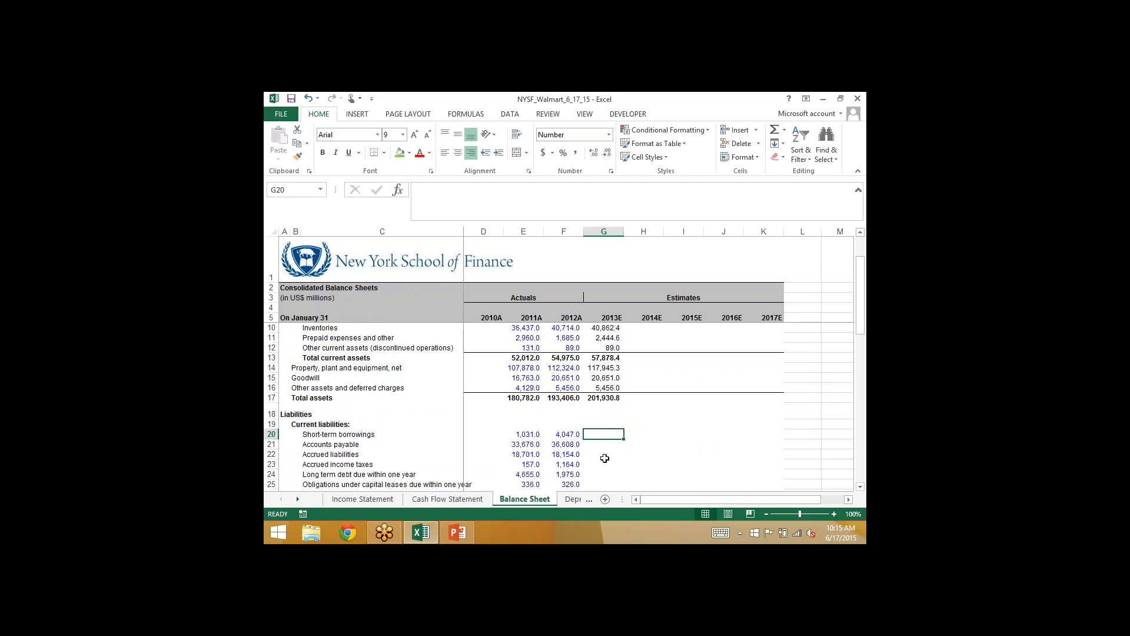
type("=")
key("Left")
type("+")
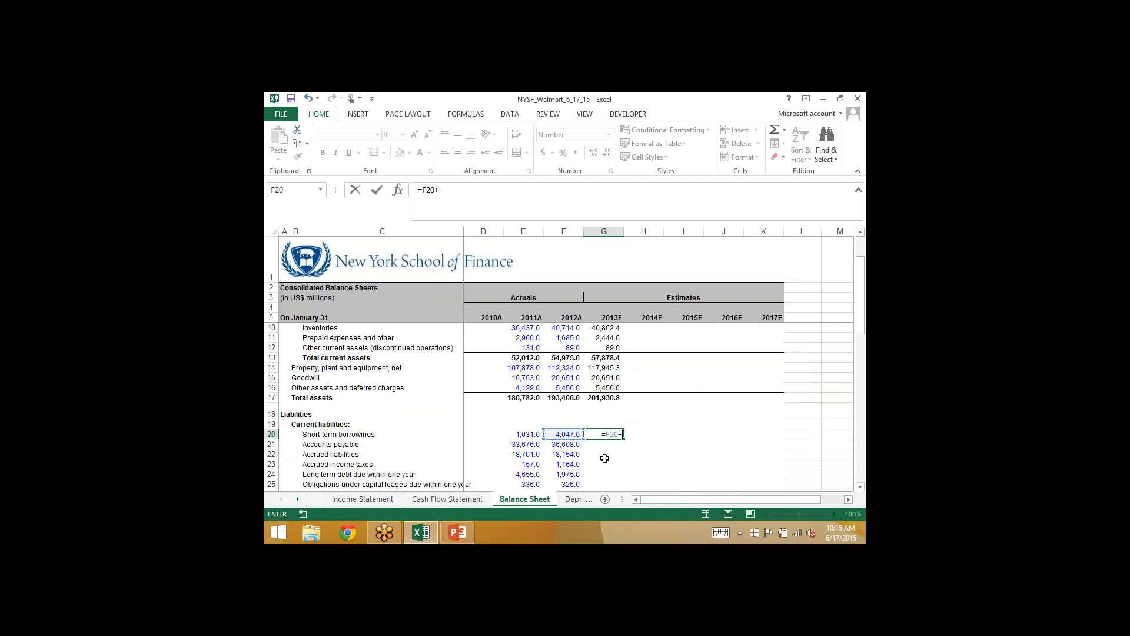
left_click(446, 499)
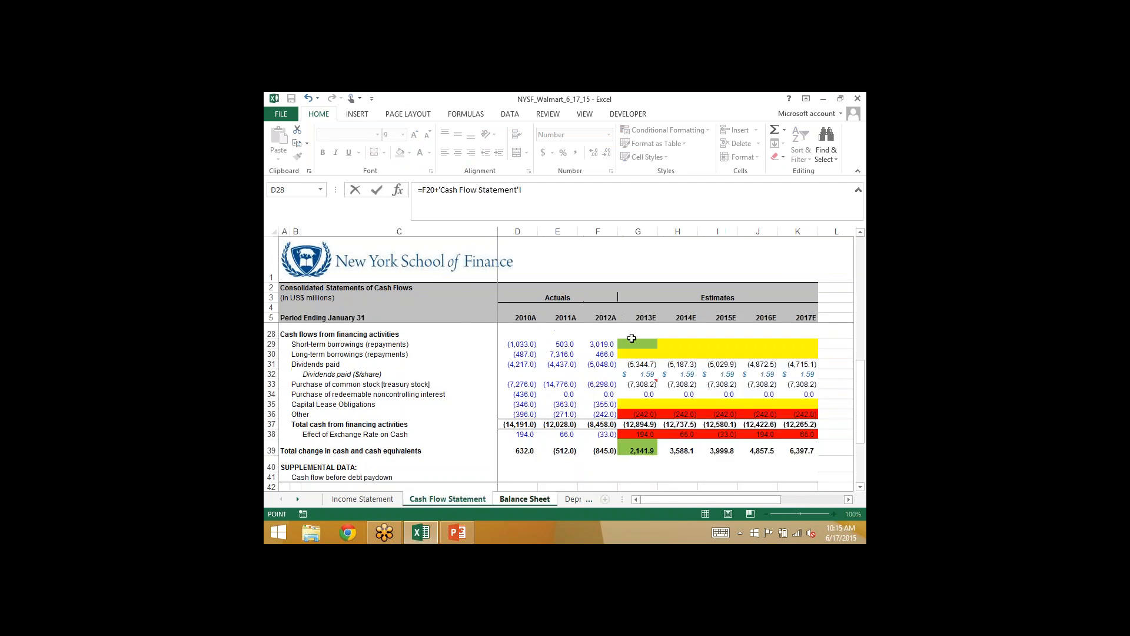
left_click(630, 343)
key("Return")
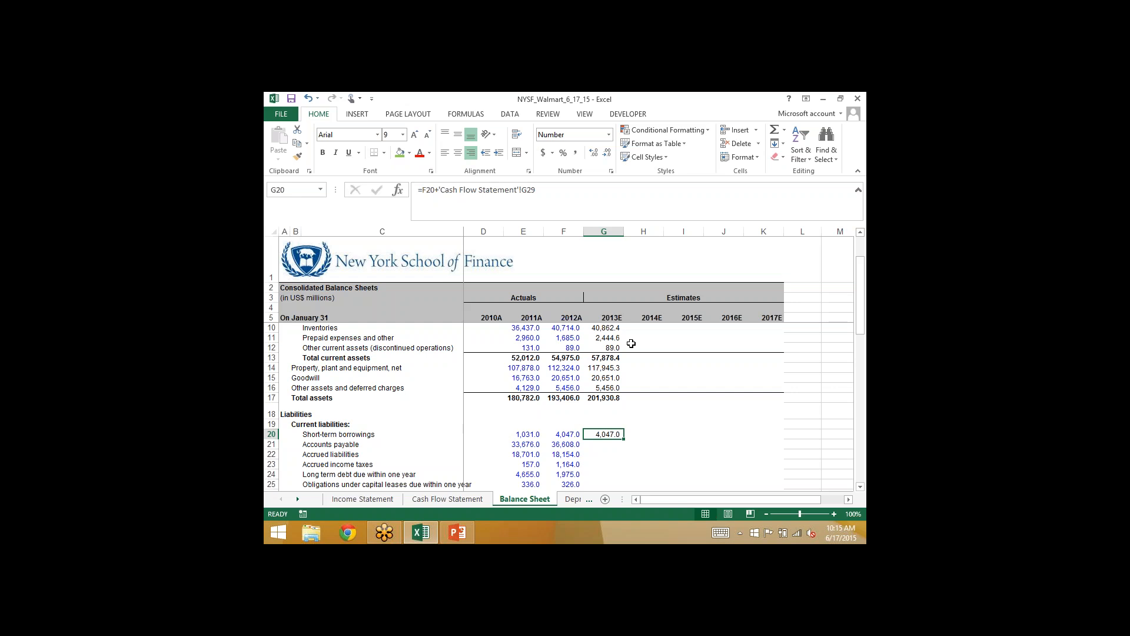
key("Down")
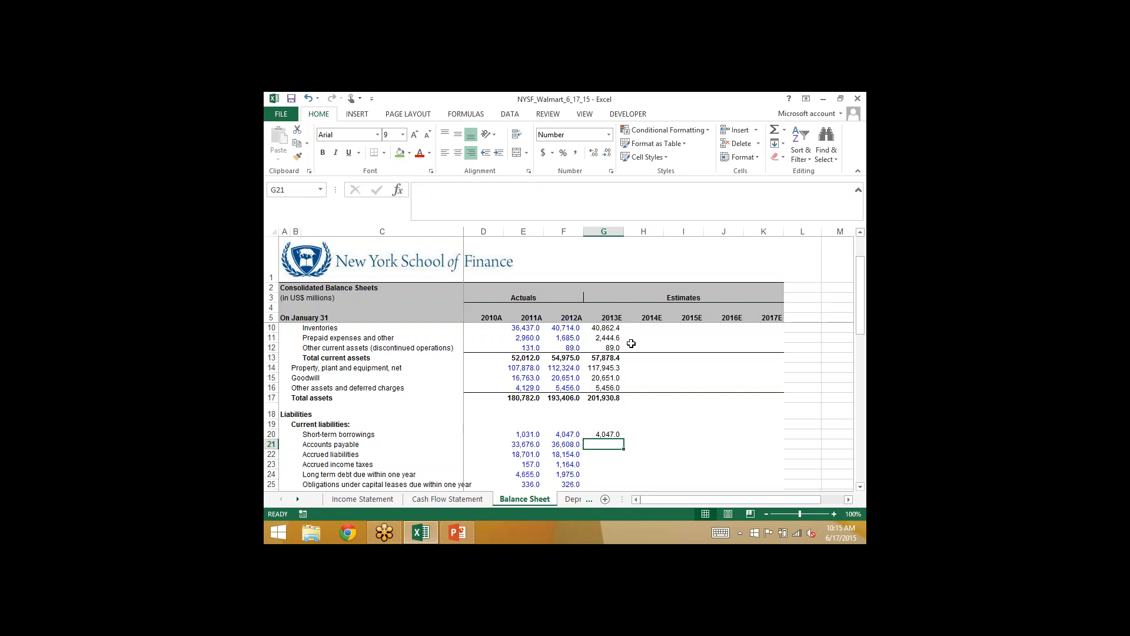
key("Up")
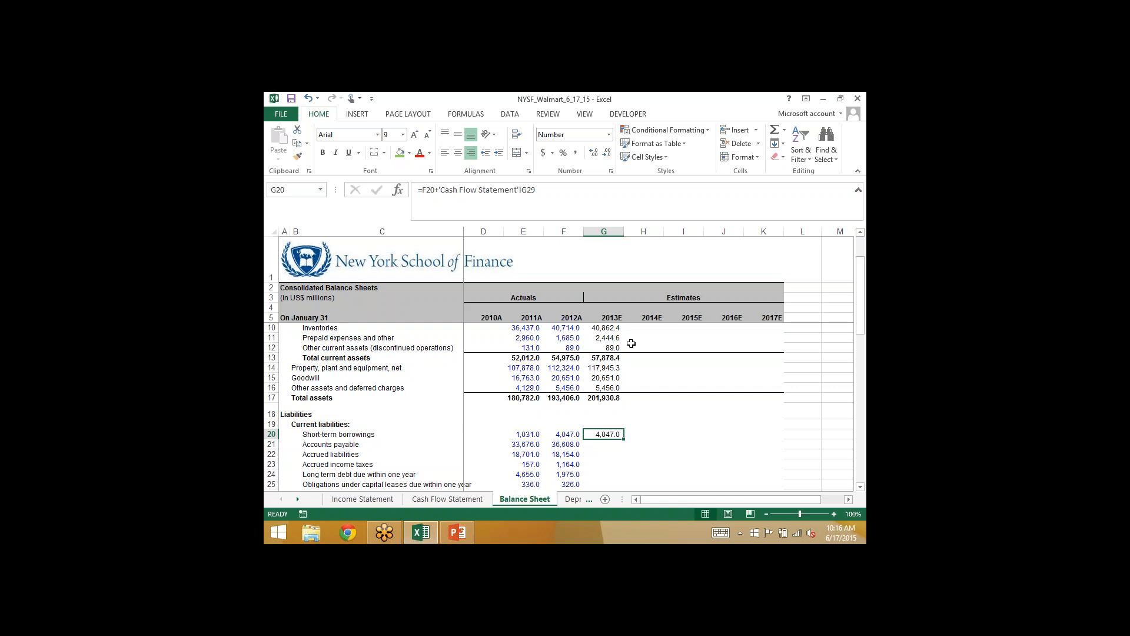
- Review how the 2013E other assets and deferred charges formula in Balance Sheet G16 refers to the prior year
key("Up")
key("Up")
key("Up")
key("Up")
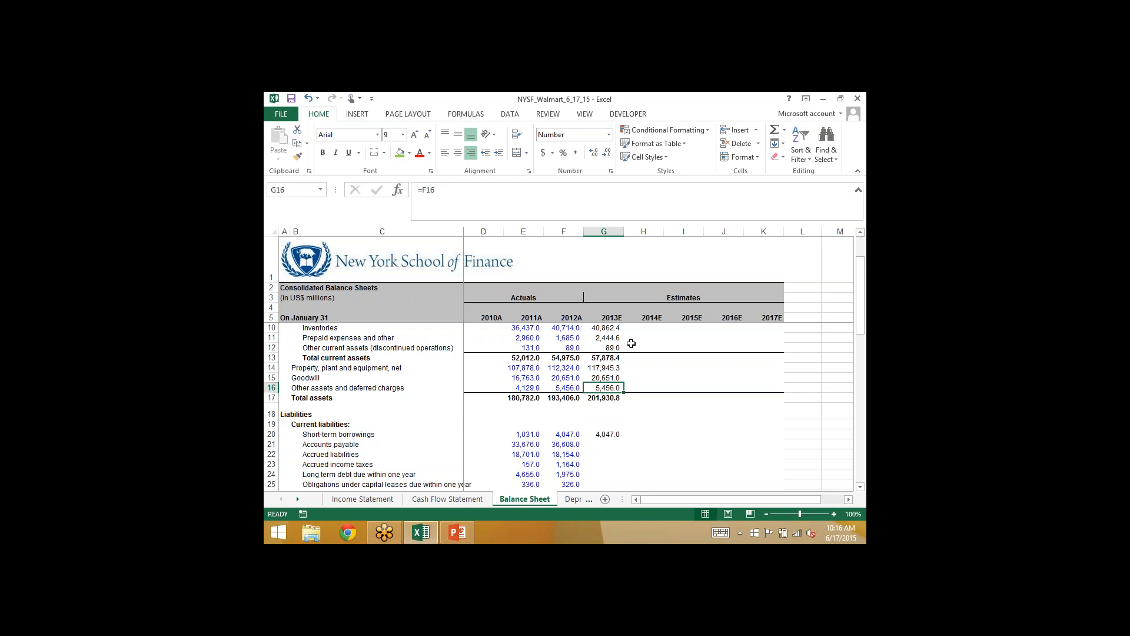
key("F2")
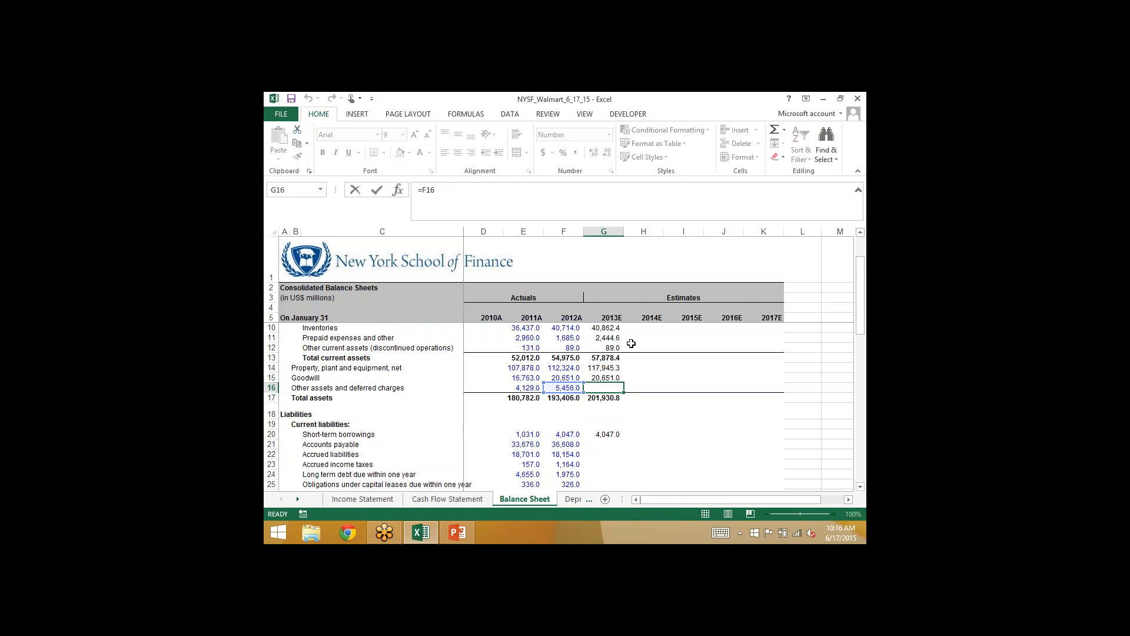
key("Escape")
key("Down")
key("Down")
key("Down")
key("Down")
key("Down")
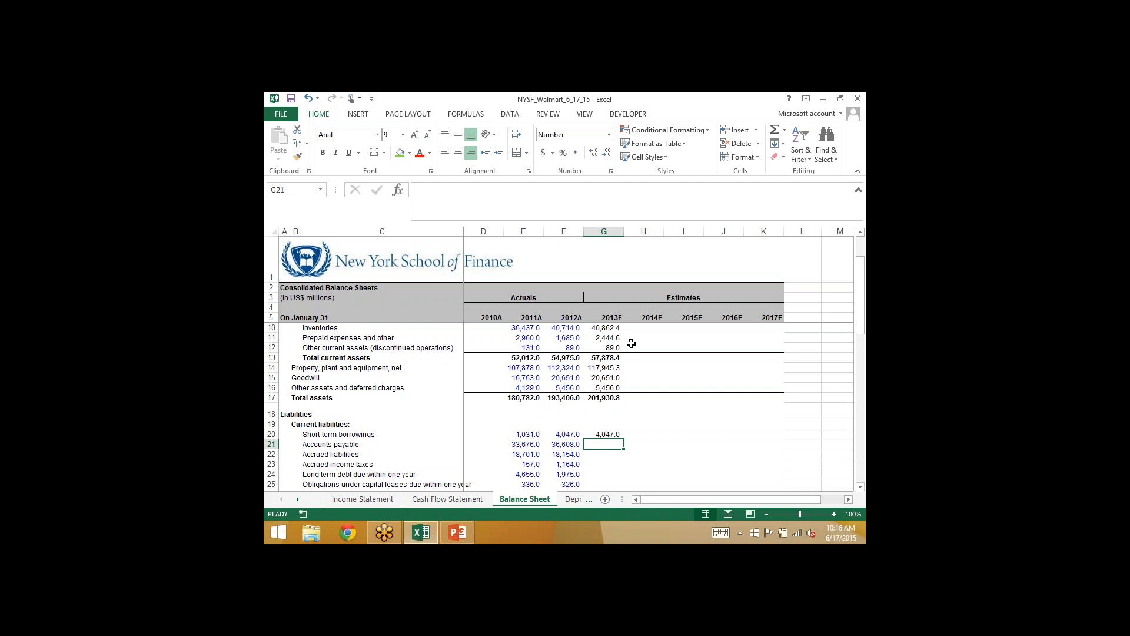
key("Up")
key("Down")
- Shade the 2013E changes in accounts payable cell G16 on the Cash Flow Statement green
left_click(422, 500)
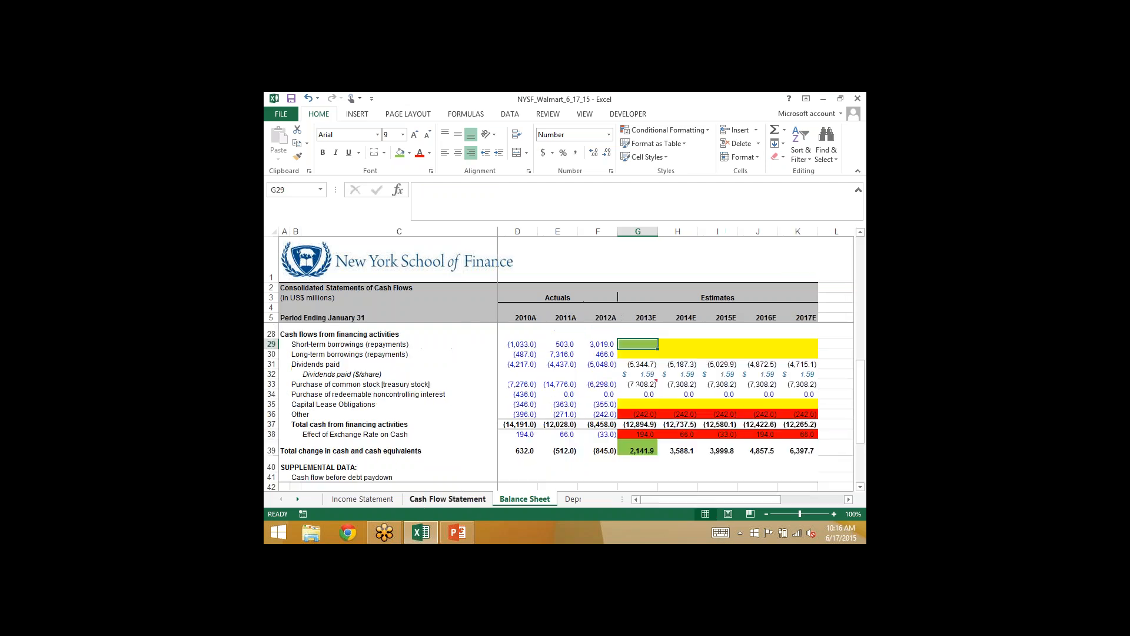
scroll(613, 372, "up", 3)
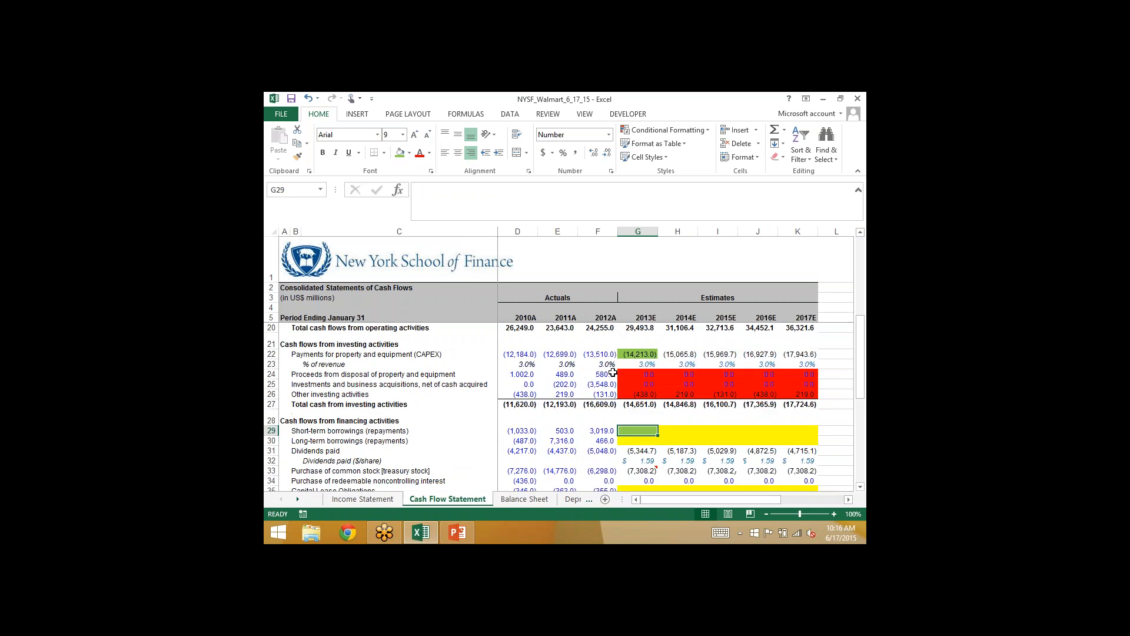
scroll(613, 372, "up", 2)
left_click(637, 358)
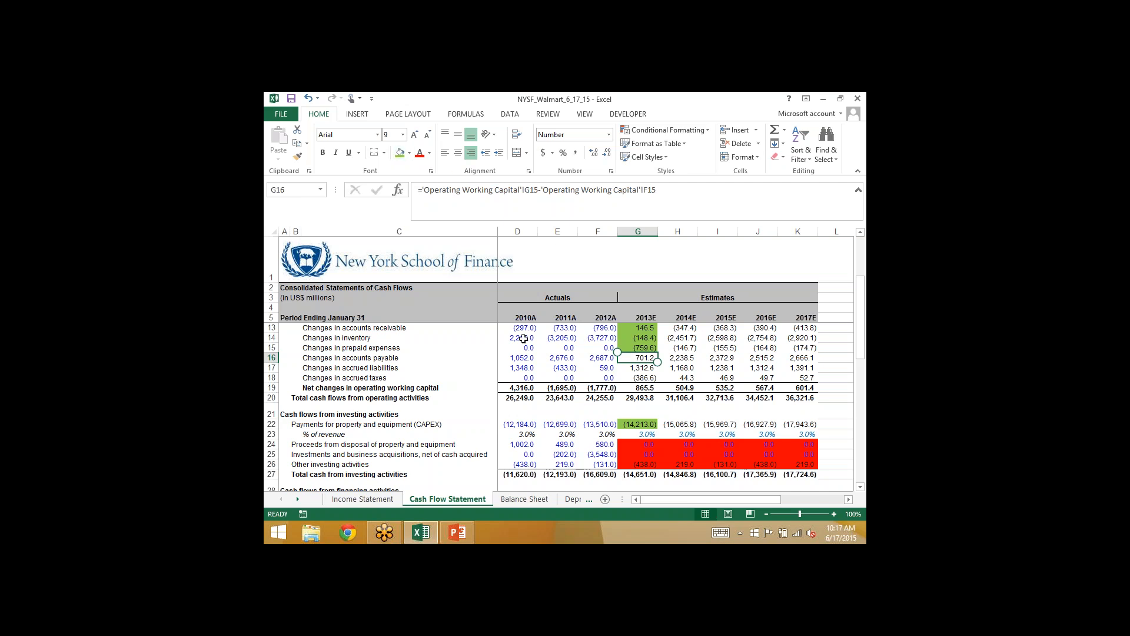
left_click(399, 152)
- Project 2013E accounts payable in Balance Sheet G21 with =F21+'Cash Flow Statement'!G16
left_click(521, 499)
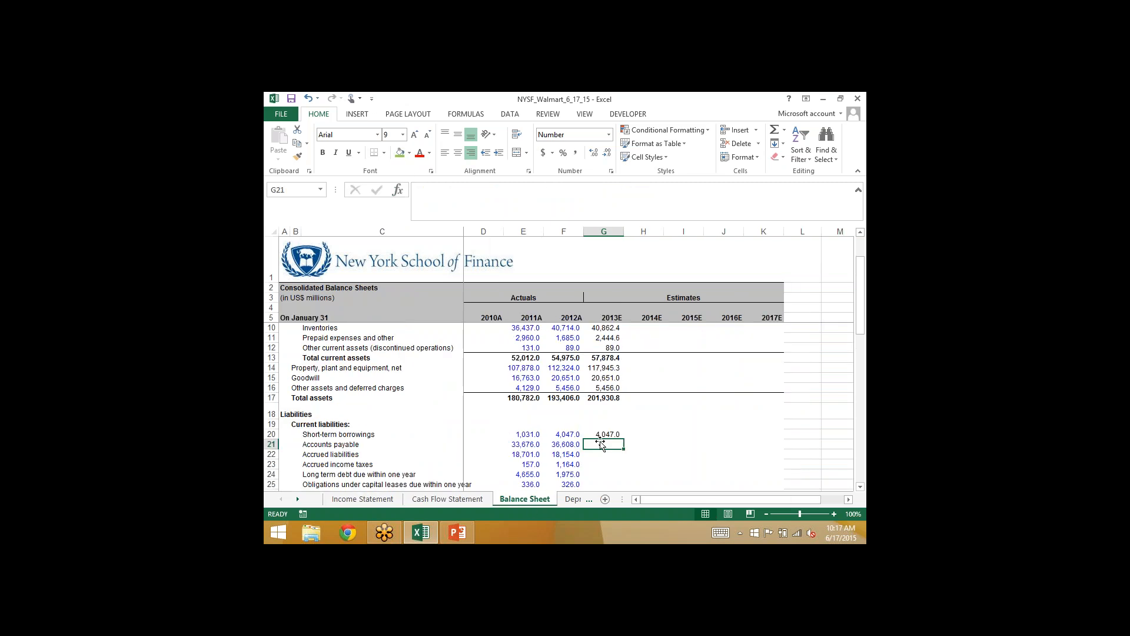
type("=")
key("Left")
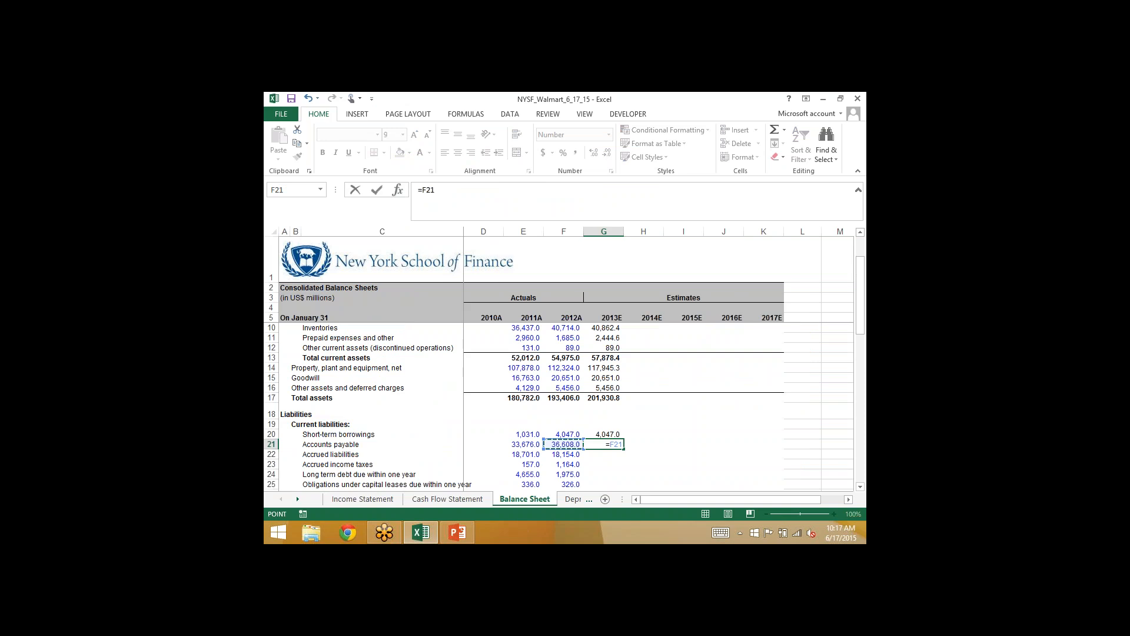
type("+")
left_click(473, 499)
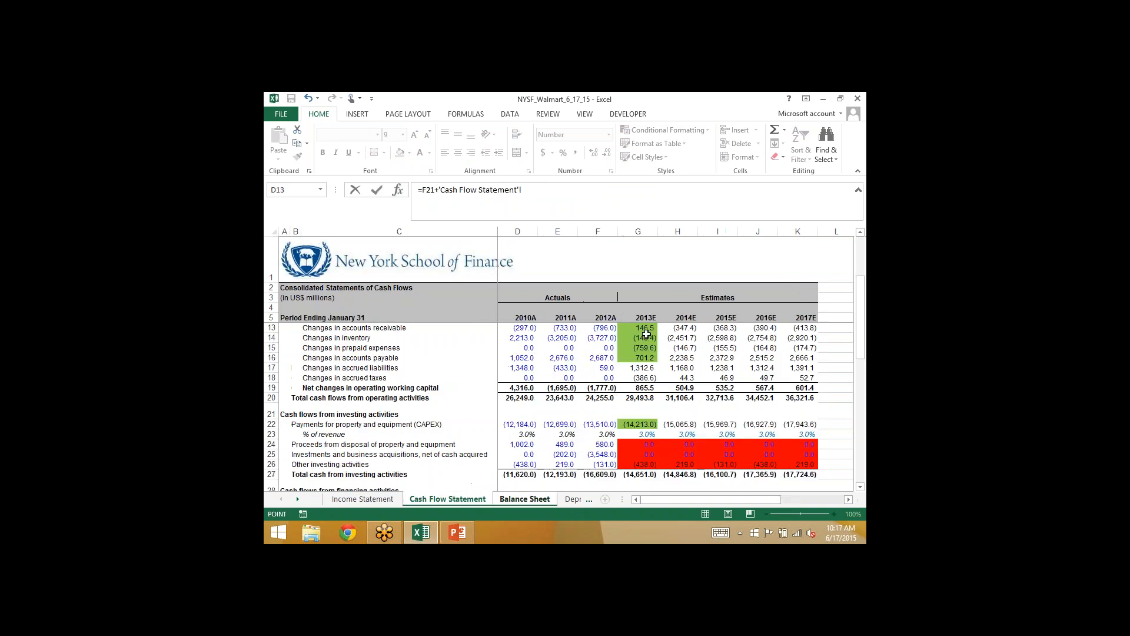
left_click(630, 358)
key("Return")
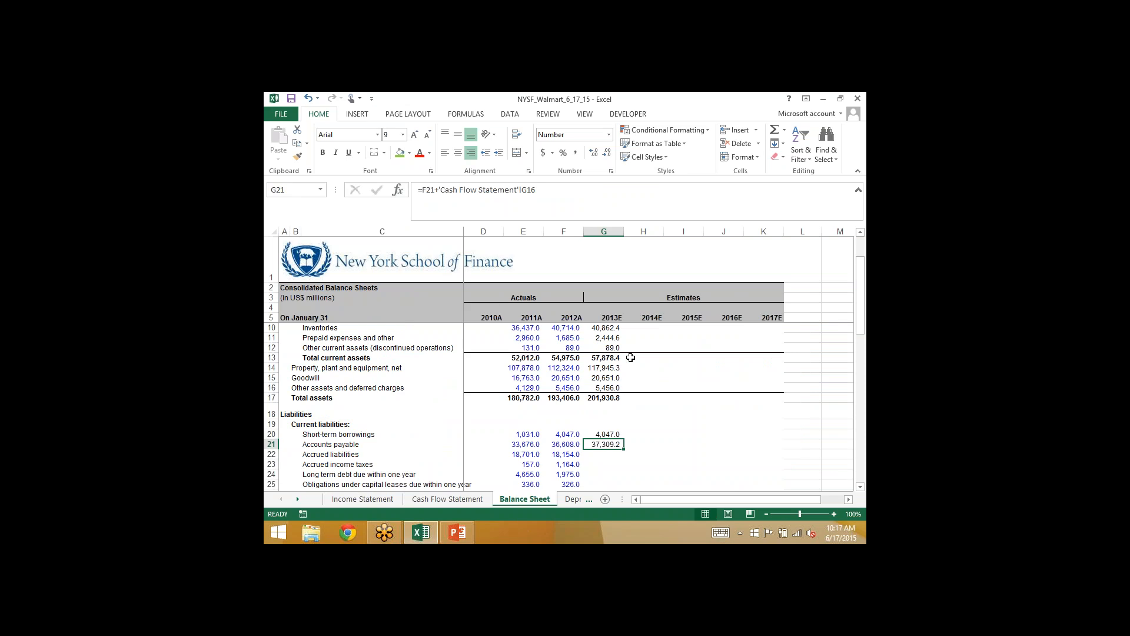
- Shade the 2013E changes in accrued liabilities cell G17 on the Cash Flow Statement green
key("Down")
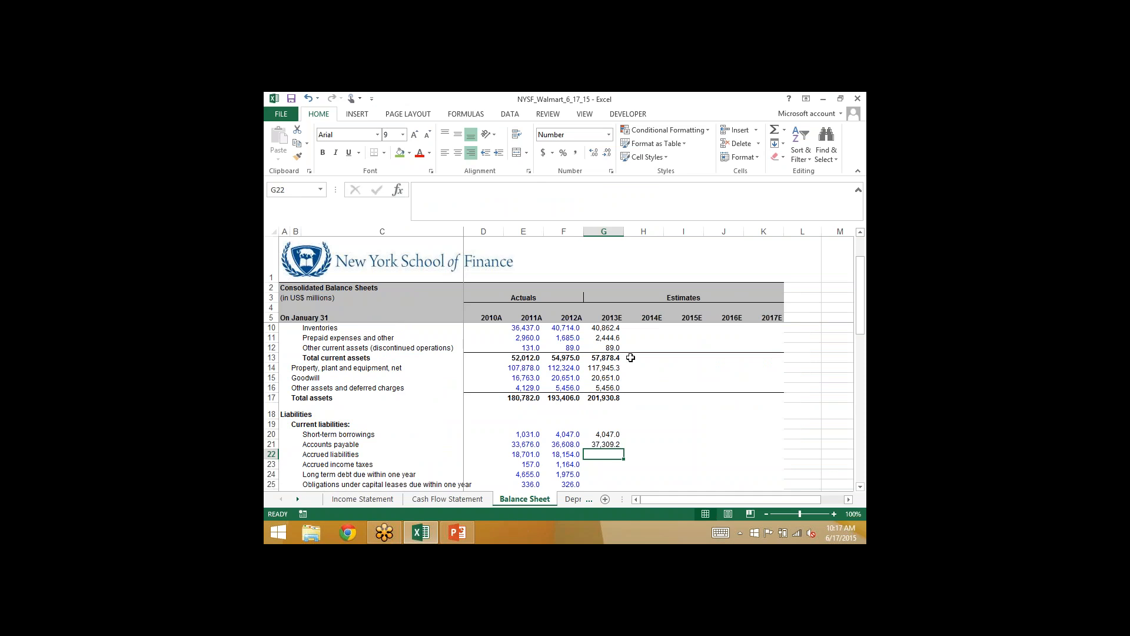
left_click(441, 501)
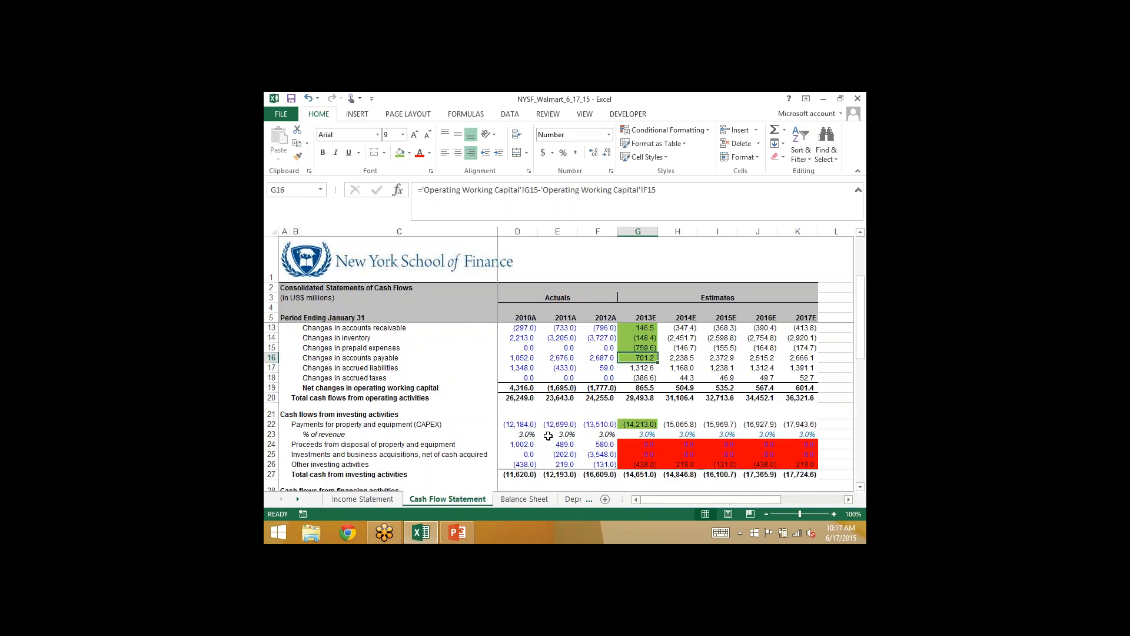
key("Down")
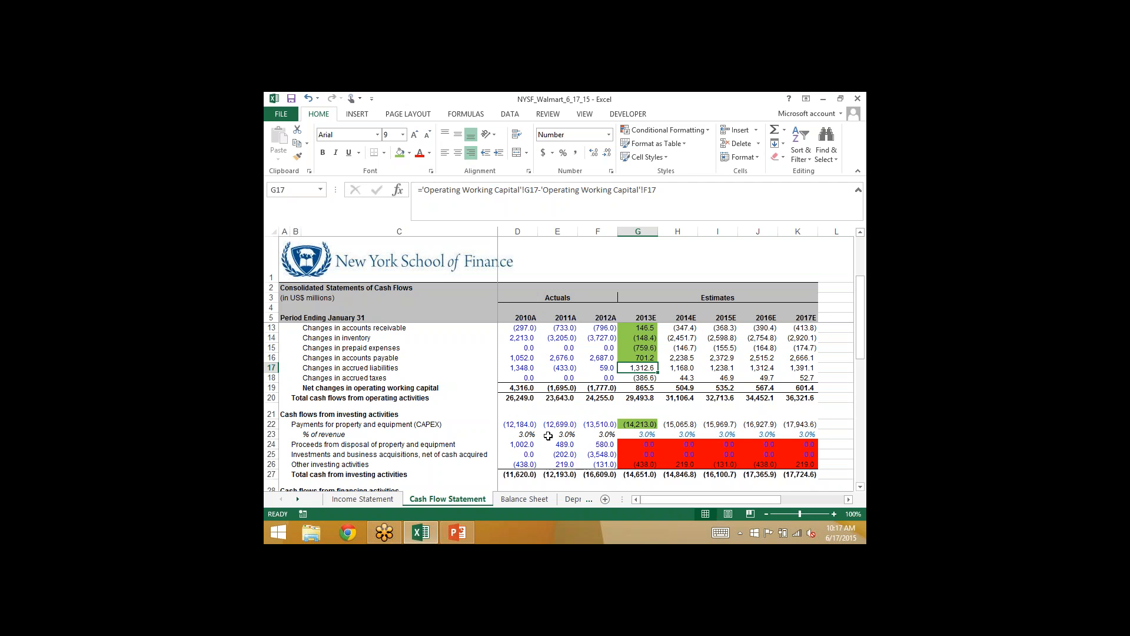
left_click(400, 152)
- Project 2013E accrued liabilities in Balance Sheet G22 with =F22+'Cash Flow Statement'!G17
left_click(519, 499)
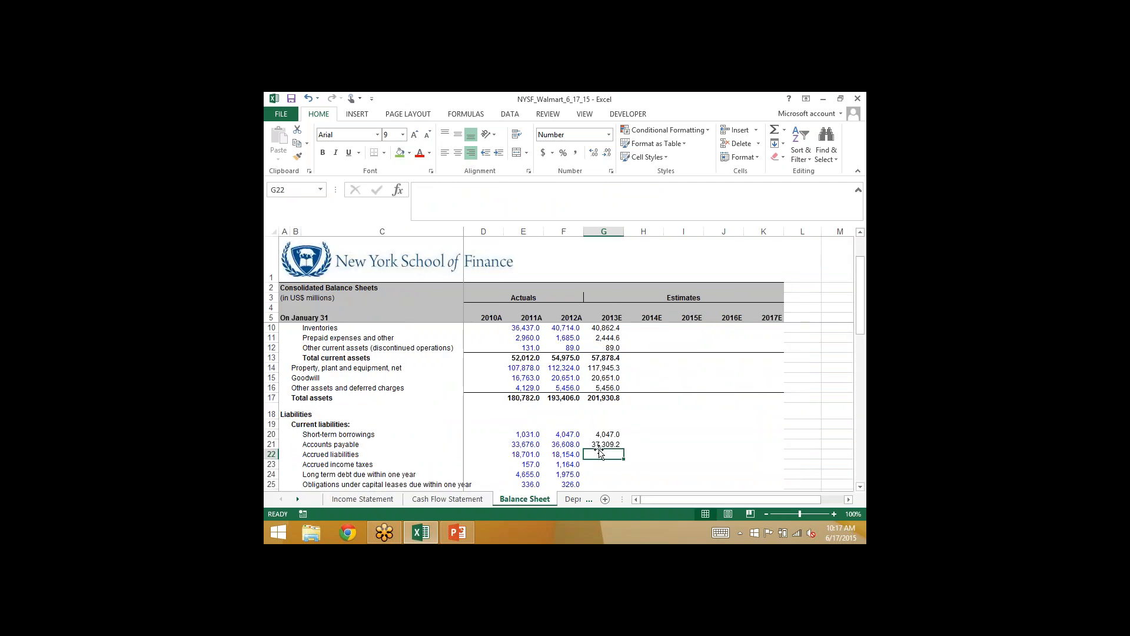
type("=")
key("Left")
type("+")
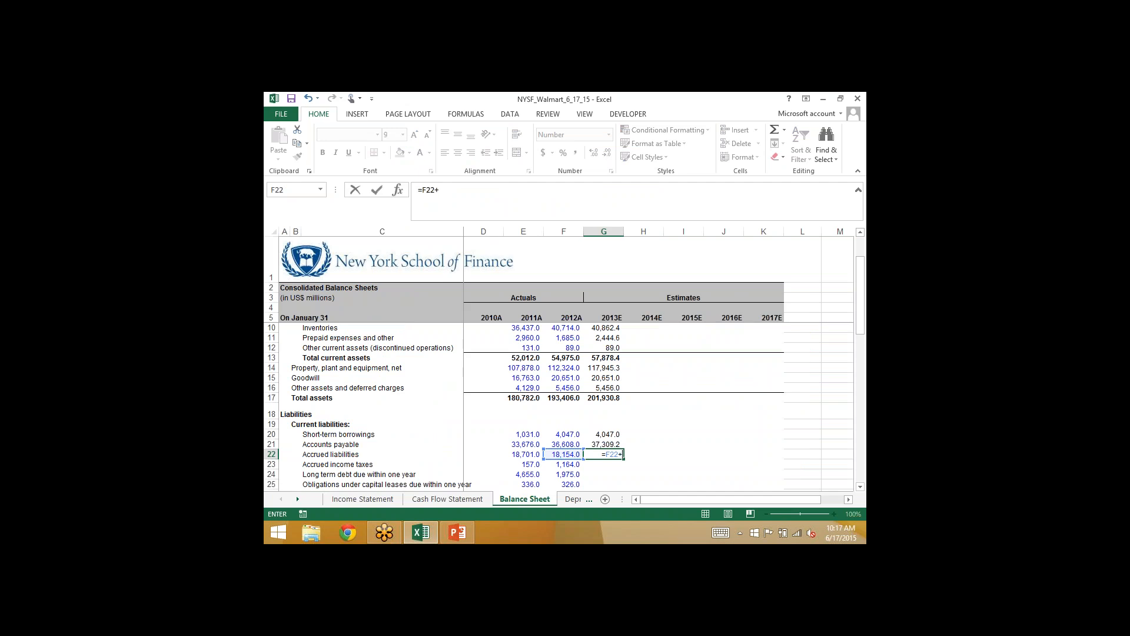
left_click(474, 499)
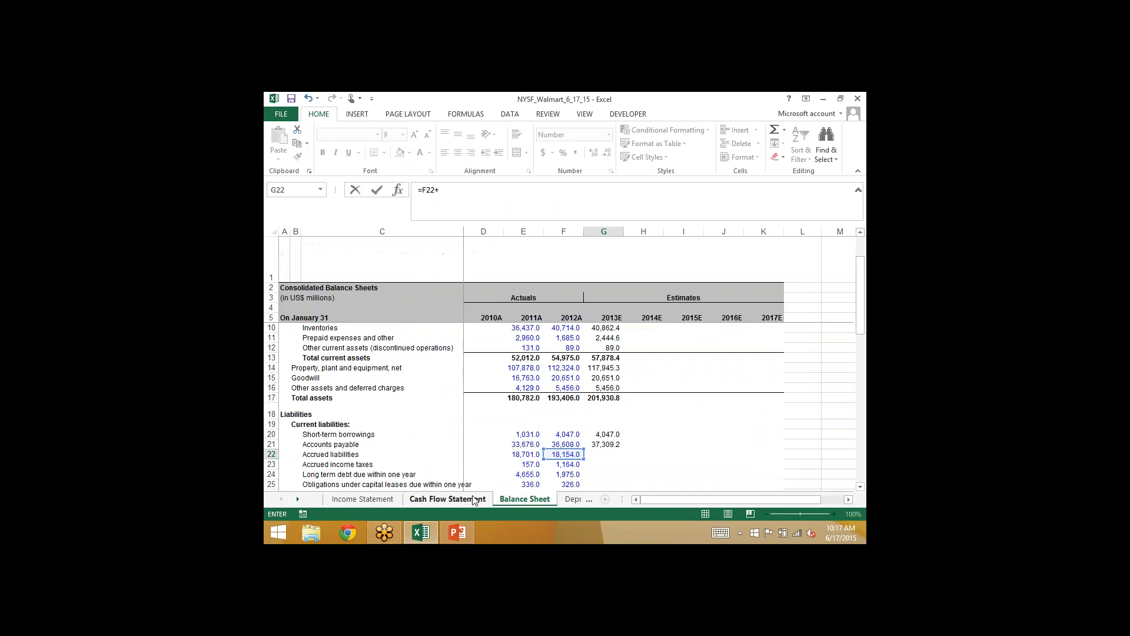
left_click(634, 368)
key("Return")
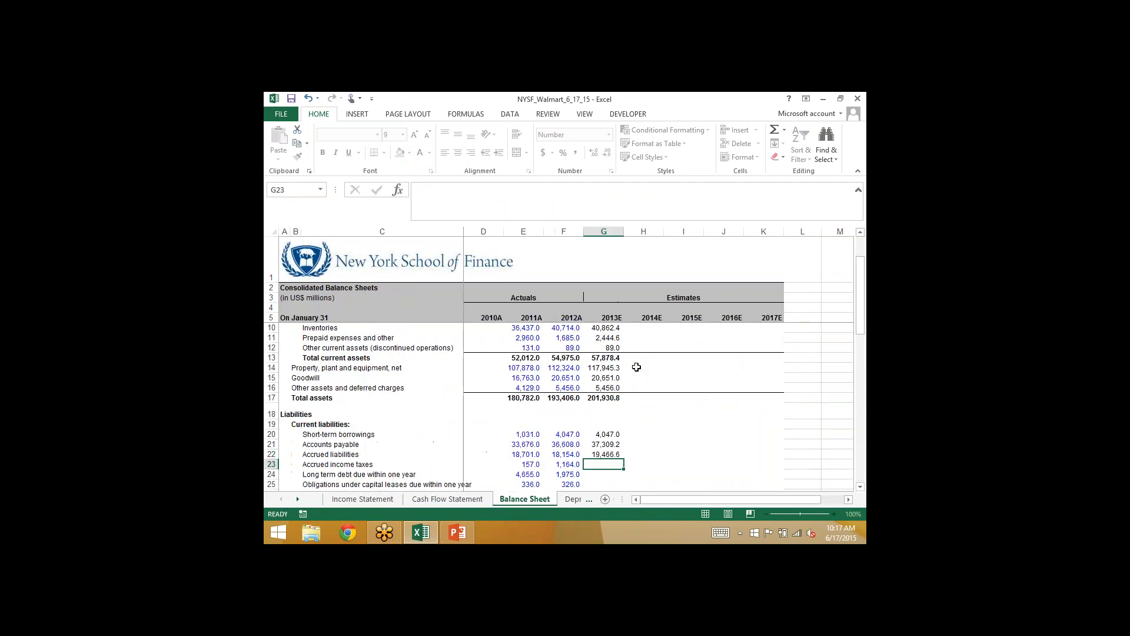
- Switch to PowerPoint, review the Balance Sheet Balancing Techniques slides 34 and 35, and return to the Excel workbook
left_click(453, 533)
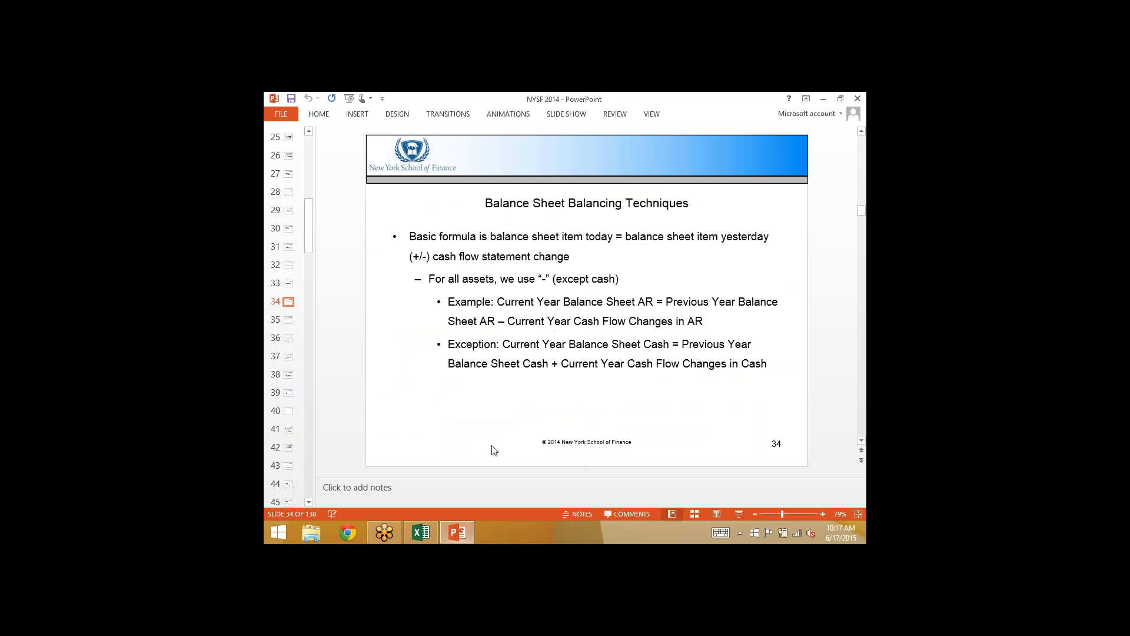
scroll(457, 436, "down", 1)
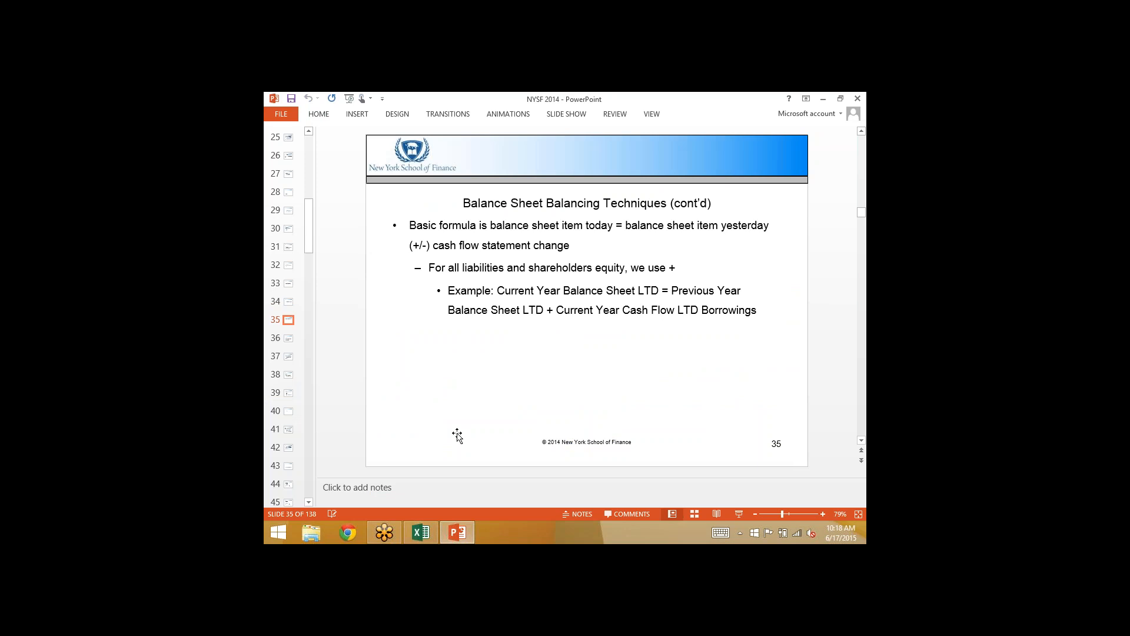
key("alt+Tab")
- Shade the 2013E changes in accrued taxes cell G18 on the Cash Flow Statement green
key("Down")
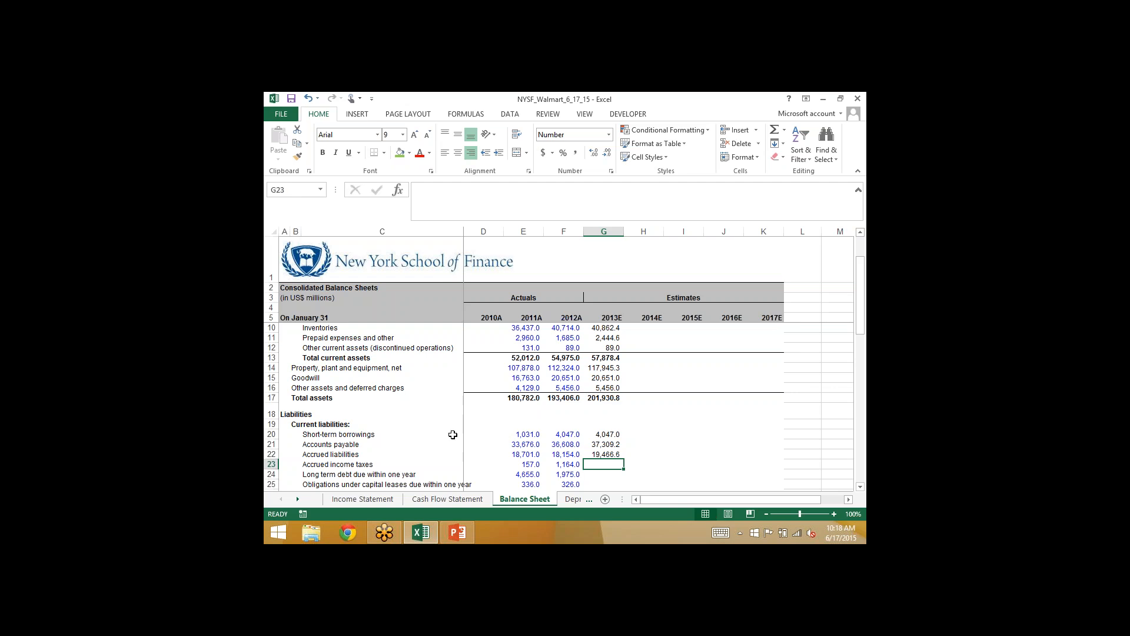
left_click(447, 498)
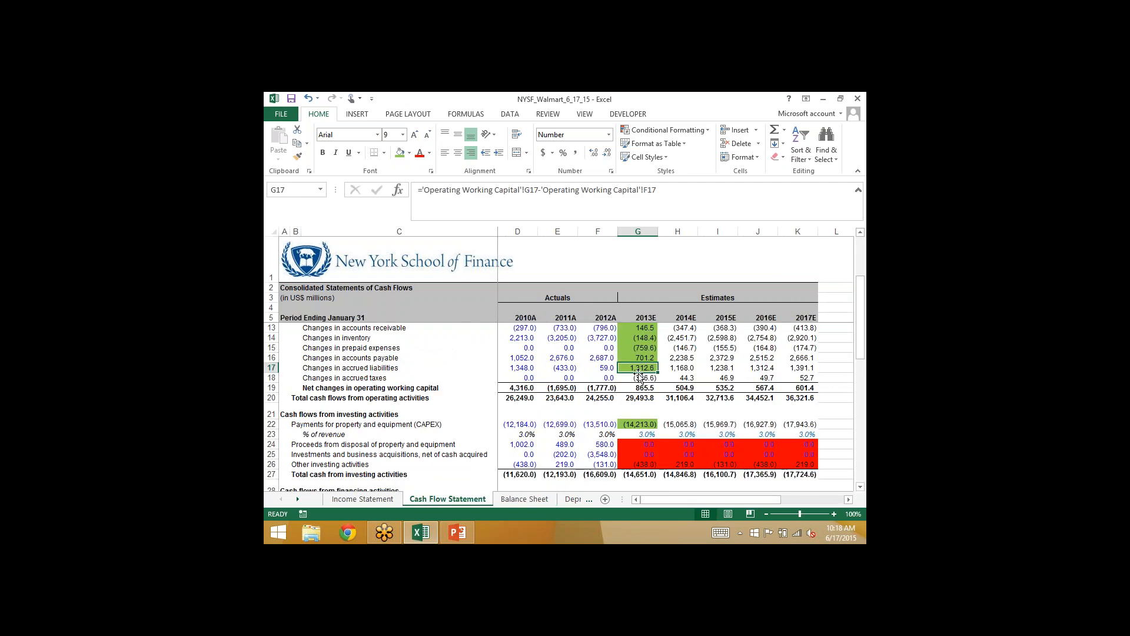
left_click(639, 376)
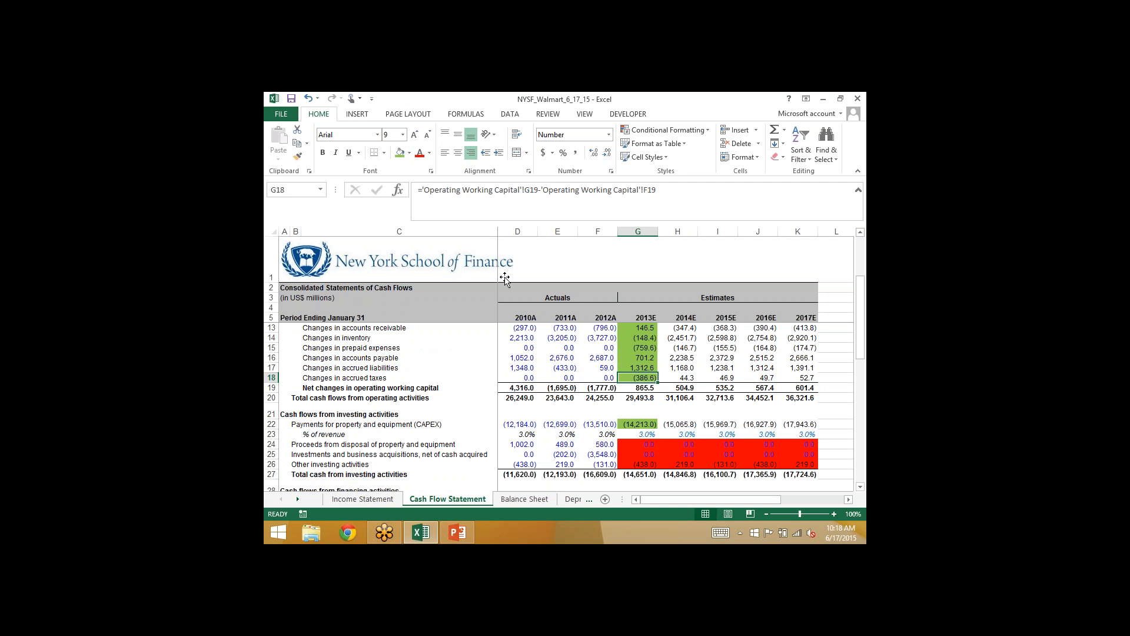
- Project 2013E accrued income taxes in Balance Sheet G23 with =F23+'Cash Flow Statement'!G18
left_click(529, 505)
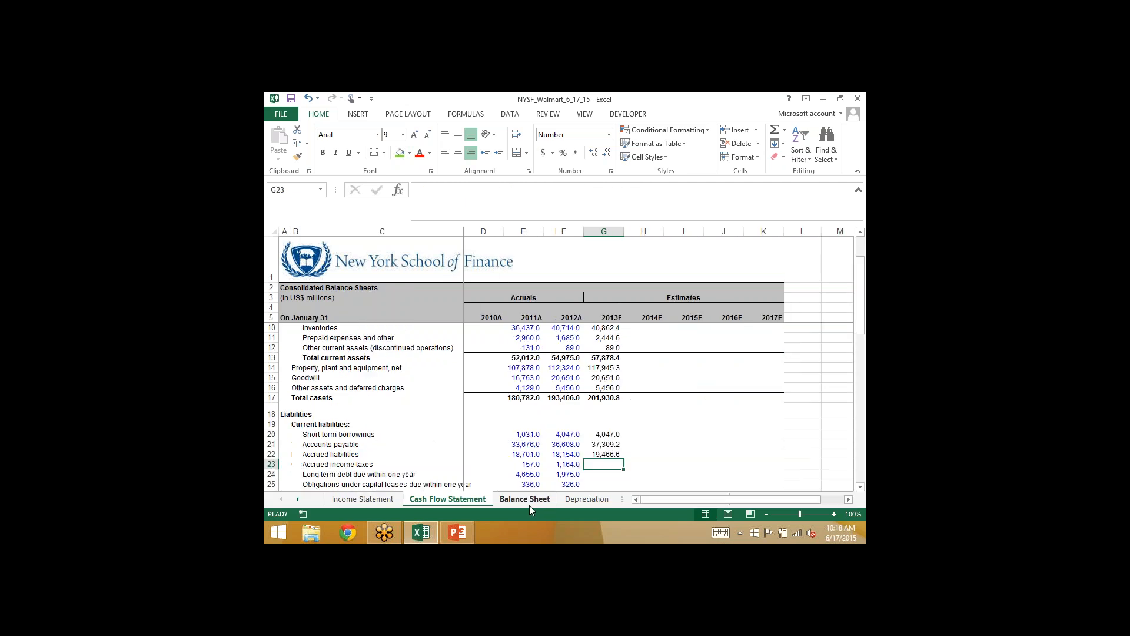
type("=")
key("Left")
type("+")
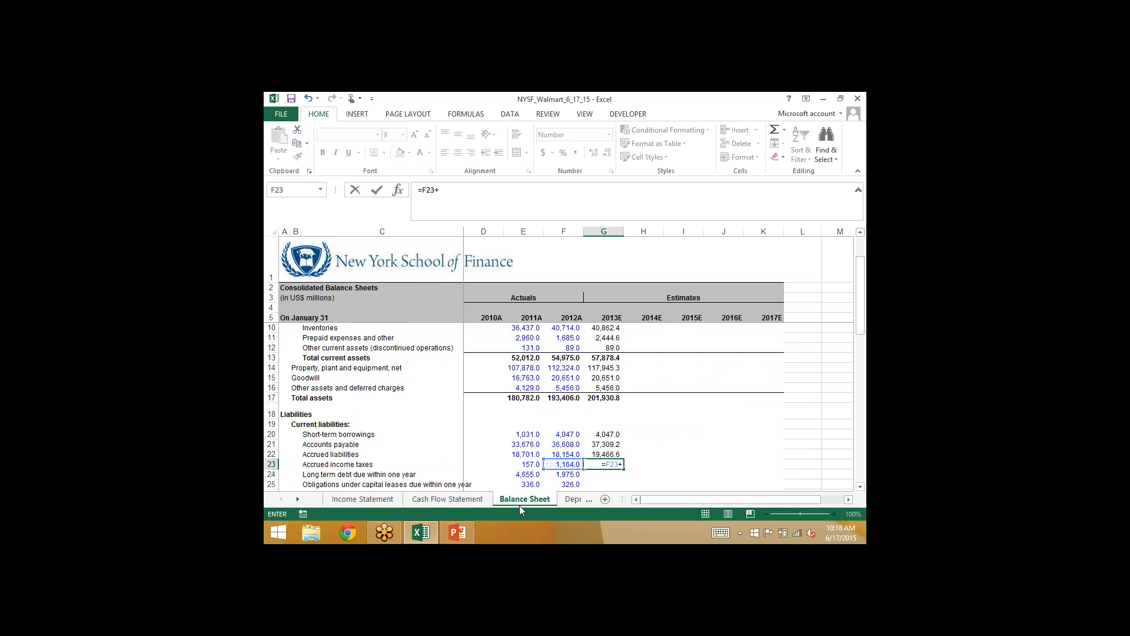
left_click(446, 501)
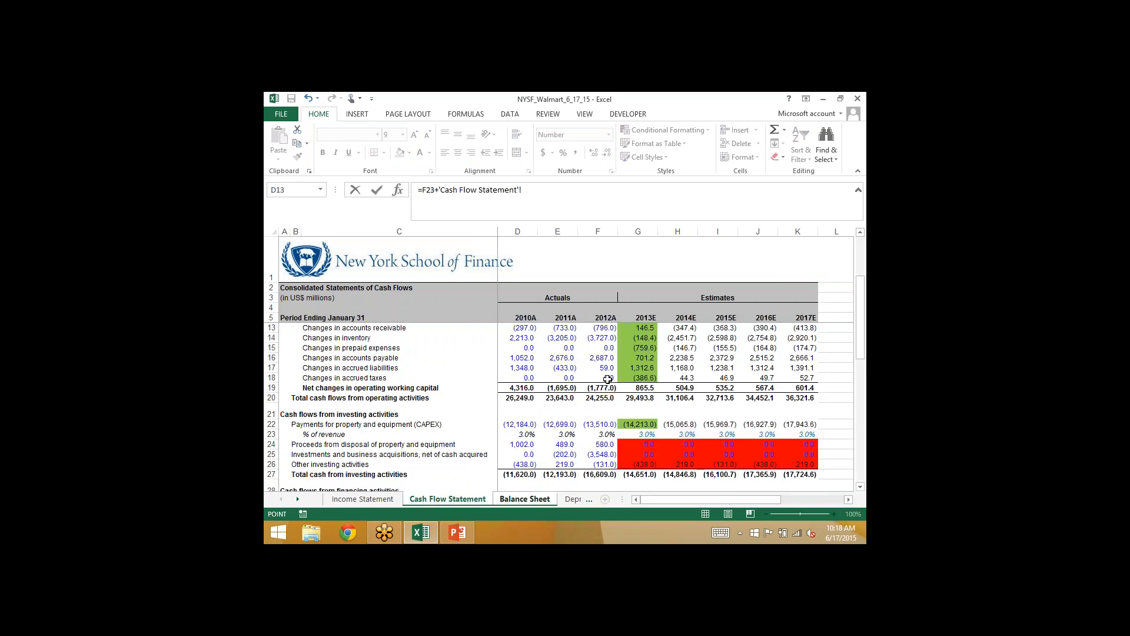
left_click(636, 377)
key("Return")
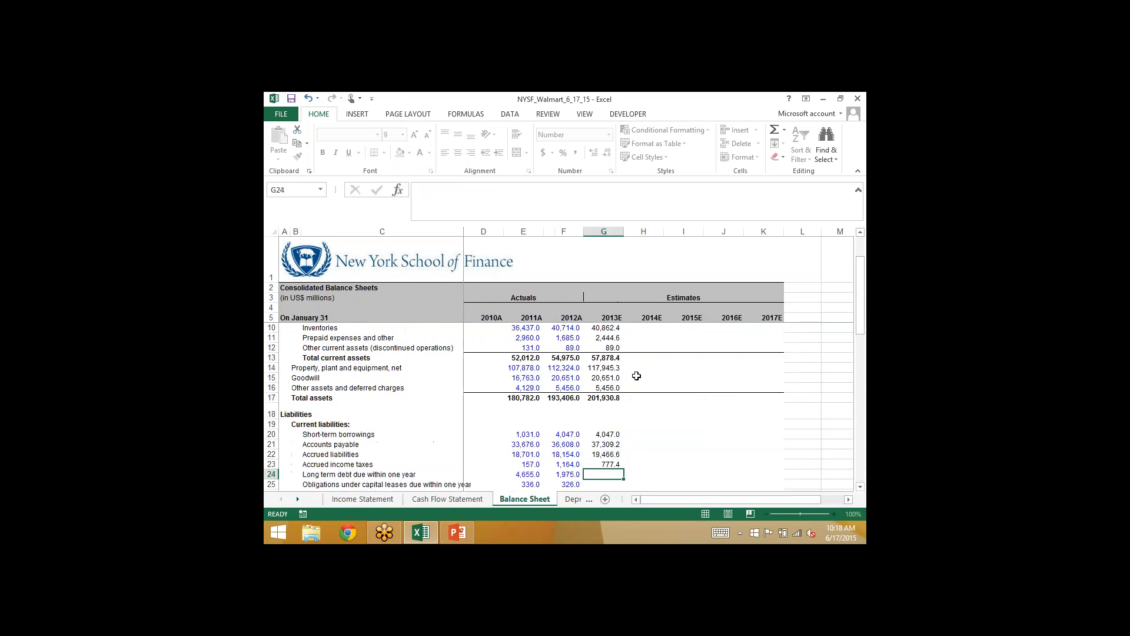
- Compare the balance sheet's current and long-term debt lines with the borrowing lines in the Cash Flow Statement's financing section
key("Down")
key("Down")
key("Down")
key("Down")
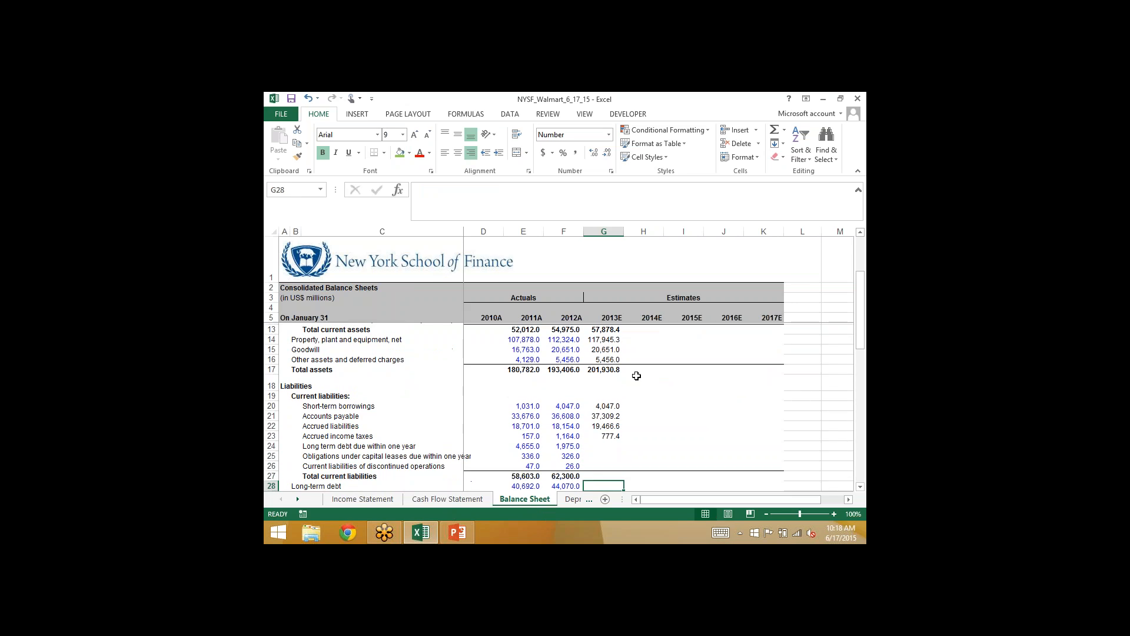
key("Up")
key("Up")
key("Up")
key("Up")
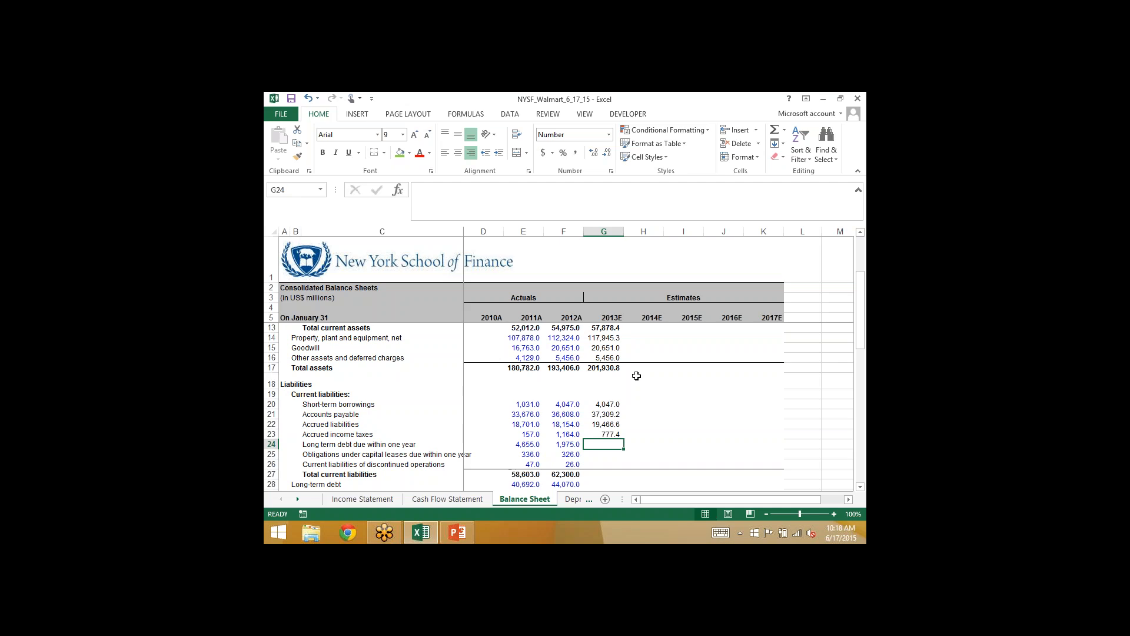
left_click(438, 499)
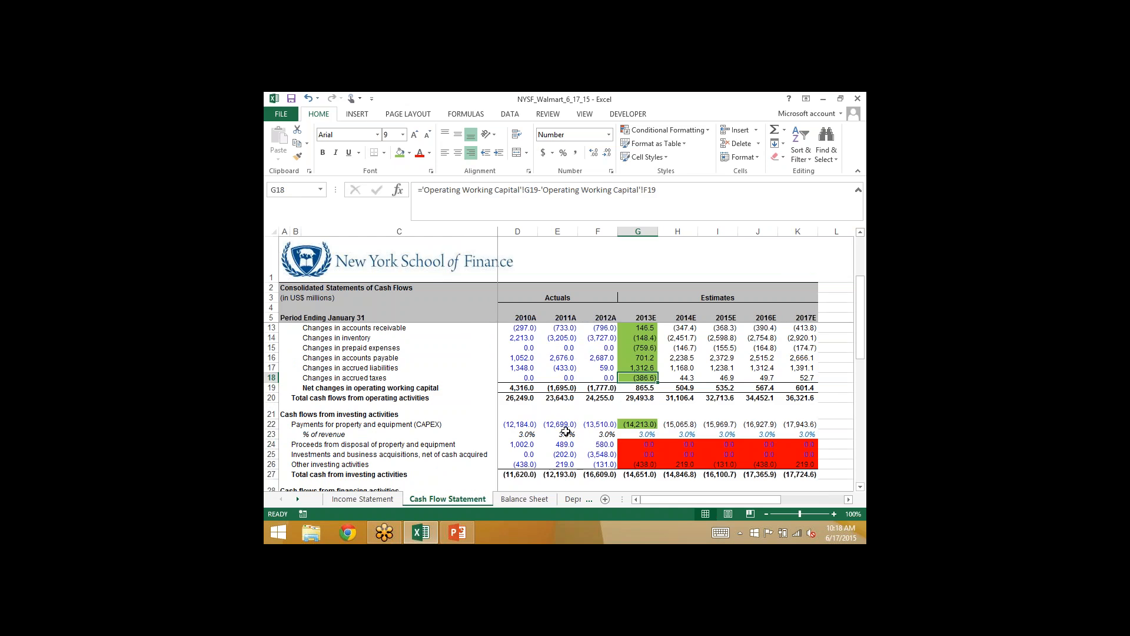
scroll(565, 431, "down", 4)
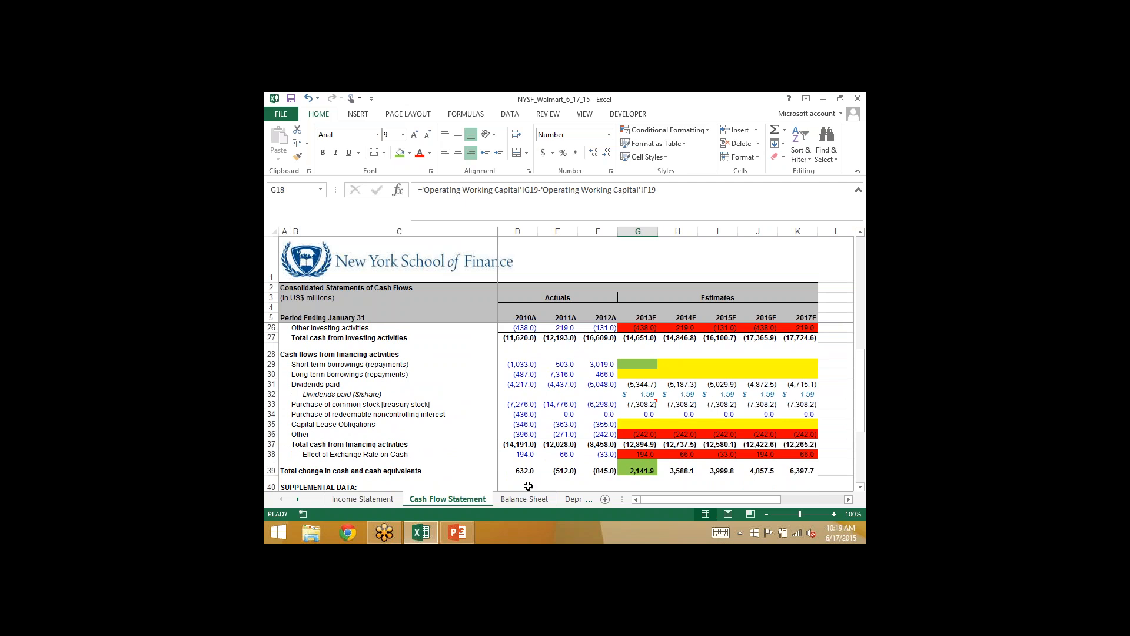
- Hold 2013E long-term debt due within one year at the 2012A balance with =F24 in Balance Sheet G24
left_click(514, 500)
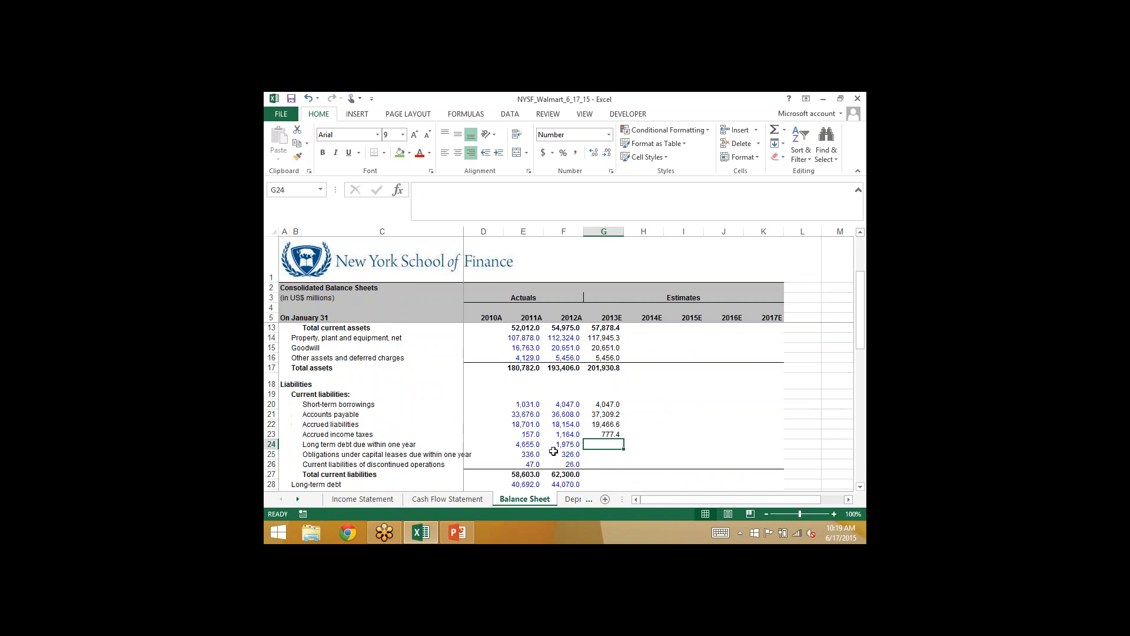
type("=f24")
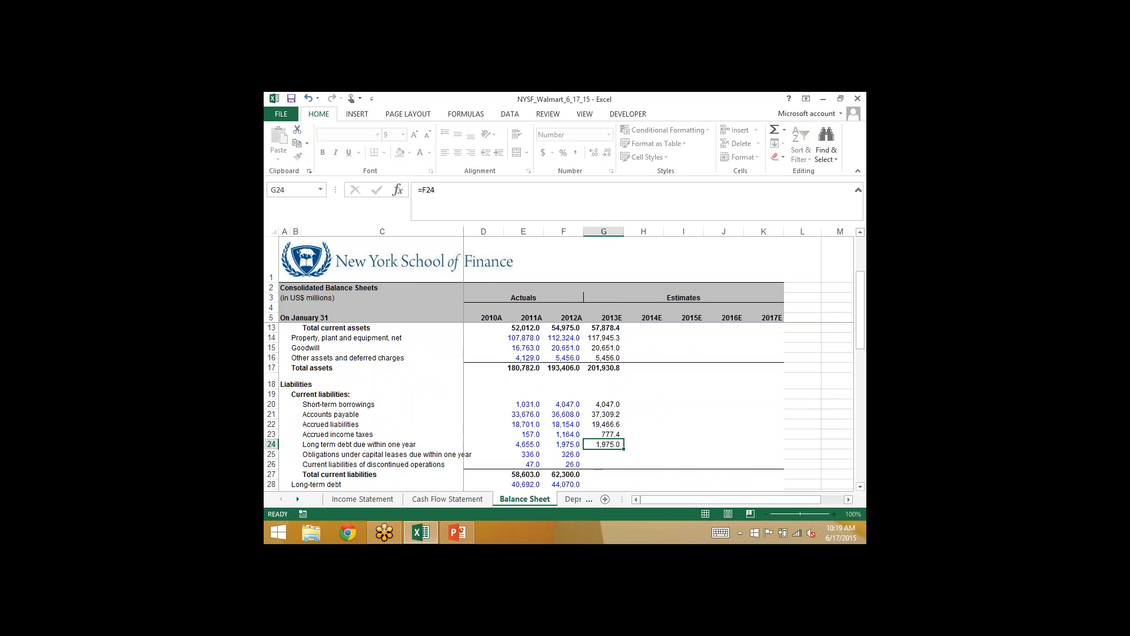
key("Return")
key("Up")
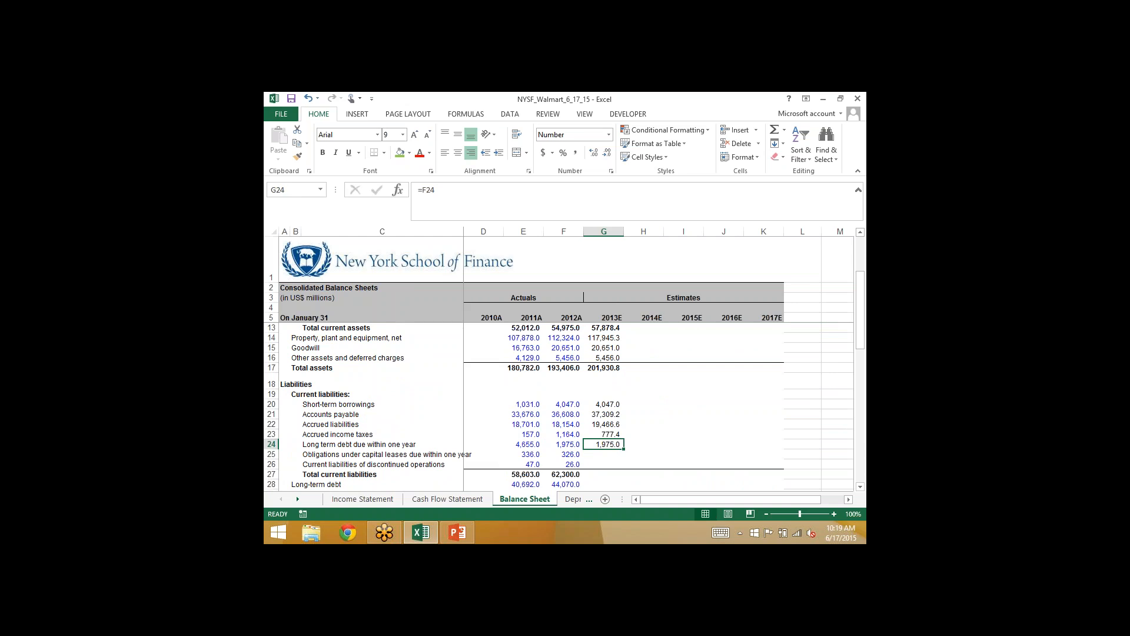
- Carry the 2012A obligations under capital leases due within one year into 2013E with =F25 in Balance Sheet G25
key("Down")
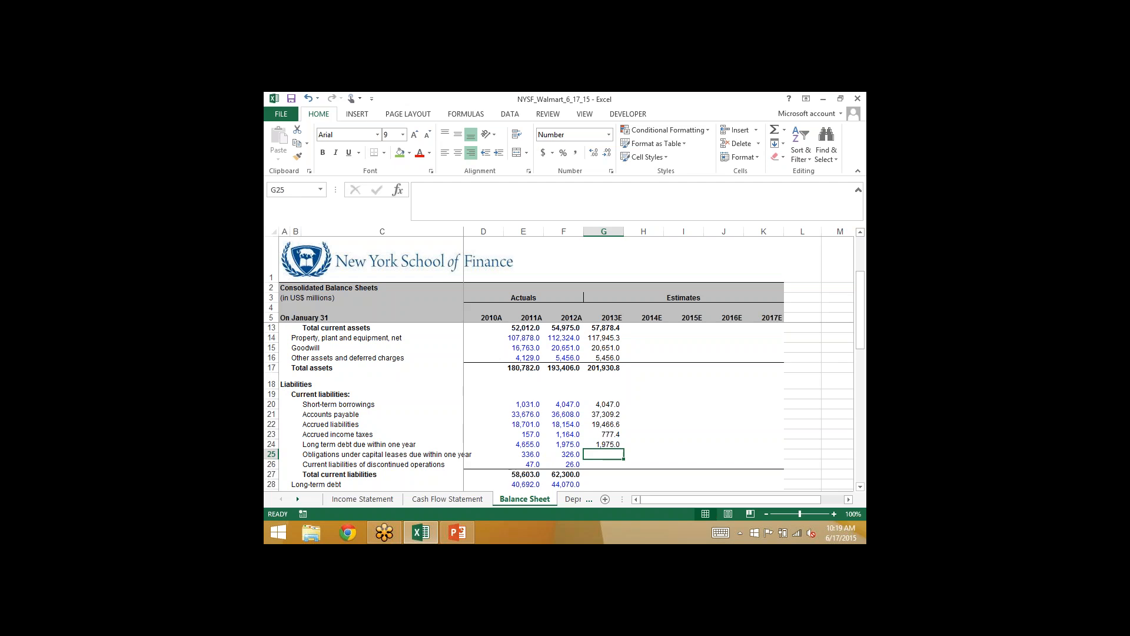
type("=")
key("Left")
key("ctrl+Return")
key("Down")
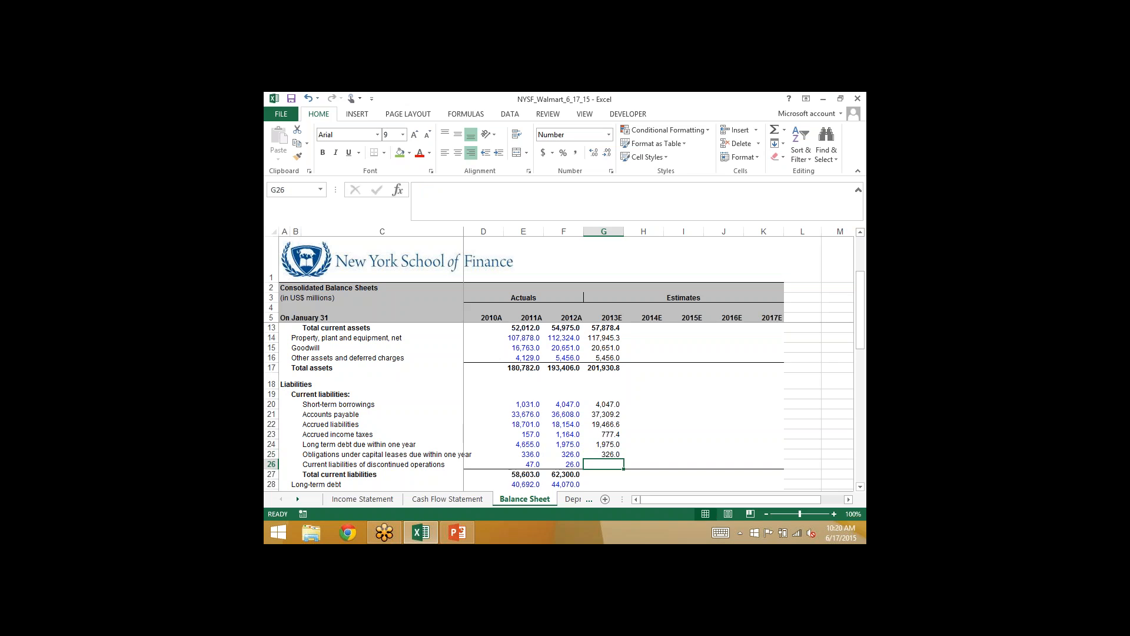
- Hold 2013E current liabilities of discontinued operations at the 2012A balance with =F26 in Balance Sheet G26
left_click(429, 500)
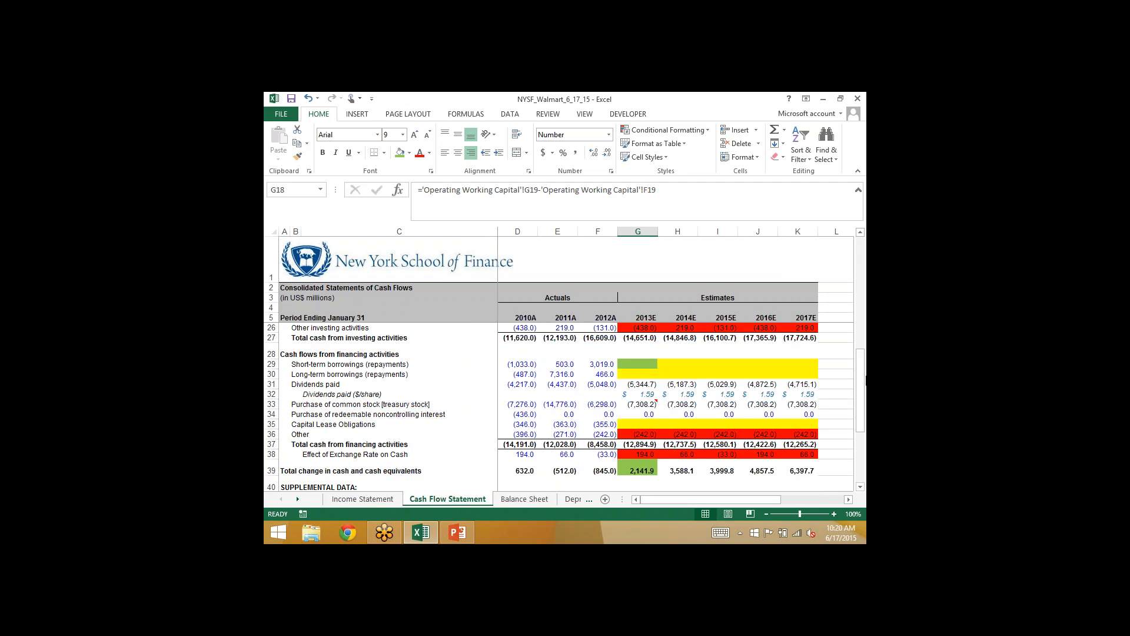
left_click_drag(862, 352, 861, 285)
left_click(642, 355)
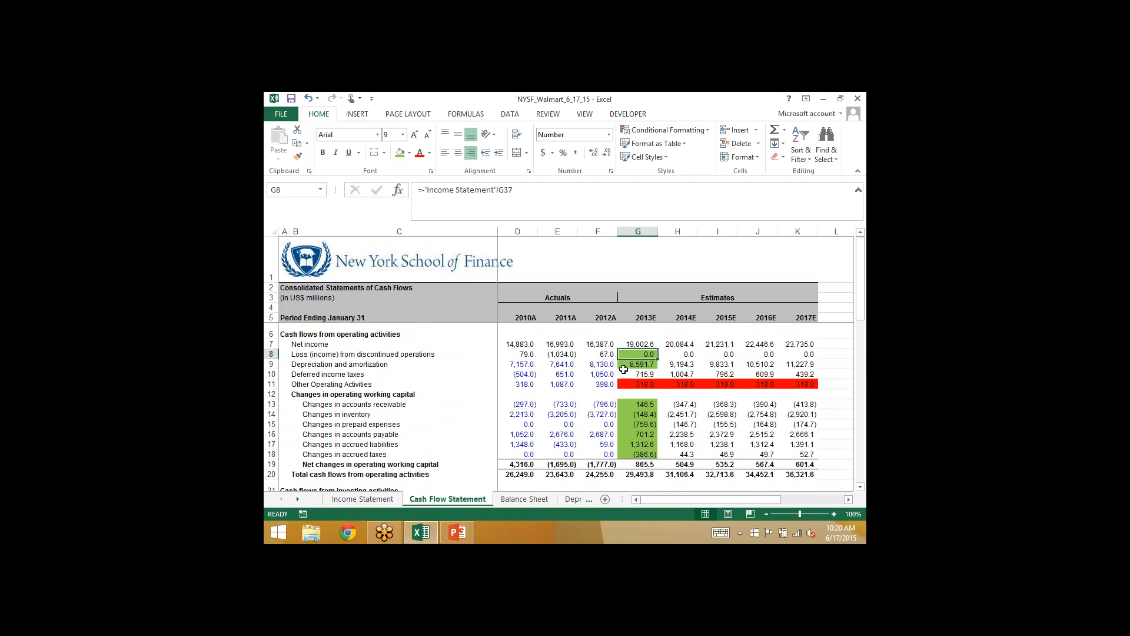
left_click(516, 500)
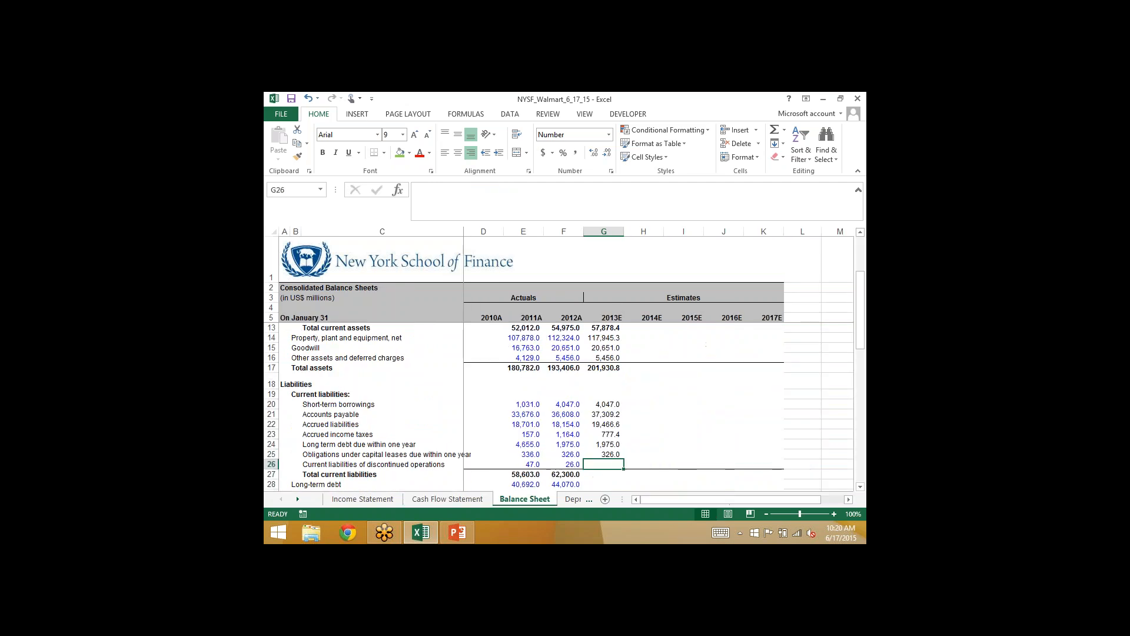
type("=")
key("Left")
key("Return")
- Fill the total current liabilities sum from F27 into G27 for 2013E, and save the workbook
key("Left")
key("shift+Right")
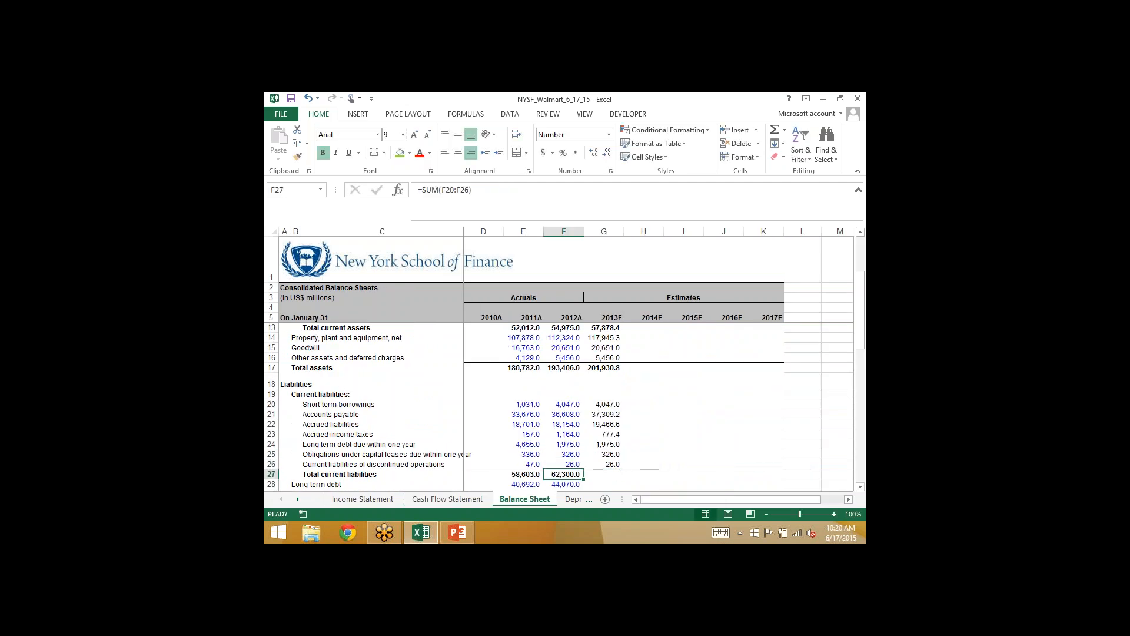
key("ctrl+r")
key("Right")
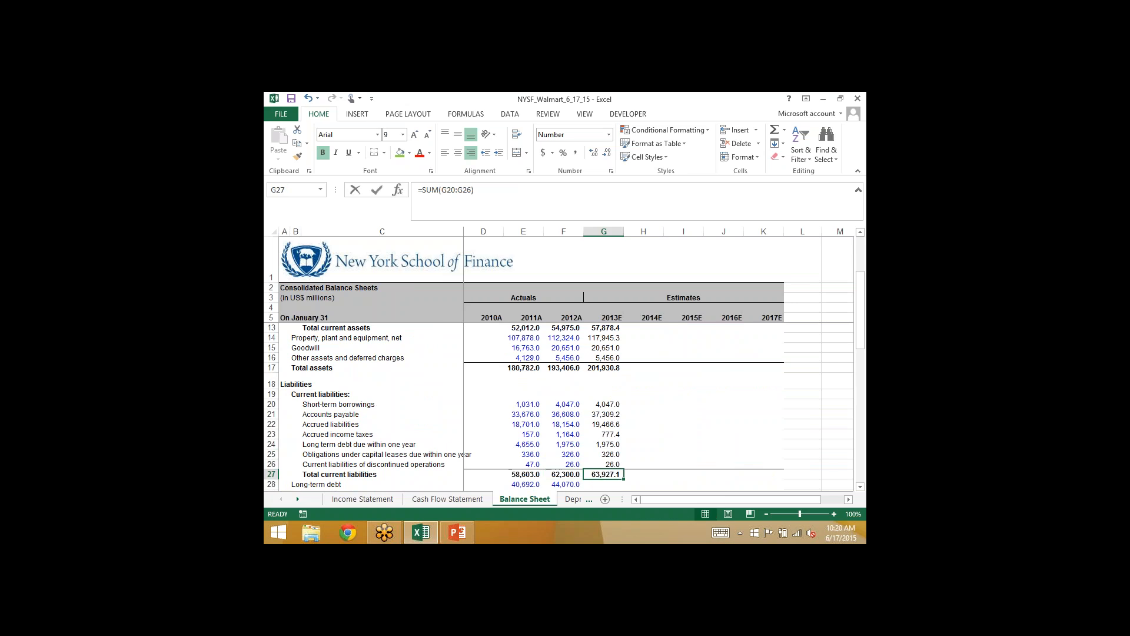
key("F2")
key("Escape")
key("Down")
key("Down")
key("Down")
key("Down")
scroll(565, 406, "down", 1)
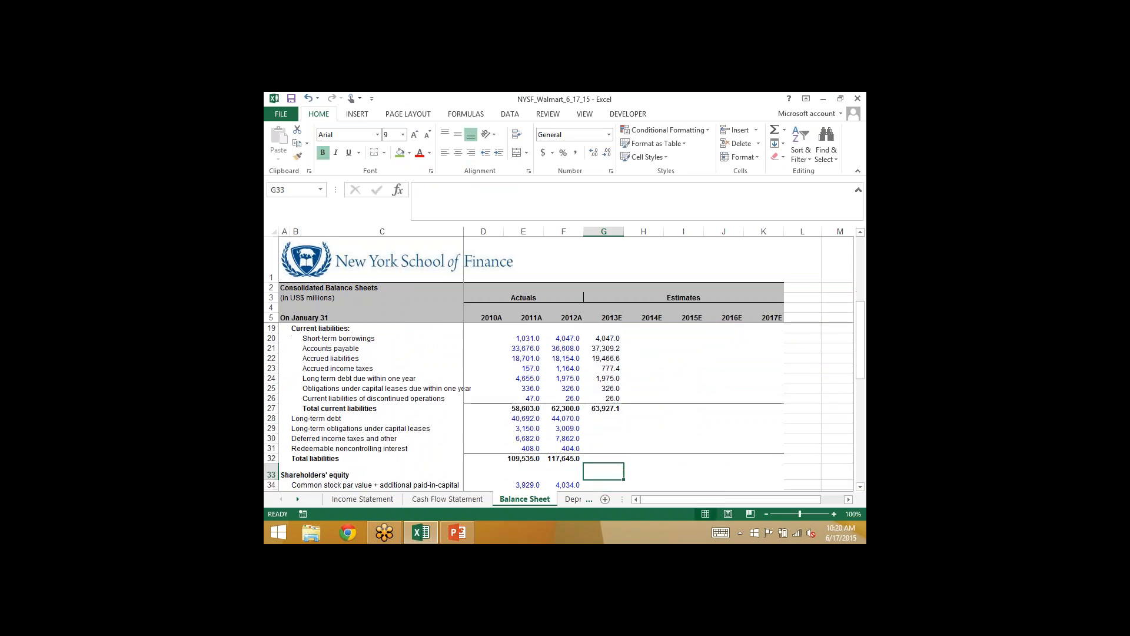
key("Up")
key("Up")
key("Up")
key("ctrl+s")
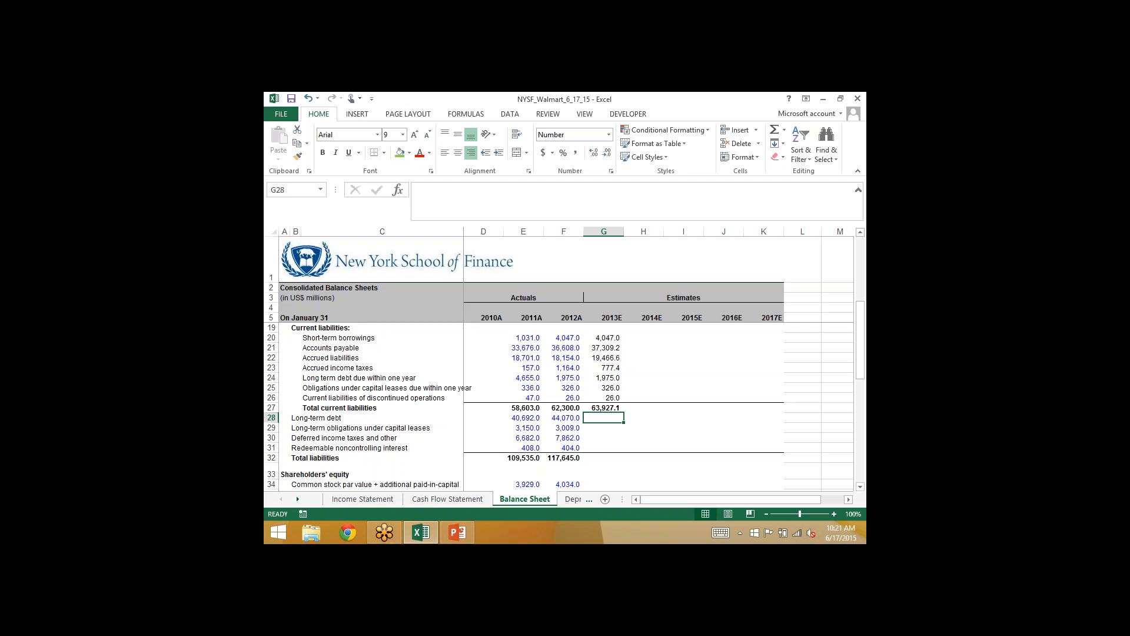
- Mark the 2013E long-term borrowings cell, G30 in the Cash Flow Statement, with the green fill
left_click(434, 499)
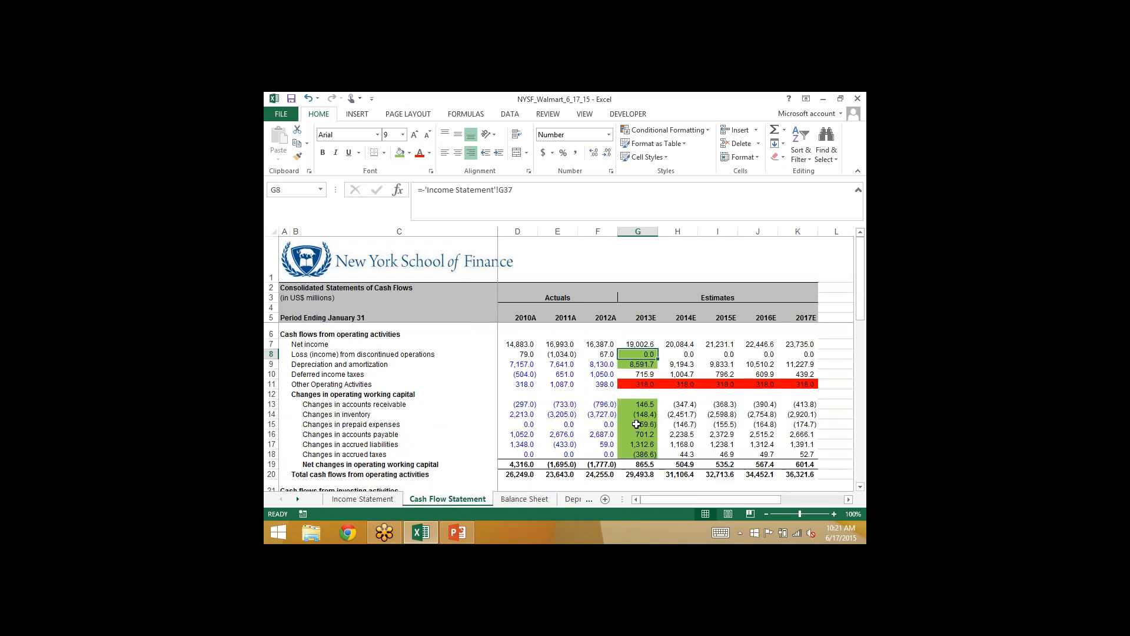
scroll(636, 424, "down", 5)
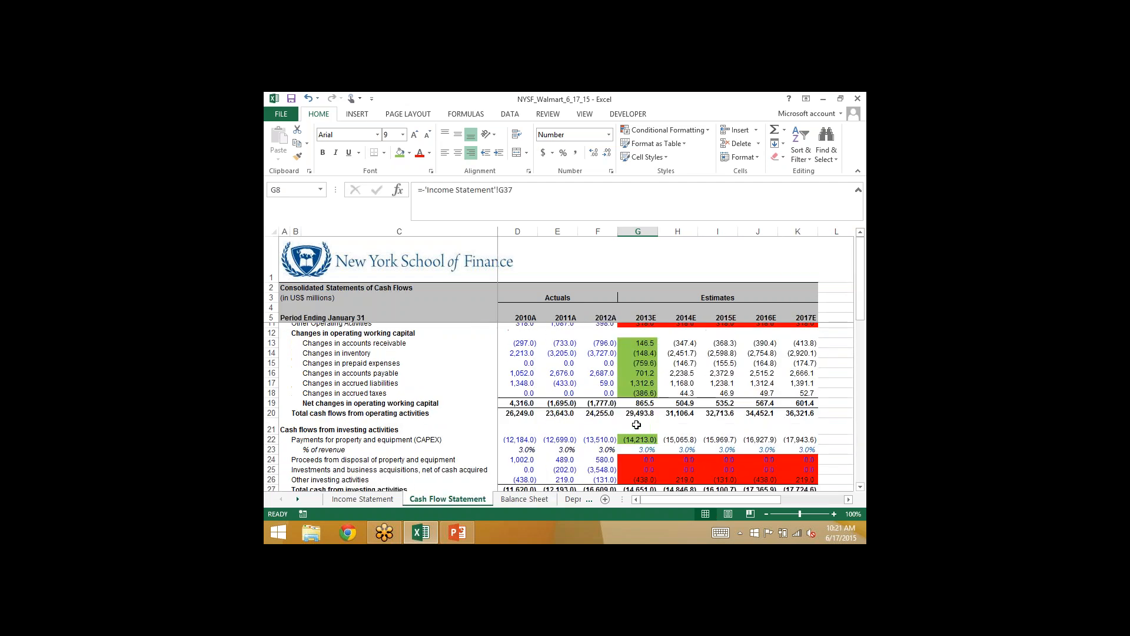
left_click(637, 416)
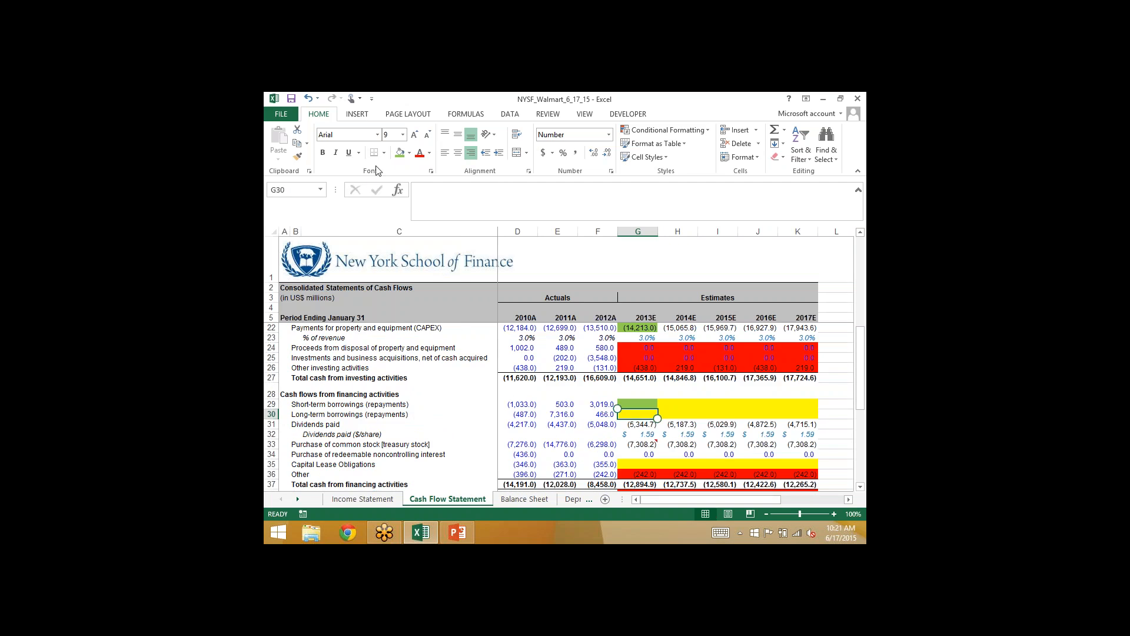
left_click(400, 152)
- Project 2013E long-term debt in Balance Sheet G28 with =F28+'Cash Flow Statement'!G30
left_click(515, 500)
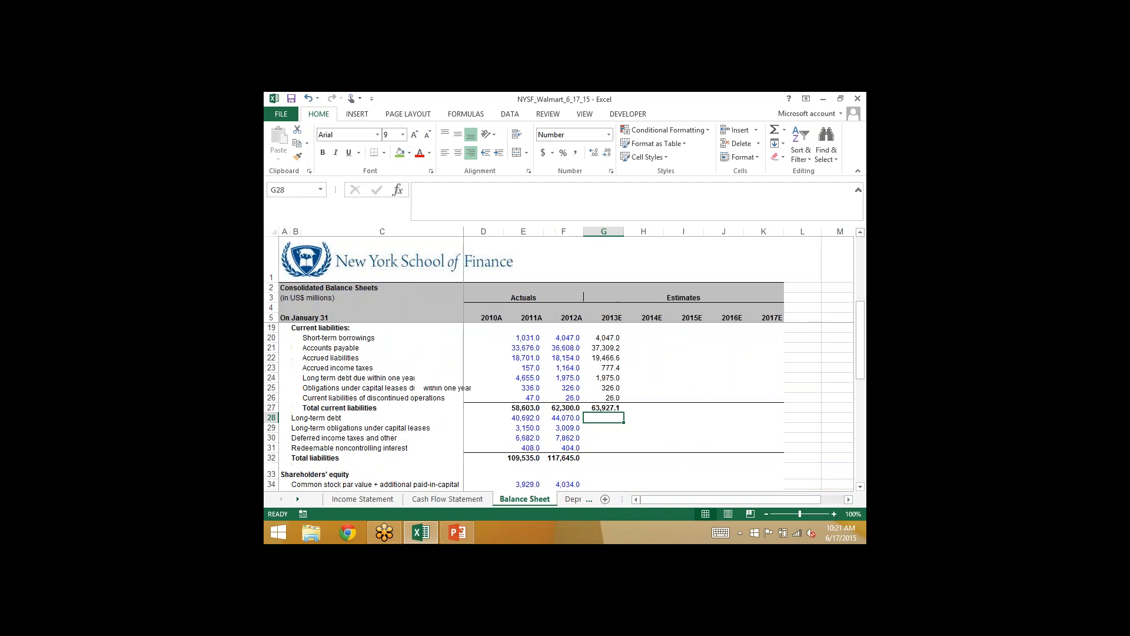
type("=")
key("Left")
type("+")
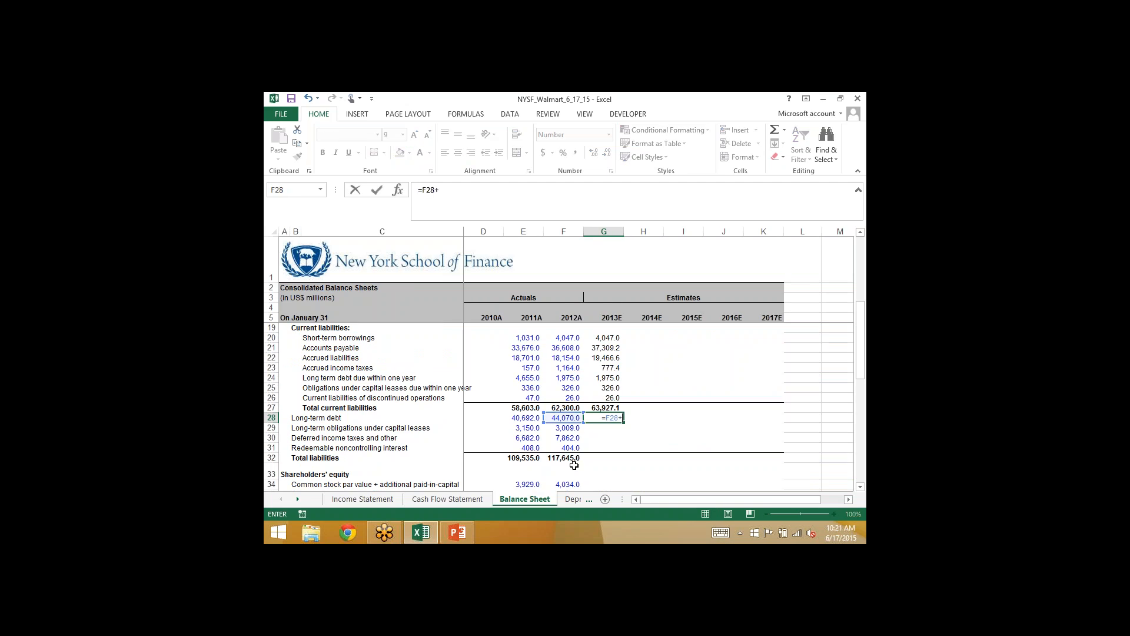
left_click(447, 499)
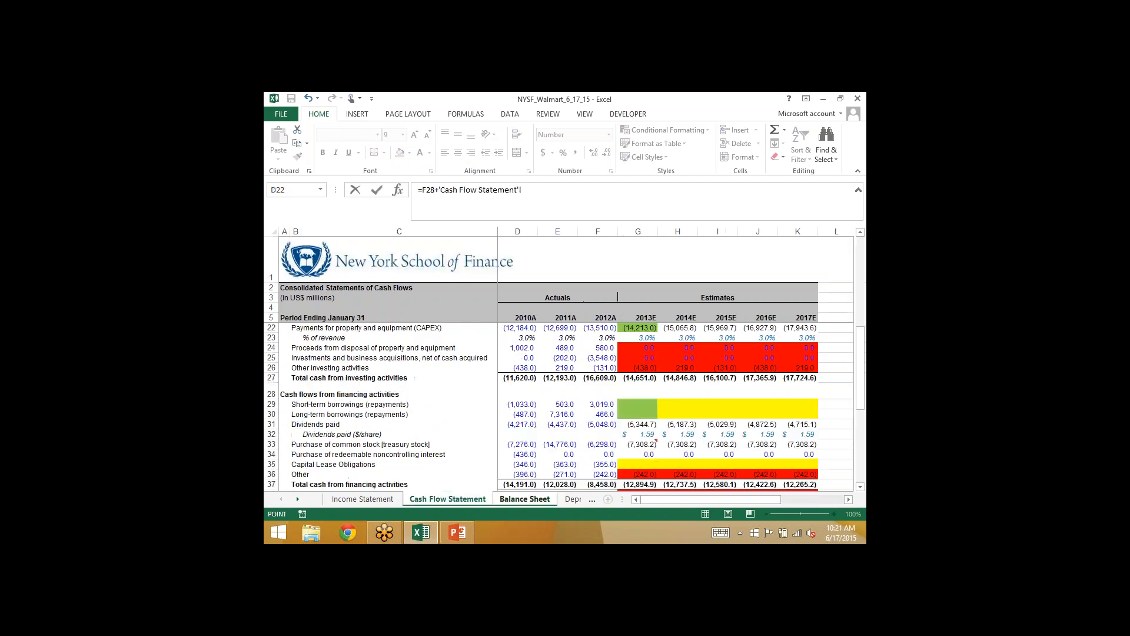
left_click(628, 416)
key("Return")
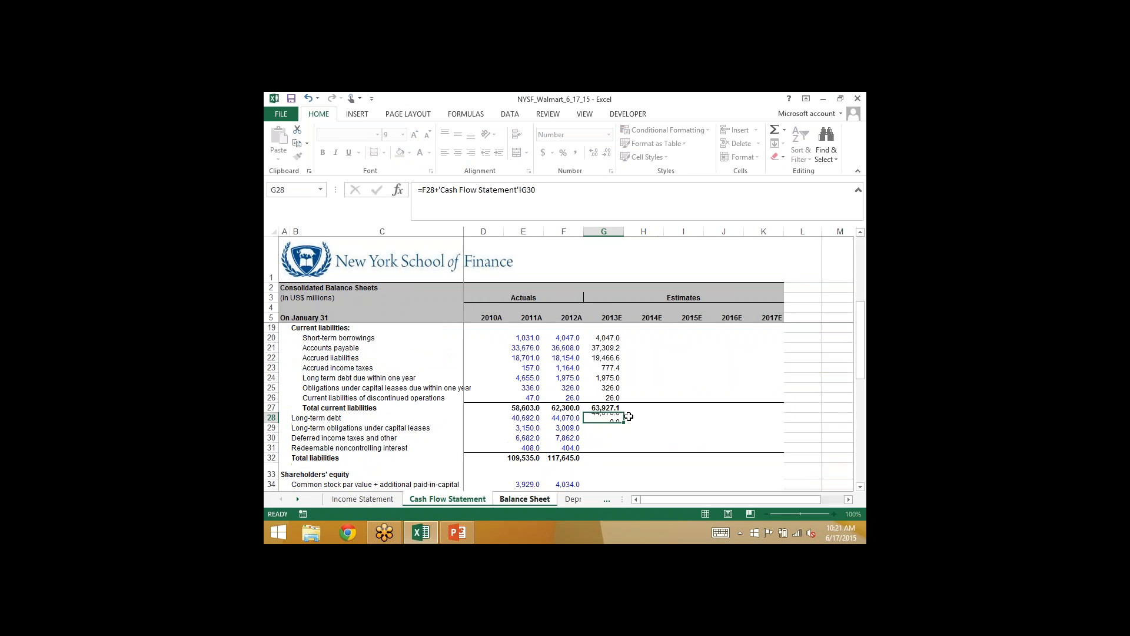
key("Up")
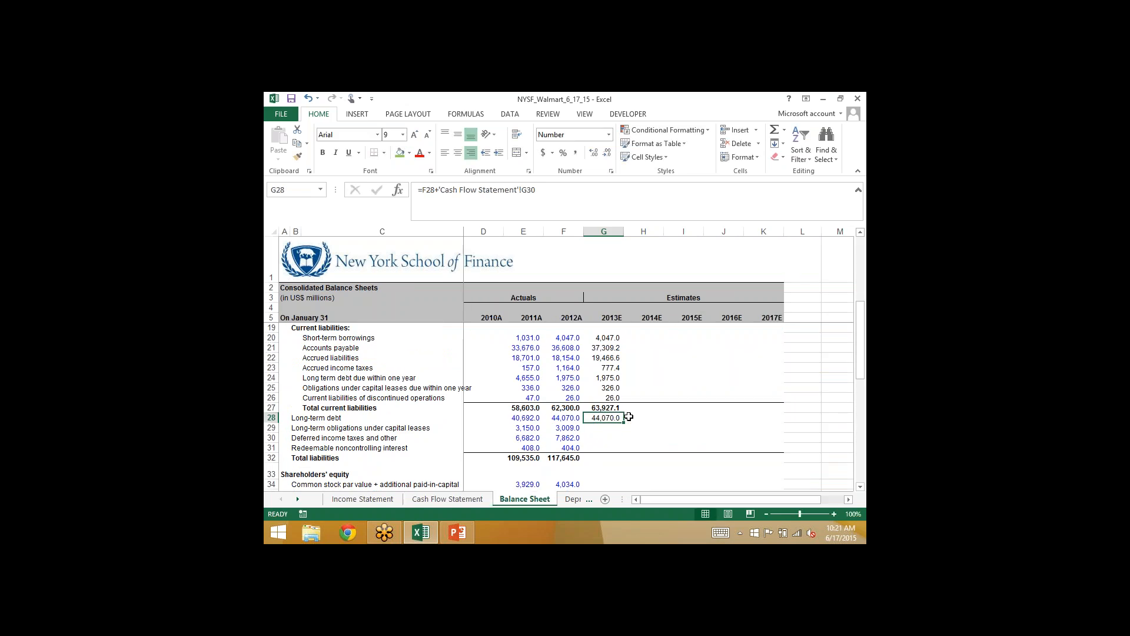
key("Down")
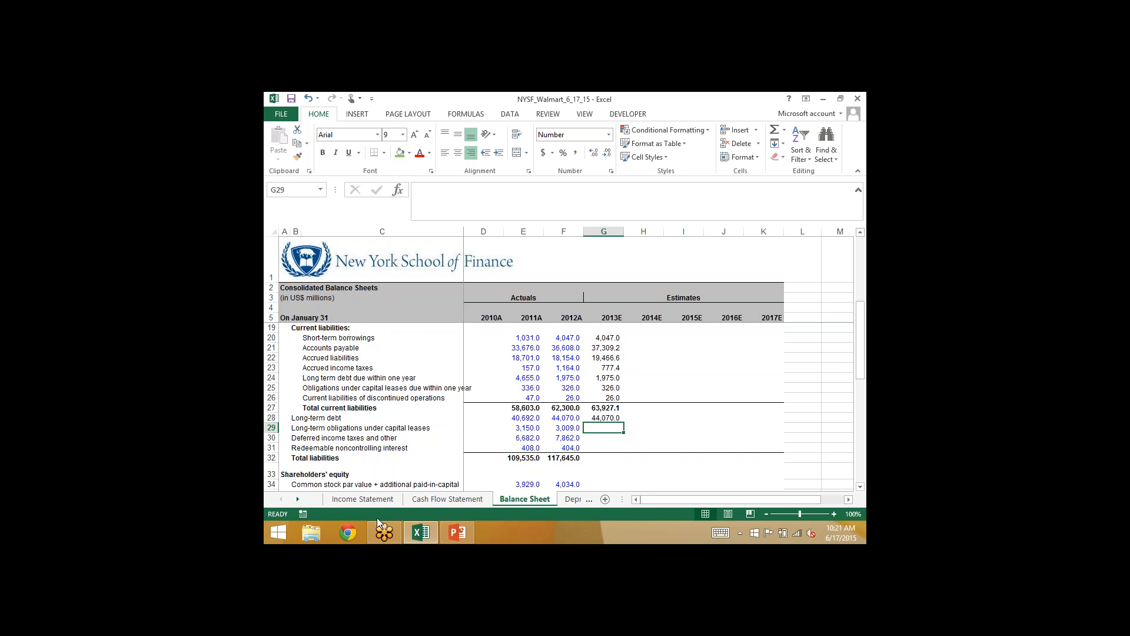
- Mark the 2013E capital lease obligations cell, G35 in the Cash Flow Statement, with the green fill
left_click(450, 499)
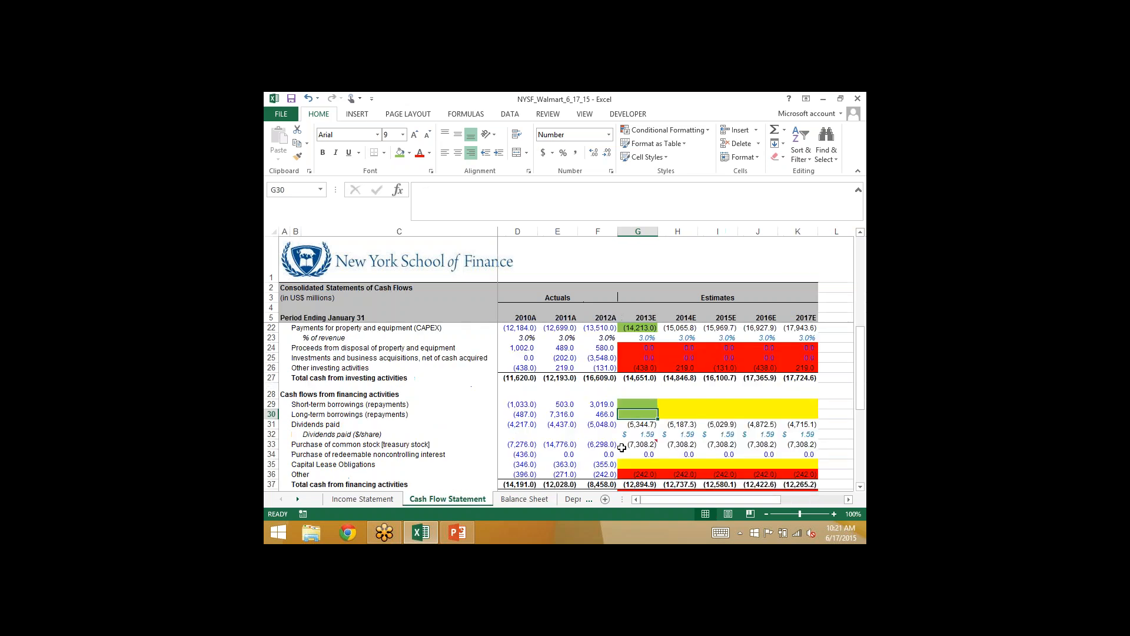
left_click(635, 465)
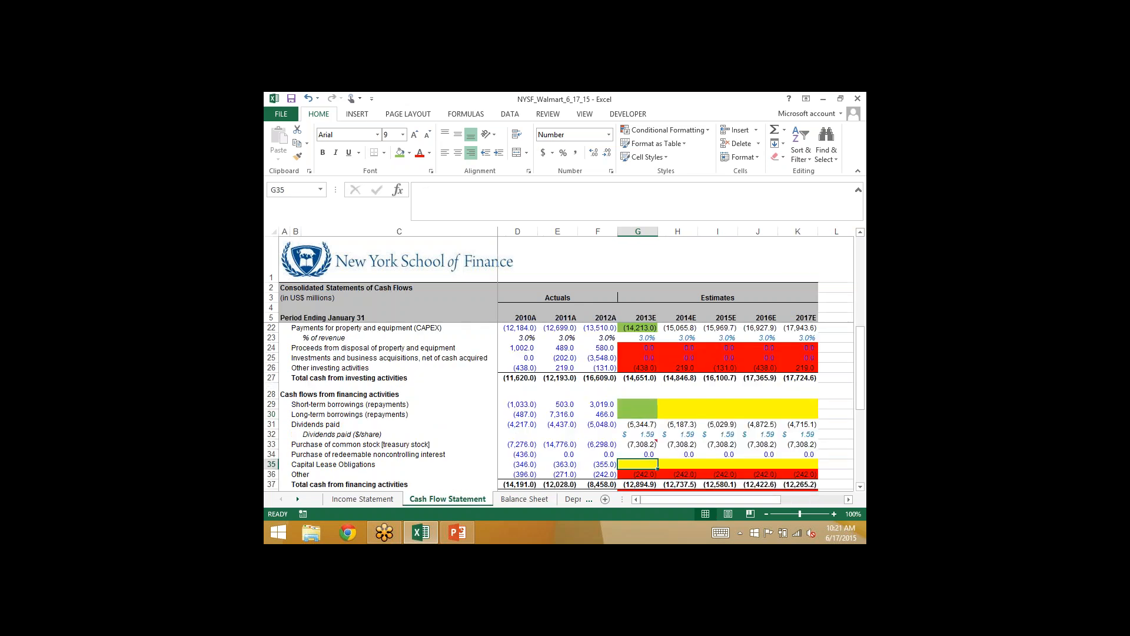
left_click(399, 156)
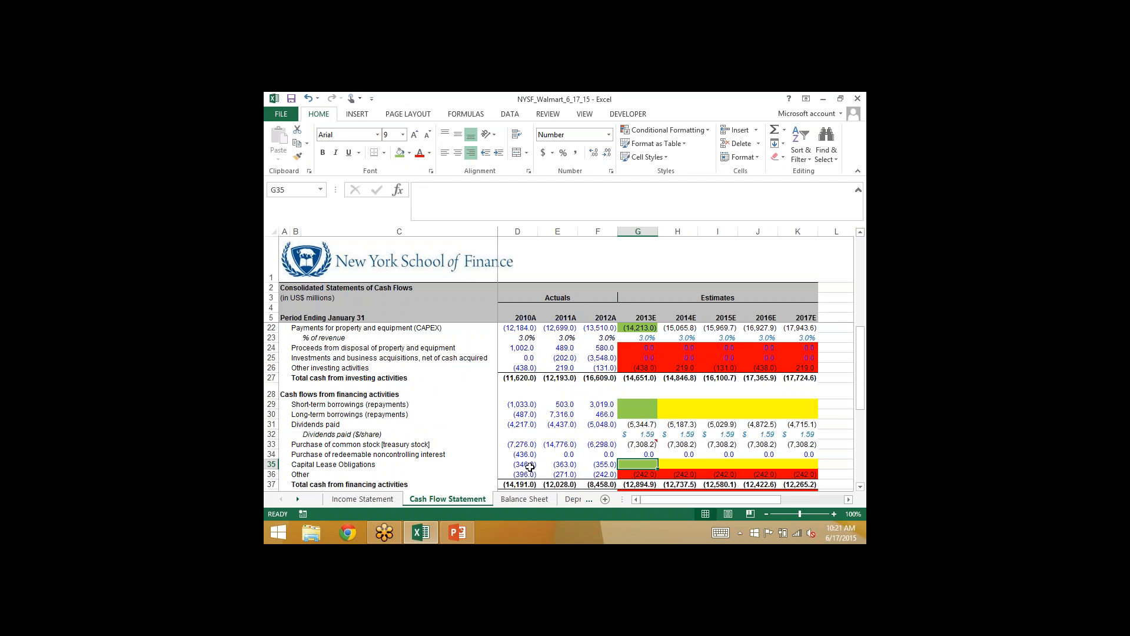
- Project 2013E long-term obligations under capital leases in Balance Sheet G29 with =F29+'Cash Flow Statement'!G35
left_click(517, 506)
type("=")
key("Left")
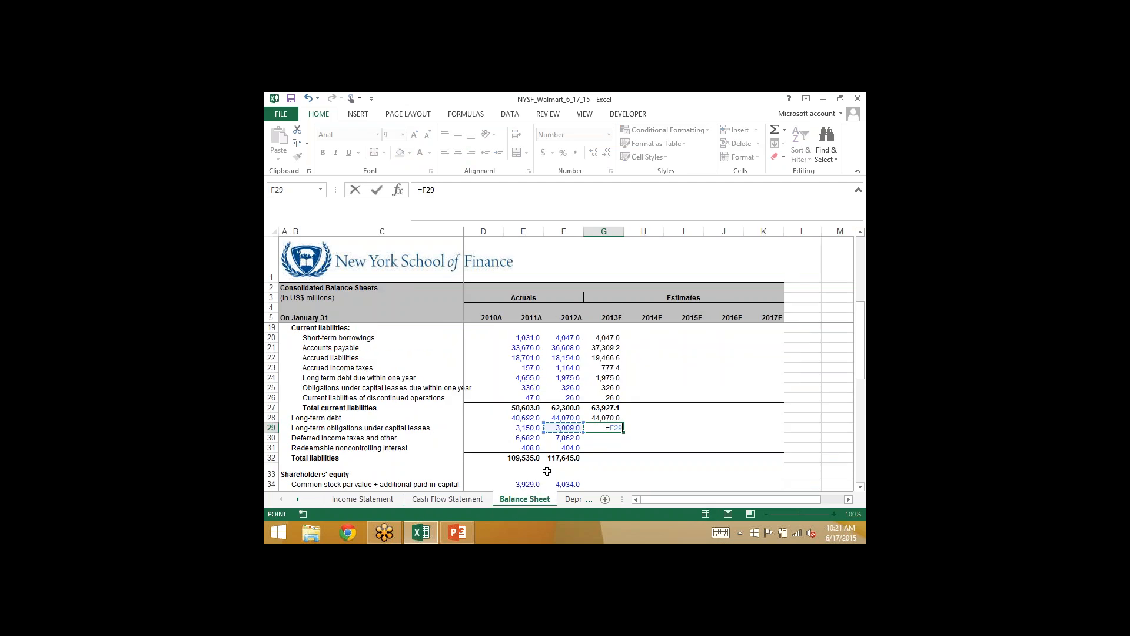
type("+")
left_click(450, 499)
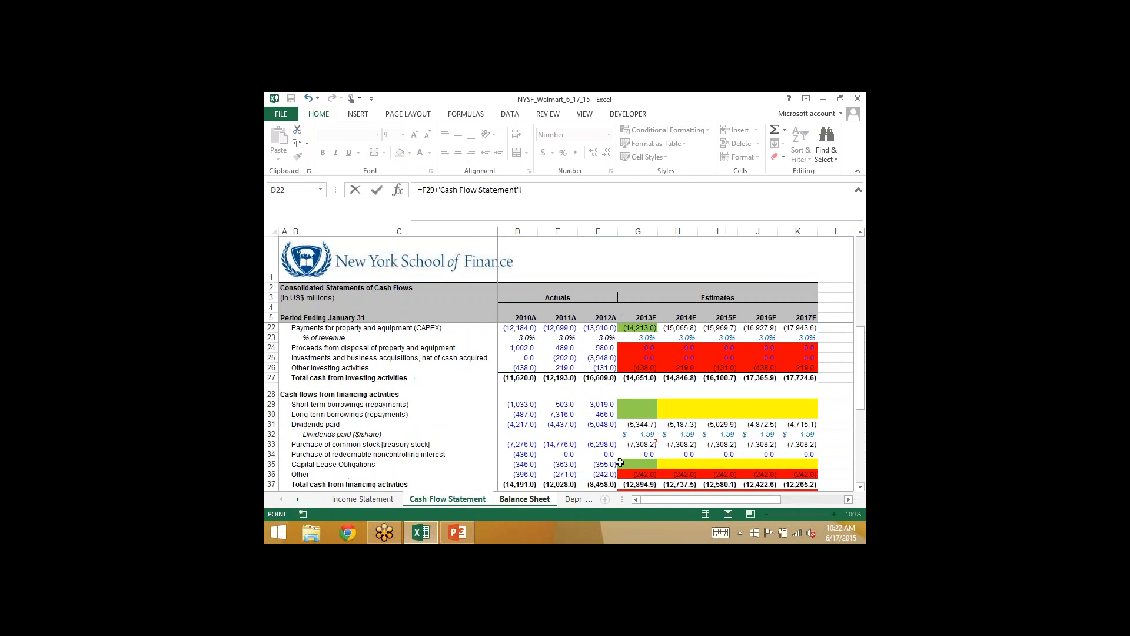
left_click(627, 463)
key("Return")
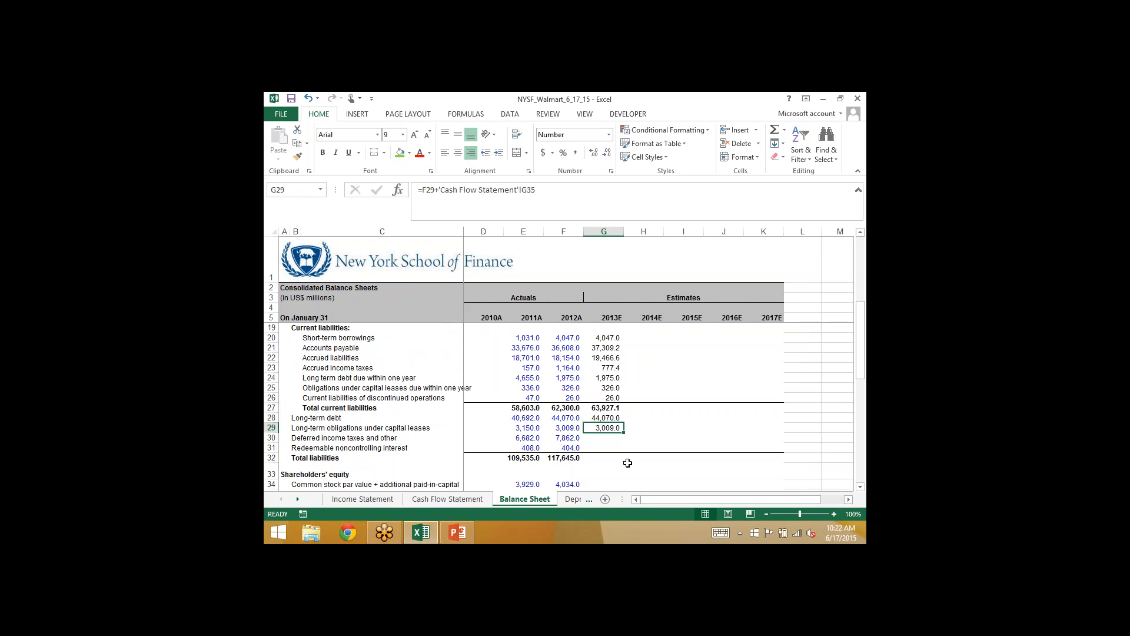
- Project 2013E deferred income taxes and other in Balance Sheet G30 with =F30+'Cash Flow Statement'!G10
key("Down")
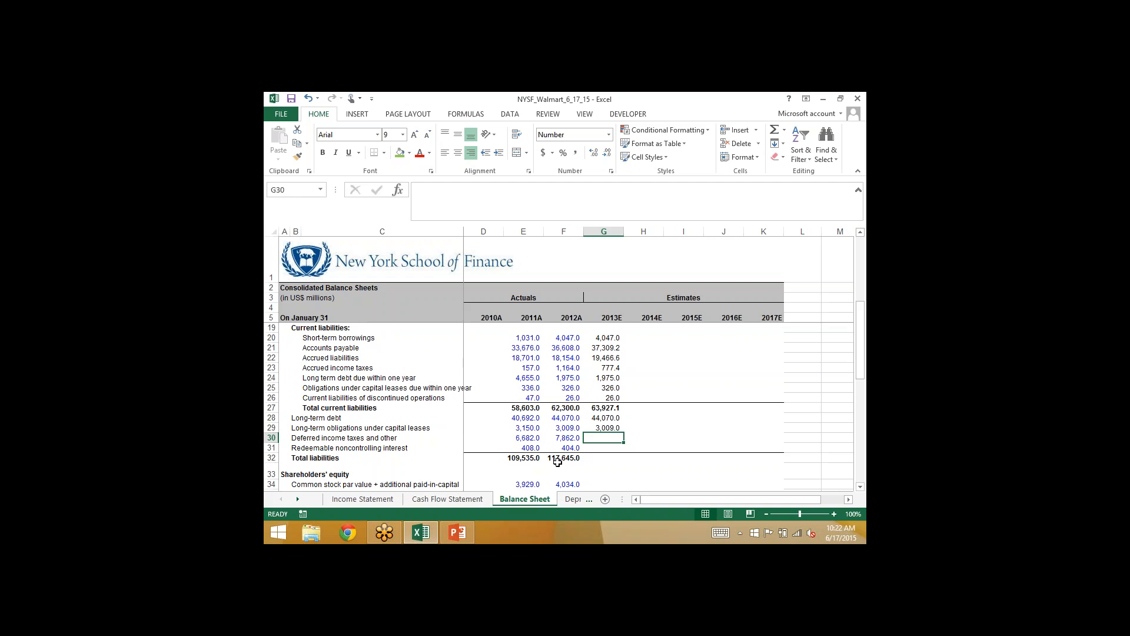
type("=")
key("Left")
type("+")
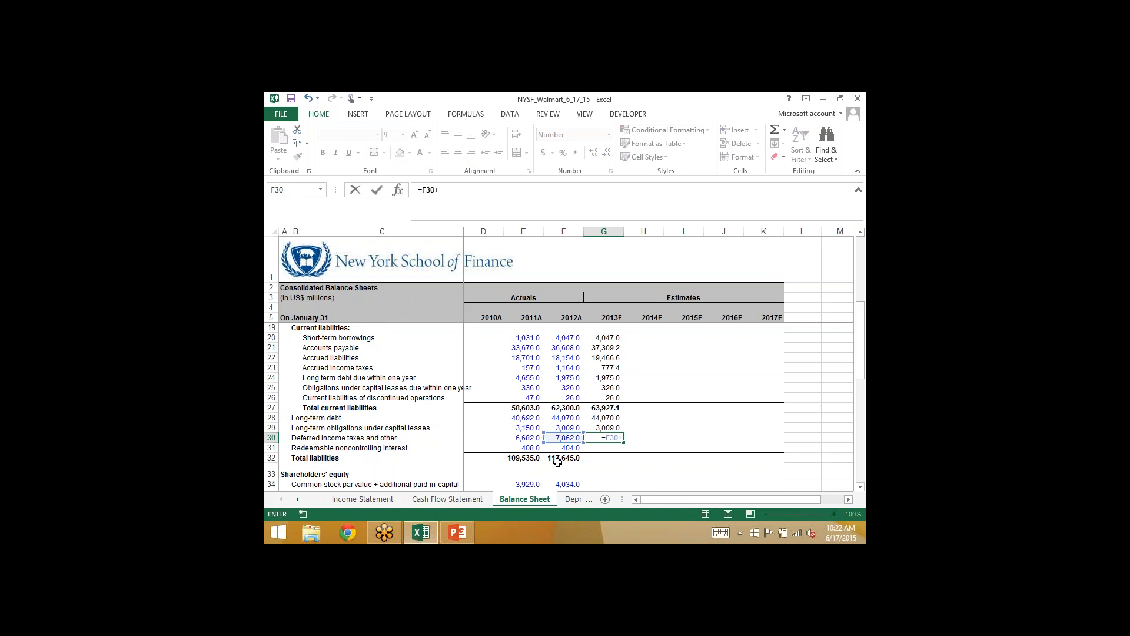
left_click(451, 498)
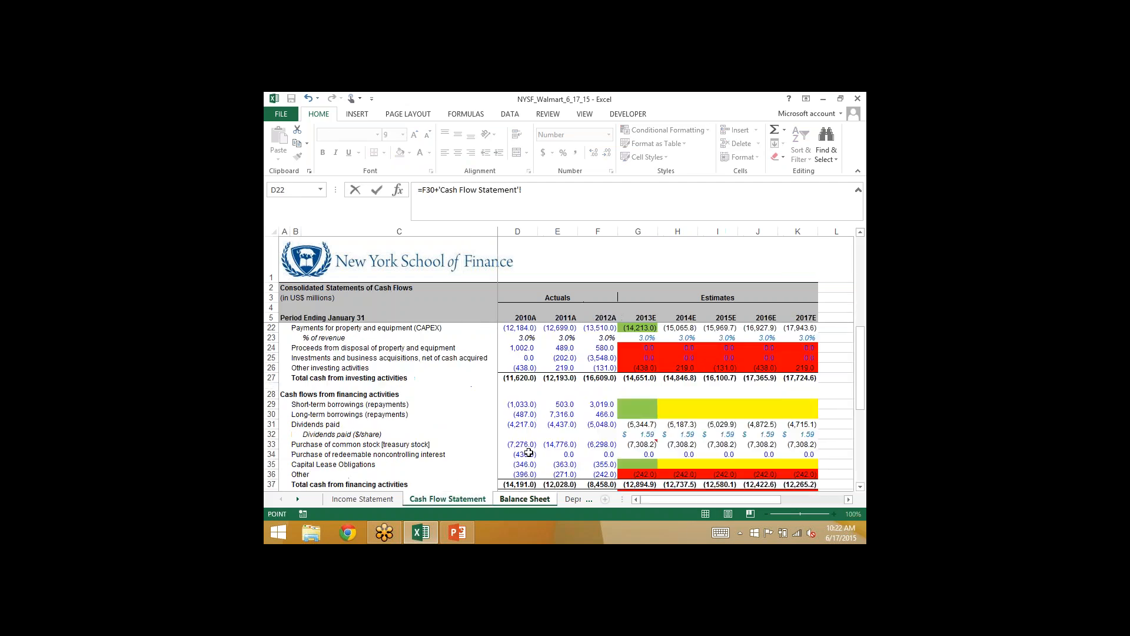
key("Up")
key("Up")
key("Up")
key("Up")
key("Up")
key("Up")
key("Up")
key("Up")
key("Up")
key("Up")
key("Up")
key("Up")
key("Right")
key("Right")
key("Right")
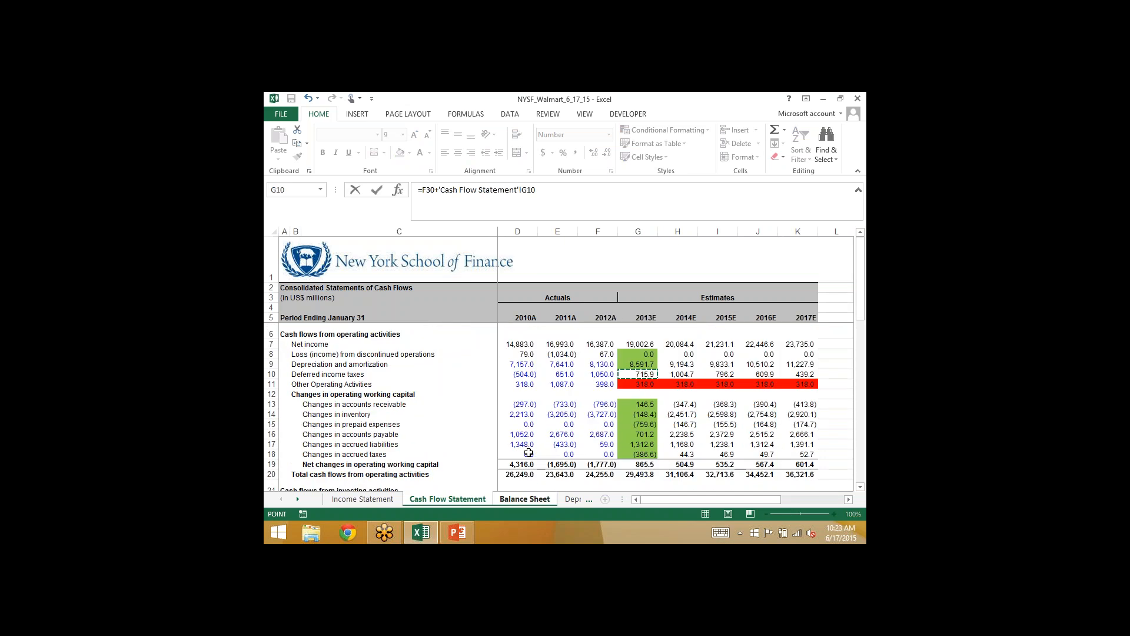
key("Return")
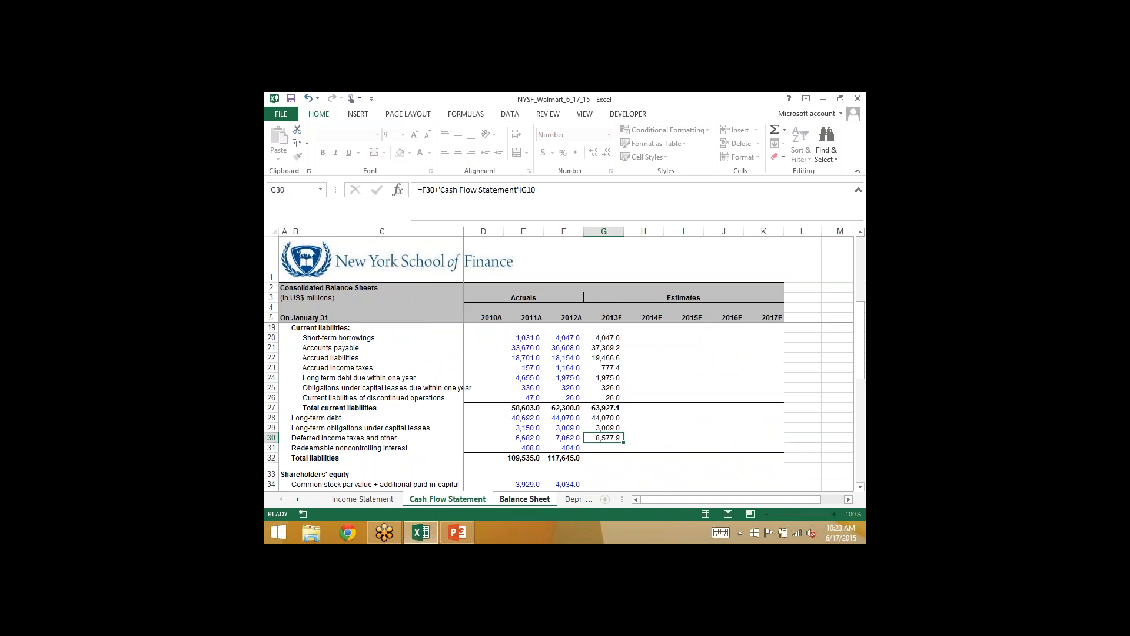
key("Up")
- Mark the 2013E deferred income taxes cell, G10 in the Cash Flow Statement, with the green fill
left_click(439, 498)
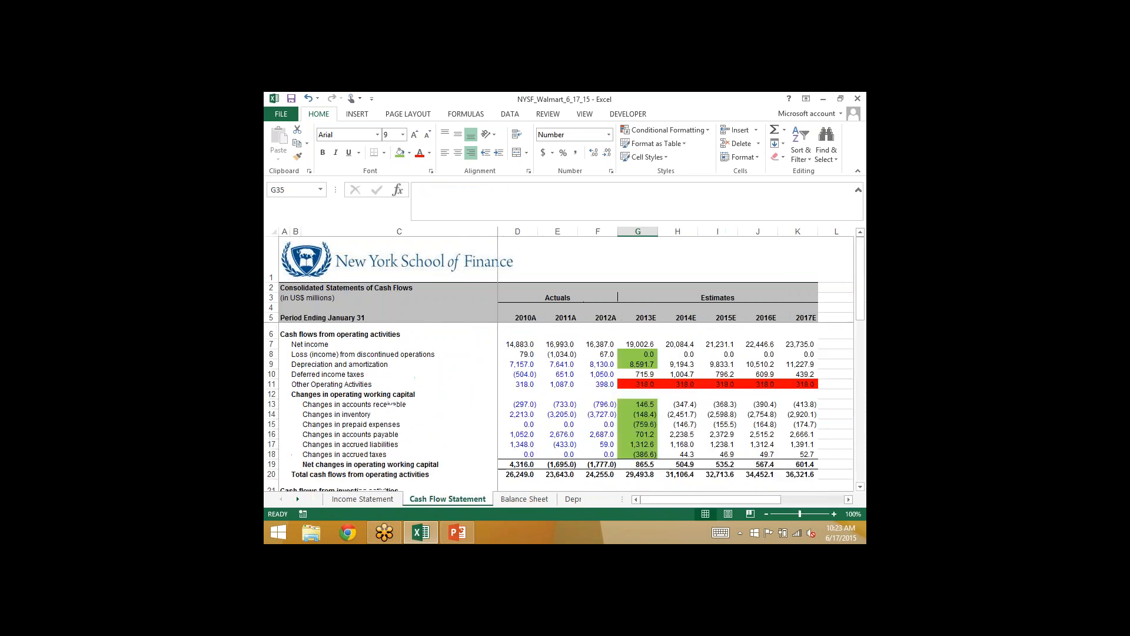
left_click(633, 375)
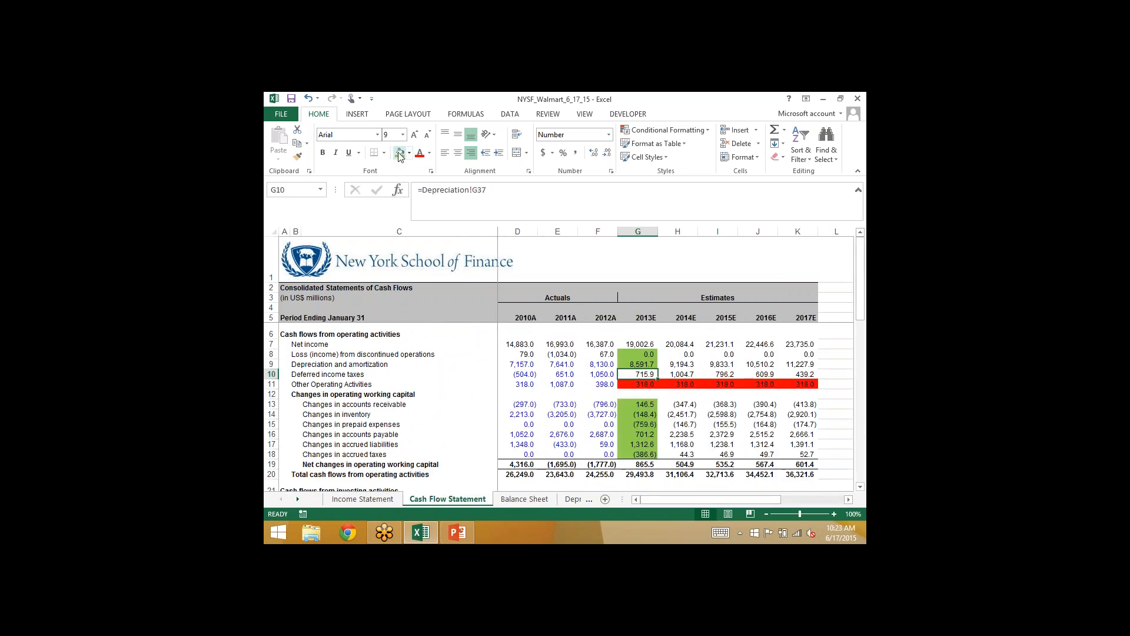
left_click(512, 500)
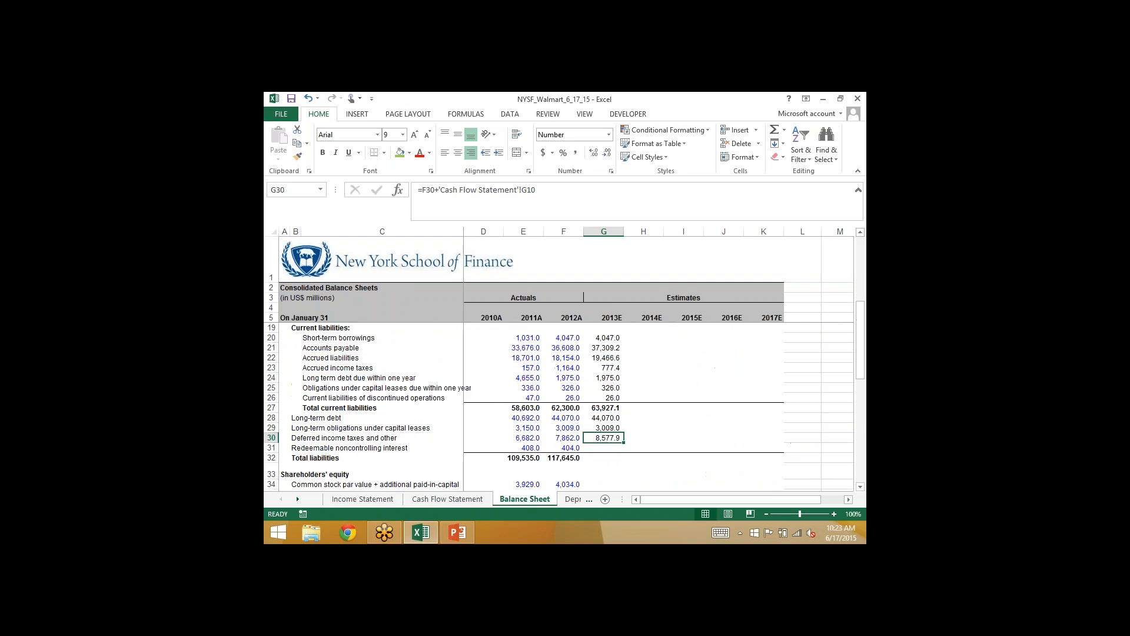
- Mark the 2013E purchase of redeemable noncontrolling interest cell, G34 in the Cash Flow Statement, with the green fill
left_click(602, 447)
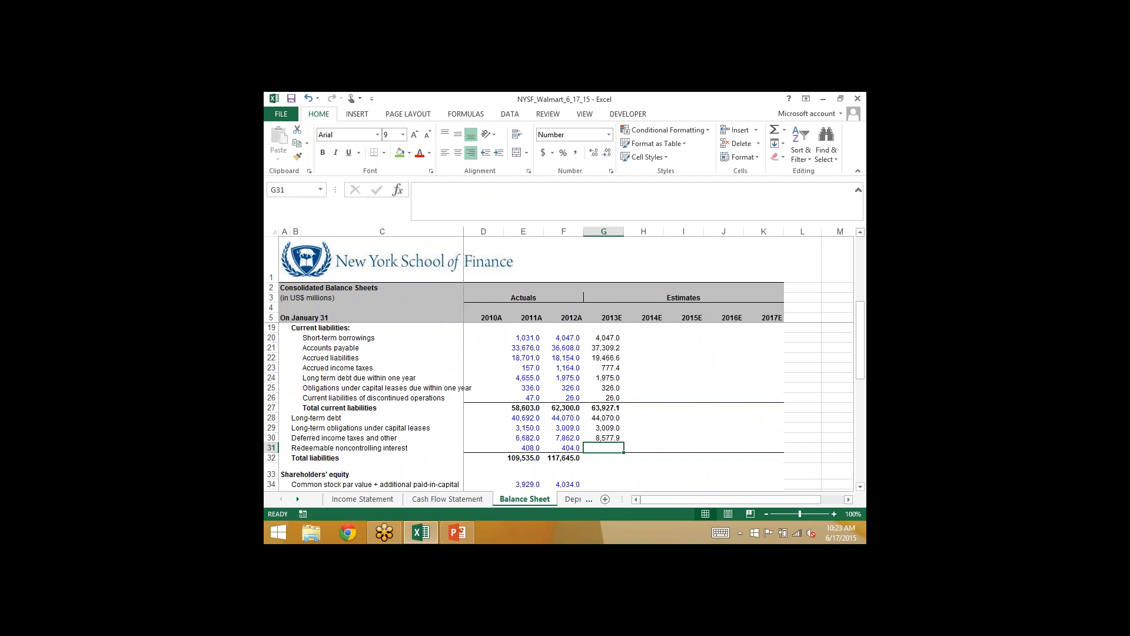
left_click(605, 439)
left_click(598, 448)
left_click(448, 498)
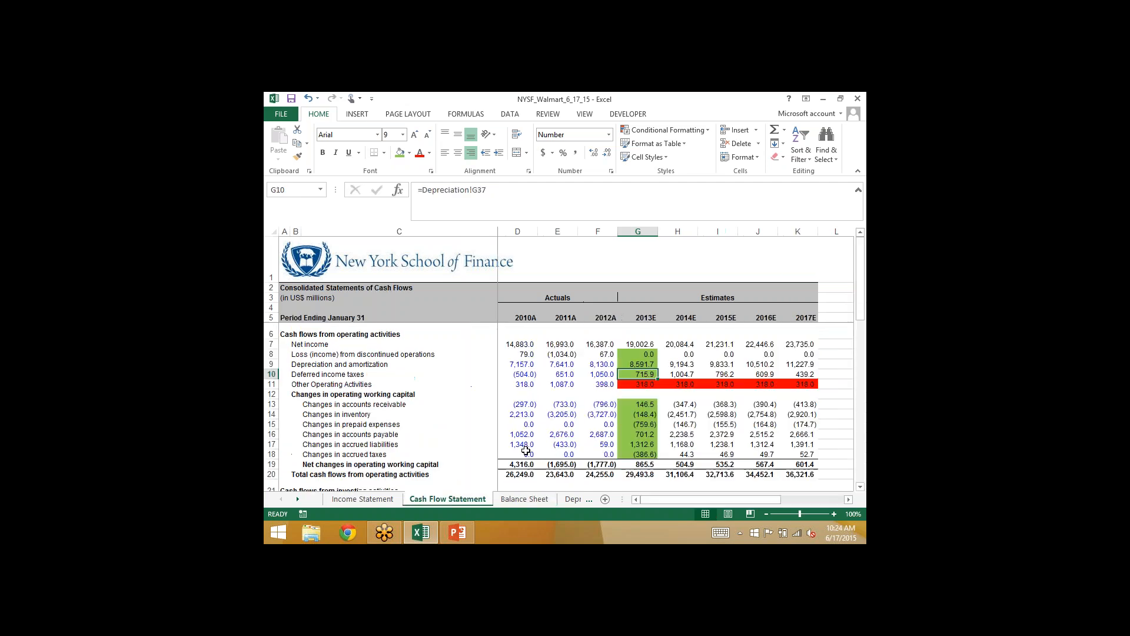
scroll(563, 442, "down", 4)
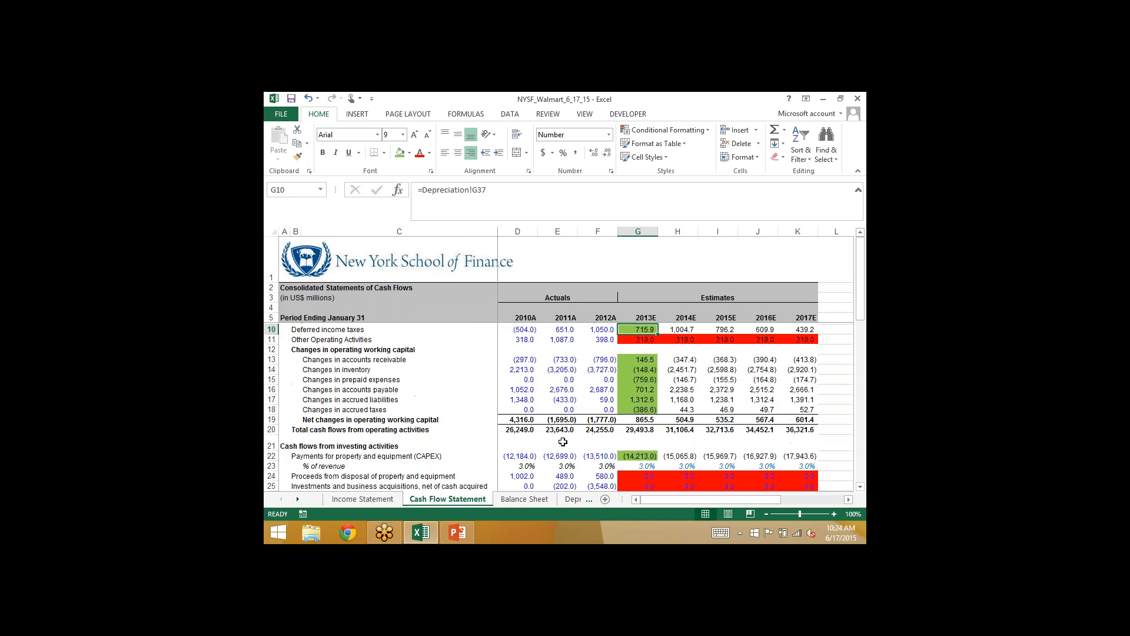
scroll(562, 441, "down", 3)
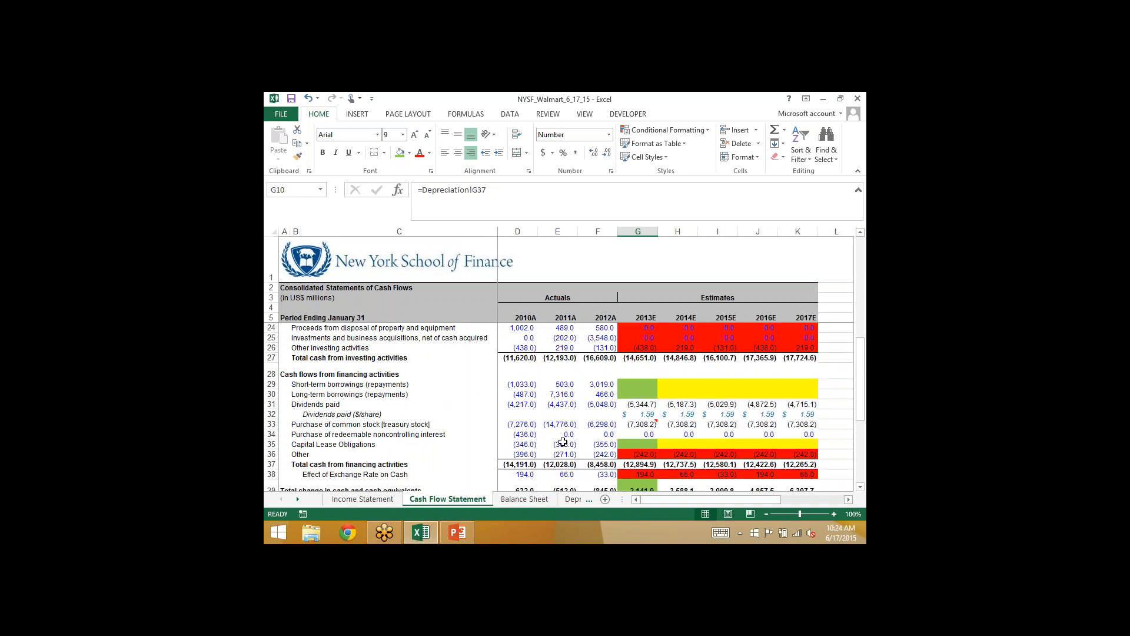
left_click(295, 434)
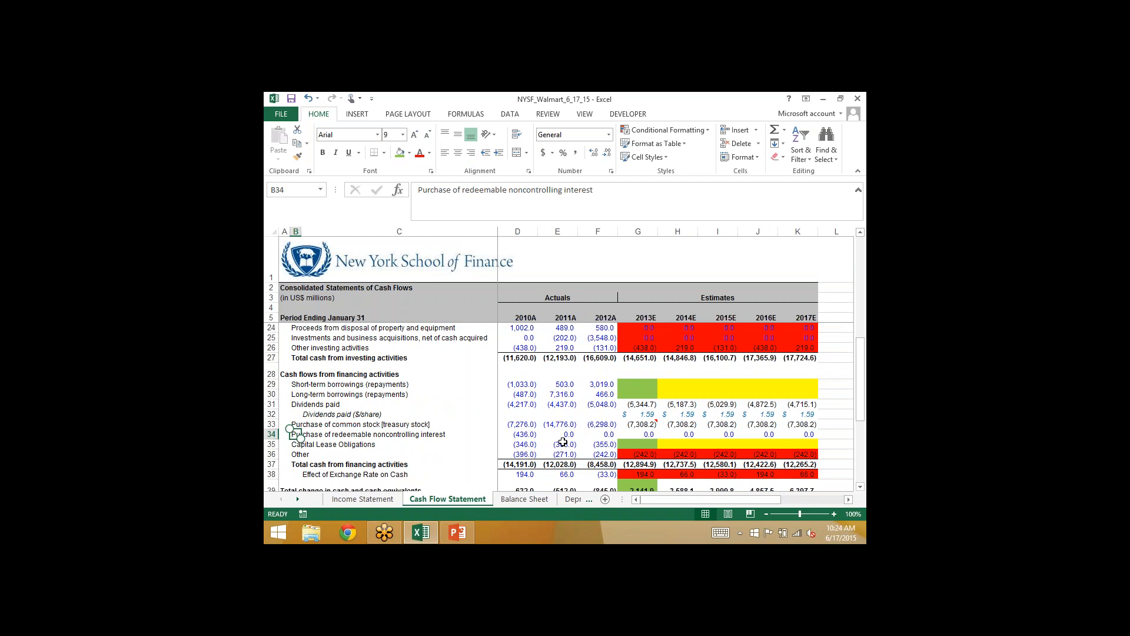
key("Right")
key("Right")
key("Right")
key("Right")
key("Right")
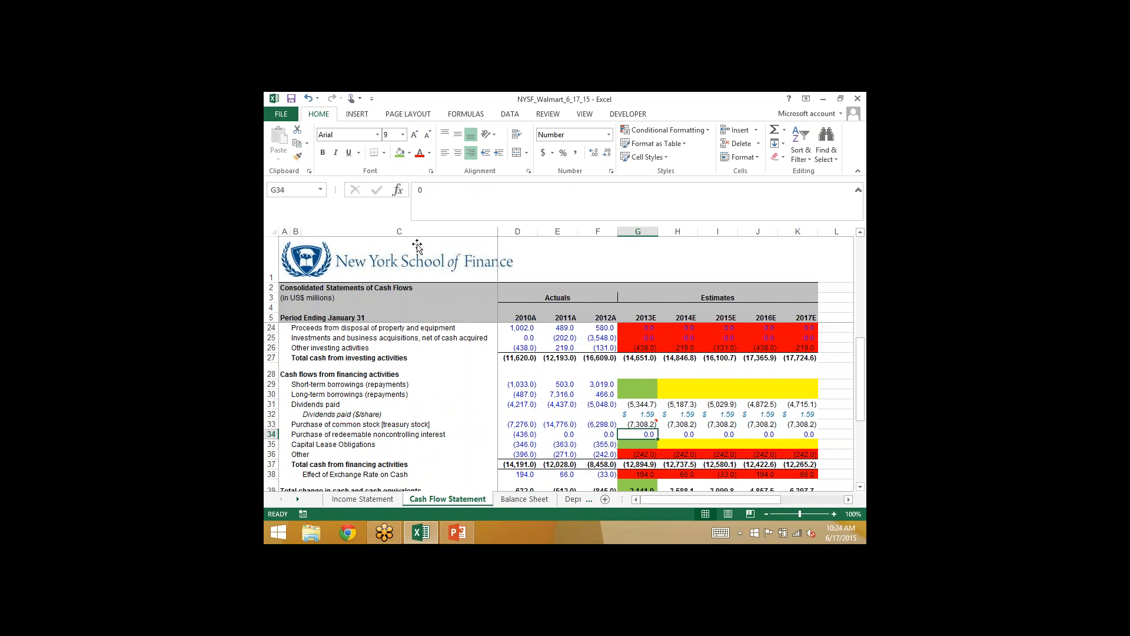
left_click(399, 153)
- Project 2013E redeemable noncontrolling interest in Balance Sheet G31 with =F31+'Cash Flow Statement'!G34
left_click(517, 500)
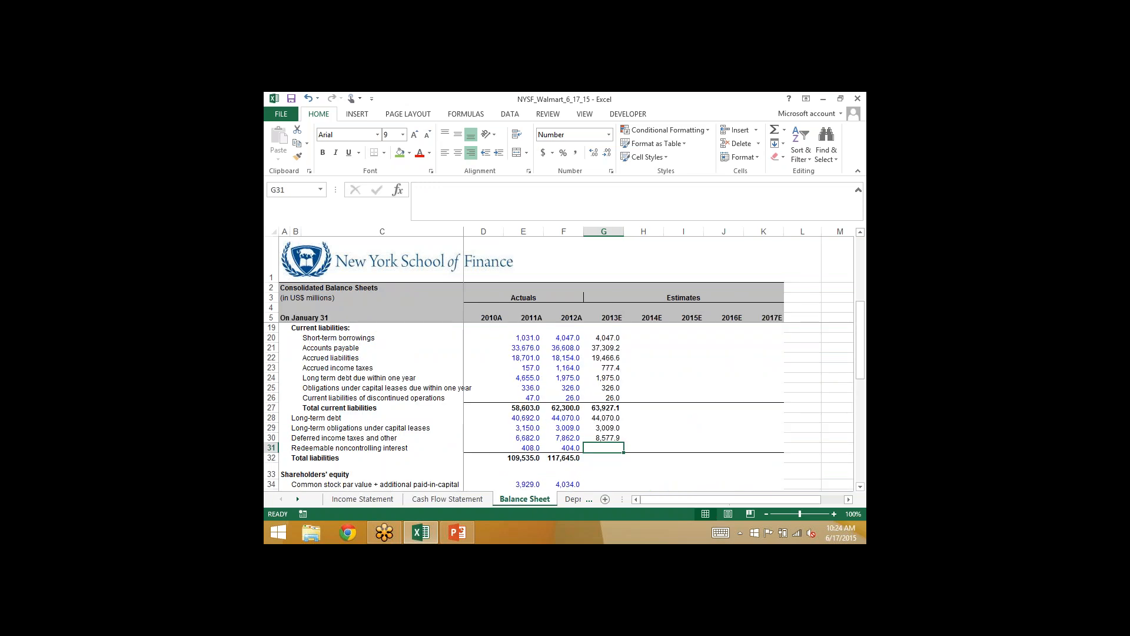
type("=")
key("Left")
type("+")
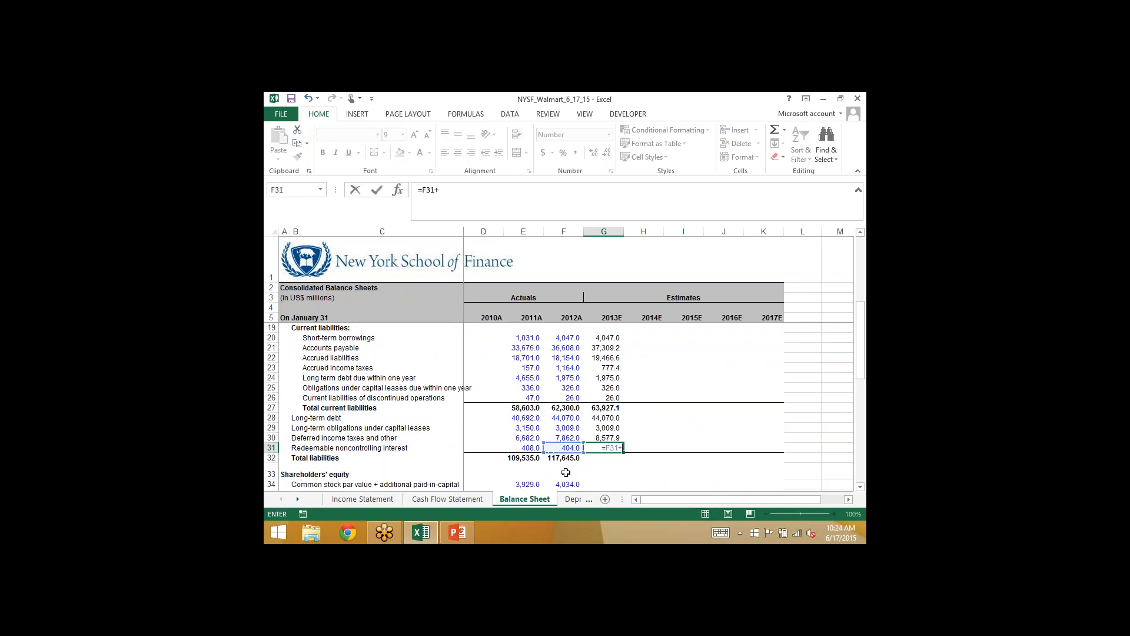
left_click(459, 499)
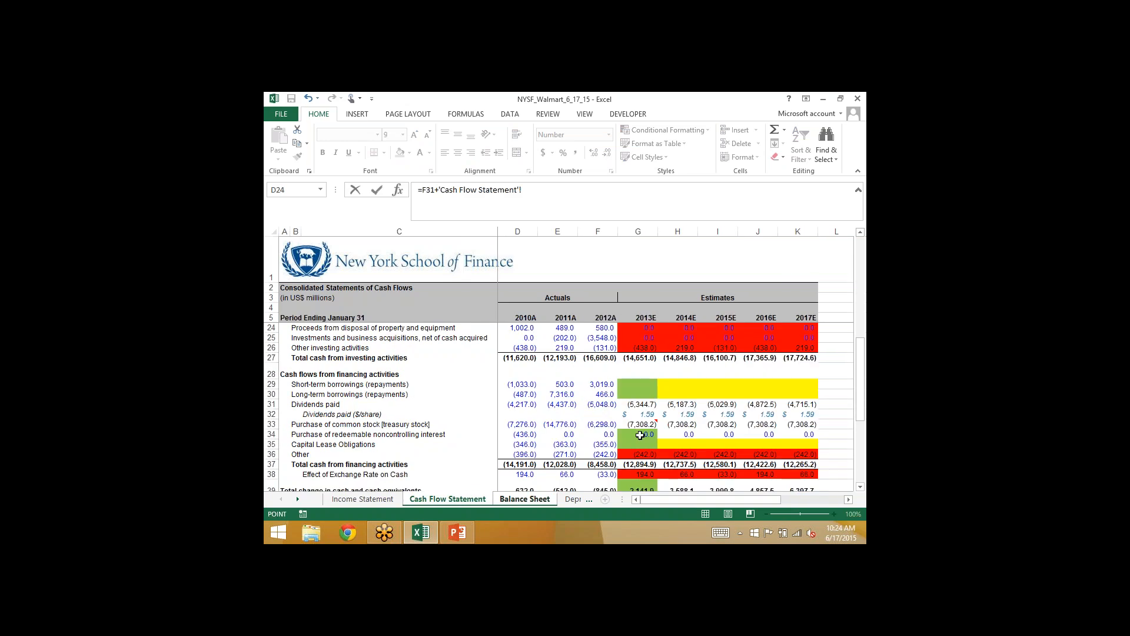
left_click(641, 434)
key("Return")
- Copy the 2012A total liabilities sum formula from F32 across to 2013E in G32
key("Left")
key("shift+Right")
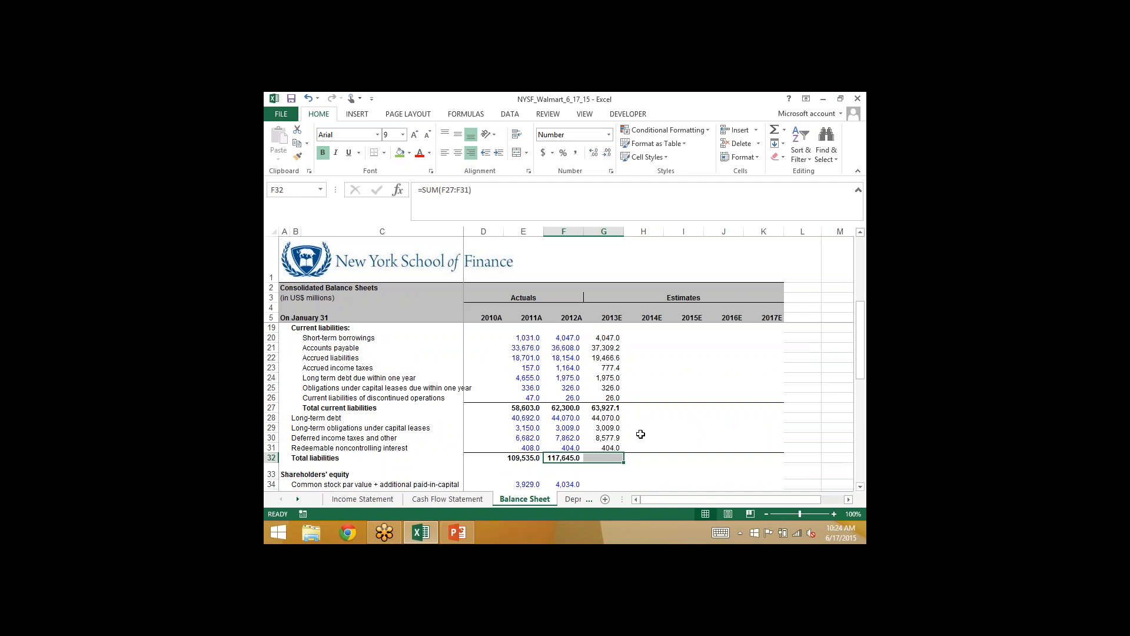
key("ctrl+r")
key("Down")
key("Right")
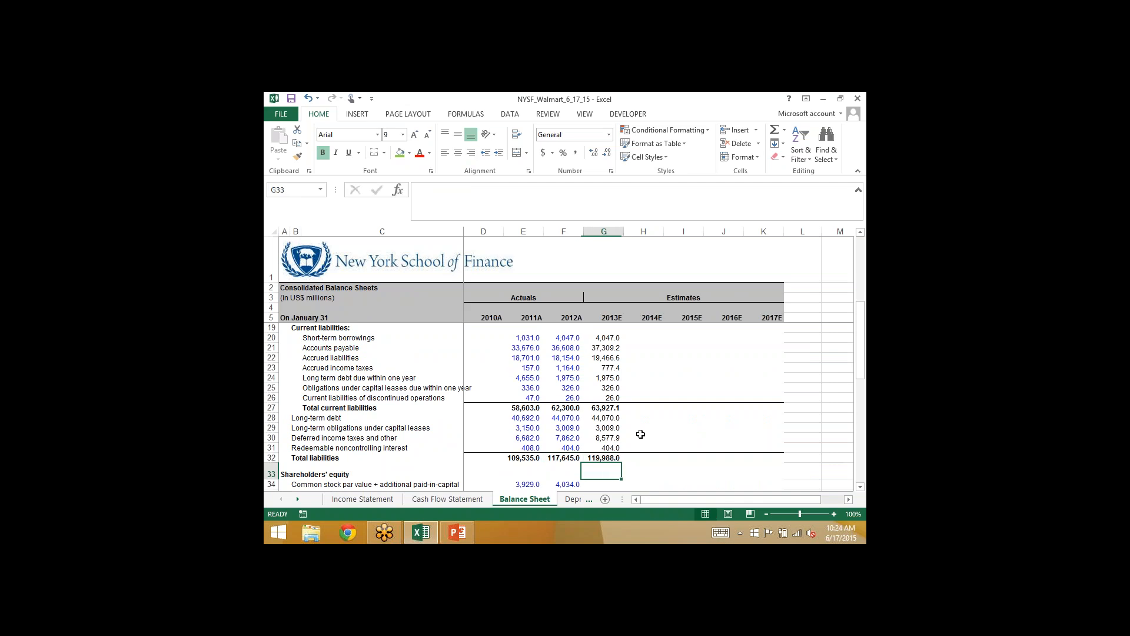
- Go to the 2013E retained earnings cell, G35, and save the workbook
key("Down")
key("Down")
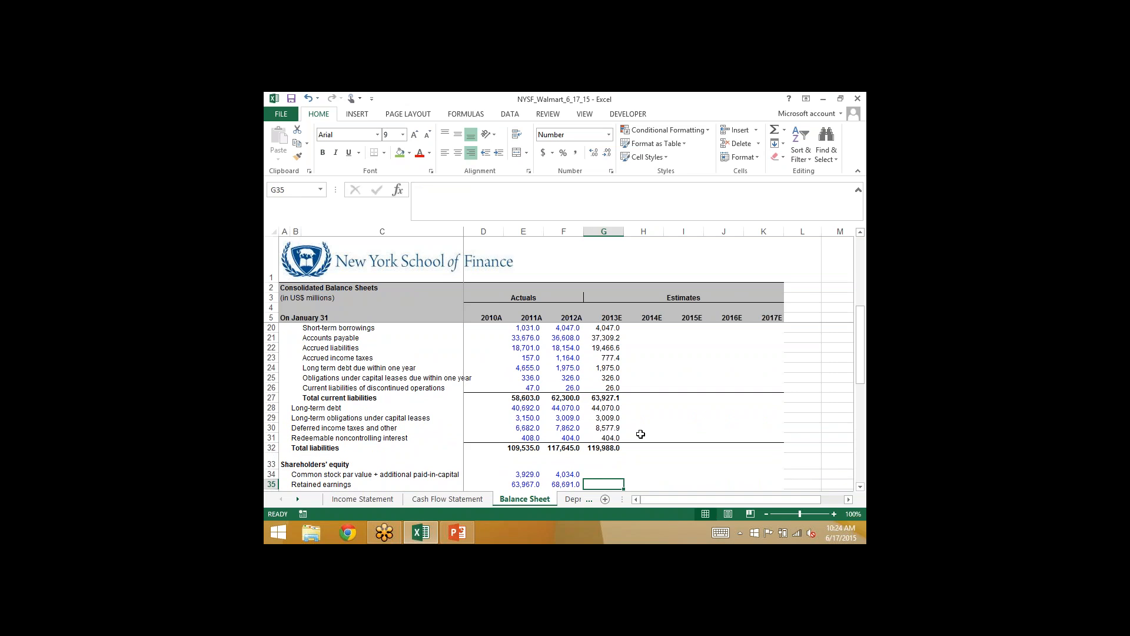
key("ctrl+s")
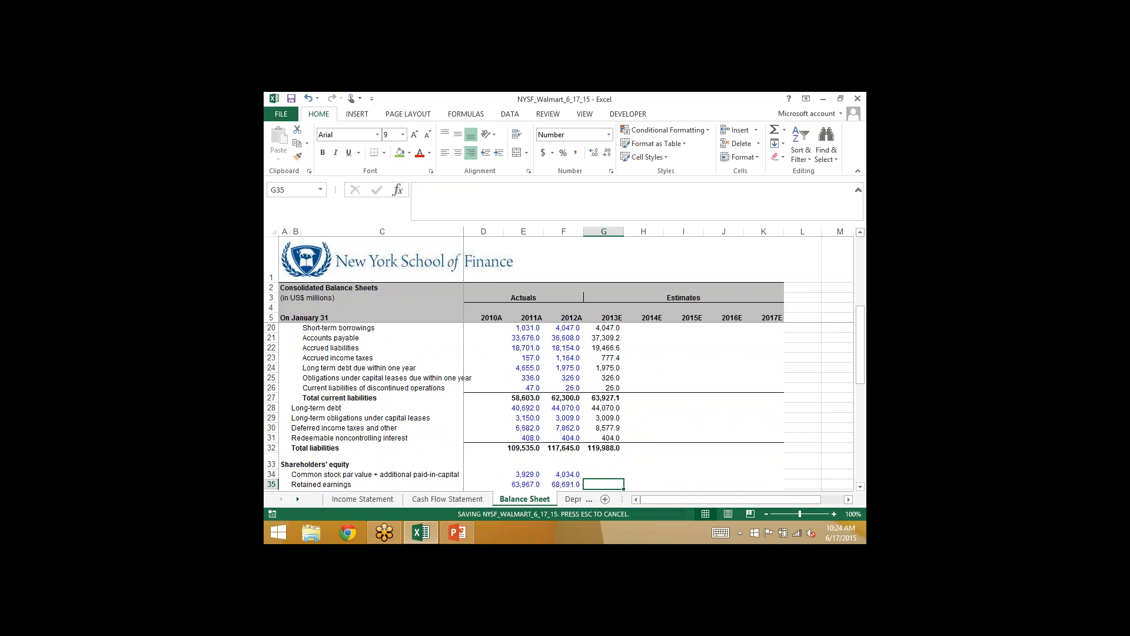
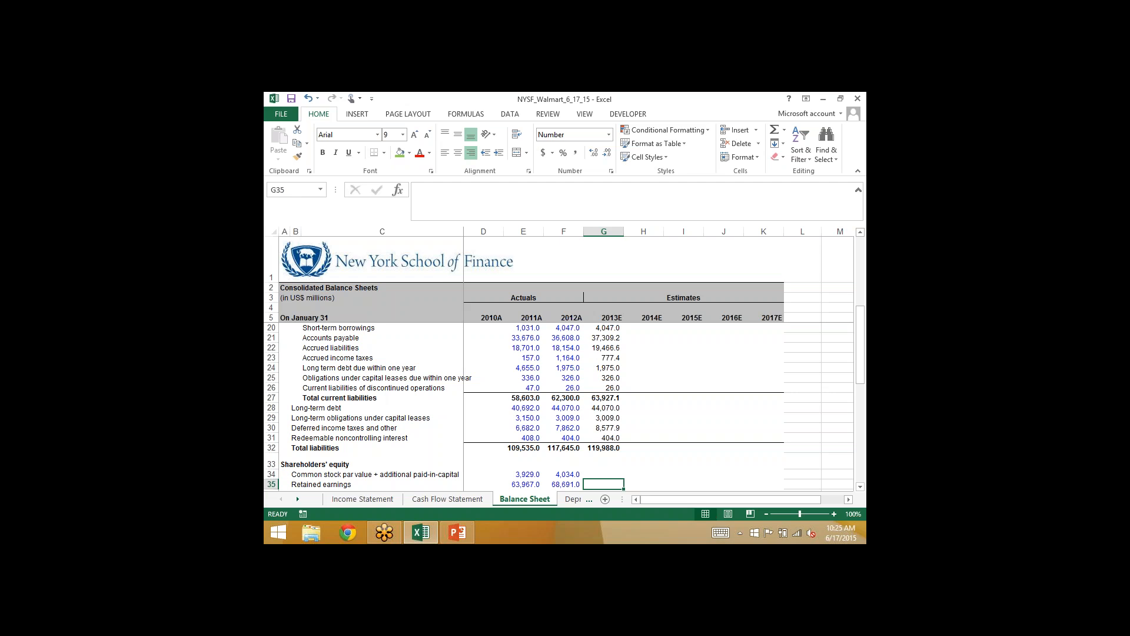
- Review the 2013E liabilities and shareholders' equity rows in the Balance Sheet, ending on common stock and additional paid-in capital, G34
key("Down")
key("Down")
key("Down")
key("Down")
key("Up")
key("Up")
key("Up")
key("Up")
key("Up")
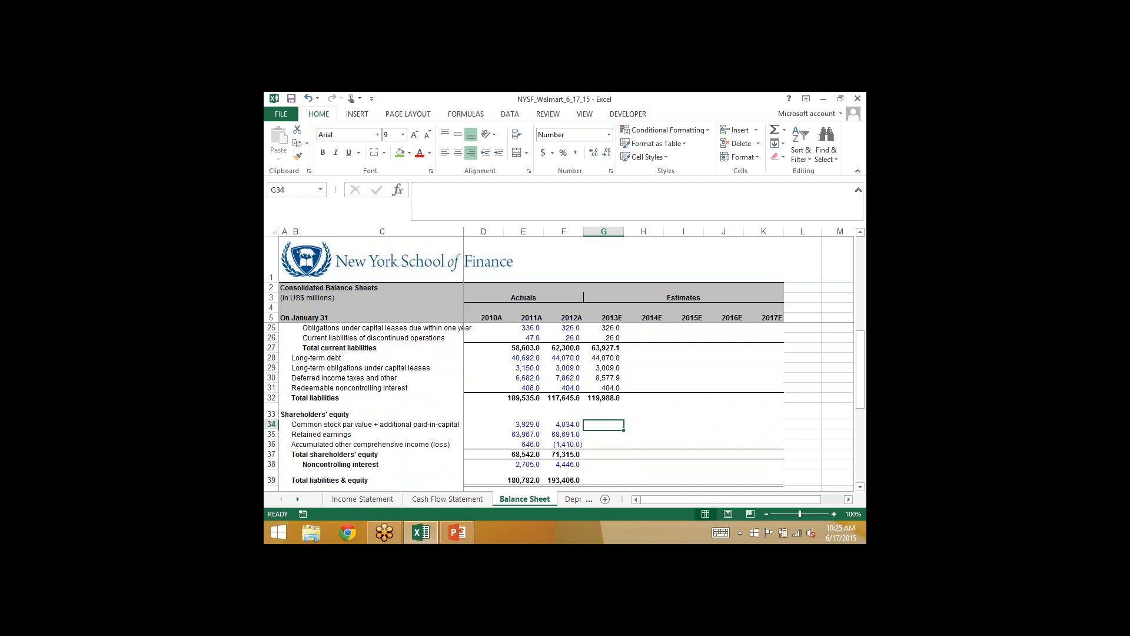
key("Up")
key("Up")
key("Up")
key("Up")
key("Up")
key("Up")
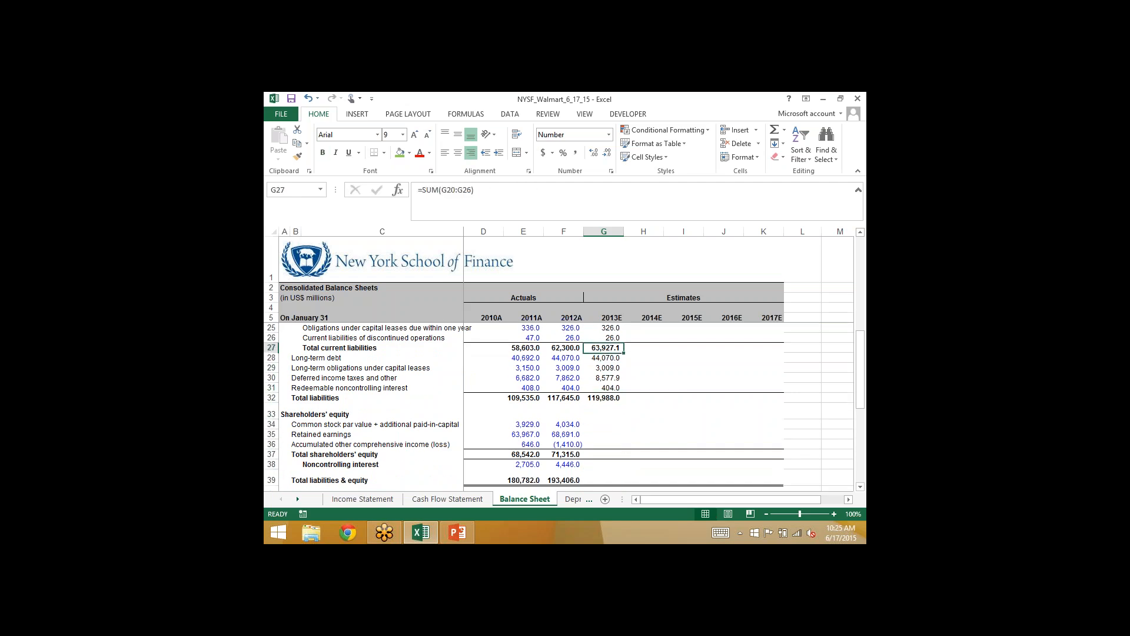
key("Down")
key("Down")
key("Down")
key("Down")
key("Down")
key("Down")
key("Down")
key("Down")
key("Down")
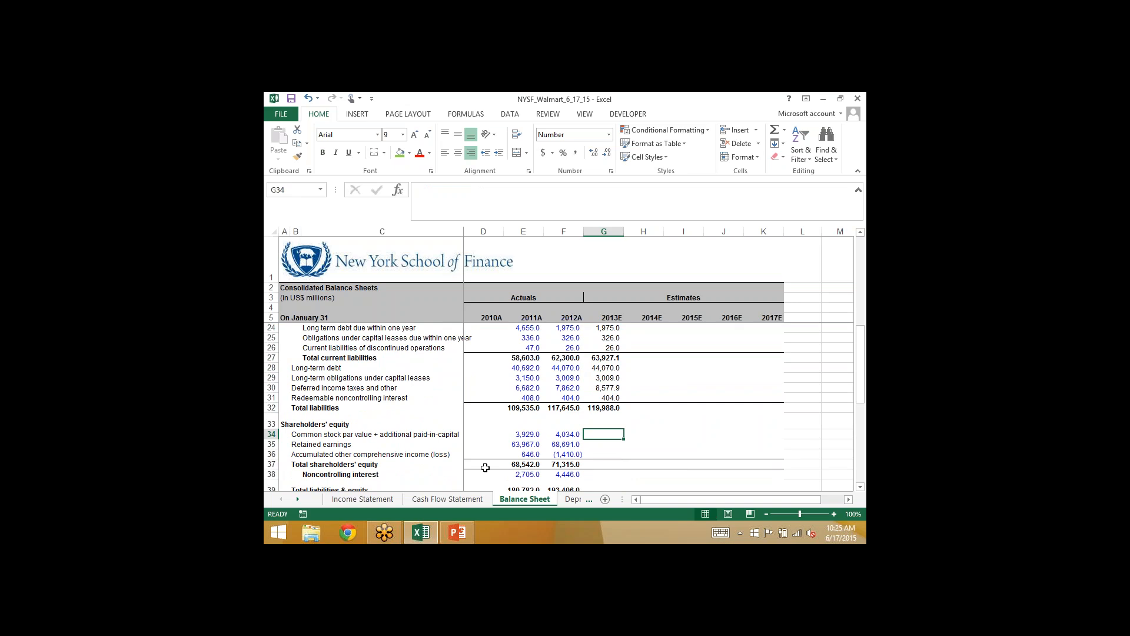
- Examine the 2013E financing lines around the purchase of common stock (treasury stock), G33, in the Cash Flow Statement
left_click(442, 498)
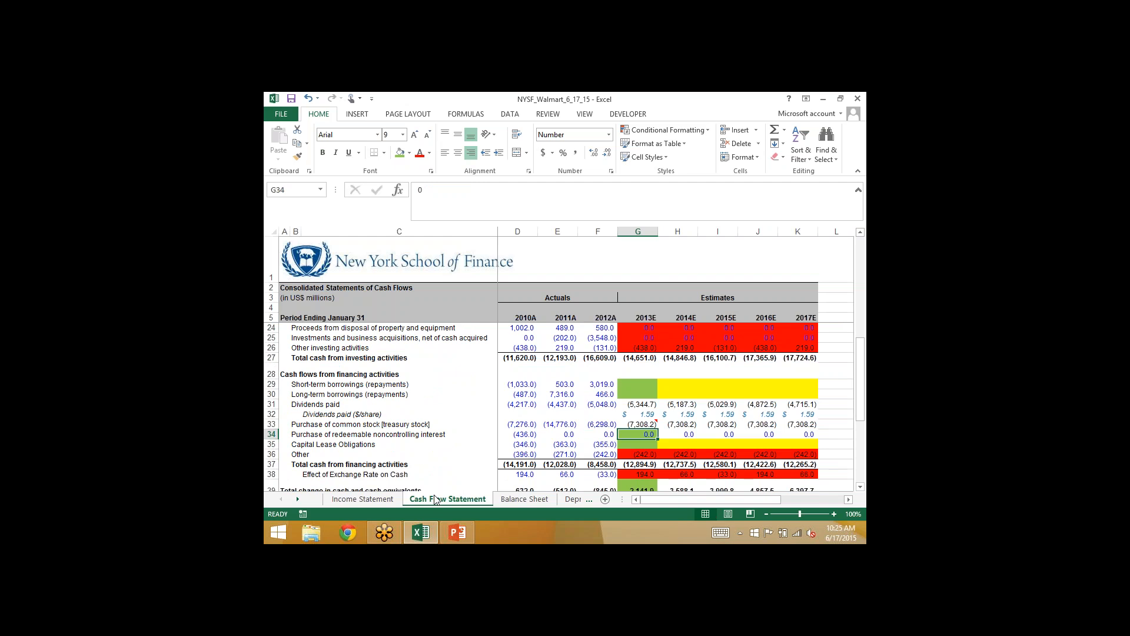
key("Up")
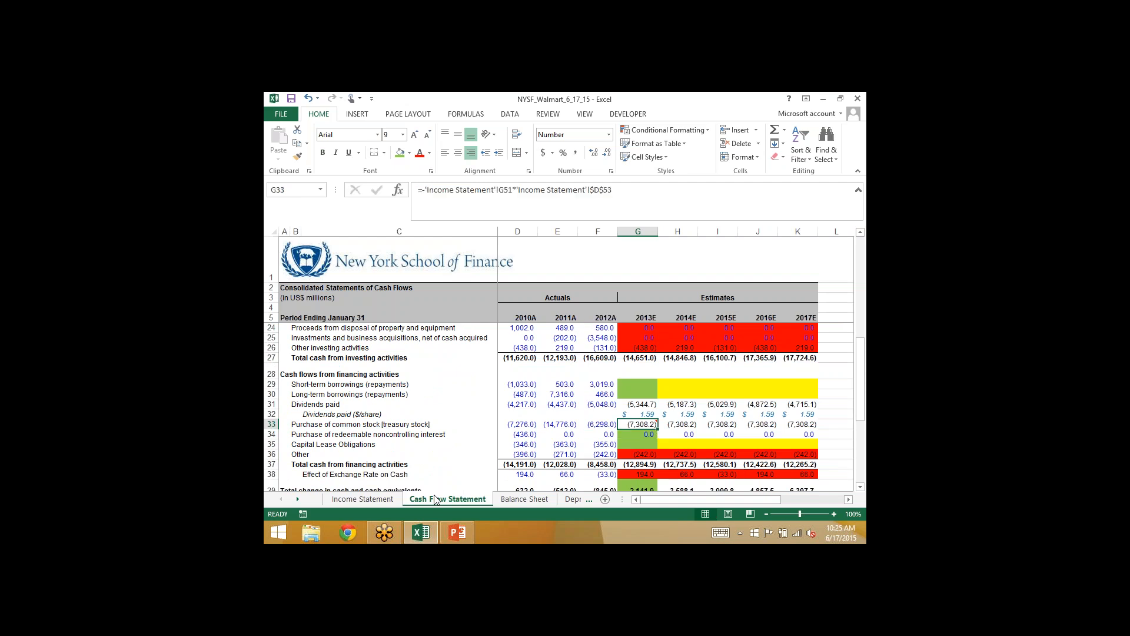
key("Up")
key("Down")
key("Down")
key("Down")
key("Down")
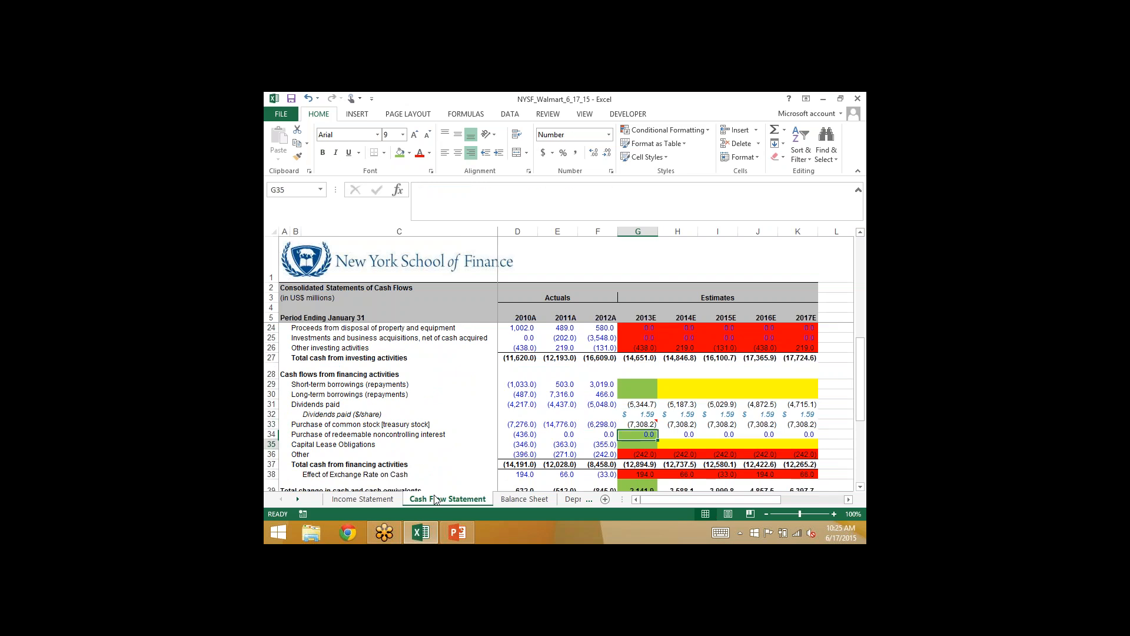
key("Up")
key("Up")
key("Up")
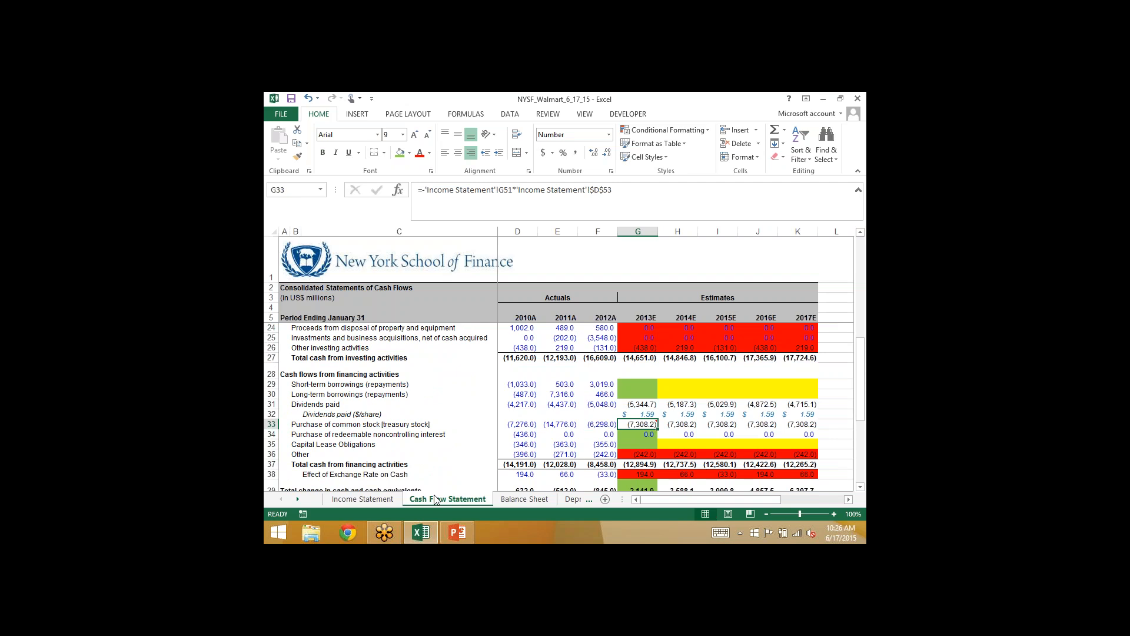
- Hold 2013E common stock and additional paid-in capital at the 2012A balance by entering =F34 in Balance Sheet G34
left_click(524, 500)
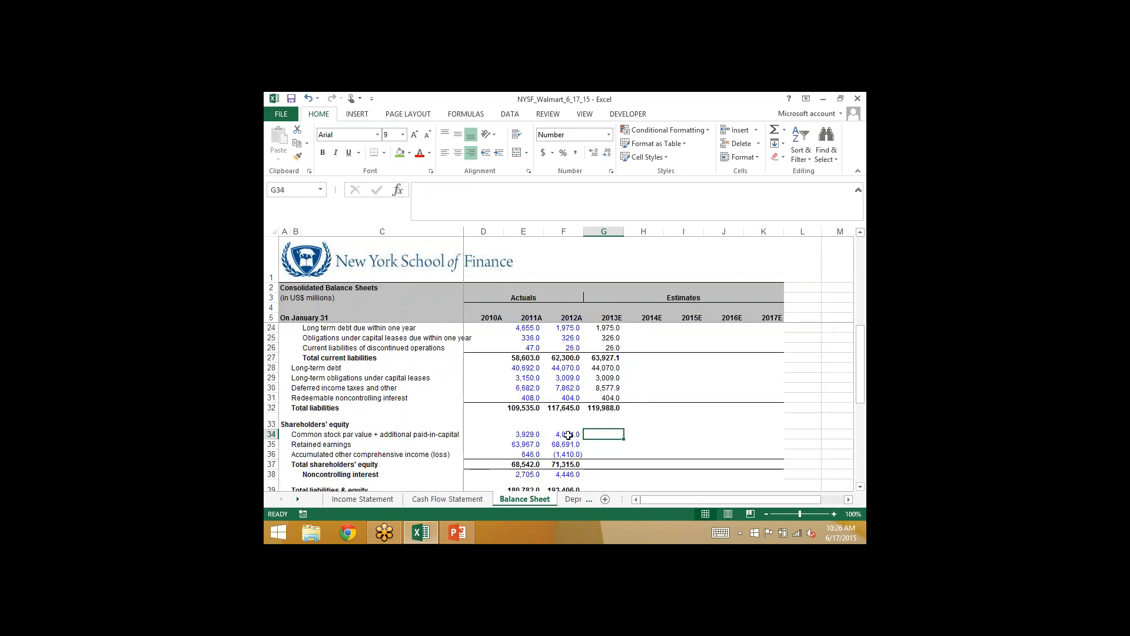
left_click(569, 435)
left_click(598, 434)
type("=")
key("Left")
key("Return")
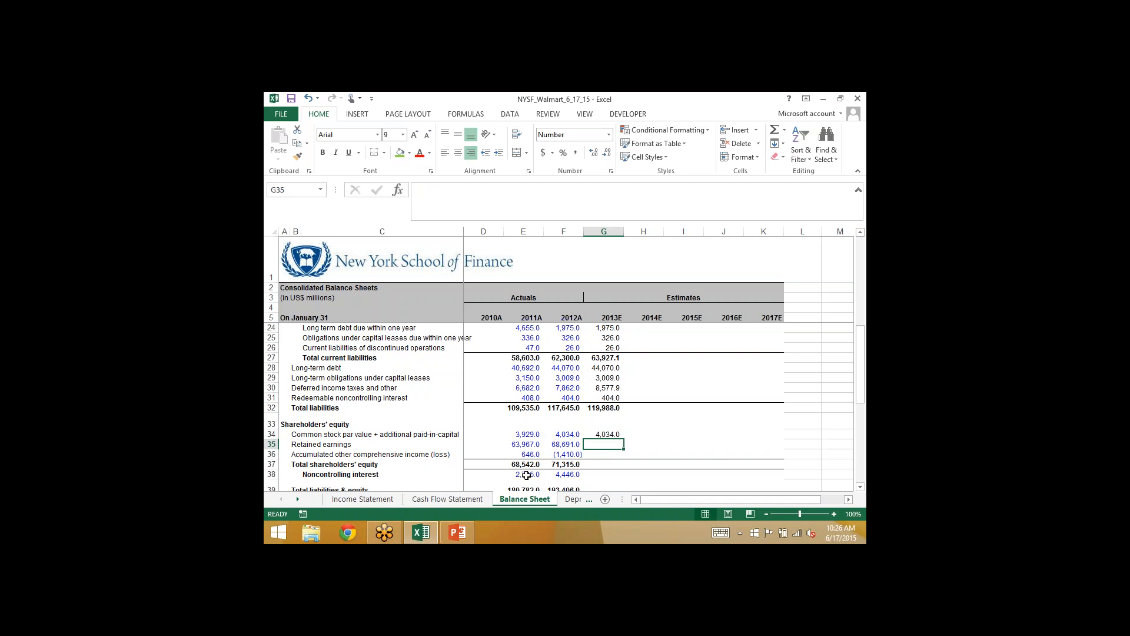
- Project 2013E retained earnings in Balance Sheet G35 with =F35+'Cash Flow Statement'!G7+'Cash Flow Statement'!G31
left_click(464, 499)
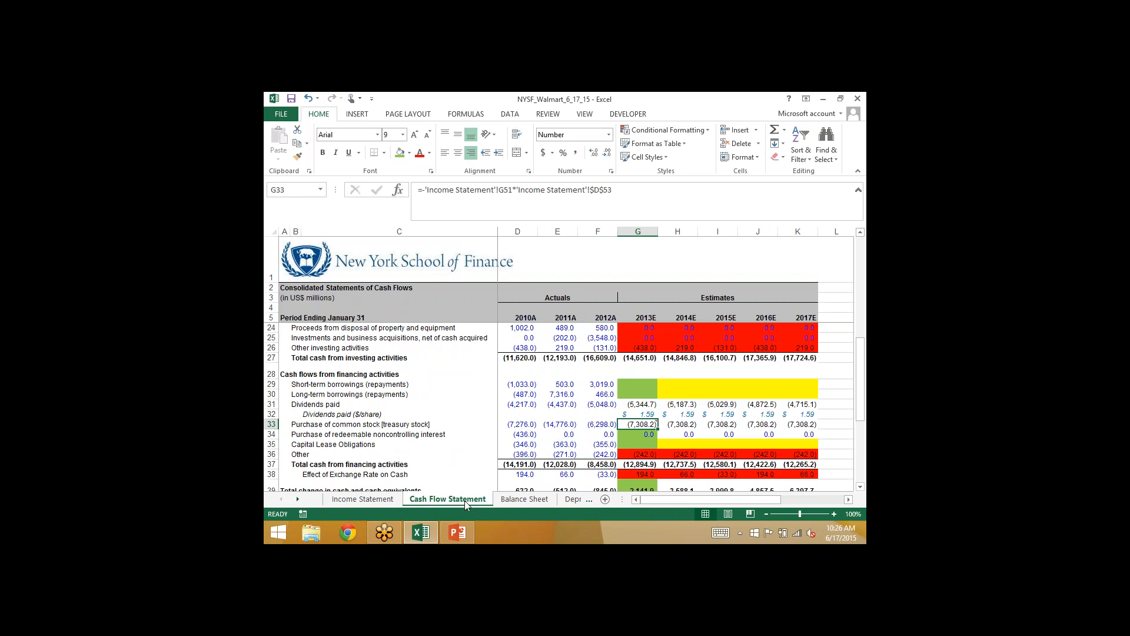
left_click(525, 499)
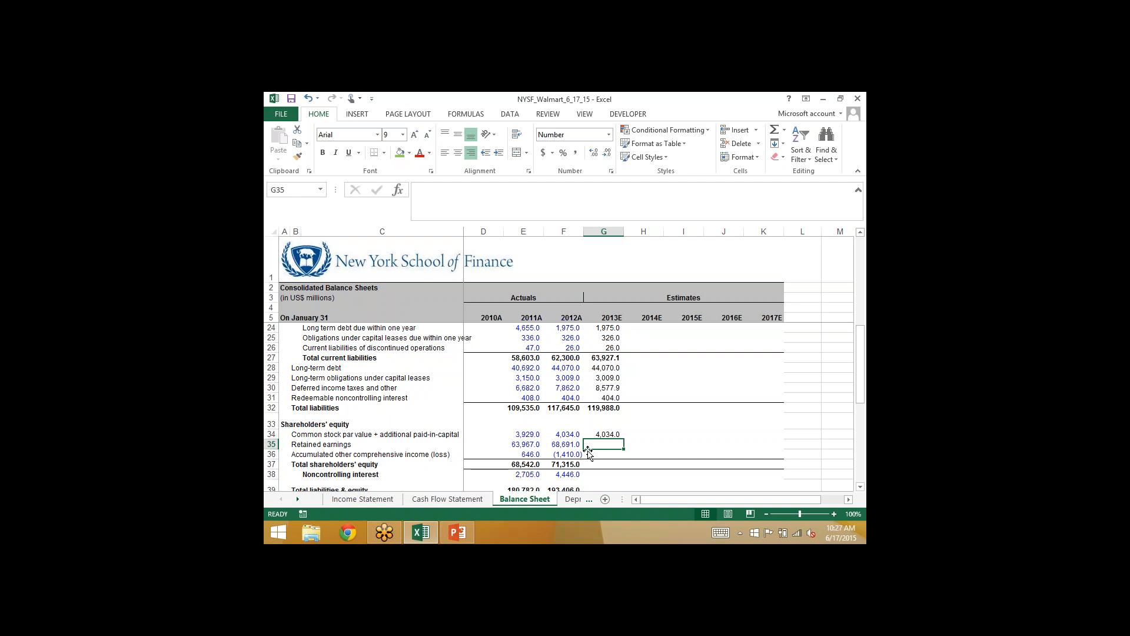
type("=")
key("Left")
type("+")
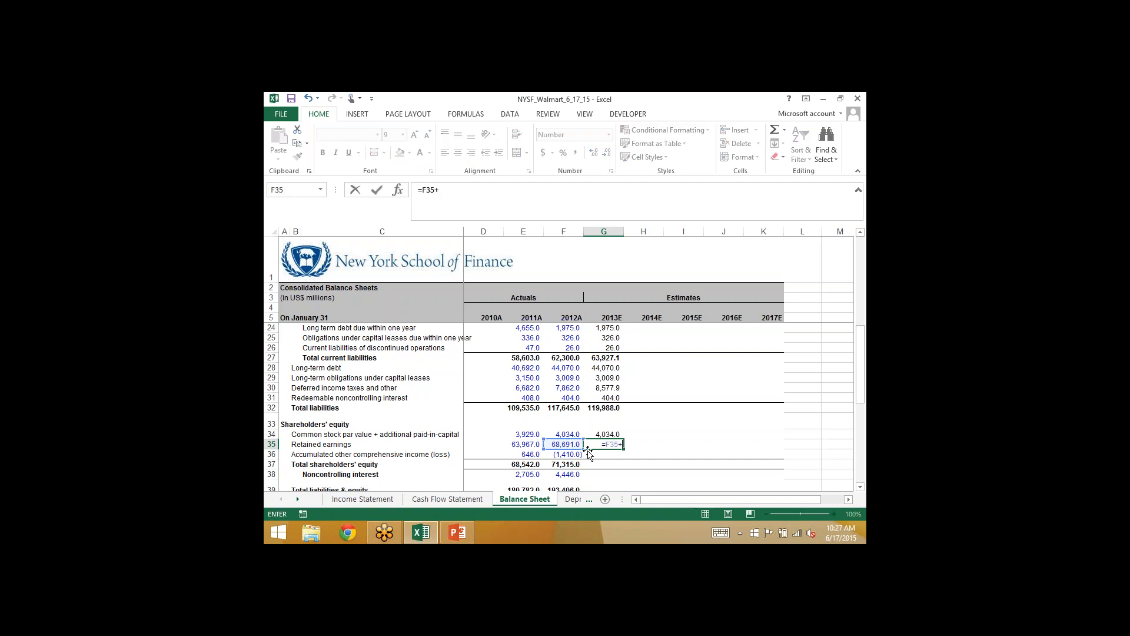
left_click(447, 498)
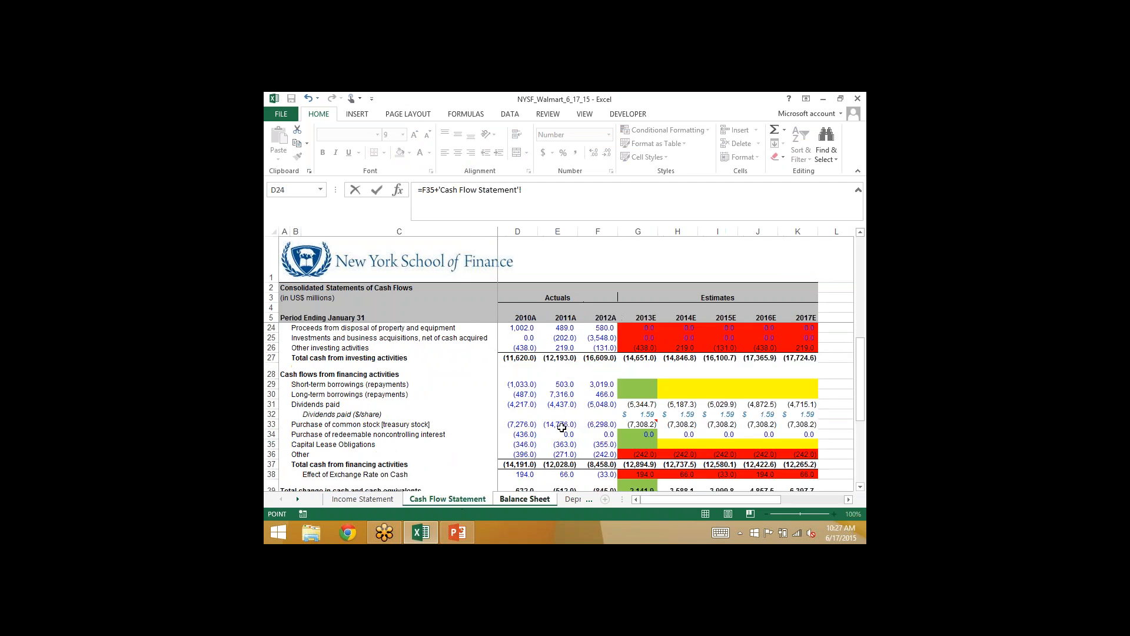
scroll(562, 427, "up", 6)
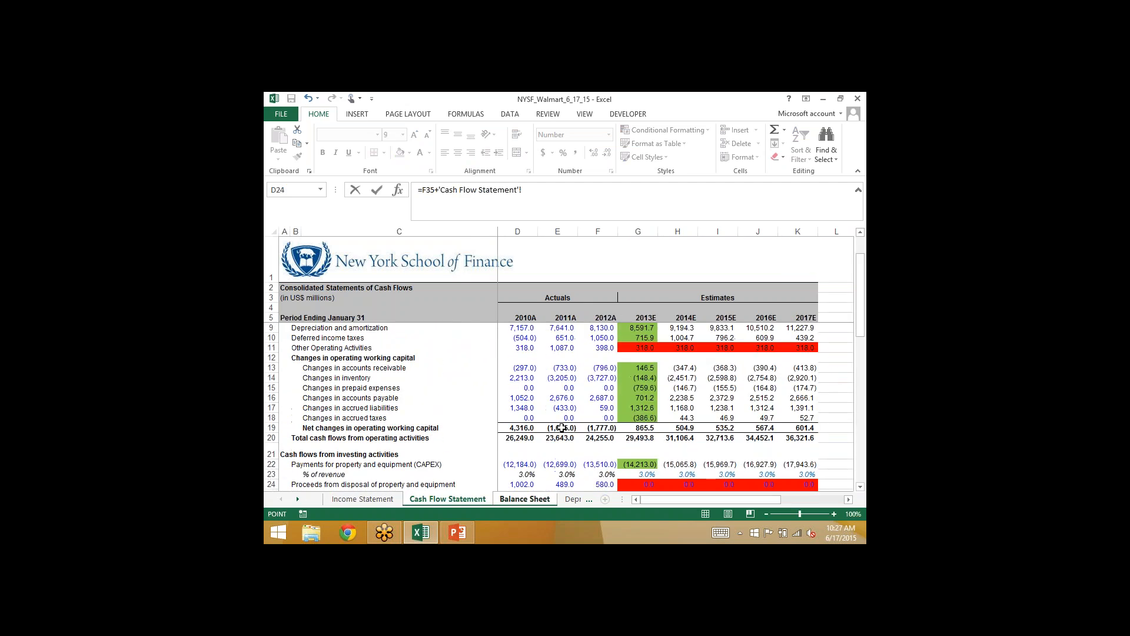
key("Up")
key("Up")
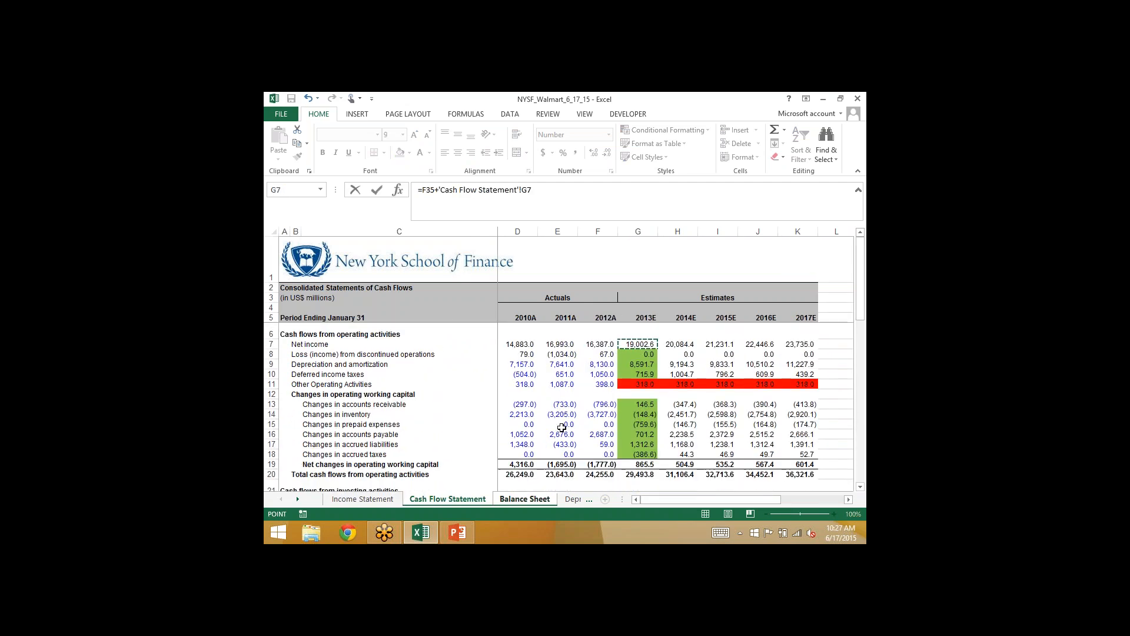
type("+")
scroll(562, 428, "down", 4)
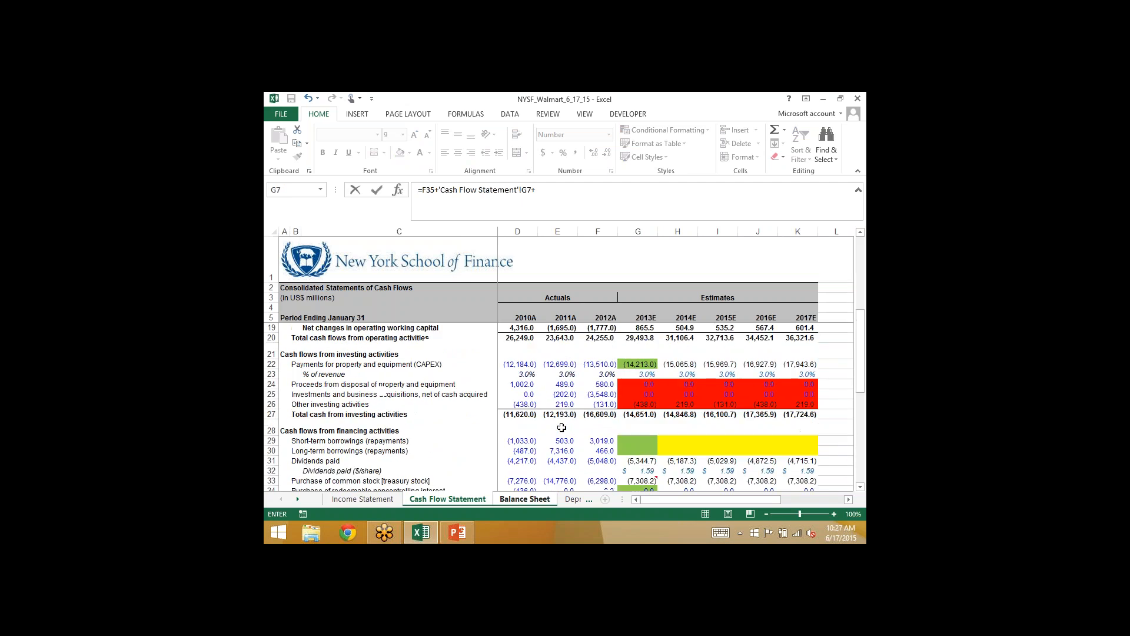
scroll(562, 428, "down", 3)
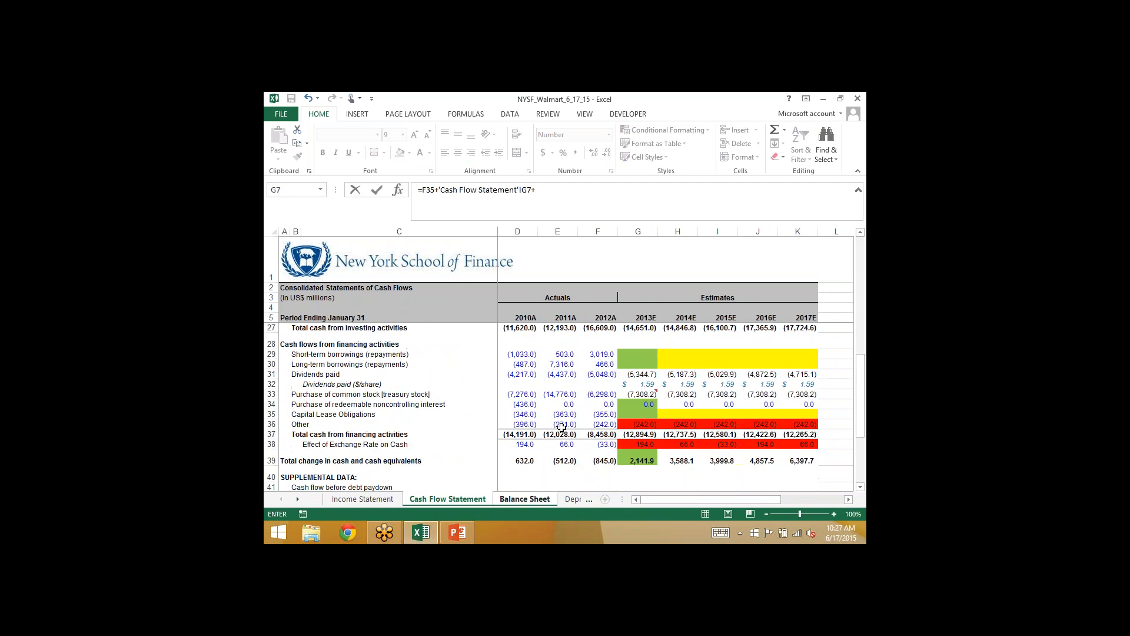
left_click(638, 374)
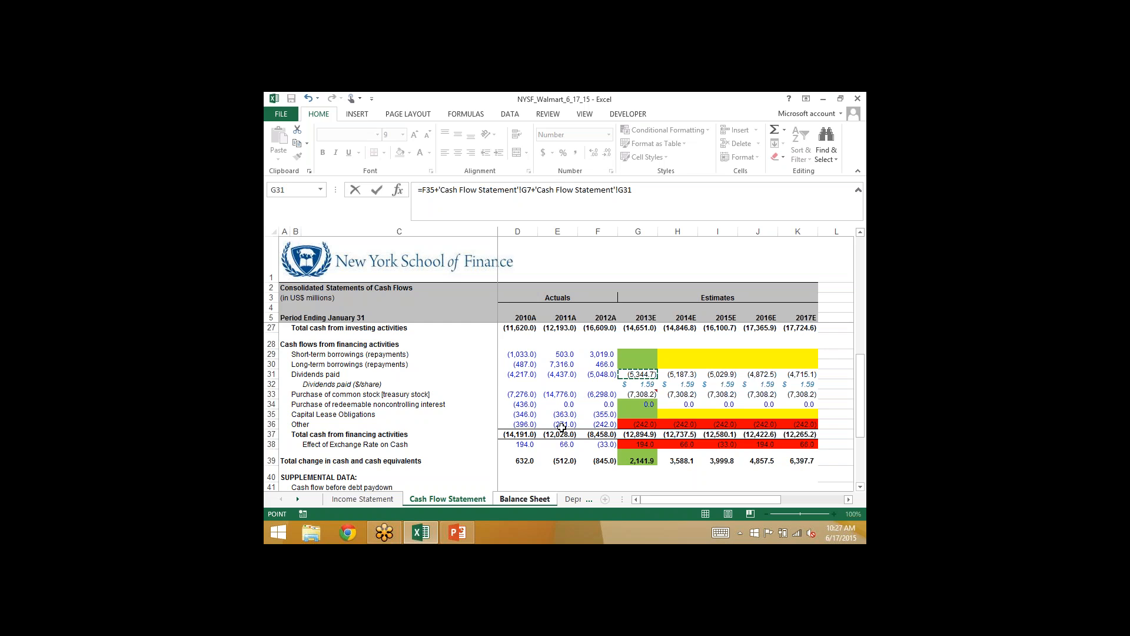
key("Return")
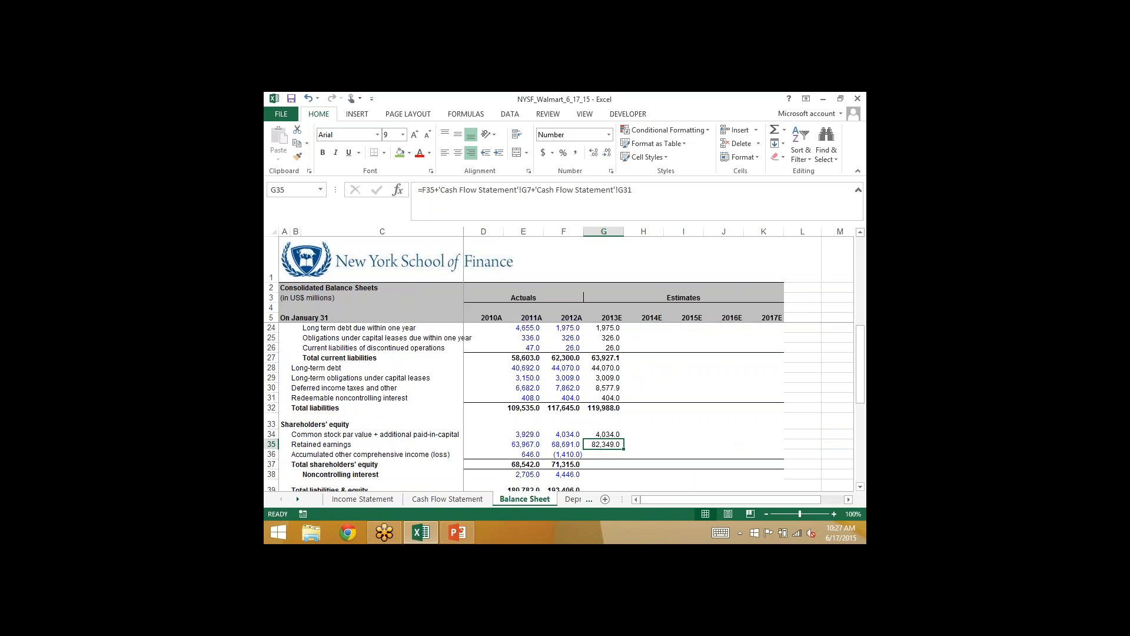
- Mark 2013E dividends paid (G31) and net income (G7) in the Cash Flow Statement with the green fill, and return to Balance Sheet G36
left_click(449, 500)
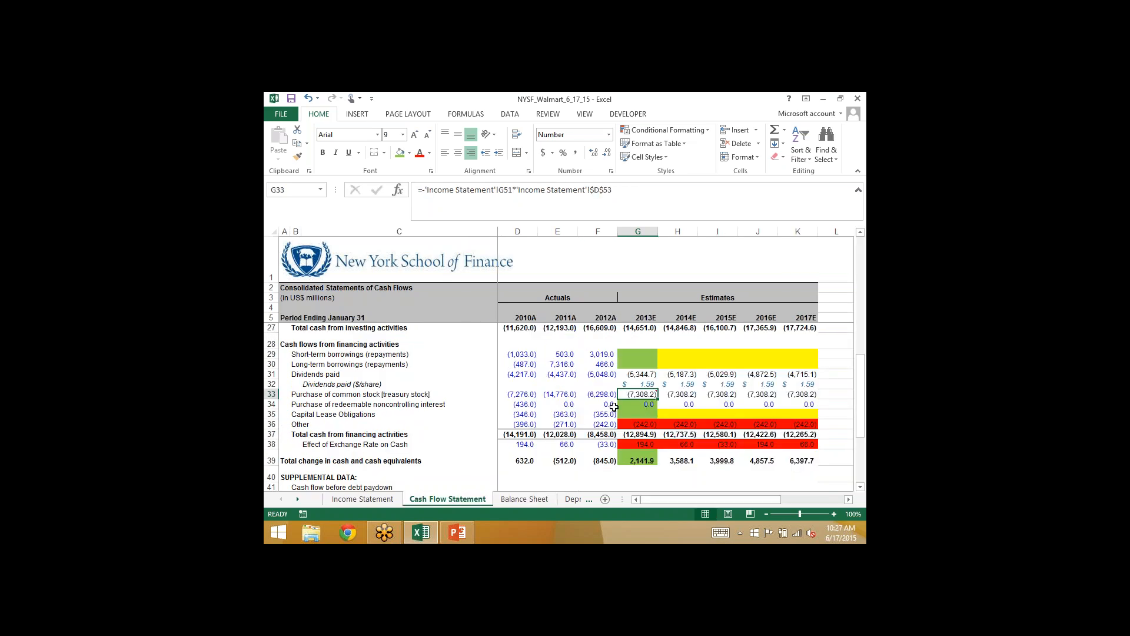
left_click(632, 373)
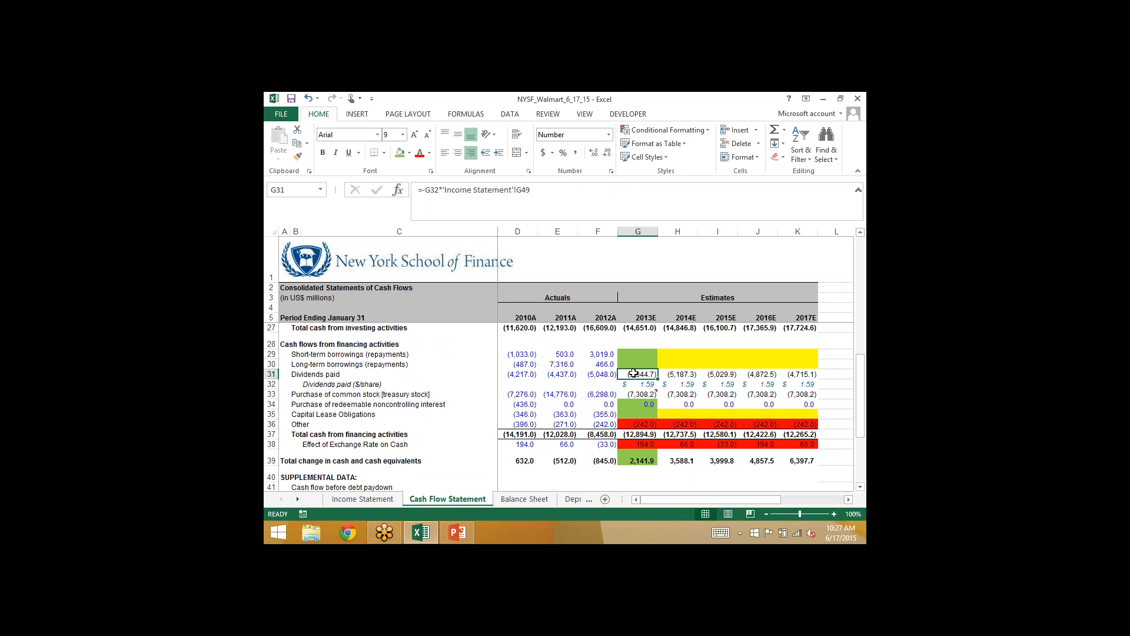
left_click(399, 153)
scroll(458, 285, "up", 5)
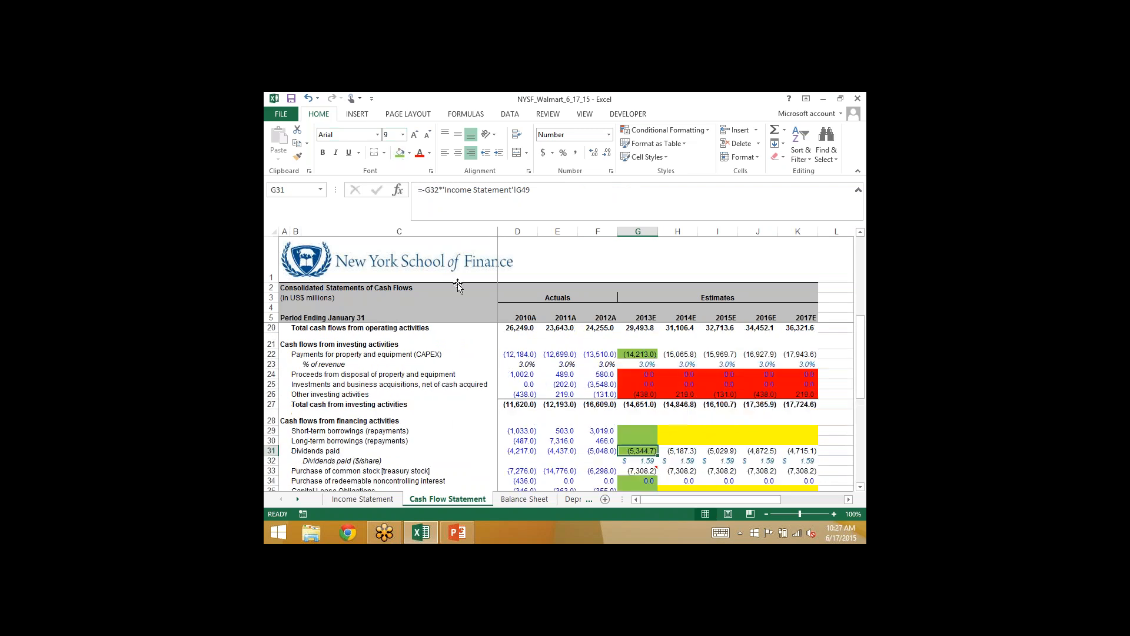
scroll(458, 286, "up", 2)
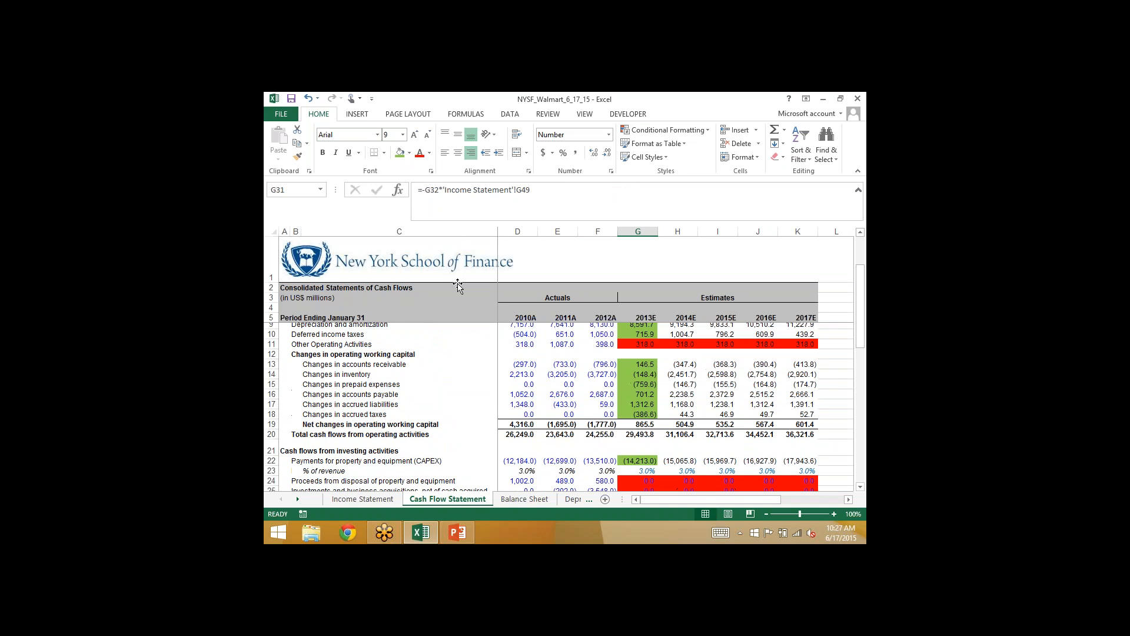
left_click(638, 345)
left_click(399, 153)
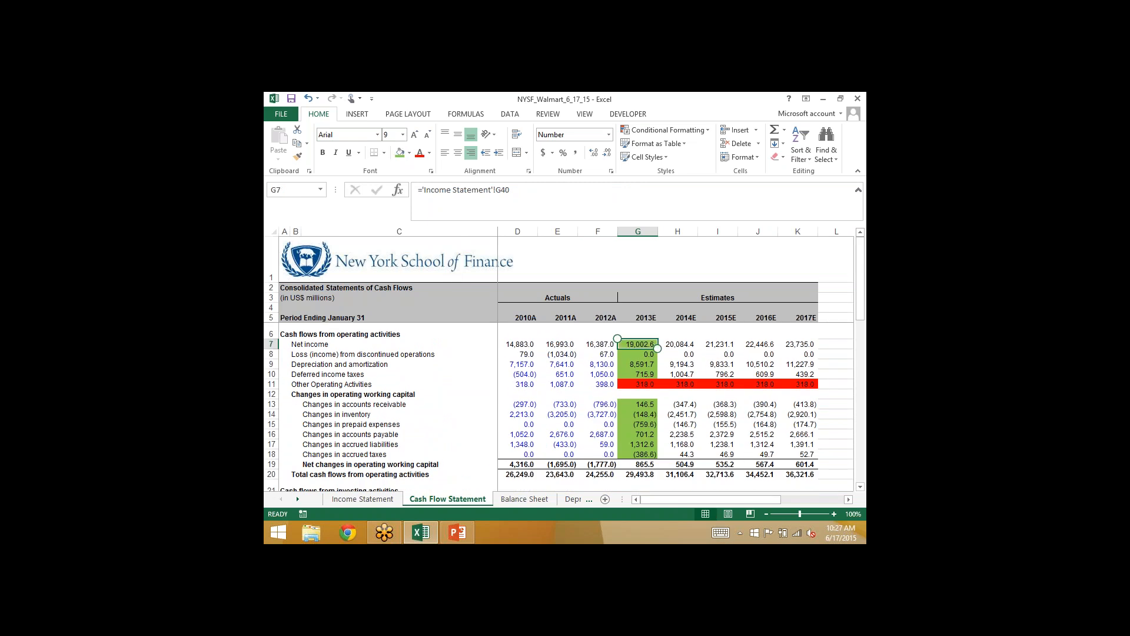
left_click(521, 499)
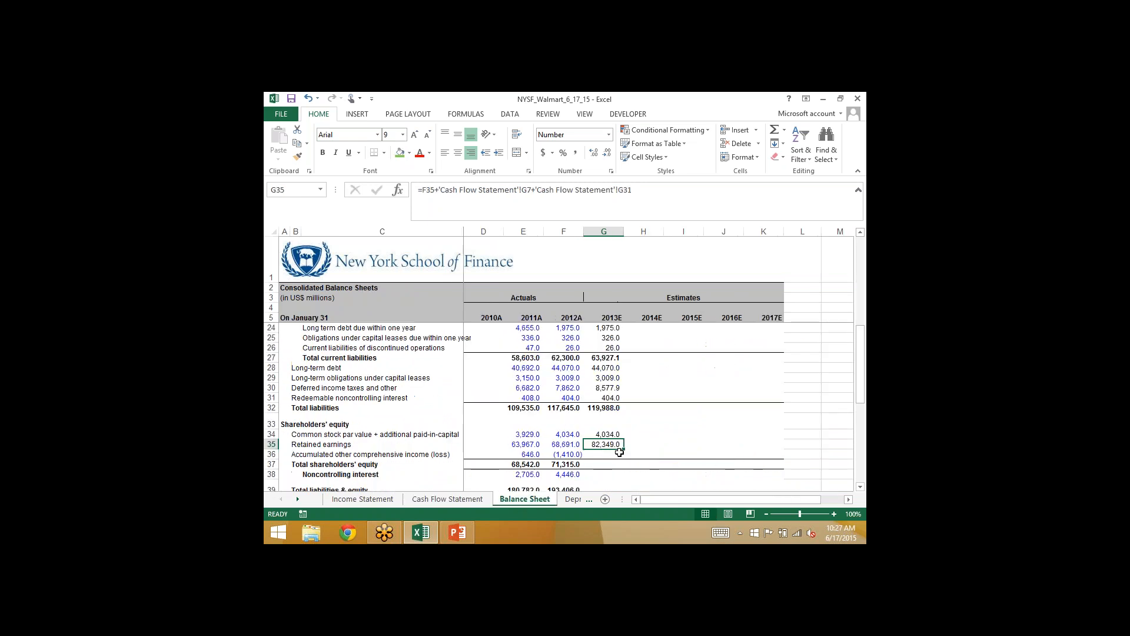
left_click(597, 453)
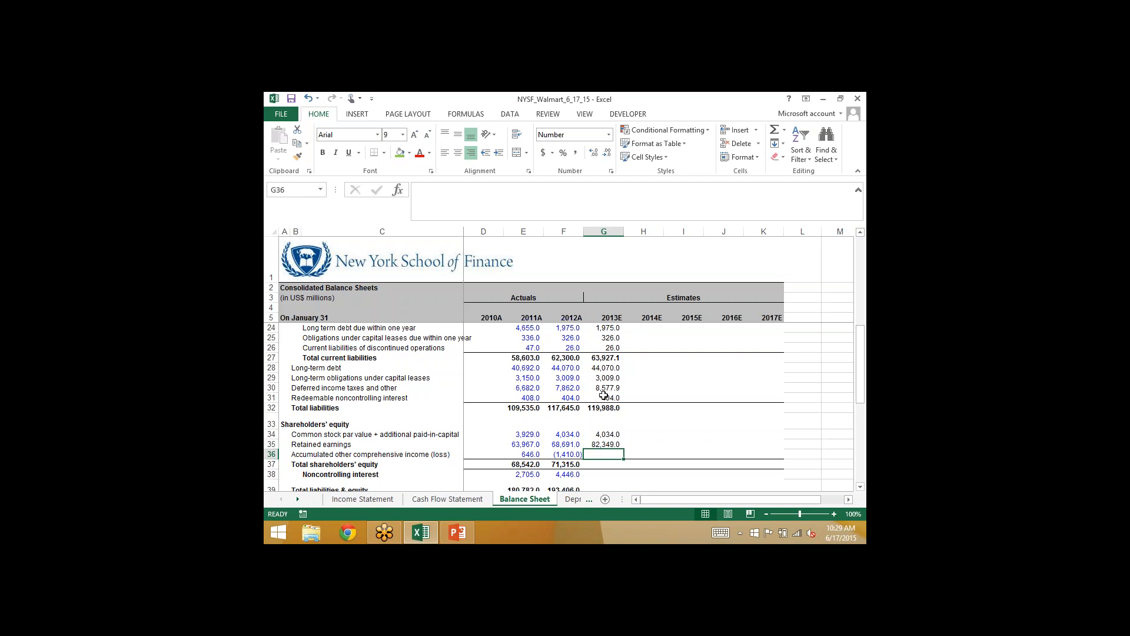
- Minimize the workbook and open the WalMart_AR file from the desktop
left_click(825, 101)
left_click(825, 101)
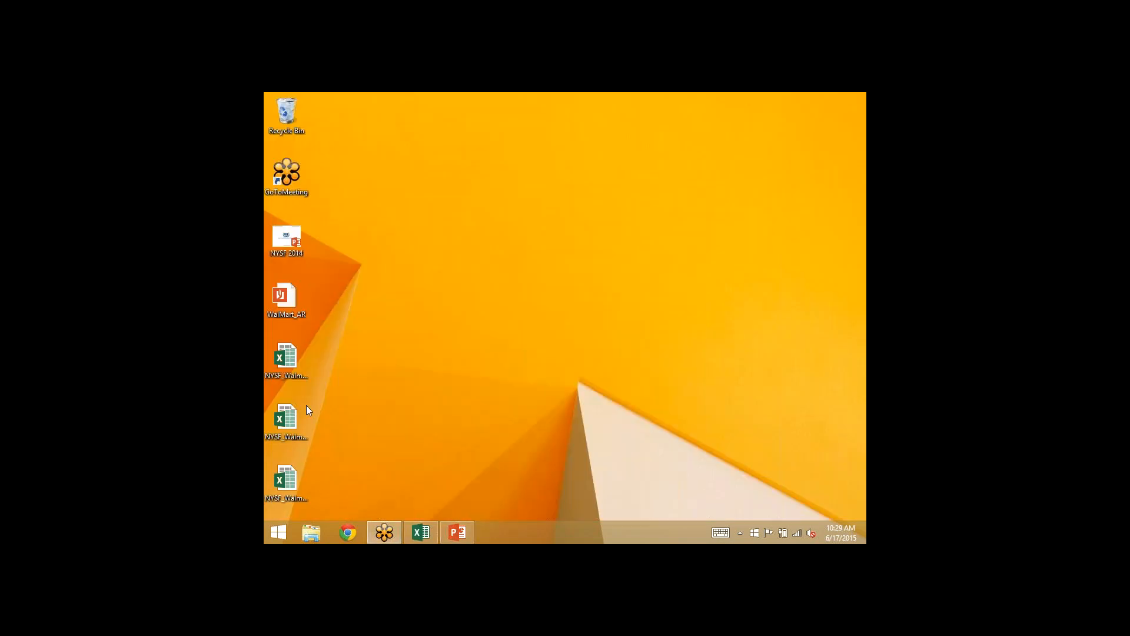
left_click(289, 297)
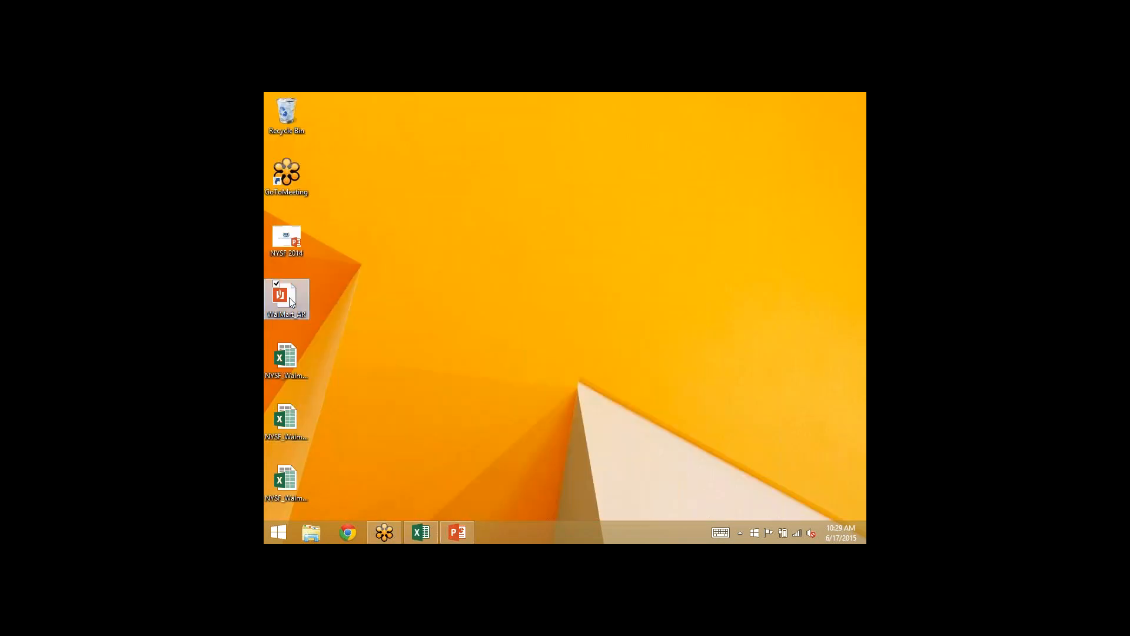
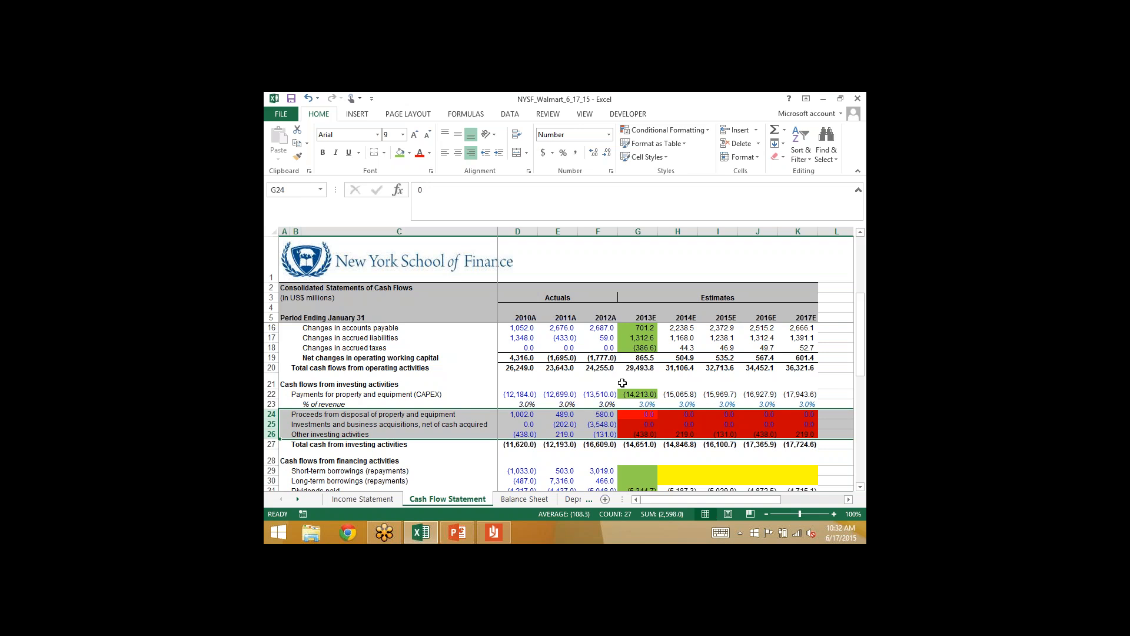
- Check the 2013E investing and financing cash flow lines against the comprehensive income statement in Walmart's annual report, and return to the workbook
key("Down")
key("Down")
key("Down")
key("Down")
key("Down")
key("Down")
key("Down")
key("Down")
key("Down")
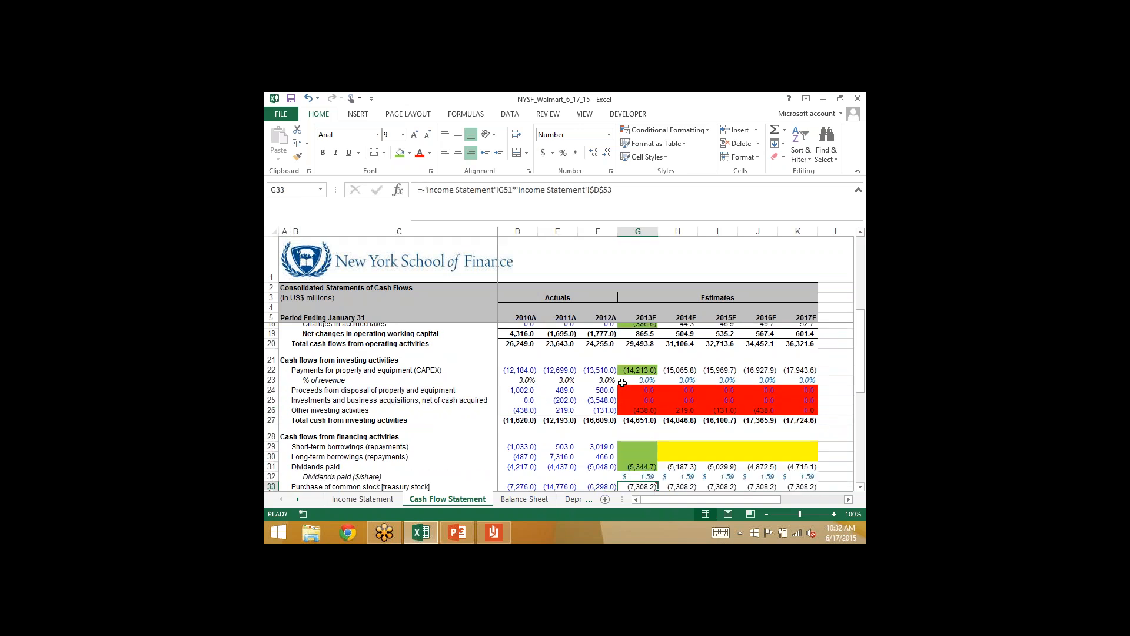
key("Down")
key("Down")
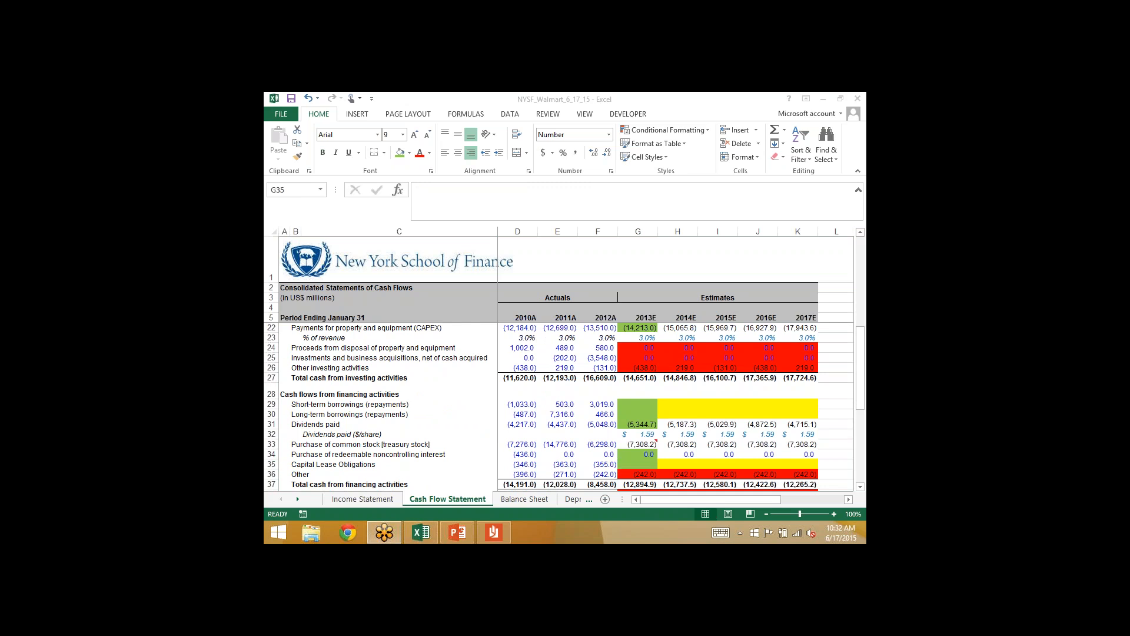
key("alt+Tab")
key("alt+Tab")
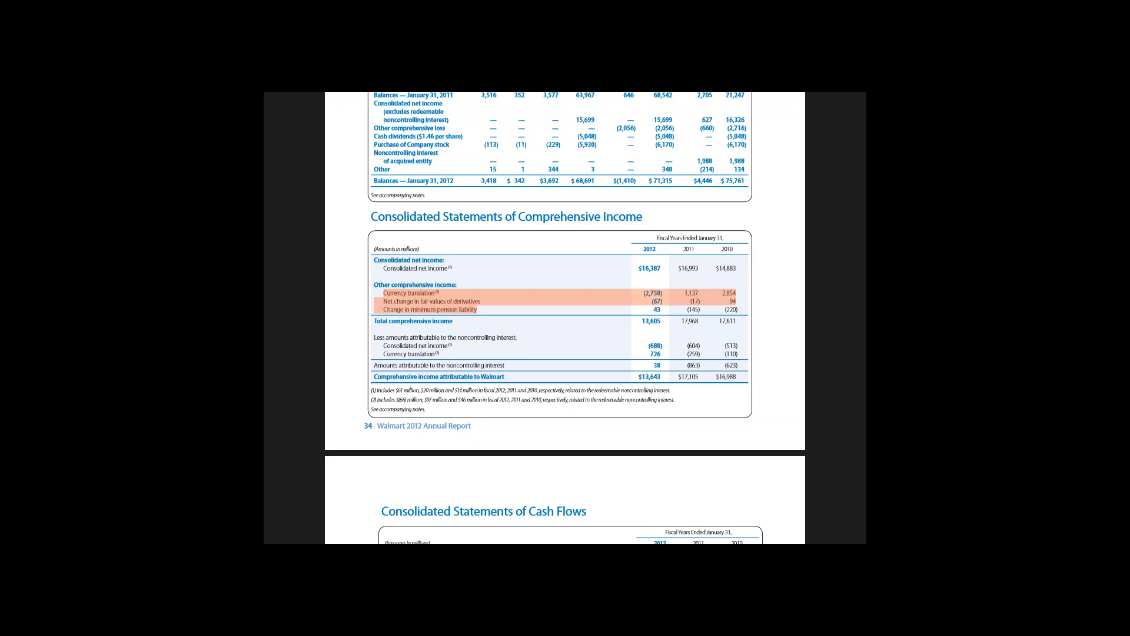
key("alt+Tab")
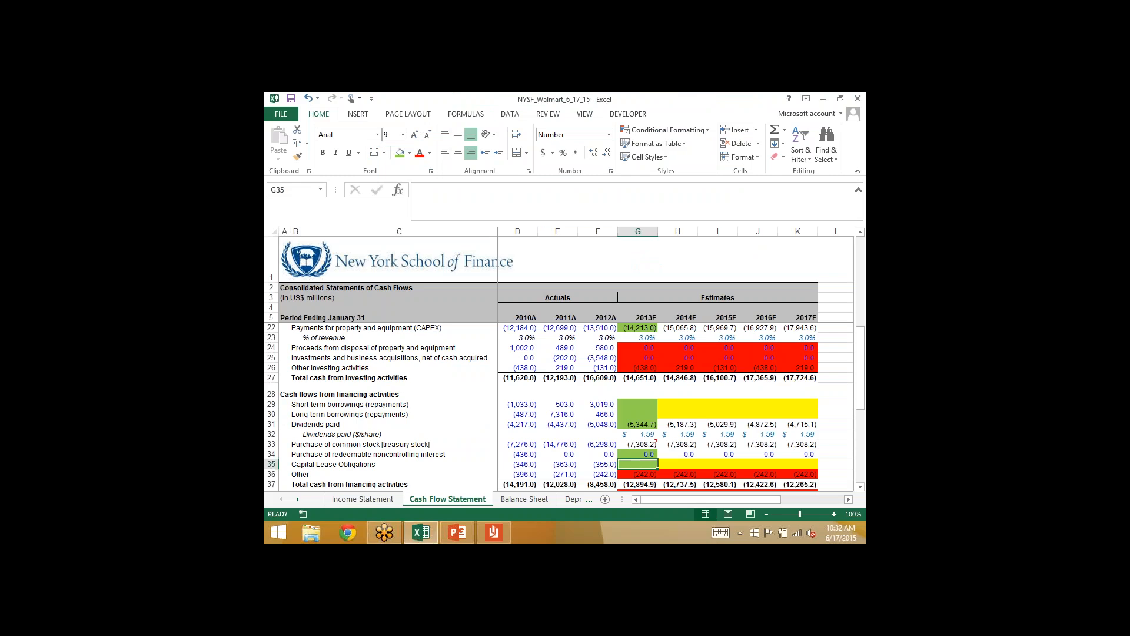
- Examine the red 2013E cash flow lines G36, G38 and G11 and compare them with the remaining blank shareholders' equity rows in the Balance Sheet
scroll(676, 406, "down", 1)
scroll(559, 406, "down", 3)
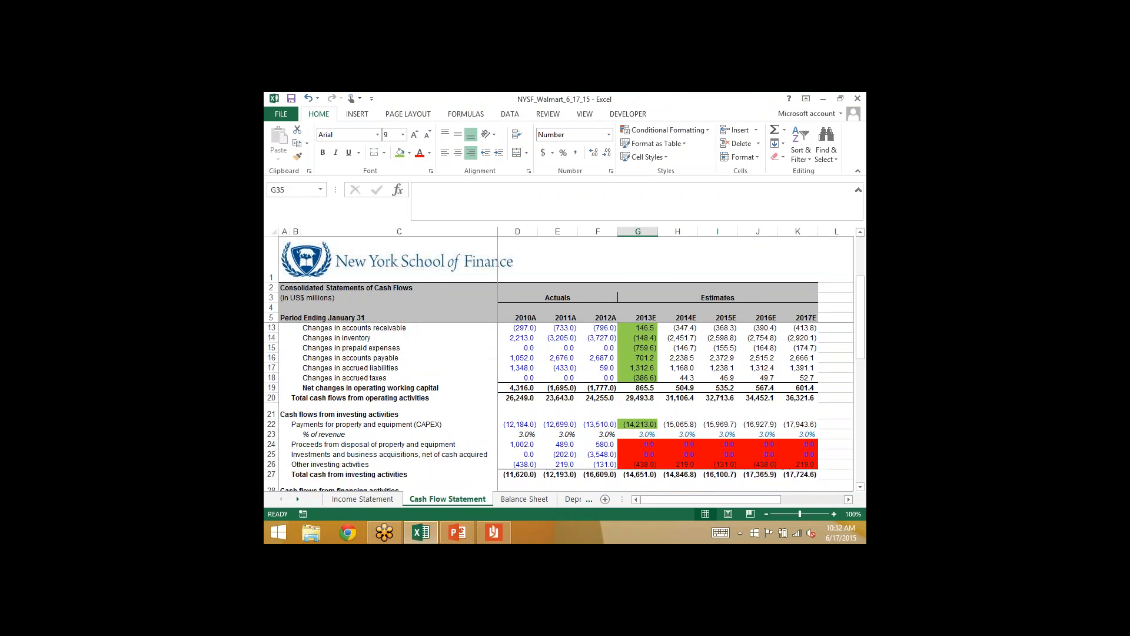
scroll(559, 406, "down", 6)
left_click(637, 378)
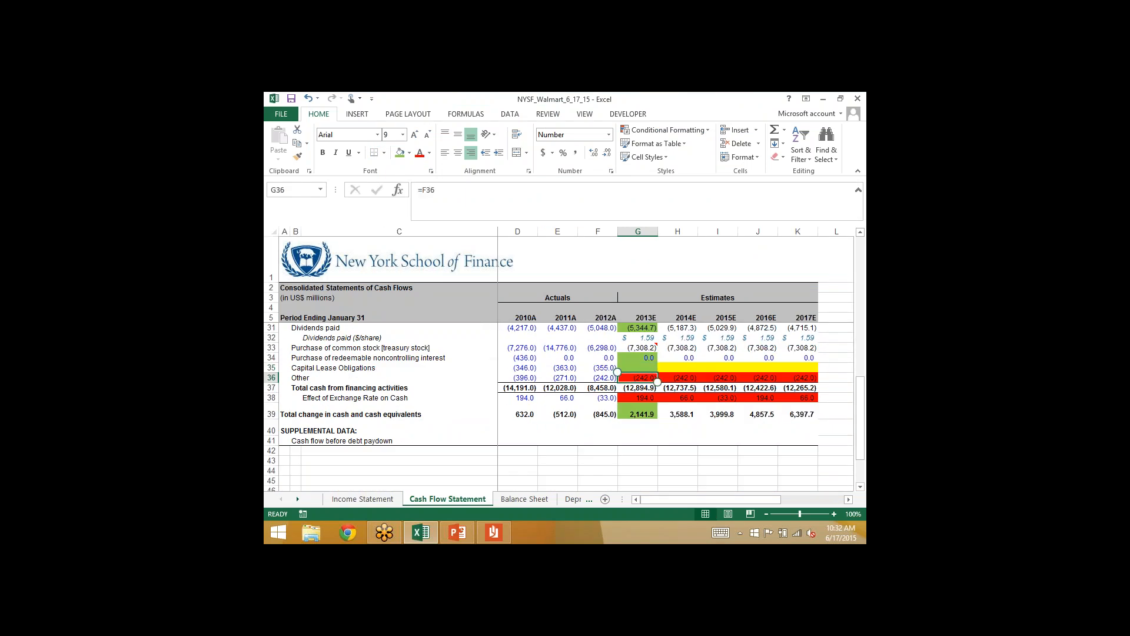
left_click(637, 398)
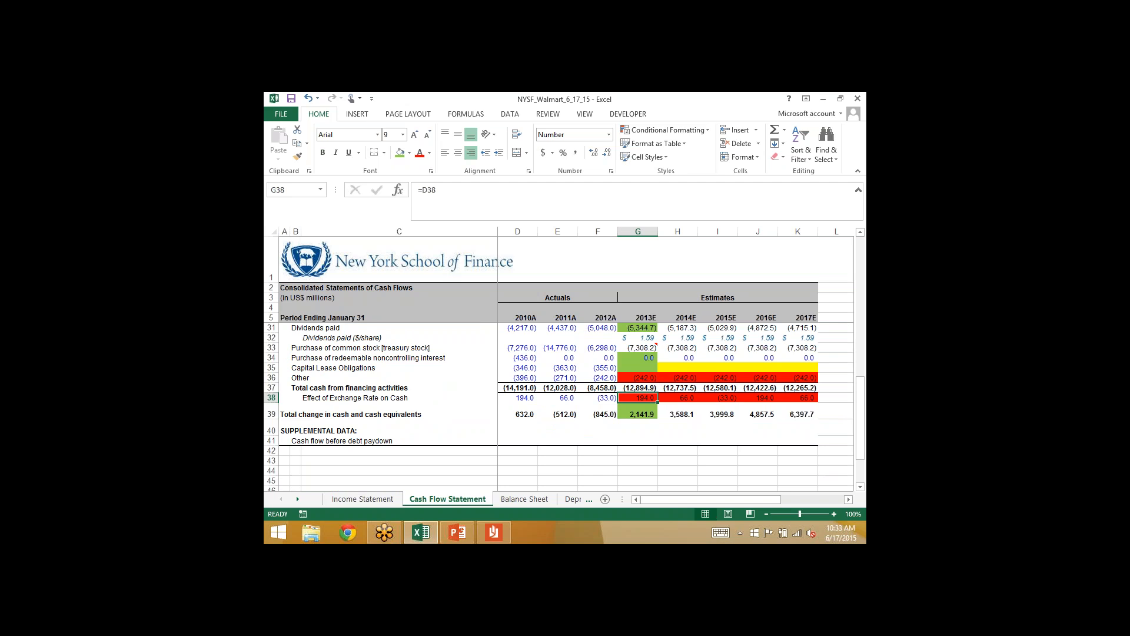
scroll(558, 406, "up", 6)
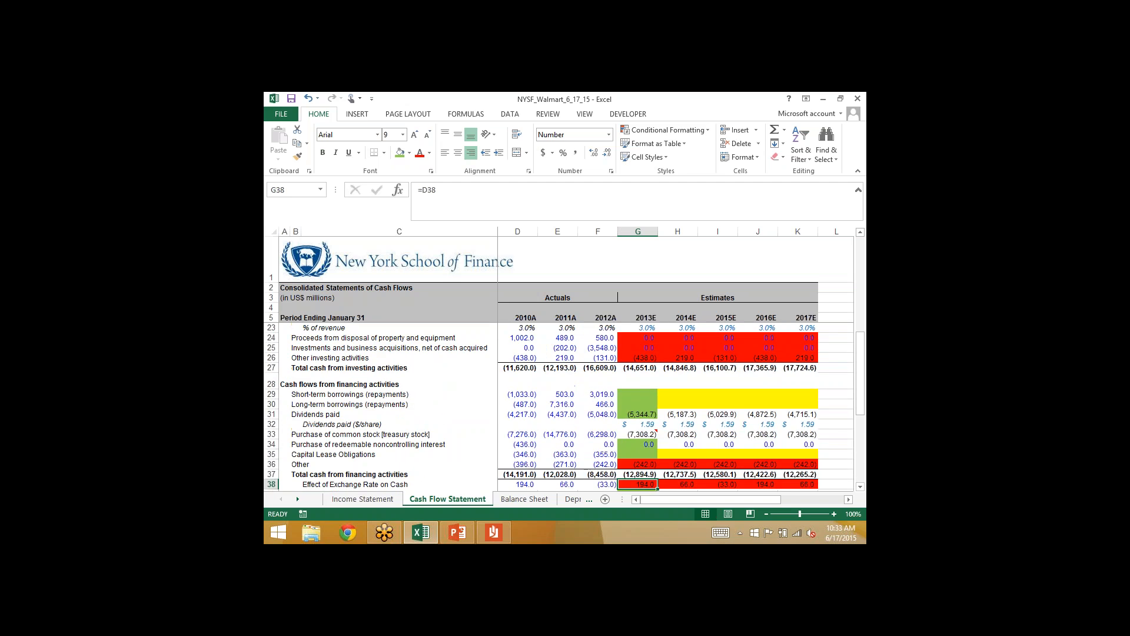
scroll(558, 407, "up", 1)
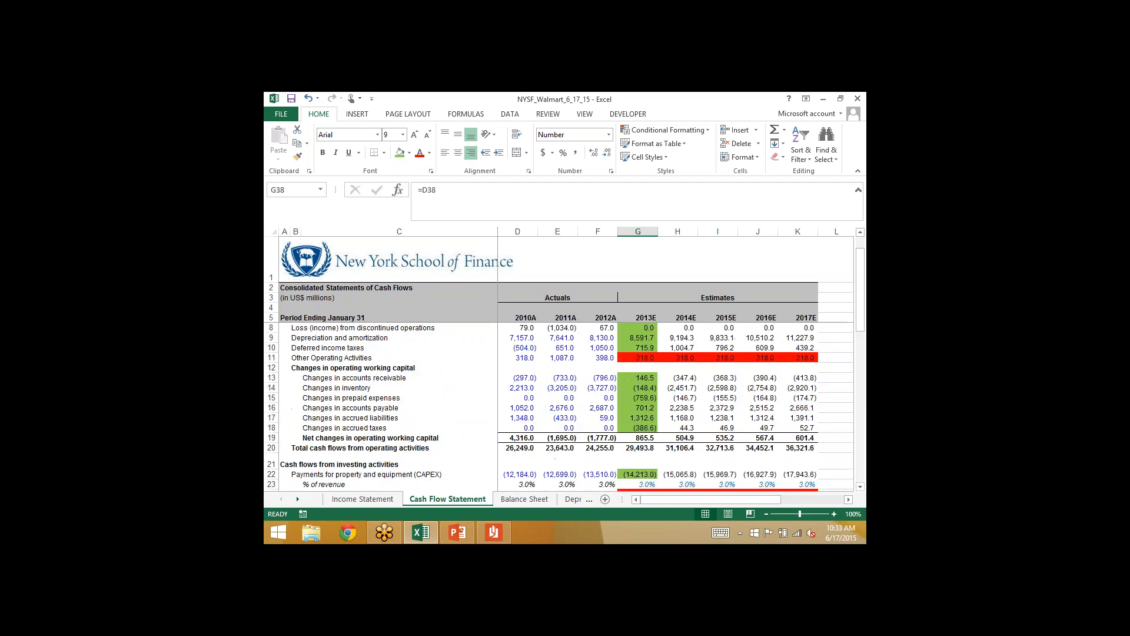
left_click(524, 499)
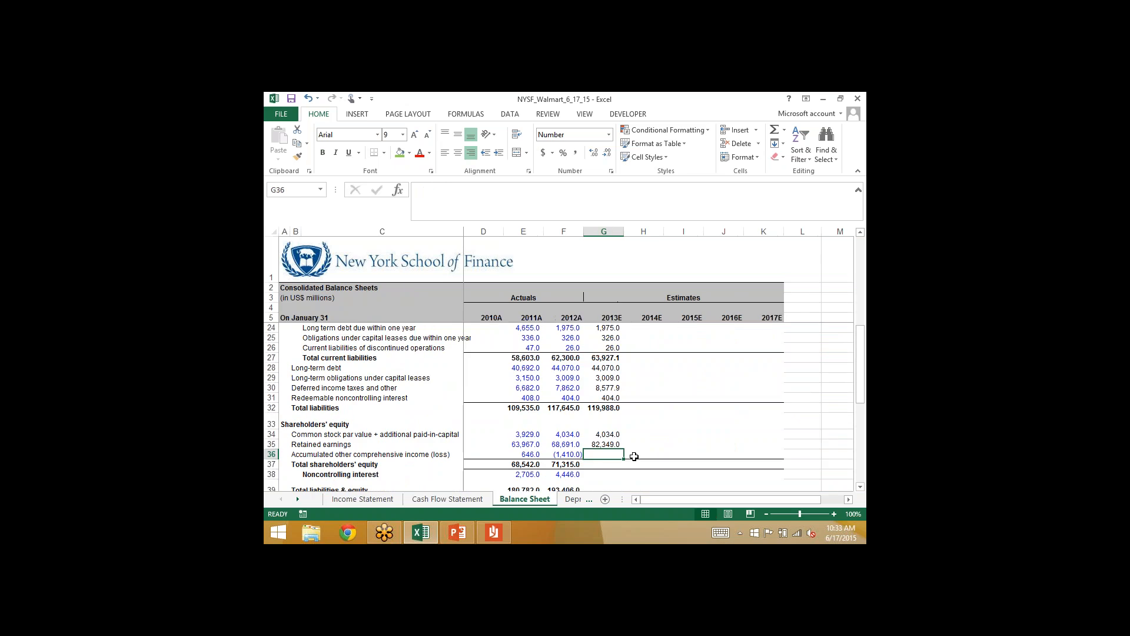
scroll(634, 456, "down", 2)
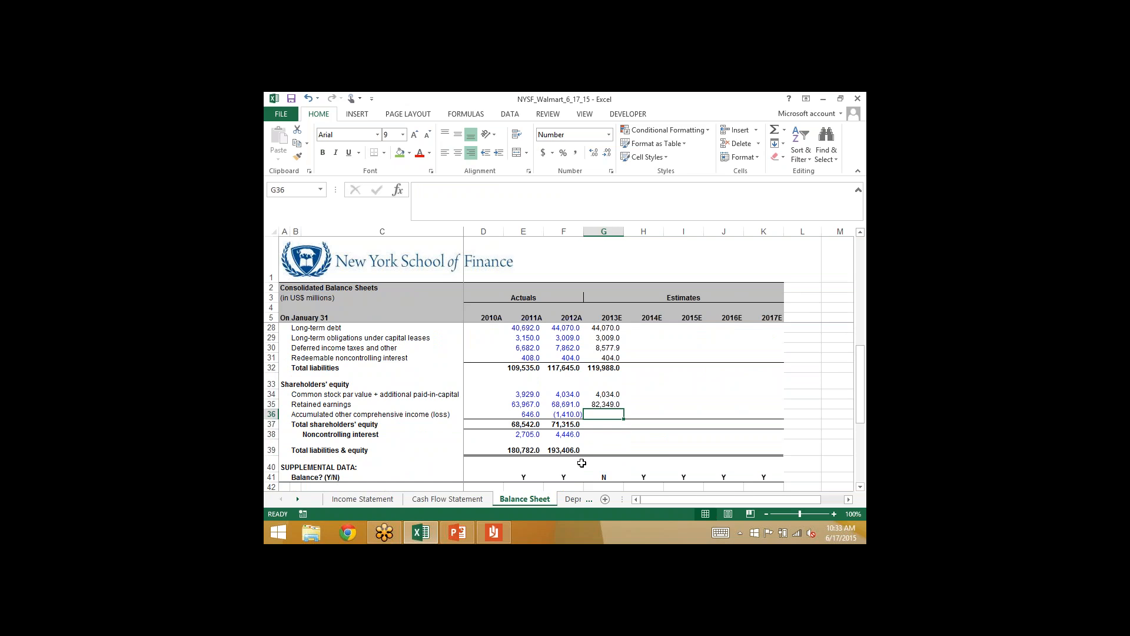
left_click(450, 498)
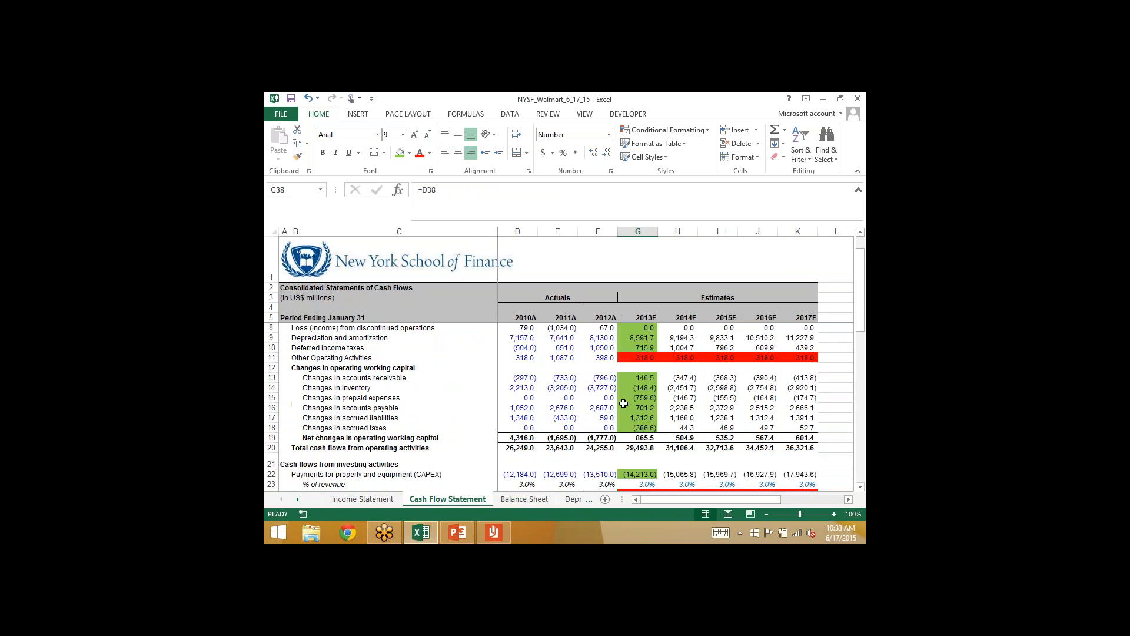
scroll(598, 401, "up", 2)
scroll(612, 392, "down", 1)
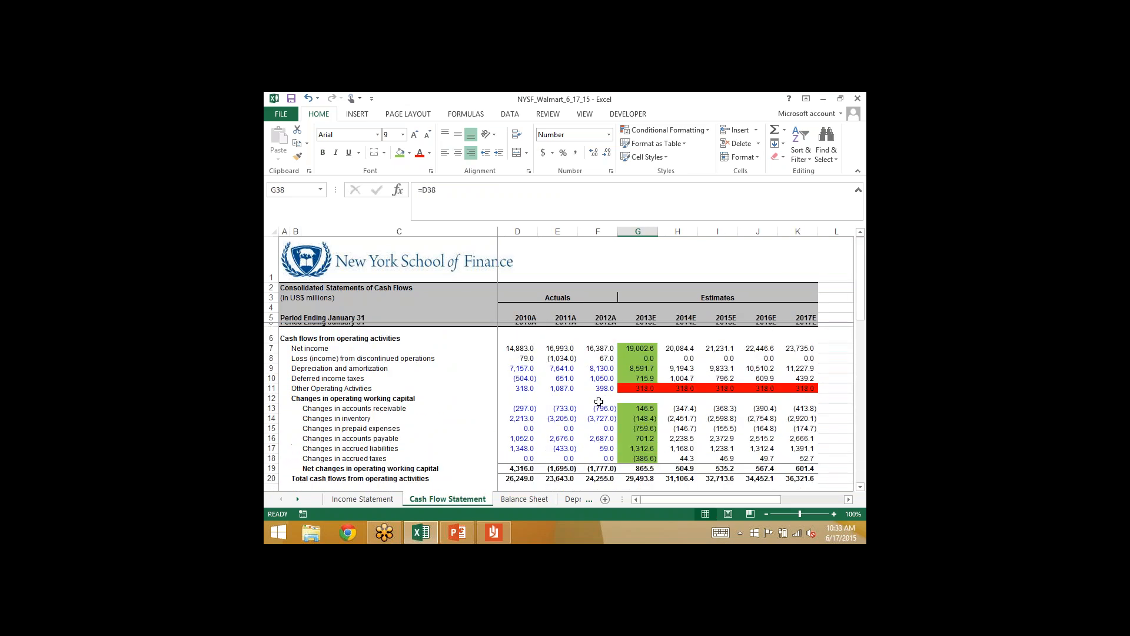
left_click(640, 384)
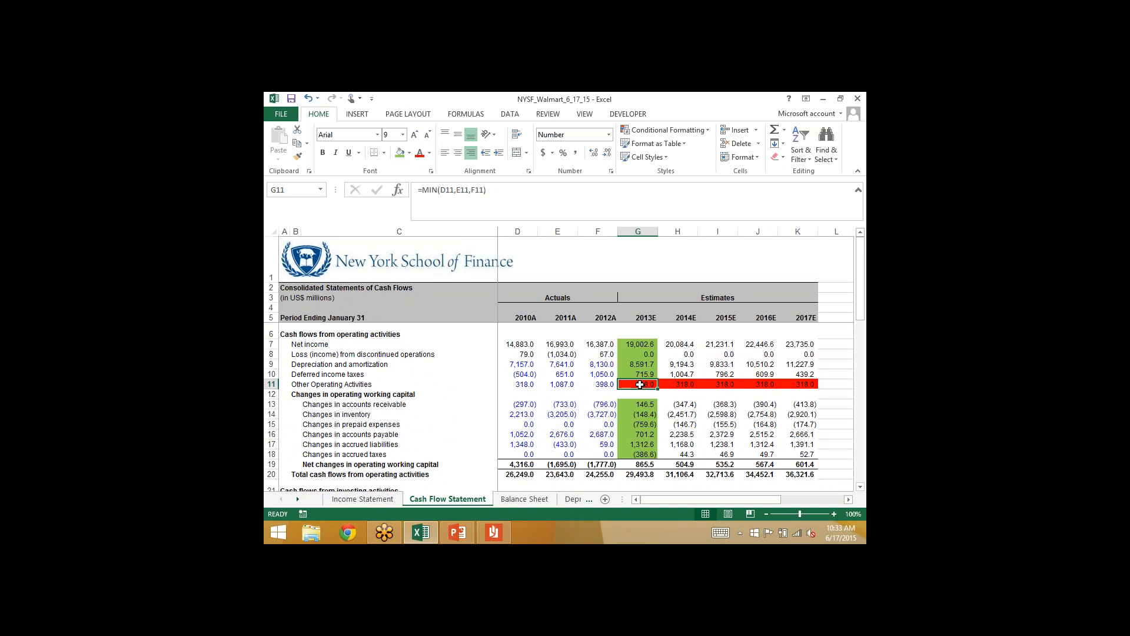
- Review the 2013E Balance Sheet for a line to absorb other operating activities, checking other assets (G16) and accumulated other comprehensive income (G36)
left_click(508, 499)
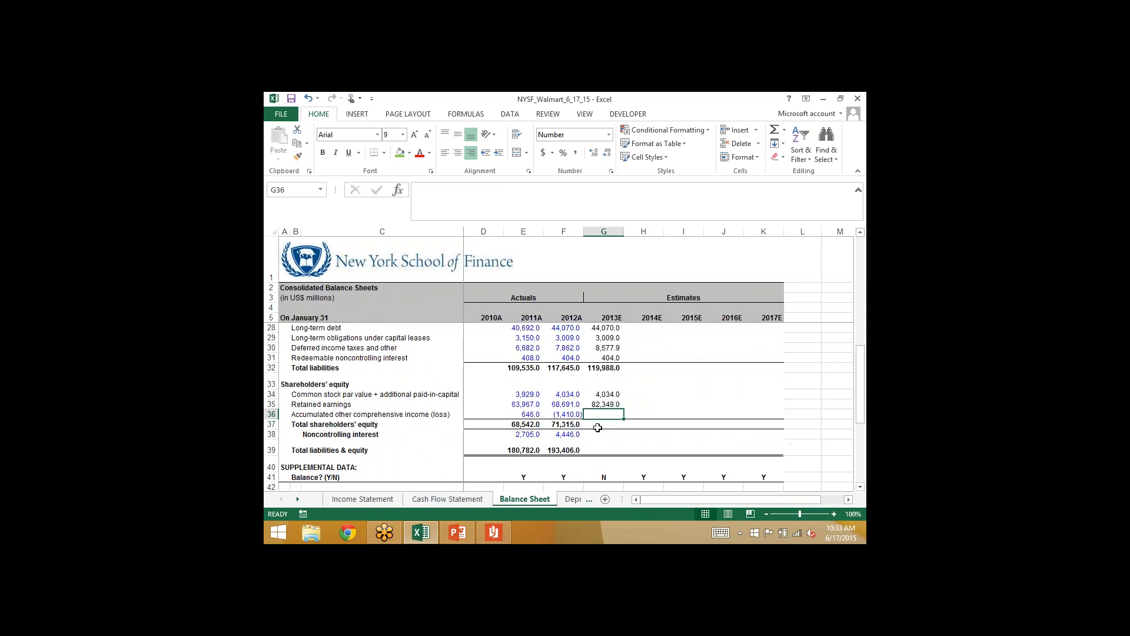
scroll(572, 426, "up", 3)
scroll(572, 426, "up", 4)
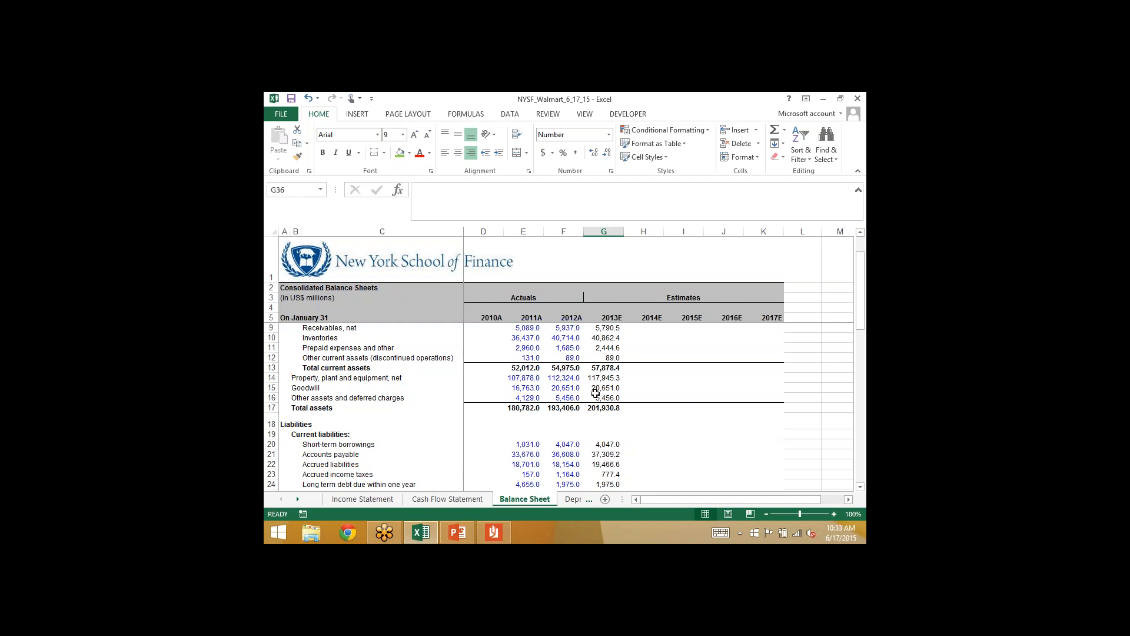
left_click(604, 398)
scroll(603, 399, "down", 3)
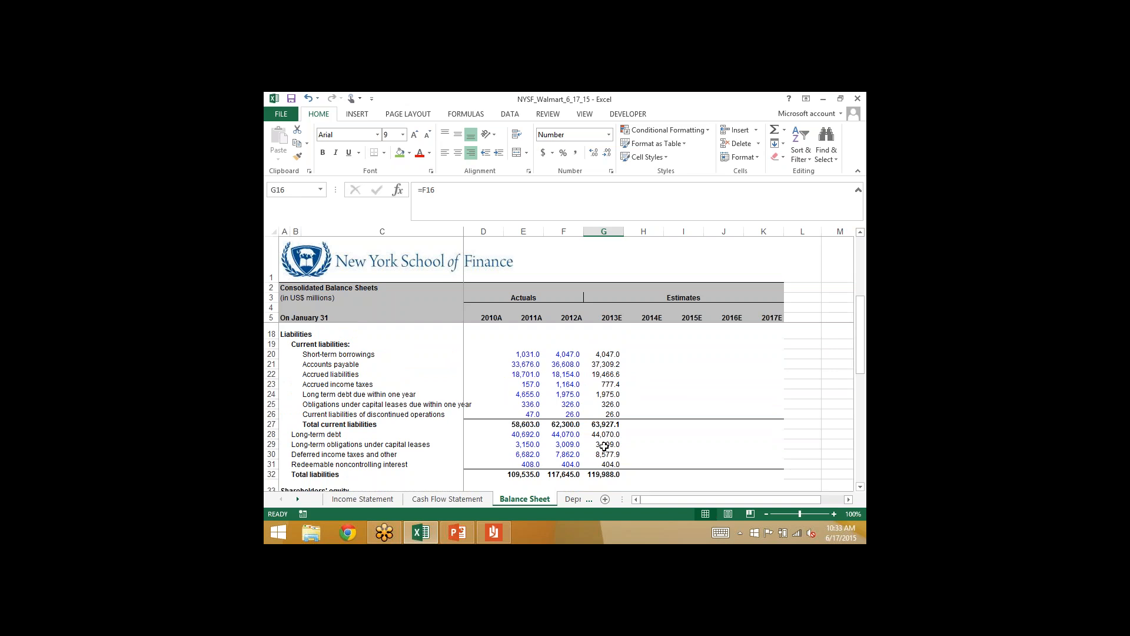
scroll(604, 446, "down", 3)
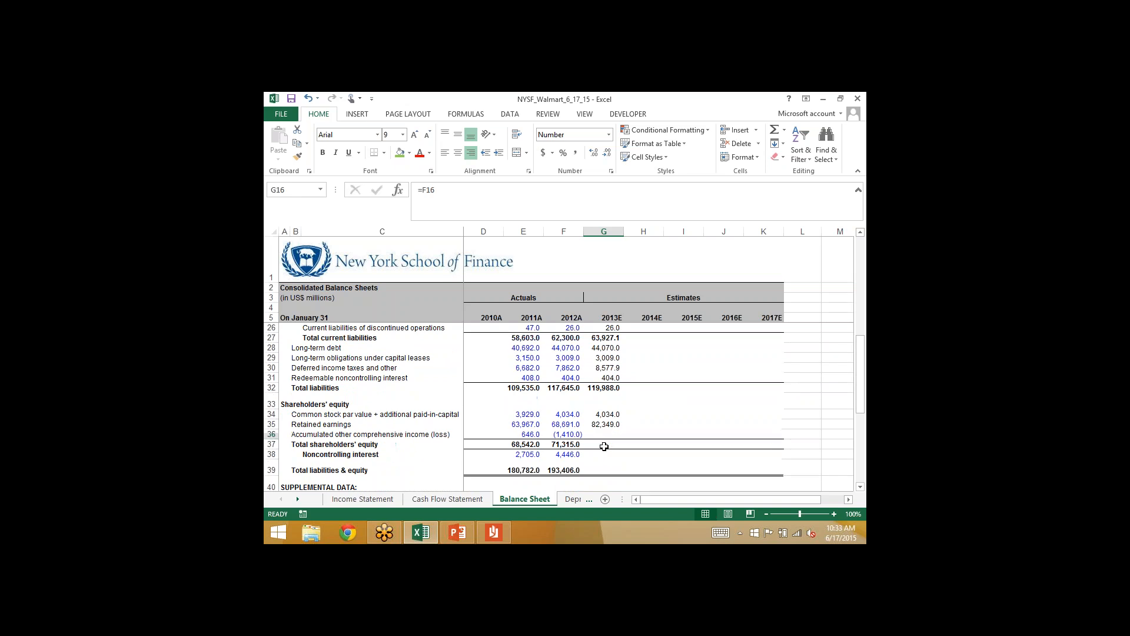
left_click(603, 436)
scroll(604, 446, "up", 6)
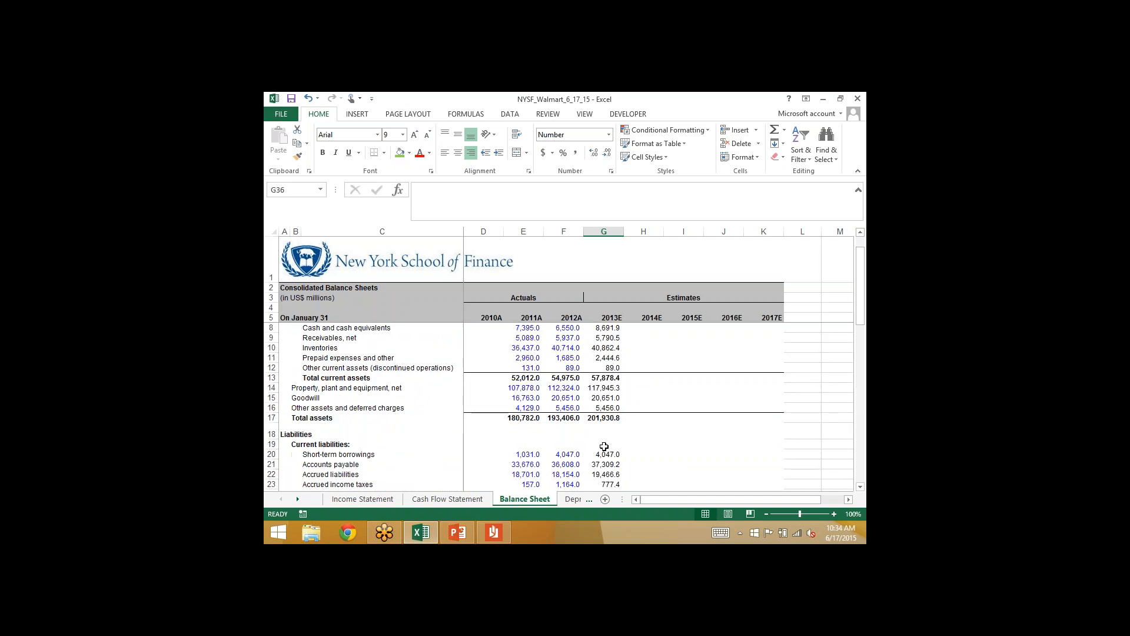
- Project 2013E other assets and deferred charges in Balance Sheet G16 with =F16-'Cash Flow Statement'!G11
left_click(603, 408)
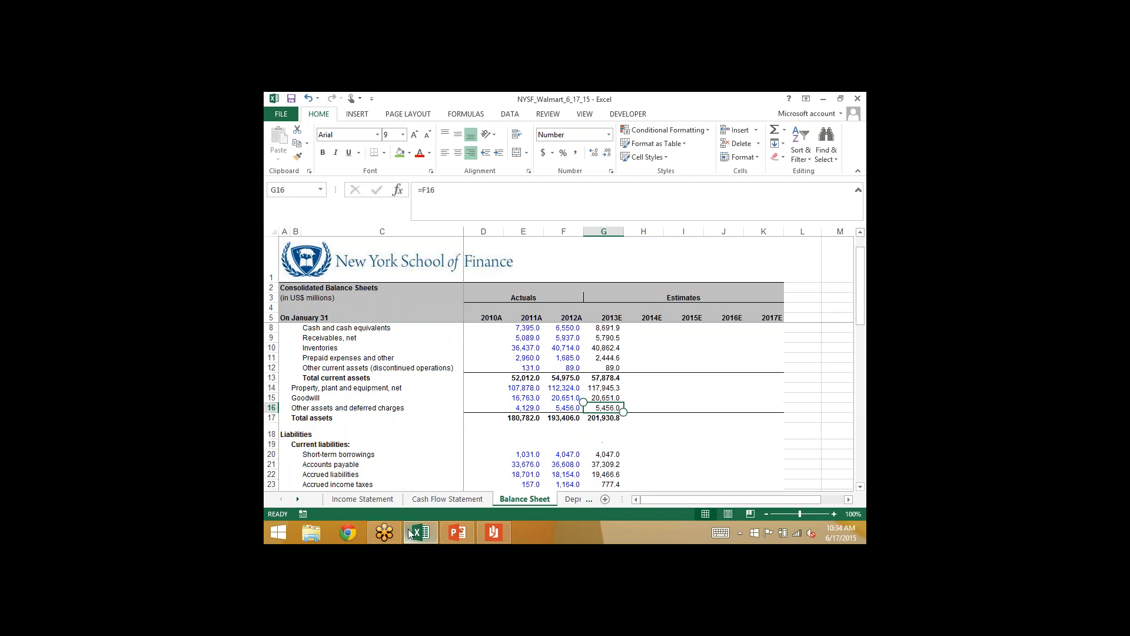
left_click(447, 499)
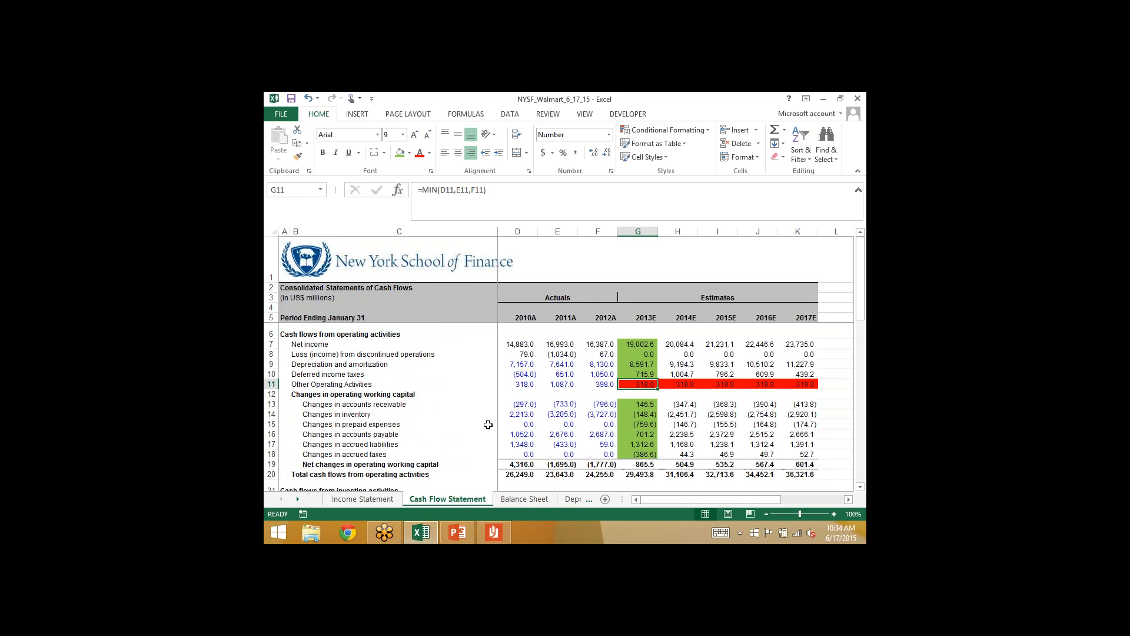
left_click(516, 499)
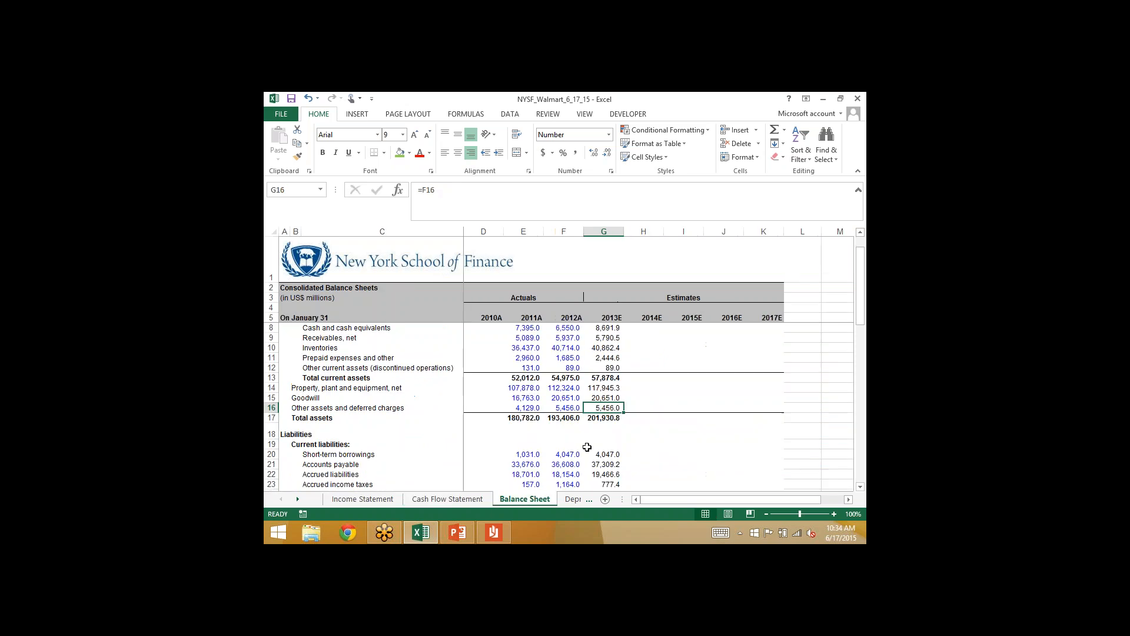
left_click(453, 191)
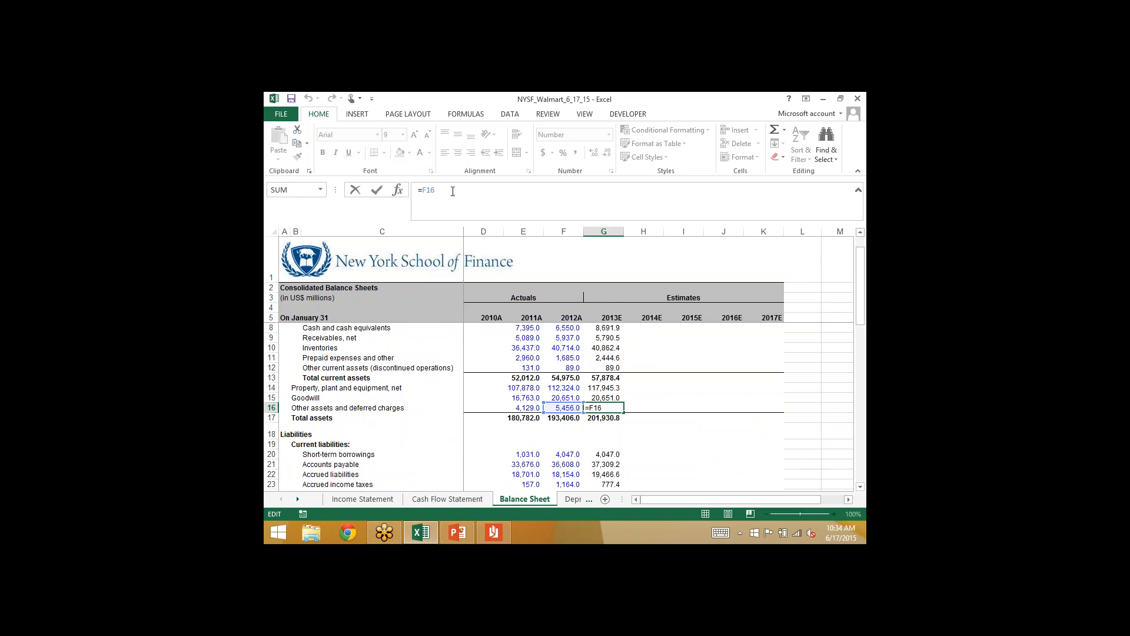
type("-")
left_click(447, 498)
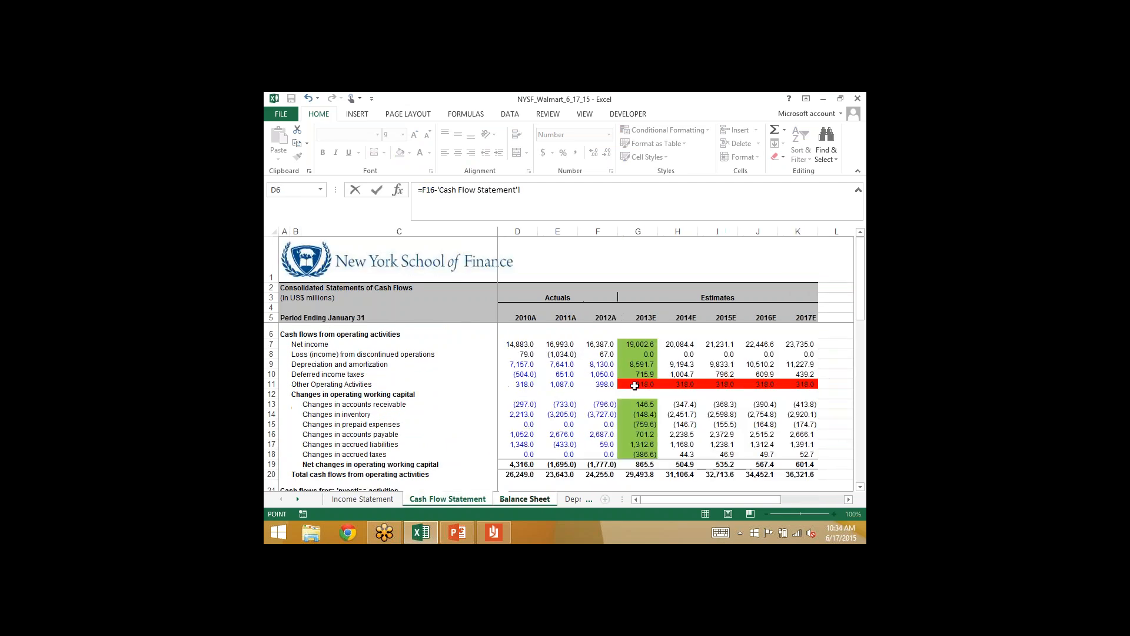
left_click(640, 382)
key("Return")
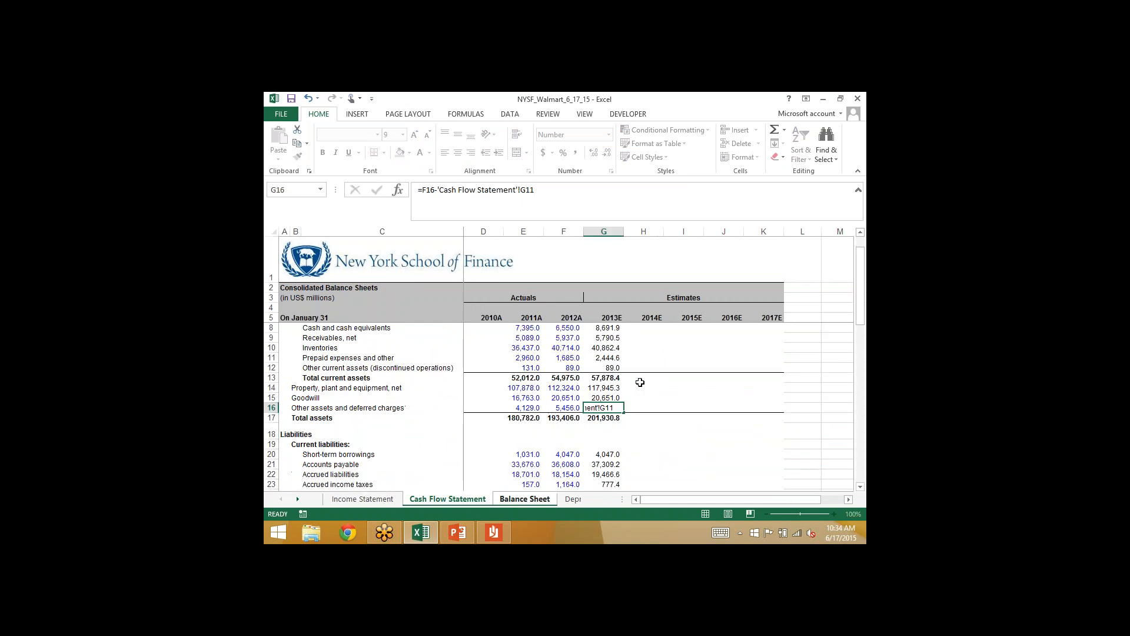
key("Up")
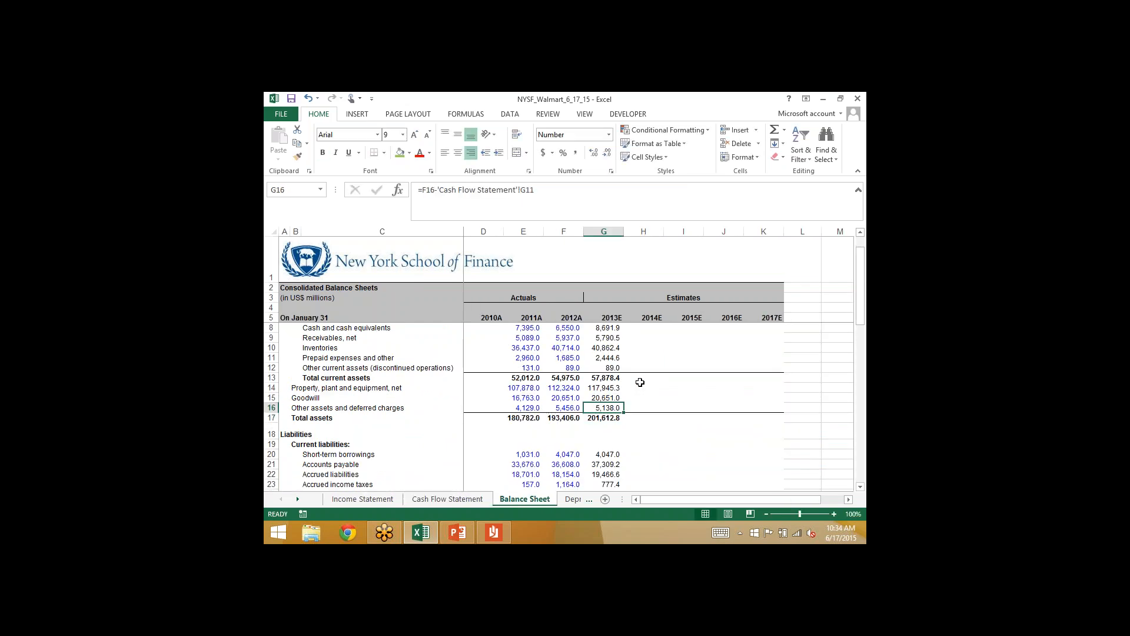
- Mark 2013E other operating activities (G11) in the Cash Flow Statement with the green fill
left_click(432, 498)
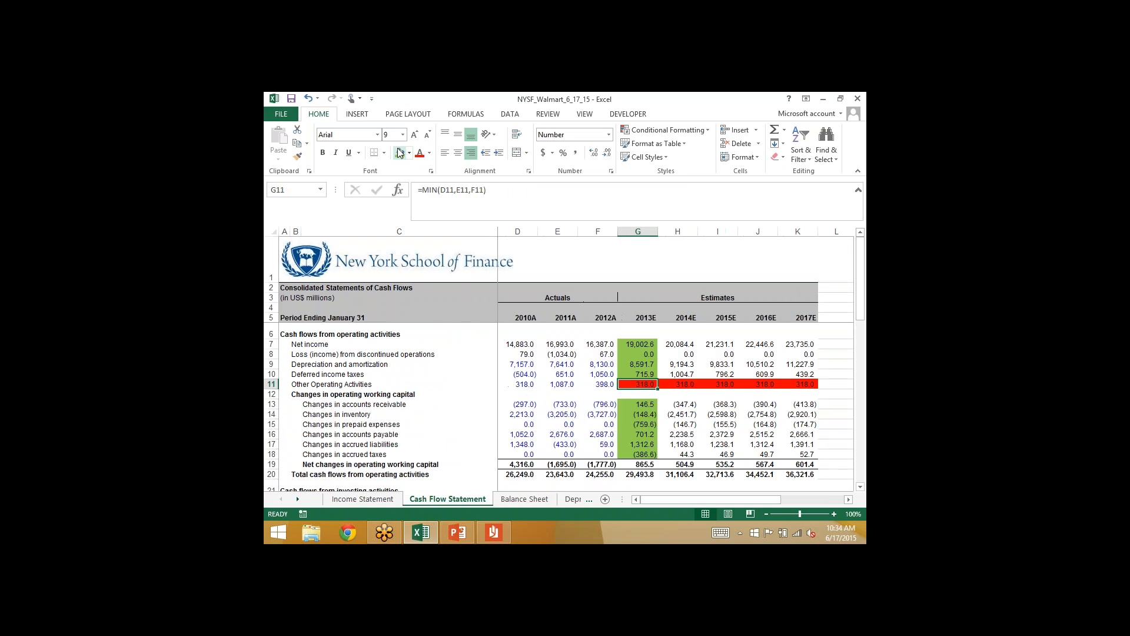
left_click(400, 153)
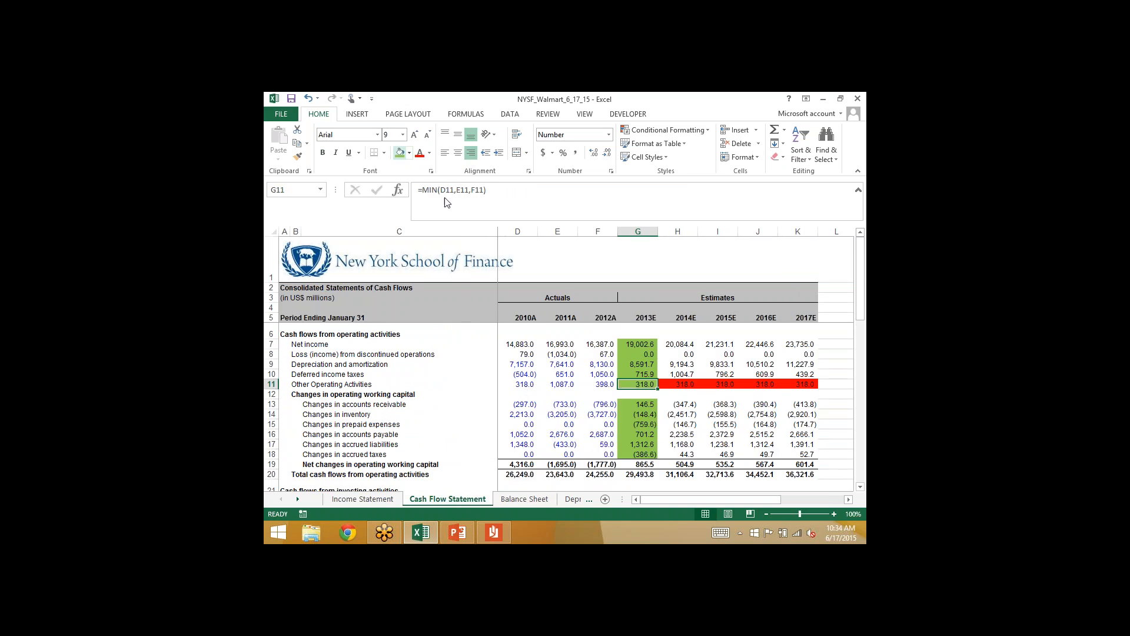
left_click(636, 452)
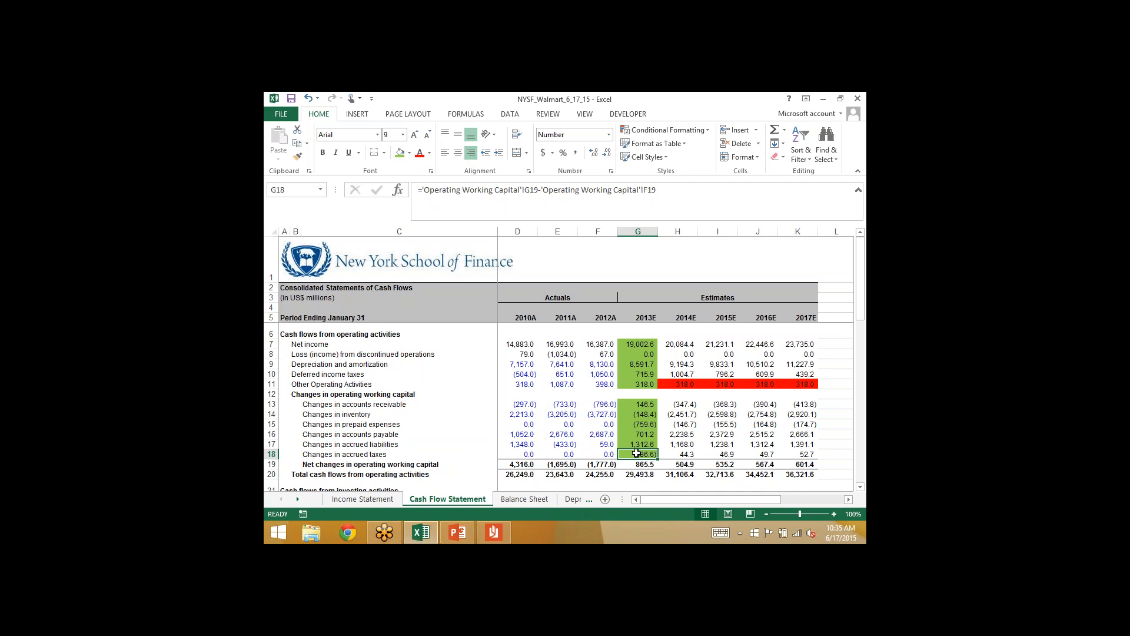
- Review the 2013E column of the Cash Flow Statement from working capital through financing activities for lines not yet marked green
key("Down")
key("Down")
key("Down")
key("Down")
key("Down")
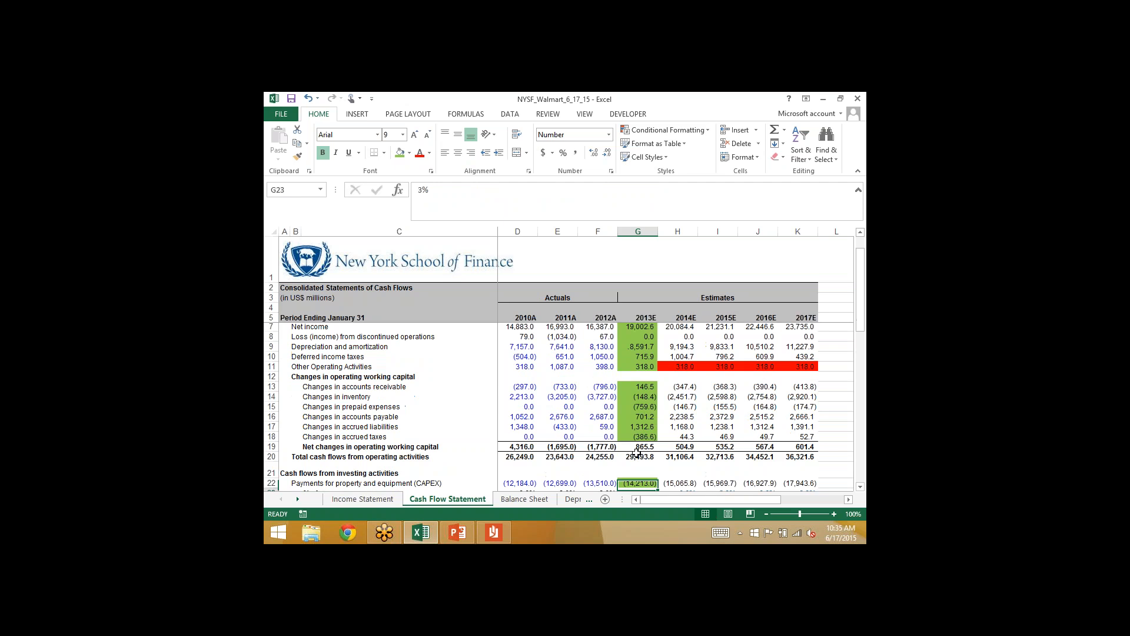
key("Up")
key("Up")
key("Up")
key("Up")
key("Up")
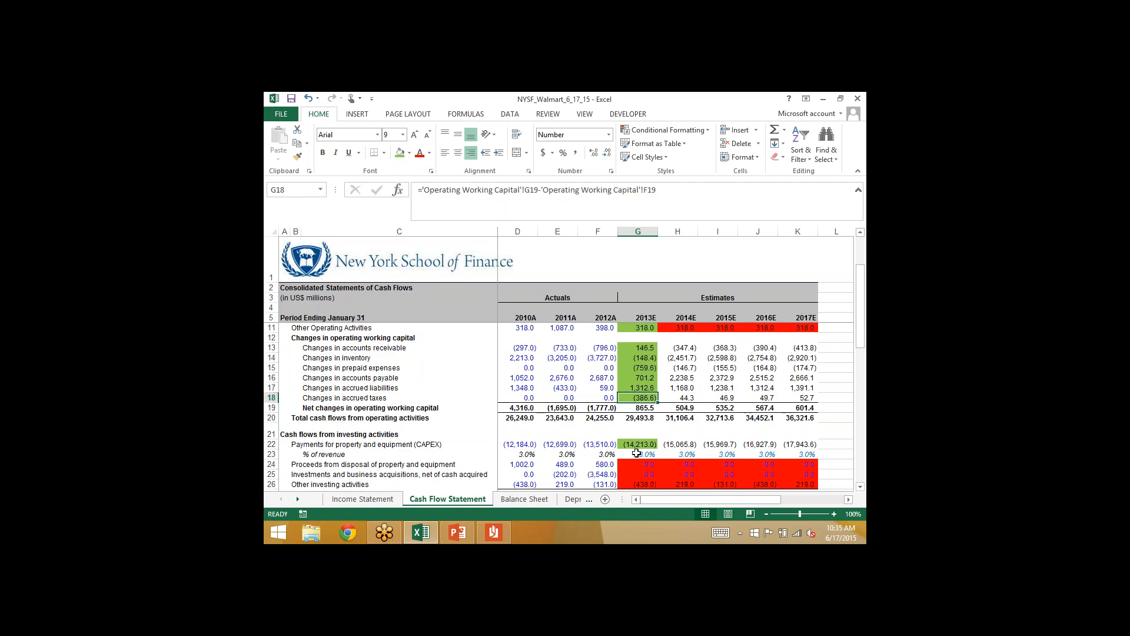
key("Up")
key("Up")
key("Up")
key("Up")
key("Up")
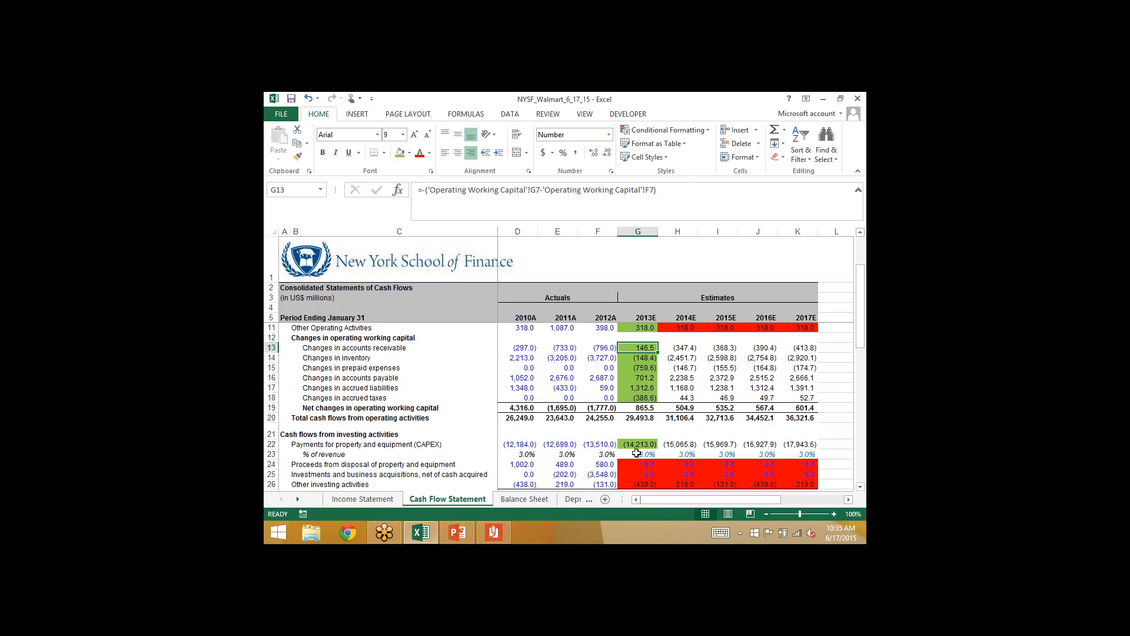
key("Down")
key("Down")
key("Down")
key("Down")
key("Down")
key("Down")
key("Down")
key("Down")
key("Down")
key("Down")
key("Down")
key("Down")
key("Down")
key("Down")
key("Down")
key("Down")
key("Down")
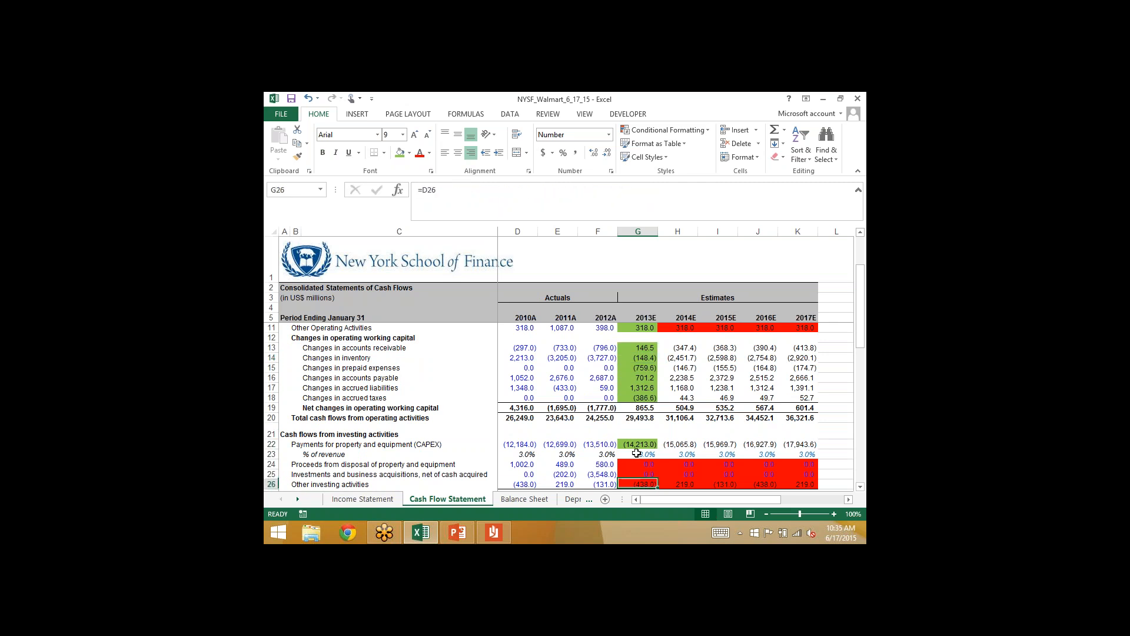
key("Down")
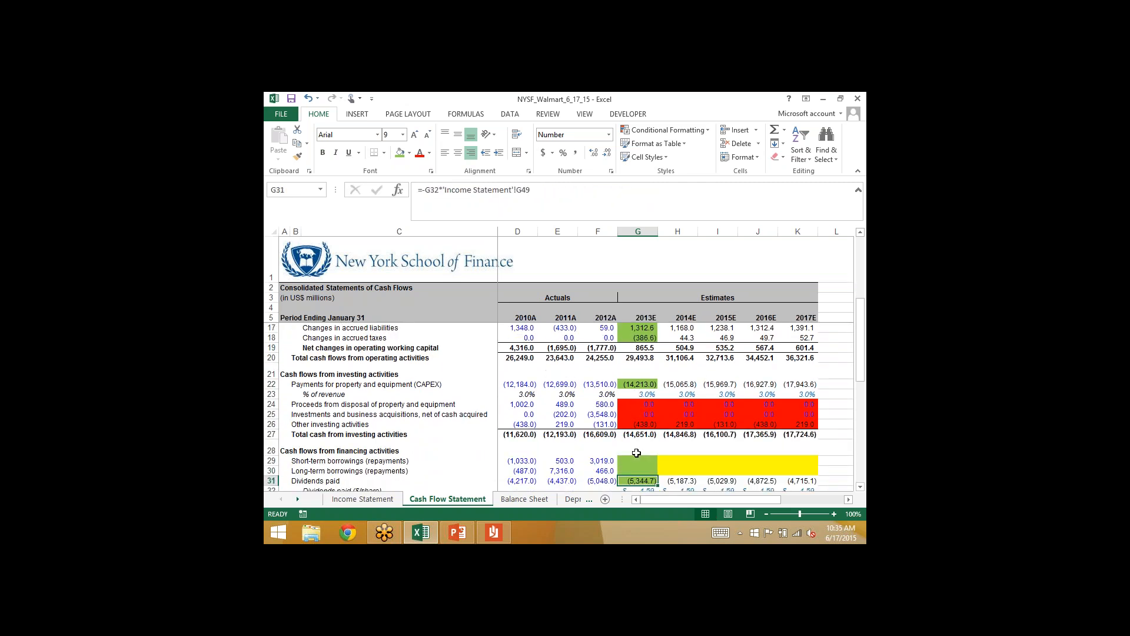
key("Up")
key("Up")
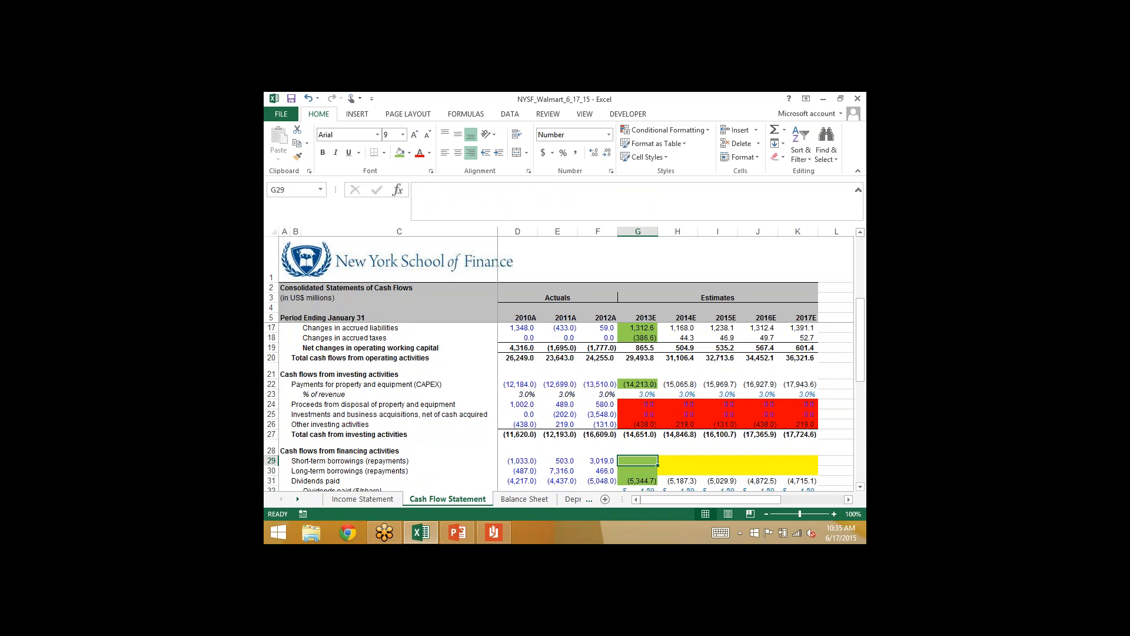
key("Down")
key("Down")
scroll(558, 406, "down", 1)
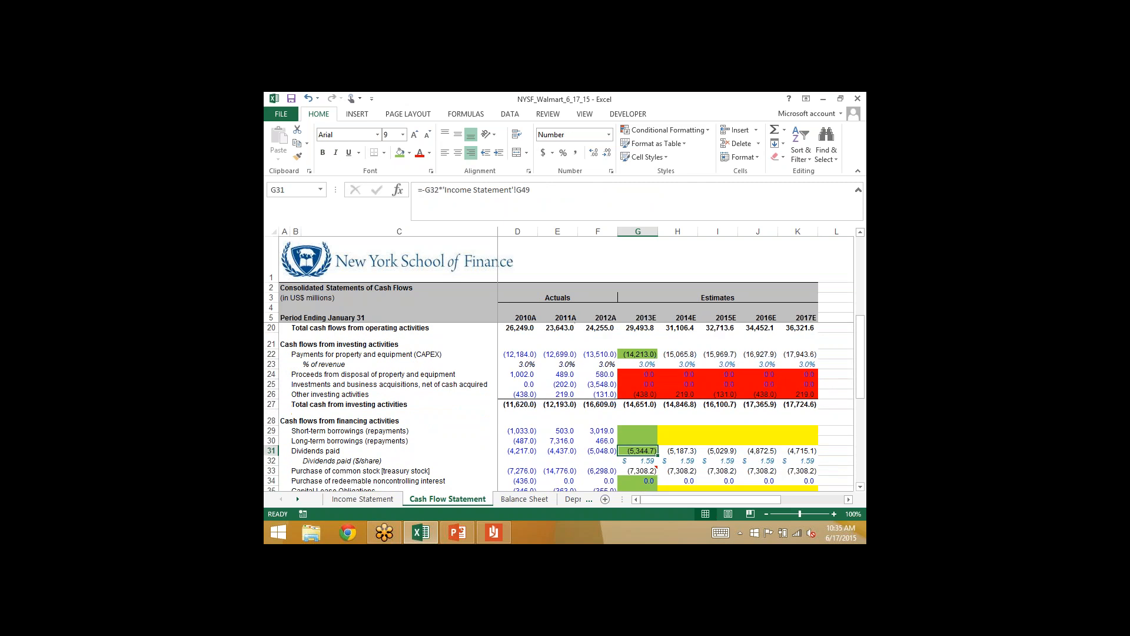
- Review the 2013E financing activities in the Cash Flow Statement, down to total change in cash, for lines not yet marked green
key("Down")
key("Down")
key("Down")
key("Down")
key("Down")
key("Down")
key("Down")
key("Down")
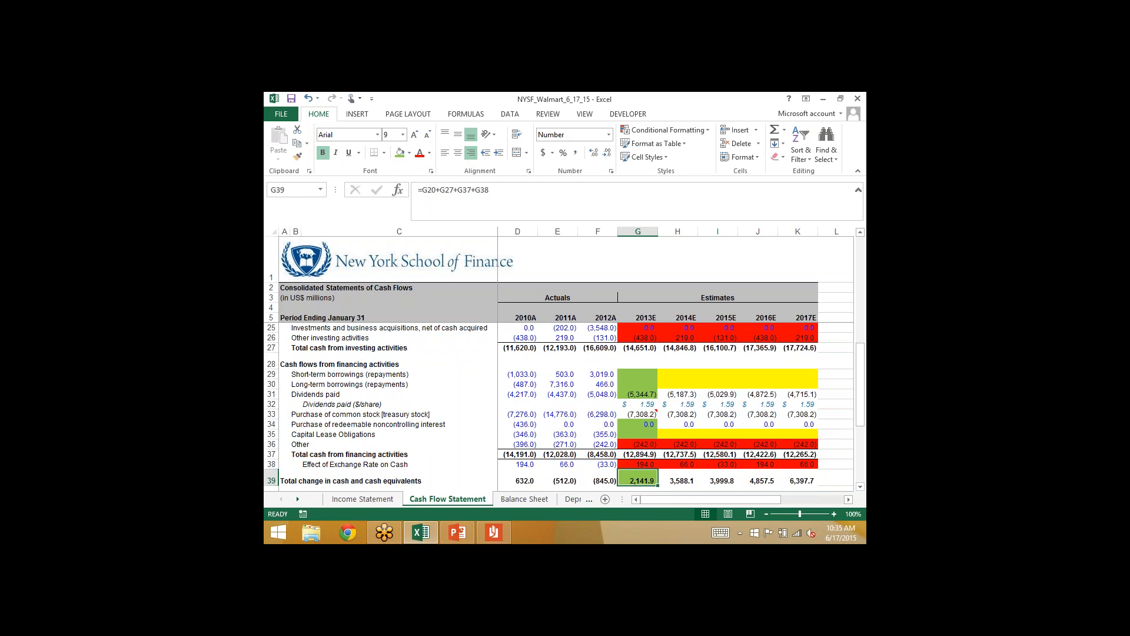
scroll(559, 406, "down", 2)
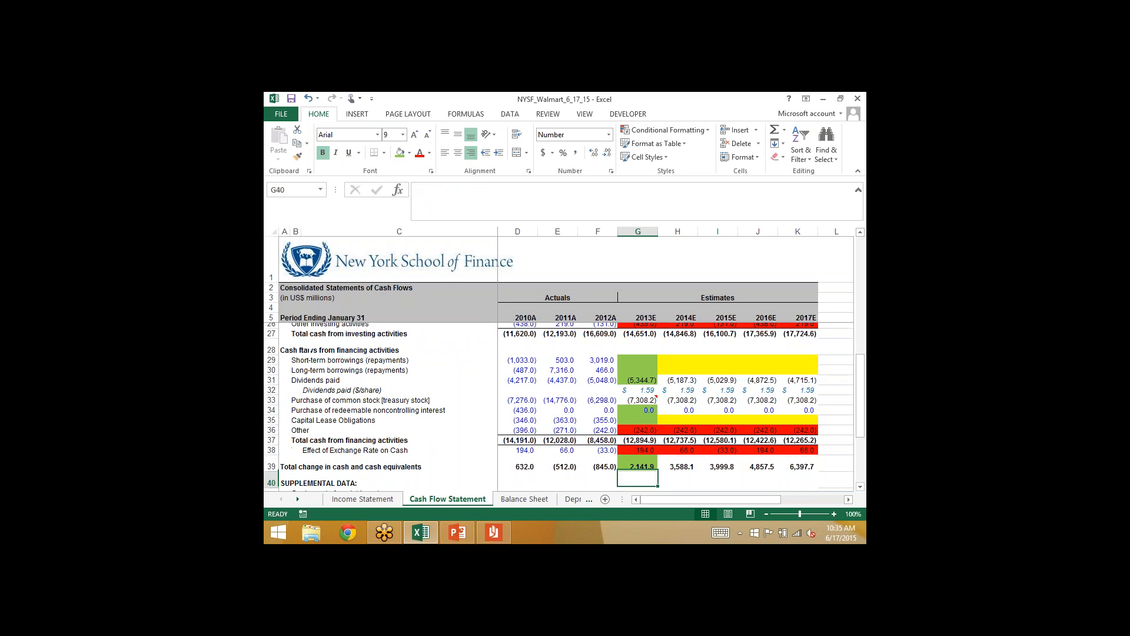
key("Up")
key("Up")
key("Up")
key("Up")
key("Up")
key("Up")
key("Up")
key("Up")
key("Up")
key("Up")
key("Up")
key("Up")
key("Up")
key("Up")
key("Up")
key("Up")
key("Up")
key("Up")
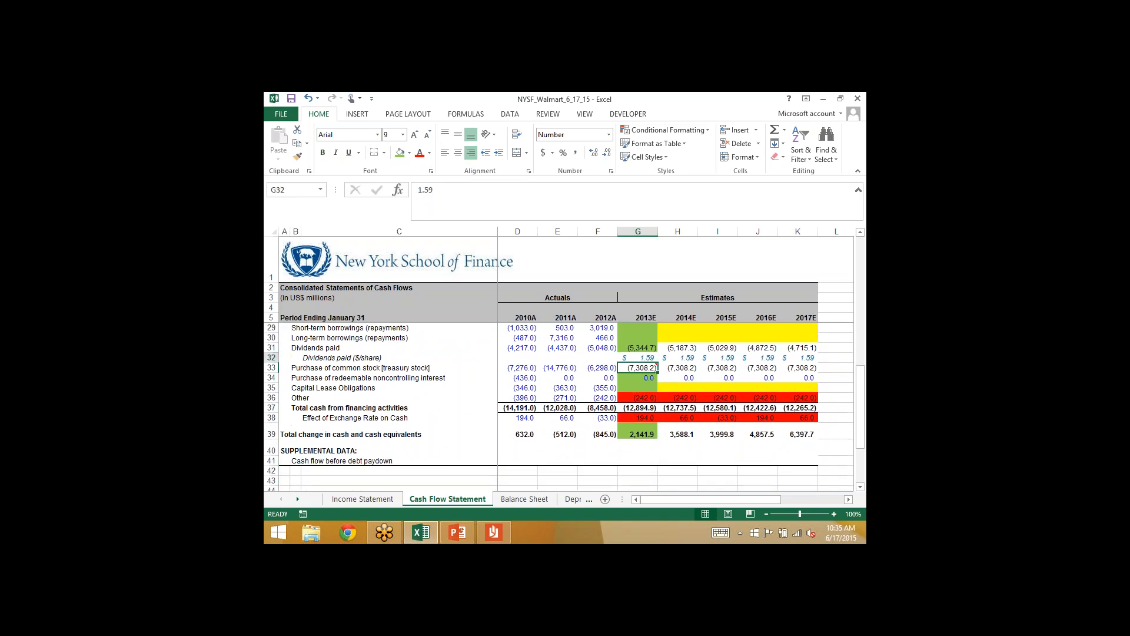
key("Up")
key("Up")
key("Up")
key("Up")
key("Up")
key("Up")
key("Up")
key("Up")
key("Up")
key("Up")
key("Up")
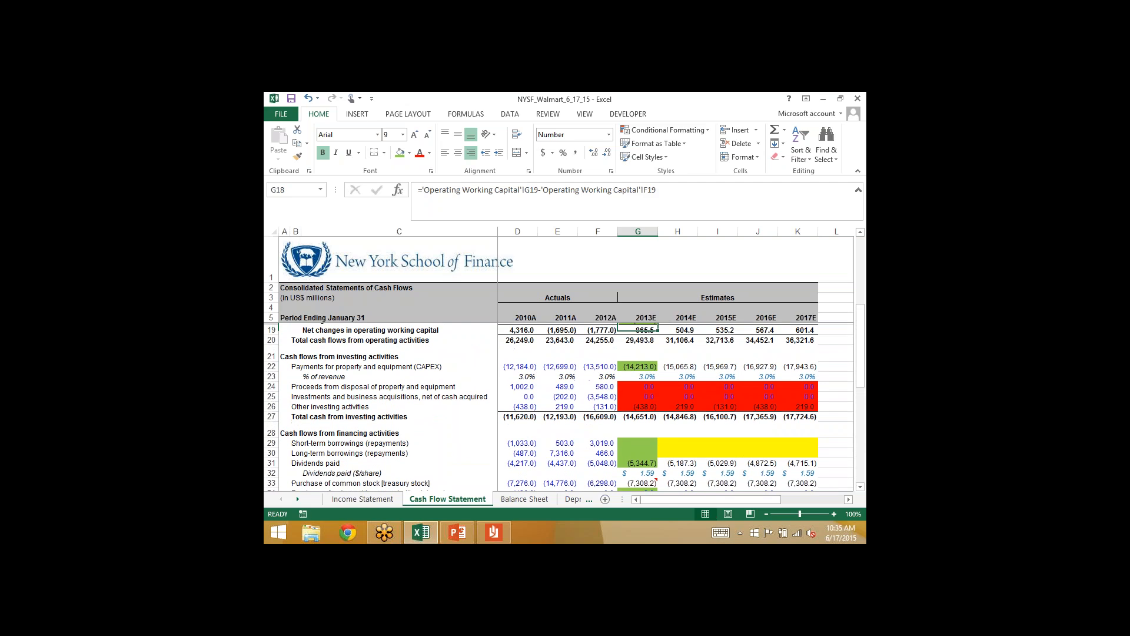
- Review the 2013E operating activities and working capital lines in the Cash Flow Statement to check that each one is marked green
key("Down")
key("Down")
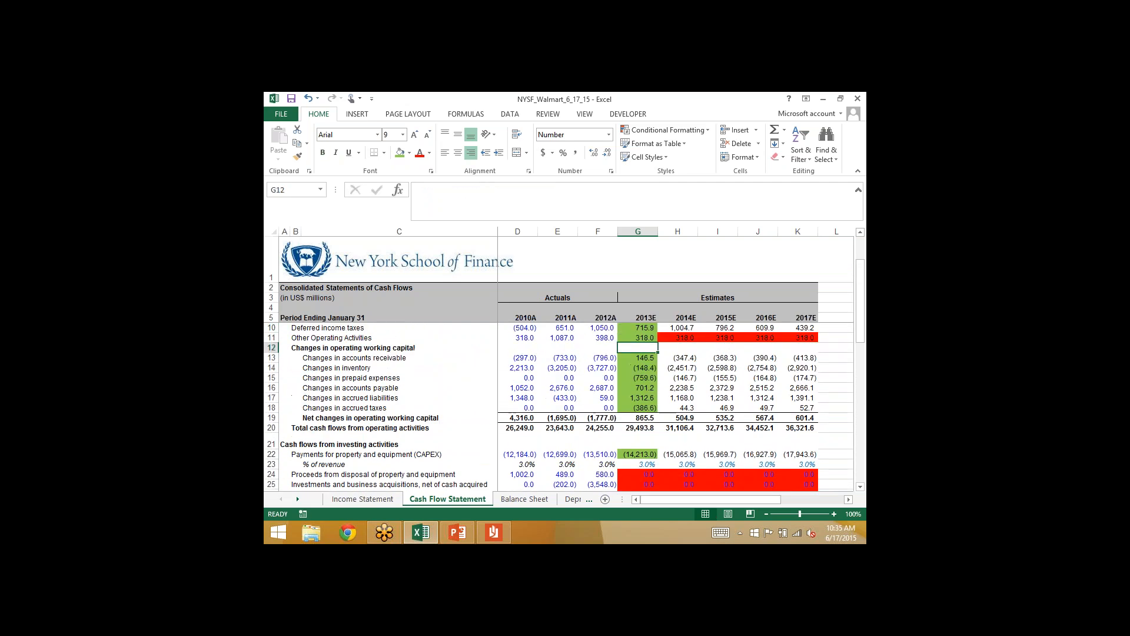
key("Up")
key("Up")
key("Up")
key("Up")
key("Up")
key("Up")
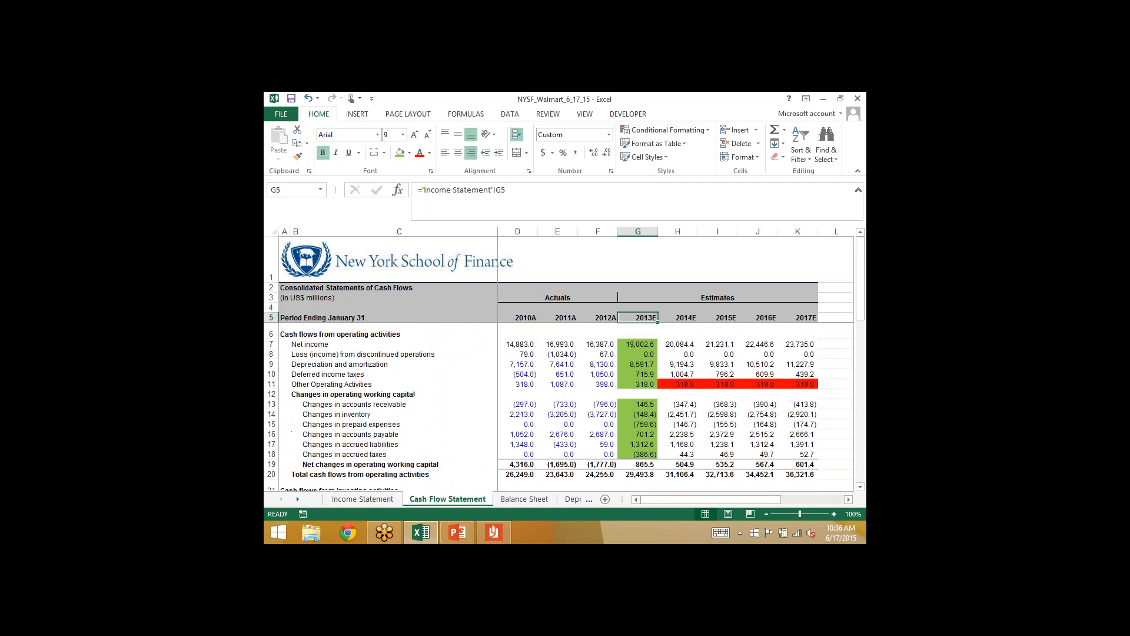
key("Down")
key("Down")
key("Down")
key("Down")
key("Down")
key("Down")
key("Down")
key("Down")
key("Down")
key("Down")
key("Down")
key("Down")
key("Down")
key("Down")
key("Down")
key("Down")
key("Down")
key("Down")
key("Down")
key("Down")
key("Down")
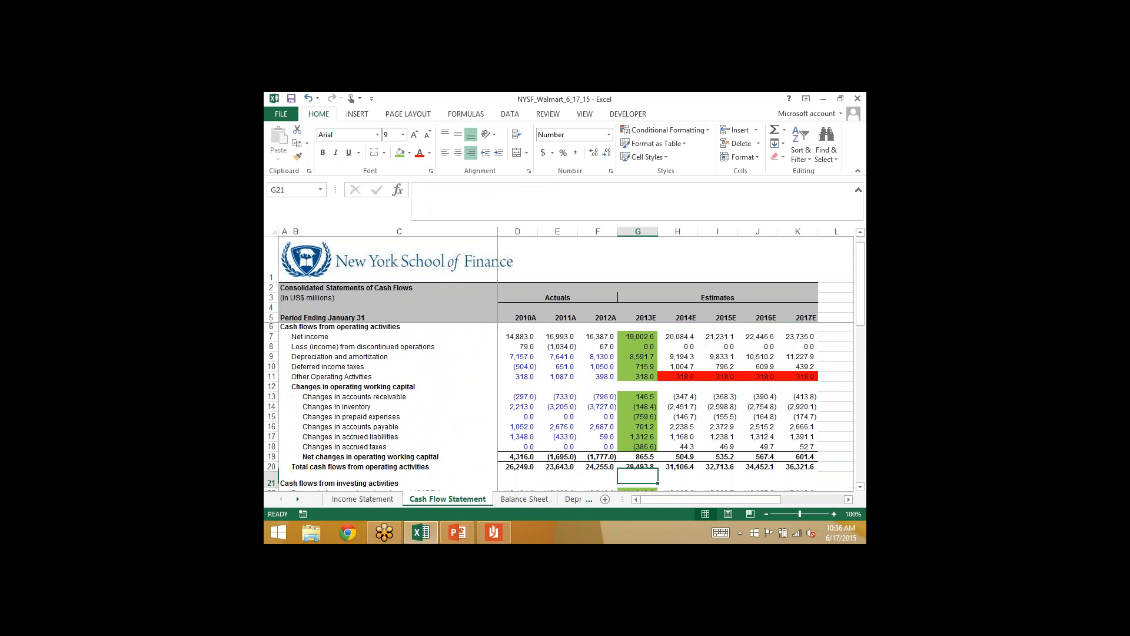
key("Up")
key("Up")
key("Up")
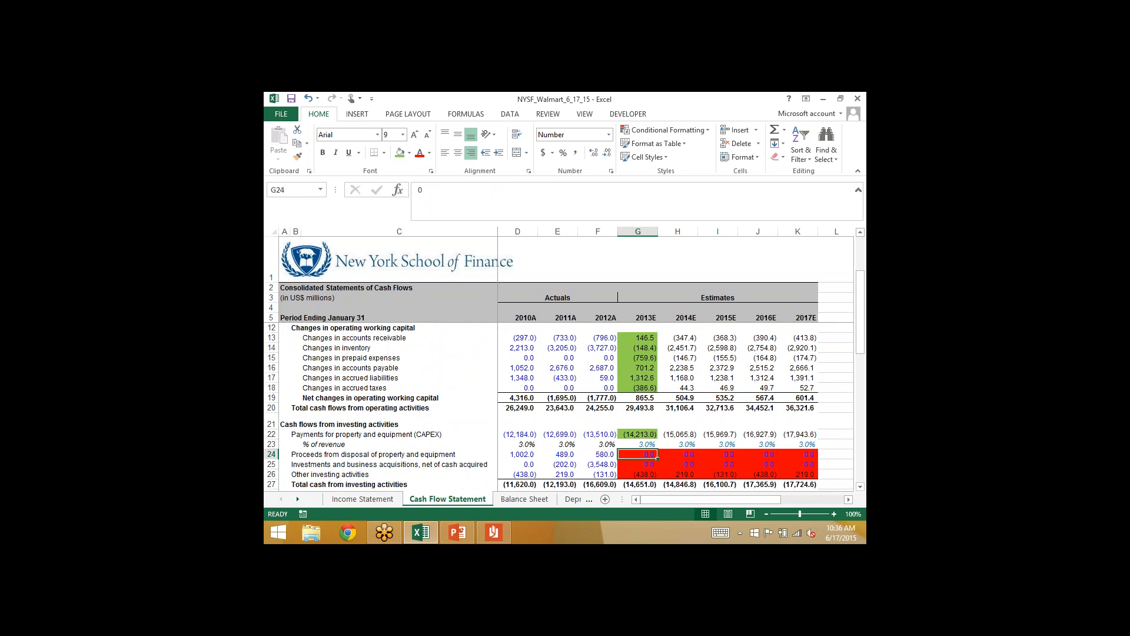
- Mark 2013E proceeds from disposal of property and investments and business acquisitions (G24:G25) in the Cash Flow Statement with the green fill
key("Down")
key("Down")
key("Down")
key("Down")
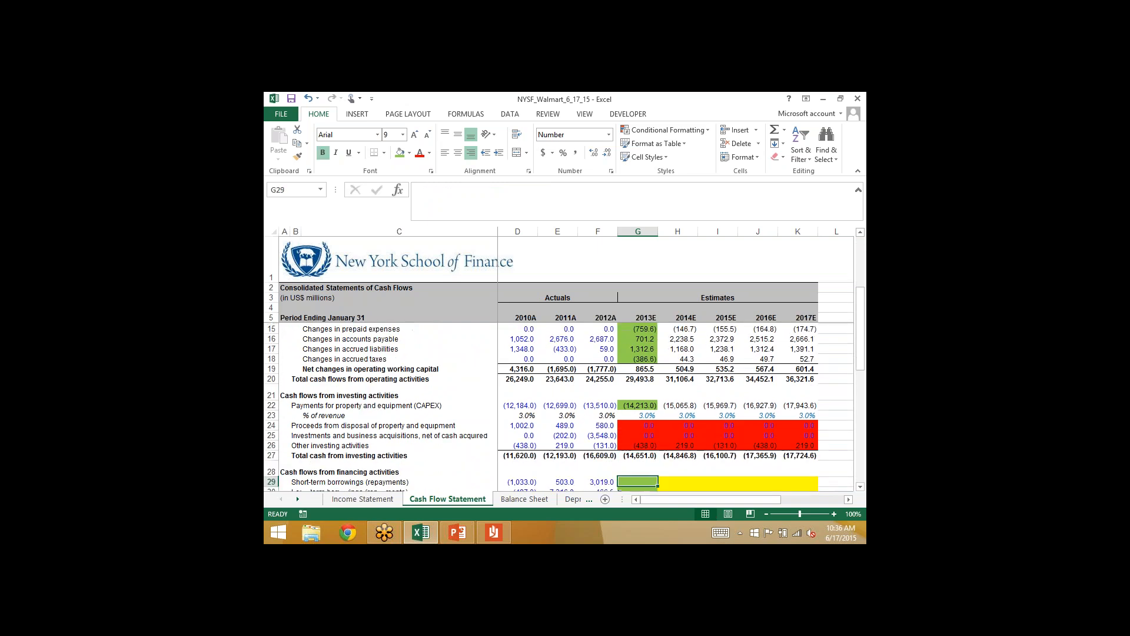
key("Up")
key("Up")
key("Up")
key("Up")
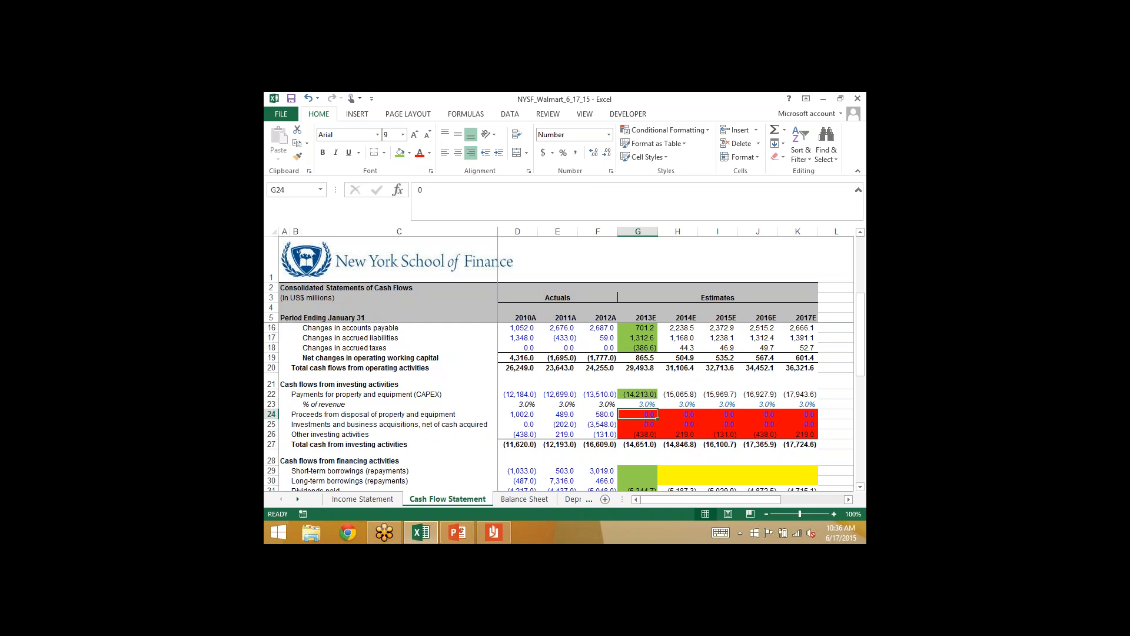
key("Down")
key("Up")
key("shift+Down")
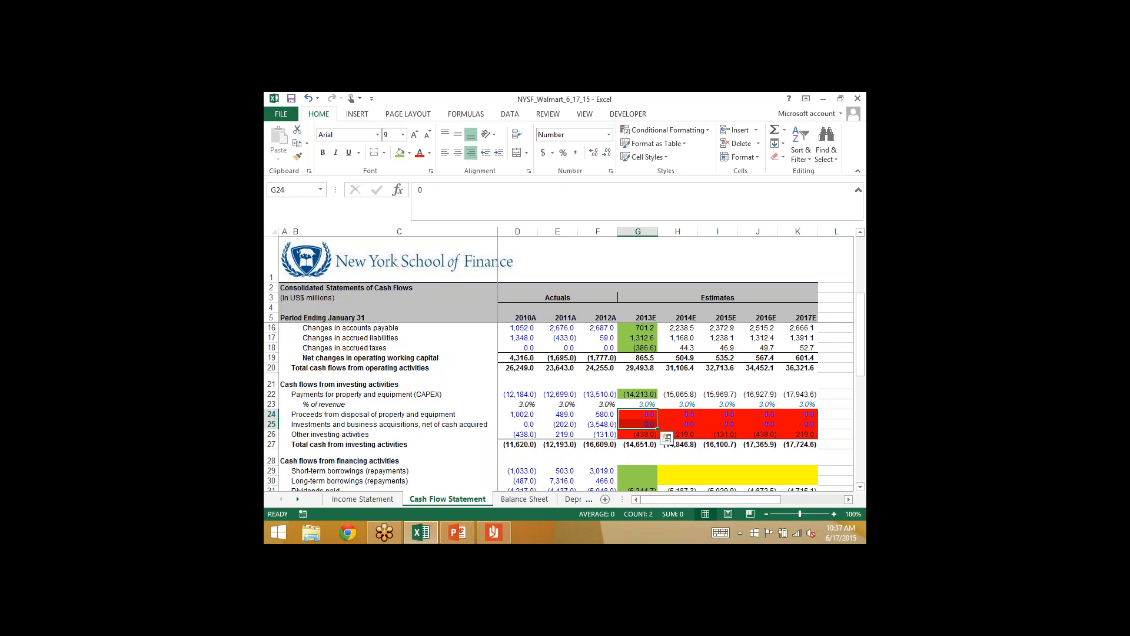
left_click(399, 154)
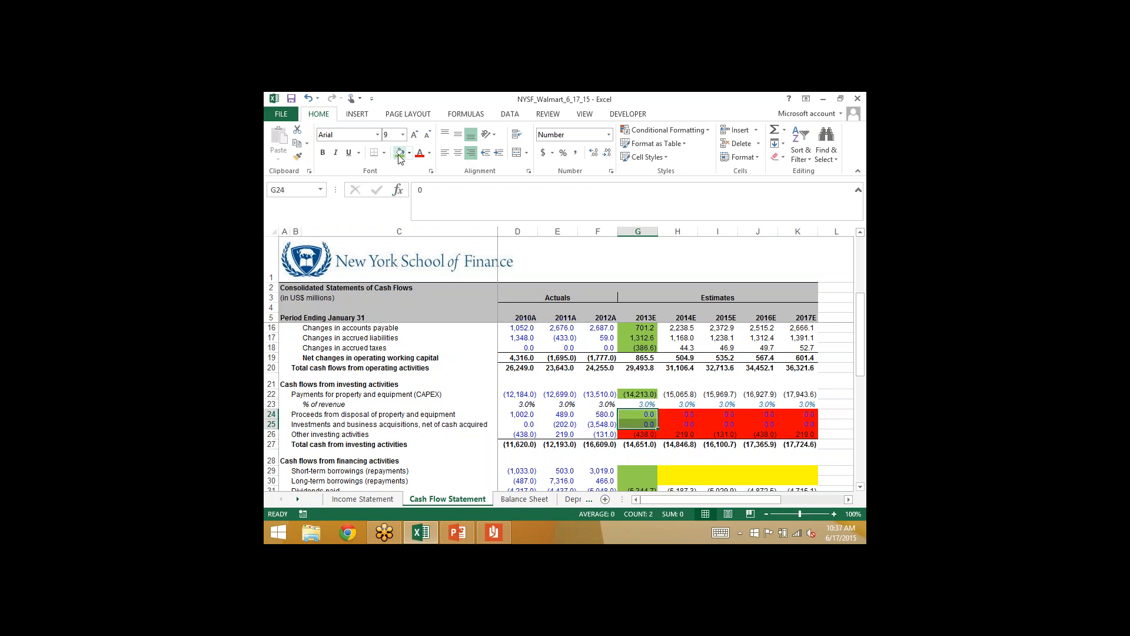
- Extend 2013E property, plant and equipment in Balance Sheet G14 by subtracting 'Cash Flow Statement'!G24 and 'Cash Flow Statement'!G25
left_click(521, 499)
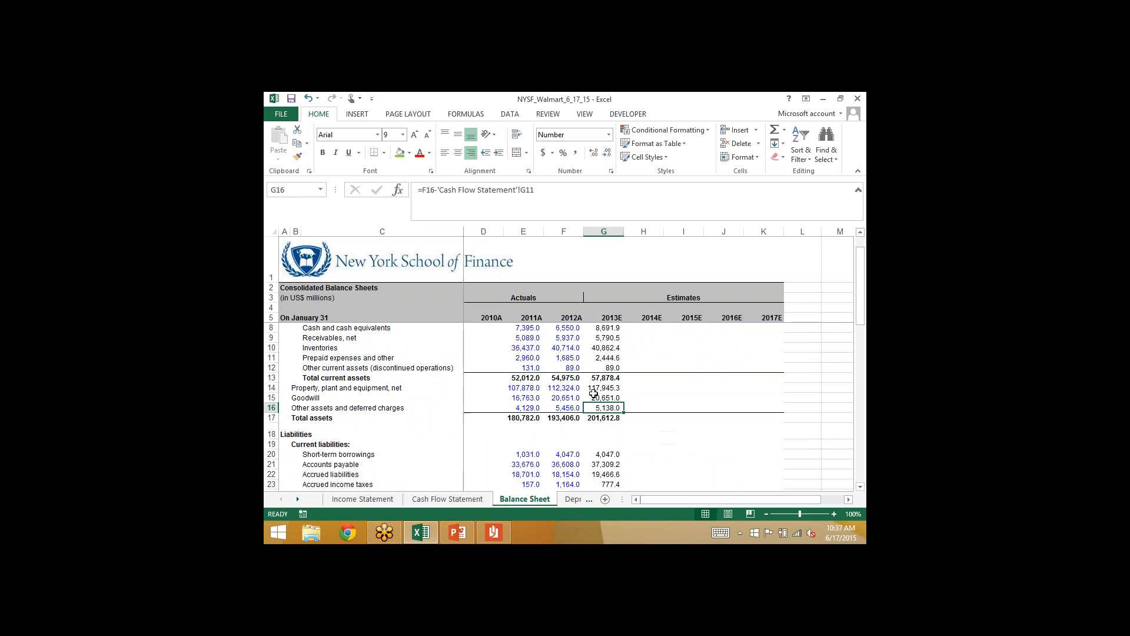
left_click(601, 389)
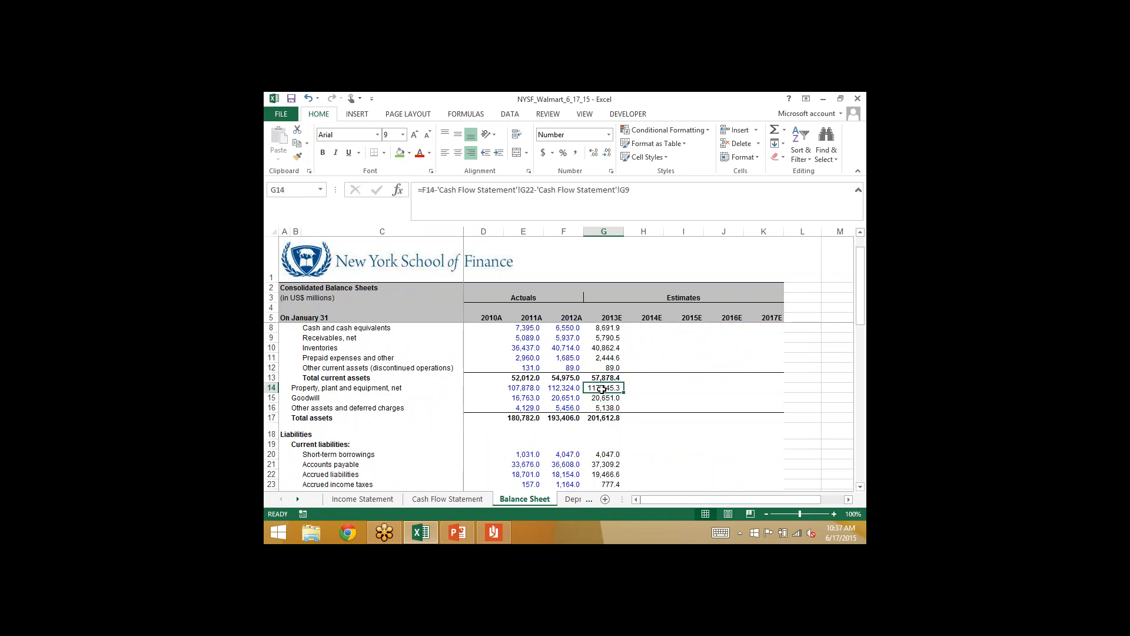
left_click(652, 190)
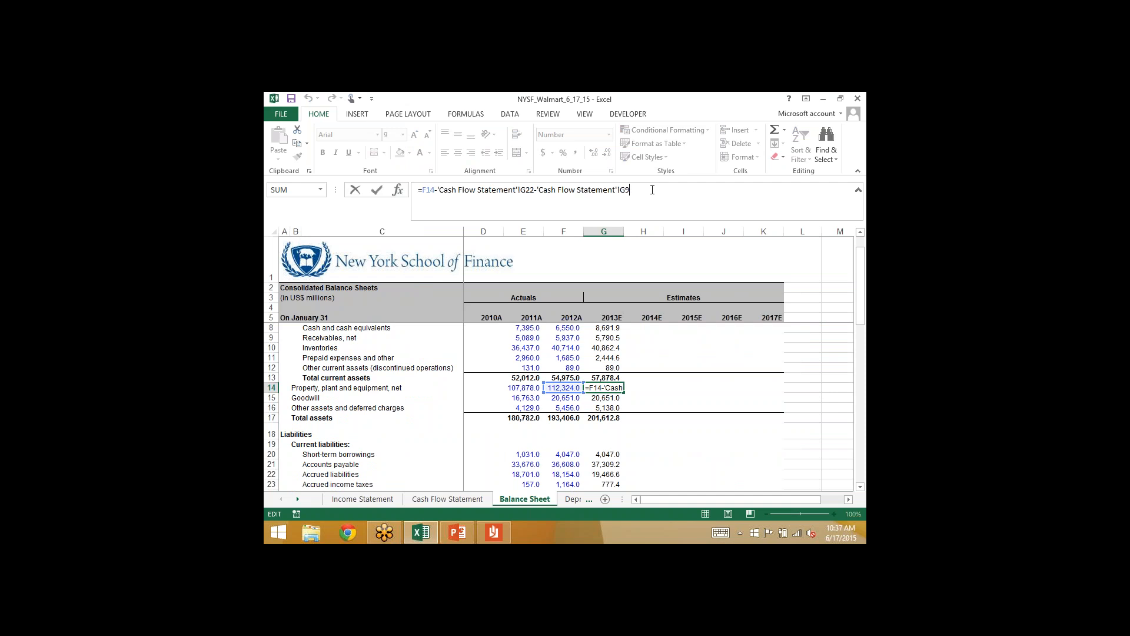
type("-")
left_click(442, 499)
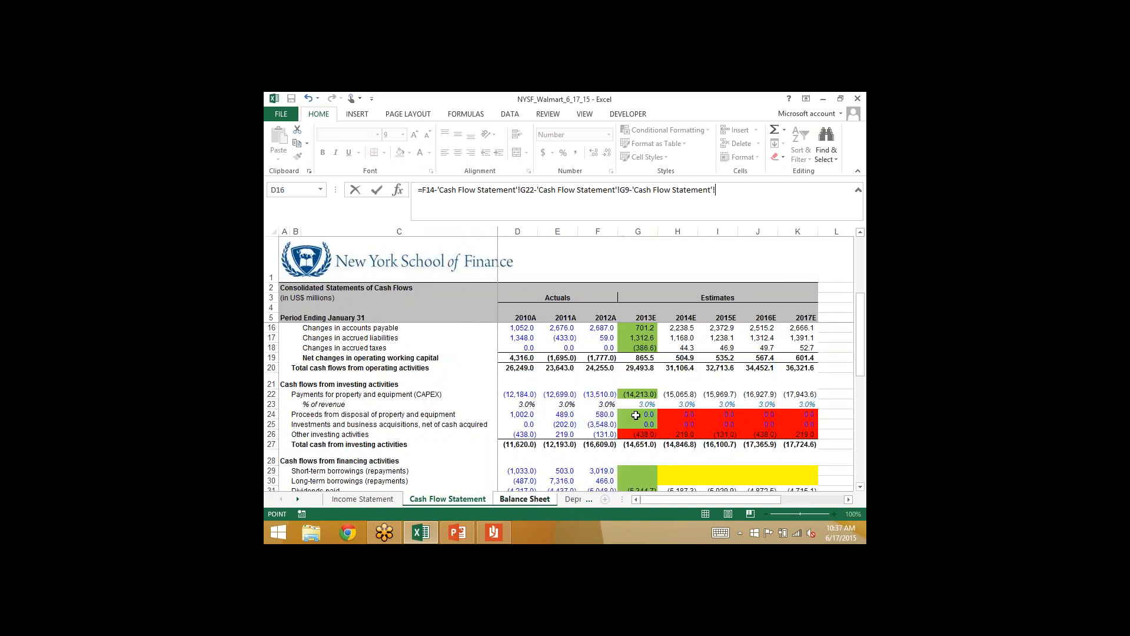
left_click(636, 415)
type("-")
left_click(633, 425)
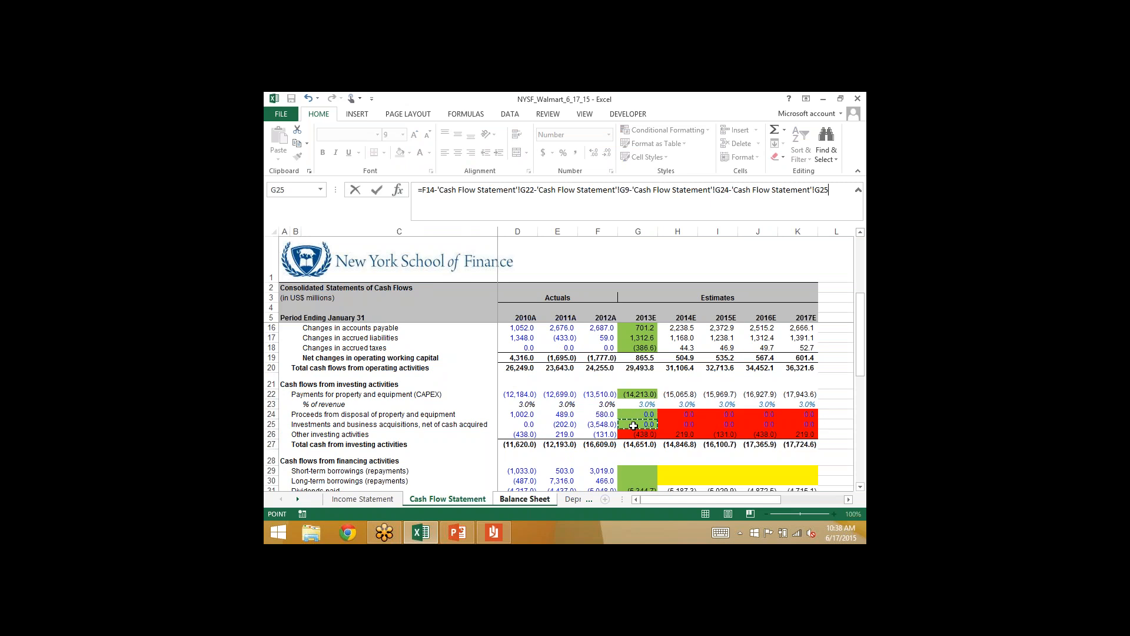
key("Return")
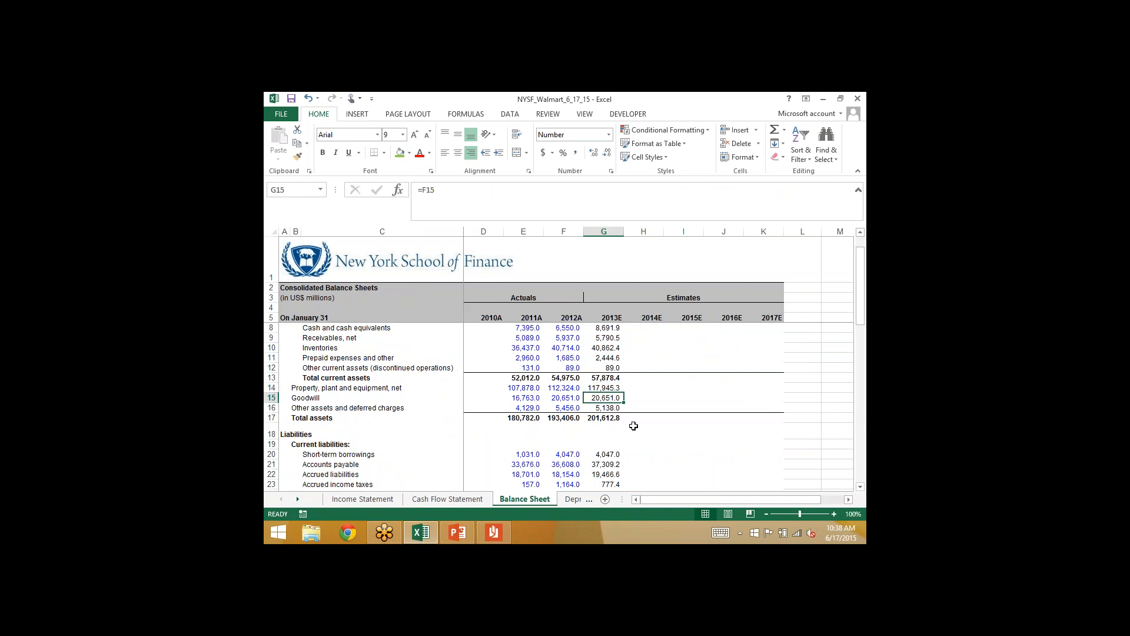
key("Down")
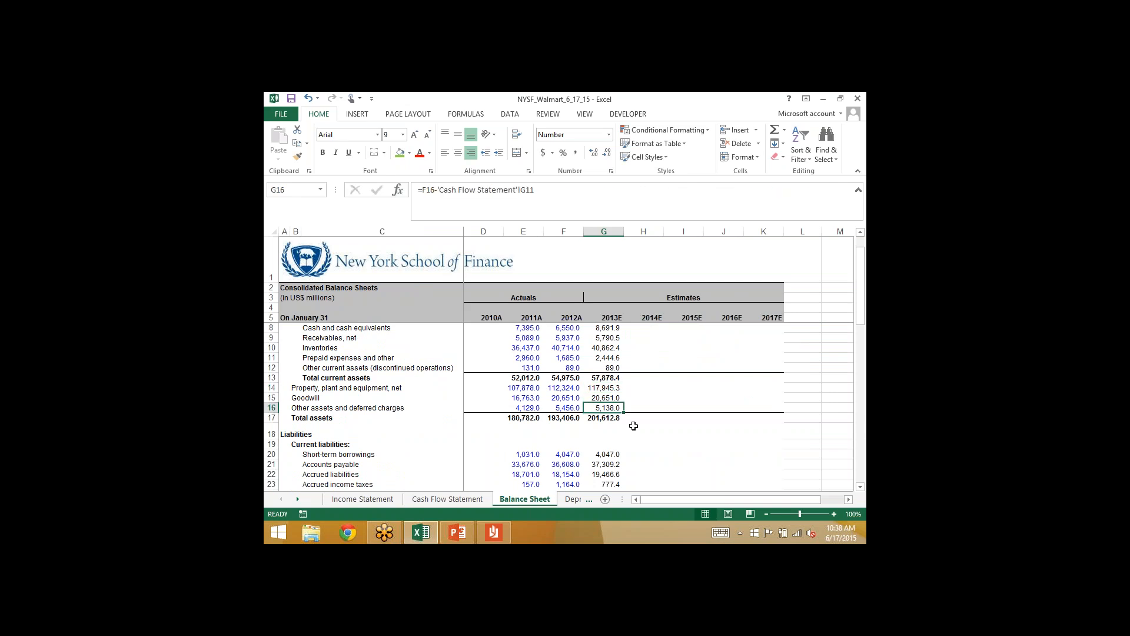
- Mark 2013E other investing activities (G26) in the Cash Flow Statement with the green fill
left_click(457, 498)
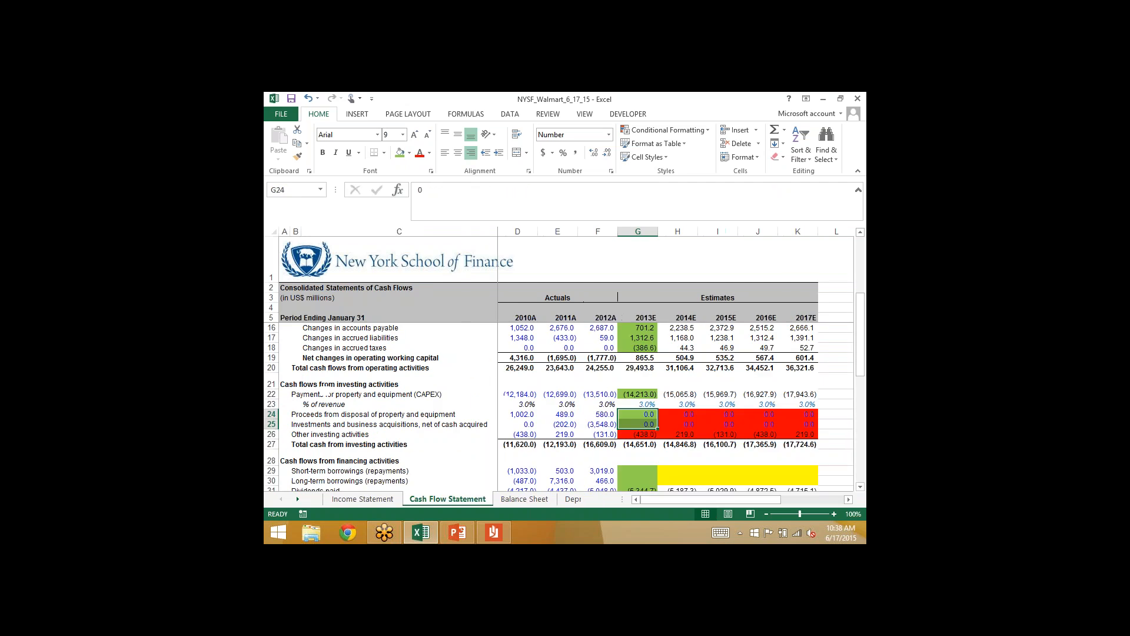
left_click(640, 435)
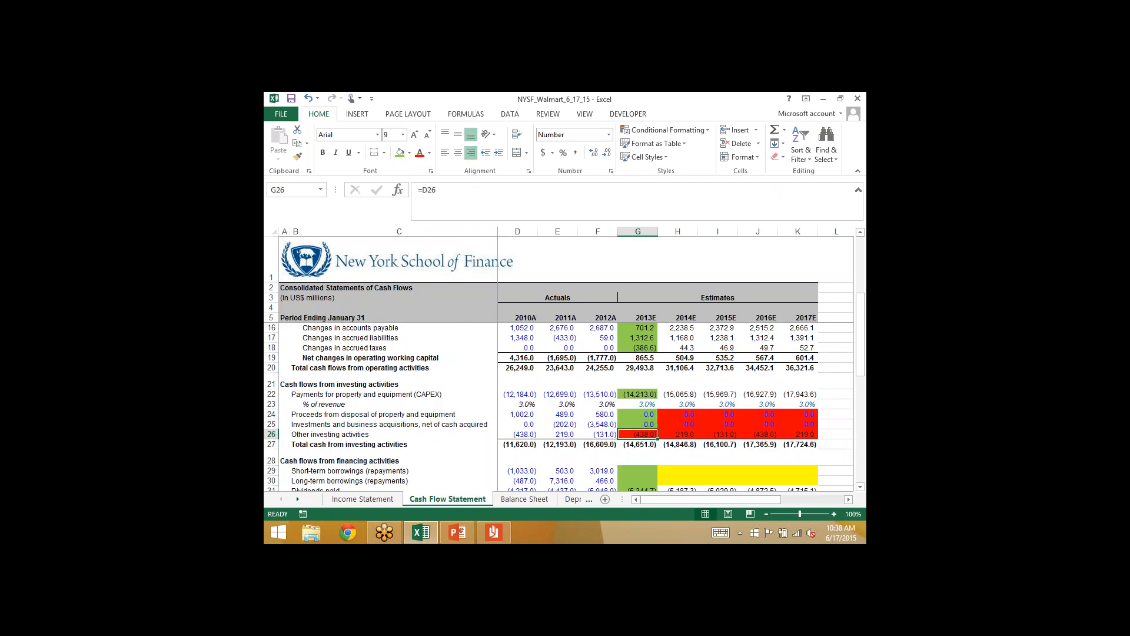
left_click(400, 153)
- Extend 2013E other assets and deferred charges in Balance Sheet G16 to =F16-'Cash Flow Statement'!G11-'Cash Flow Statement'!G26
left_click(511, 500)
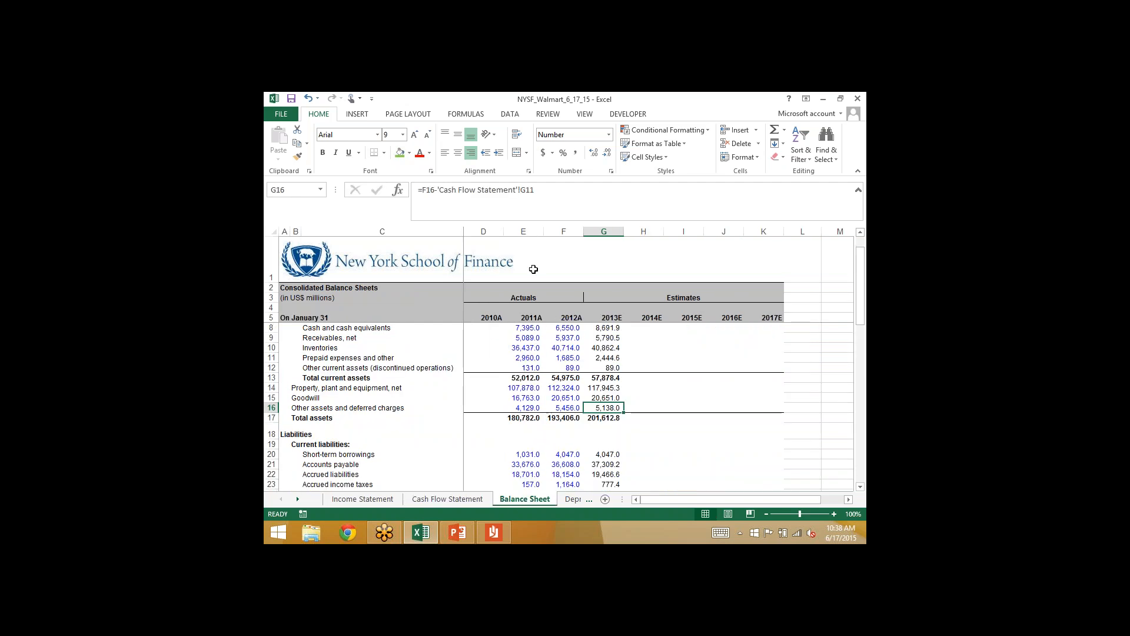
left_click(567, 188)
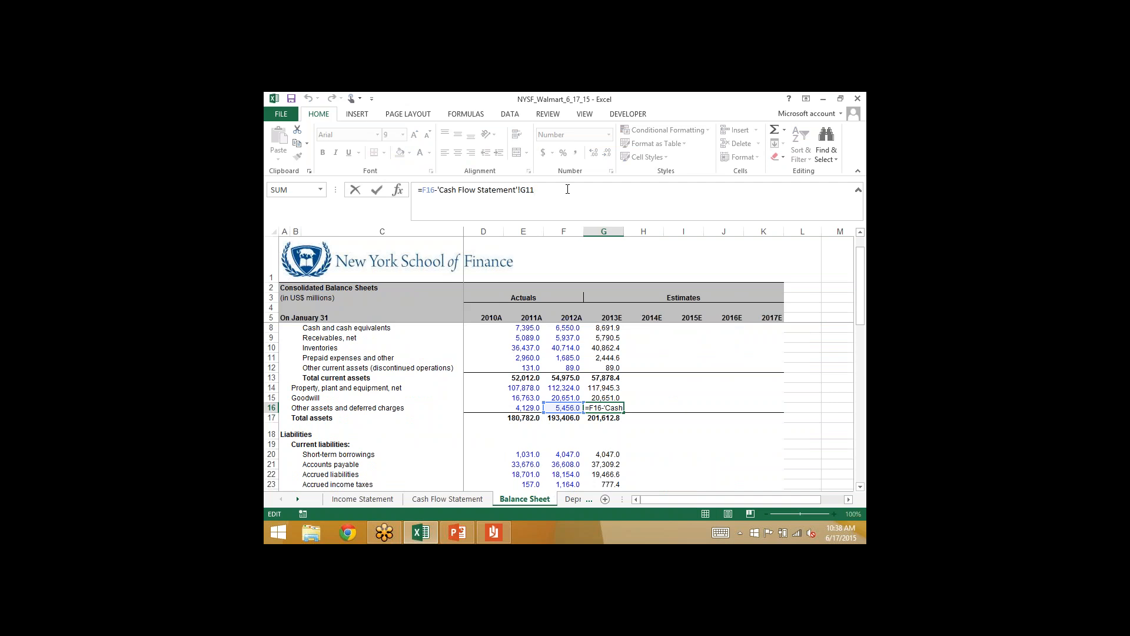
type("-")
left_click(440, 498)
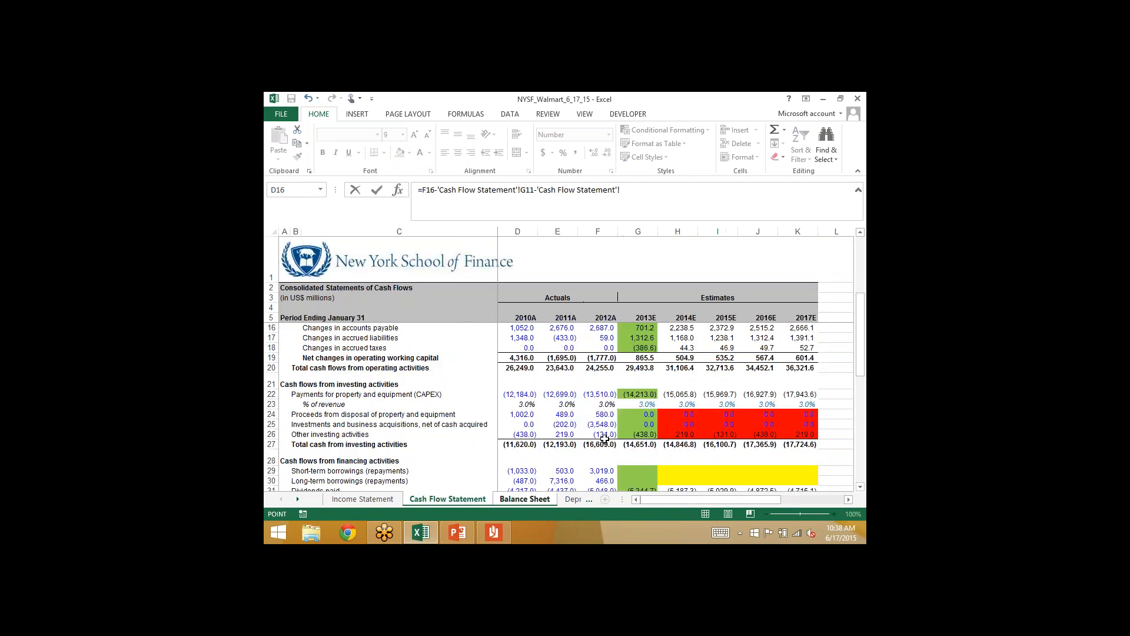
left_click(634, 435)
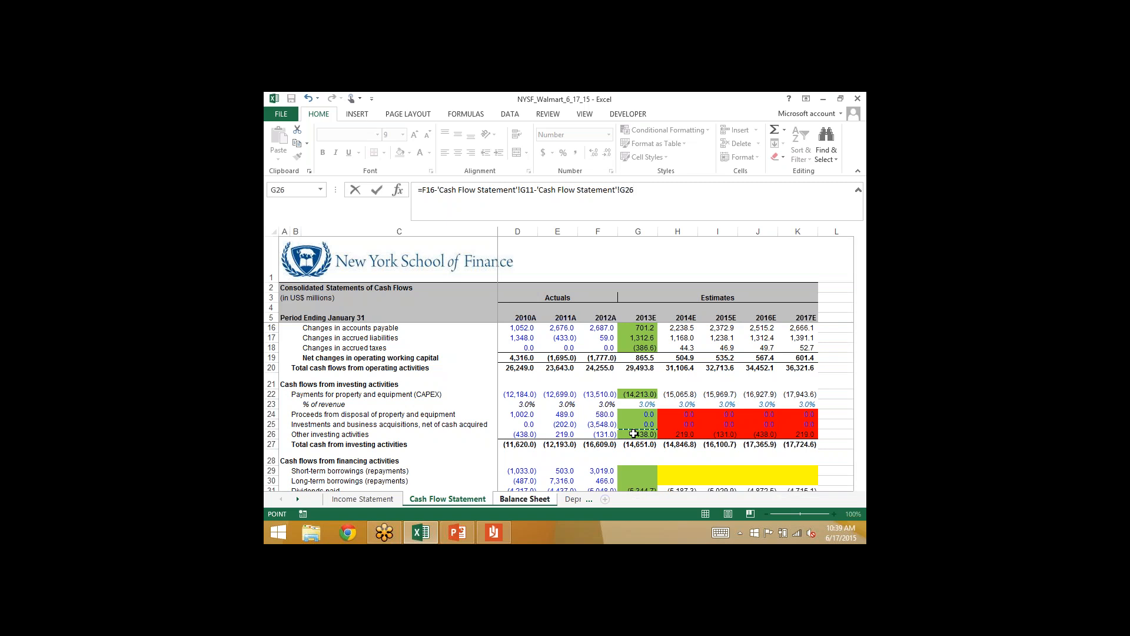
key("Return")
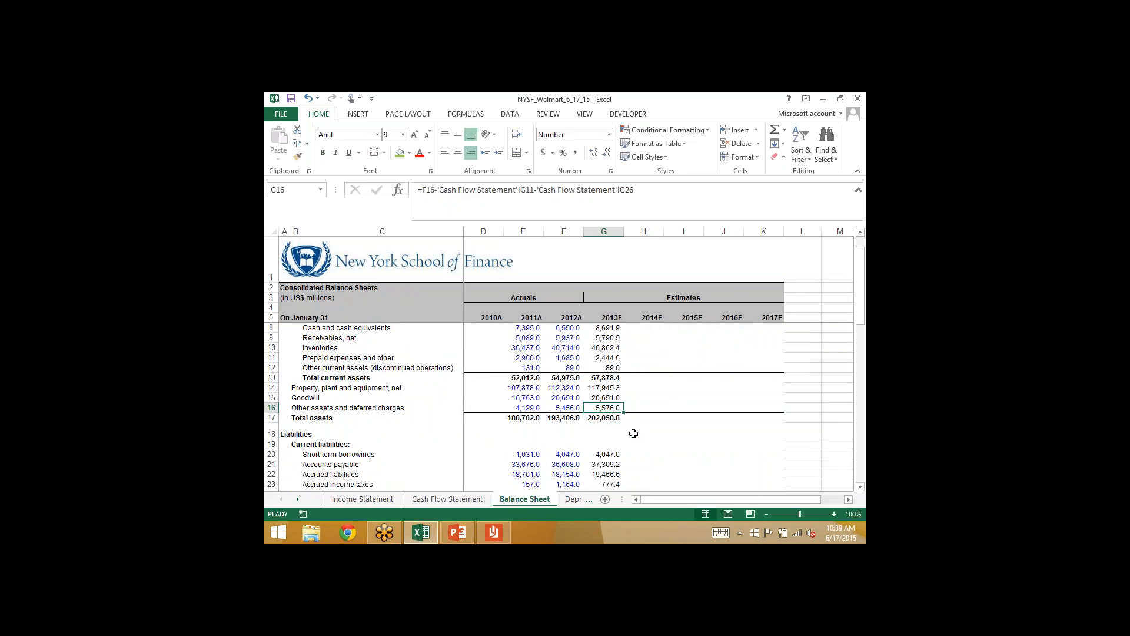
key("Down")
key("Down")
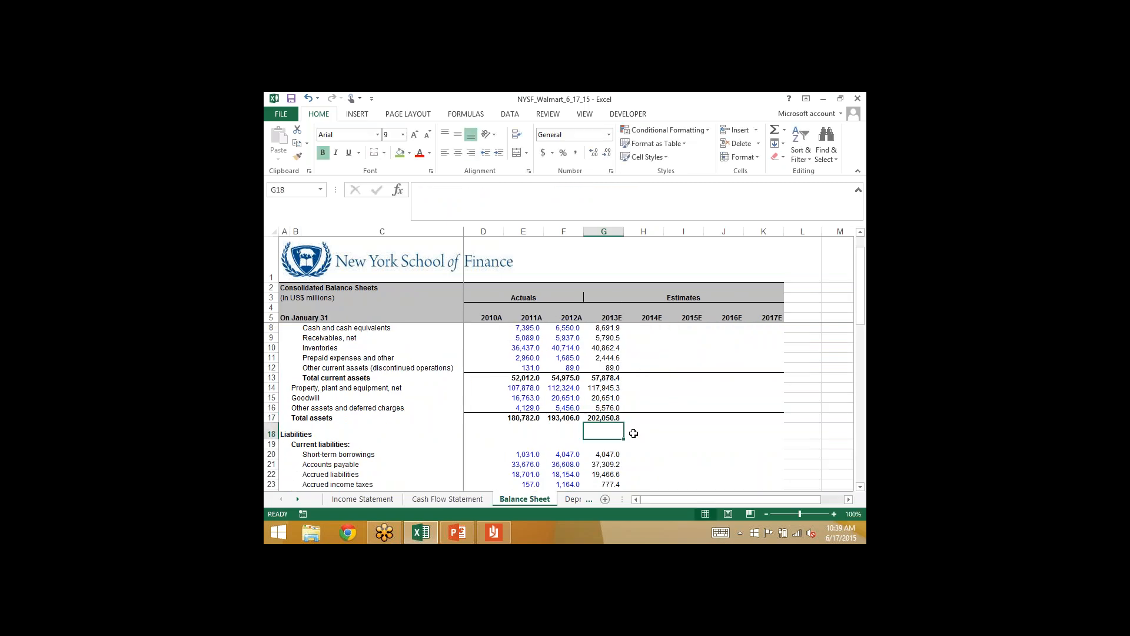
- Examine 2013E purchase of common stock (G33) in the Cash Flow Statement and 2013E retained earnings (G35) in the Balance Sheet
left_click(469, 500)
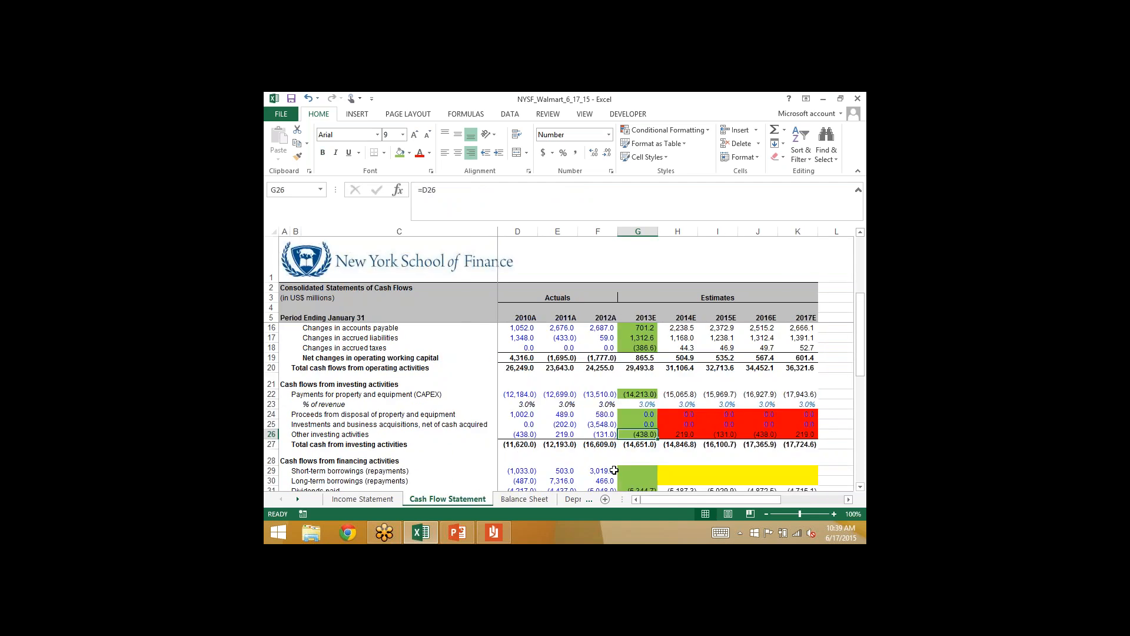
scroll(614, 469, "down", 3)
left_click(637, 414)
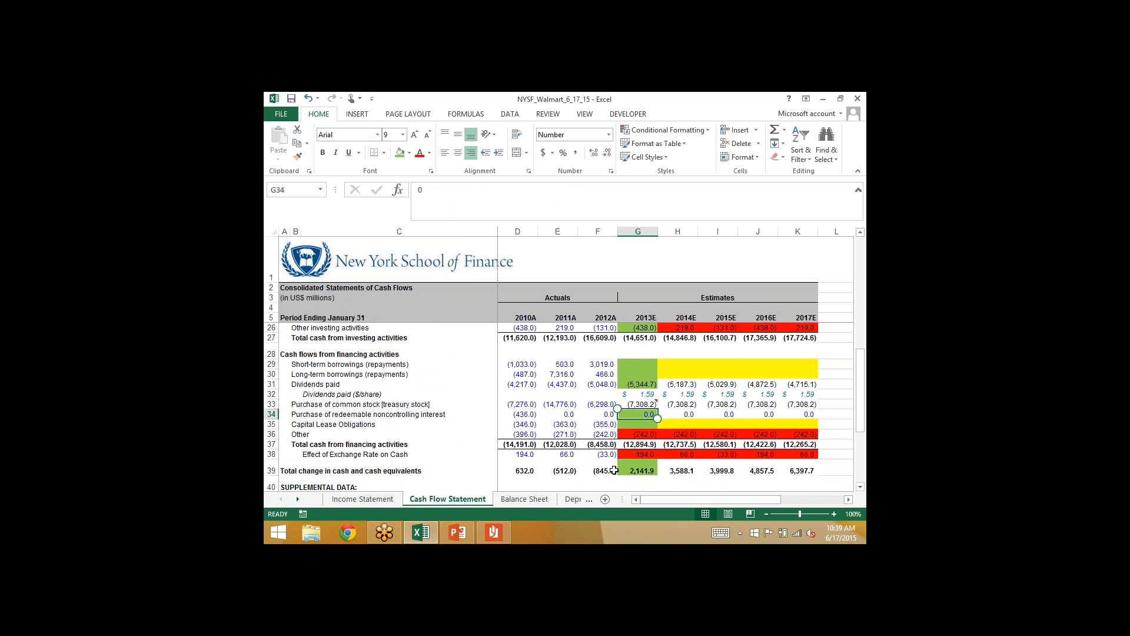
key("Up")
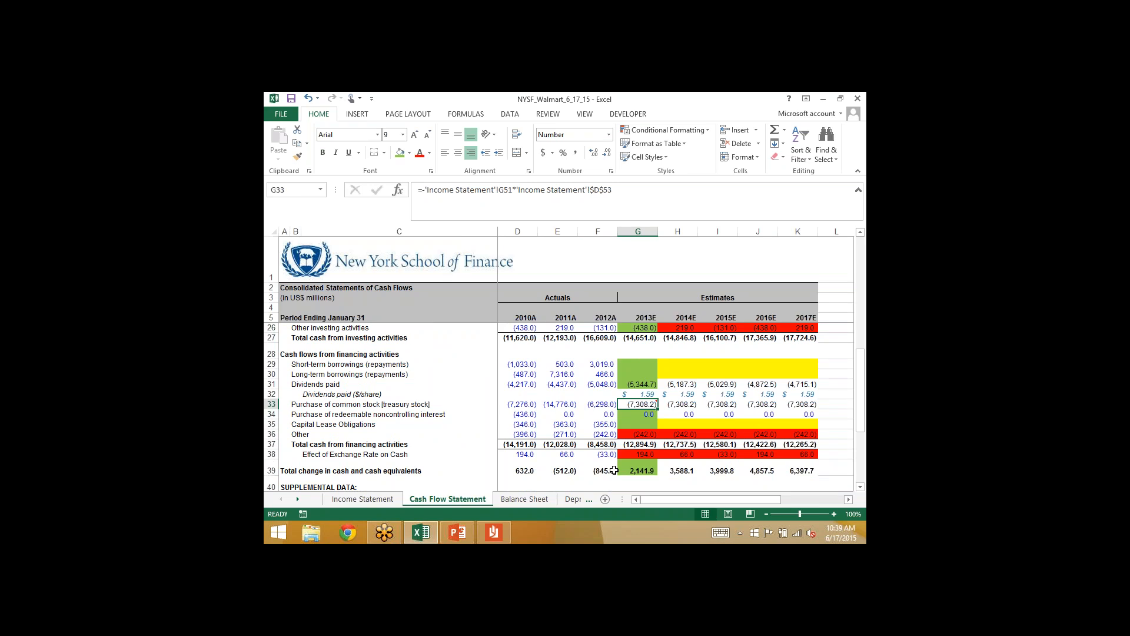
left_click(521, 498)
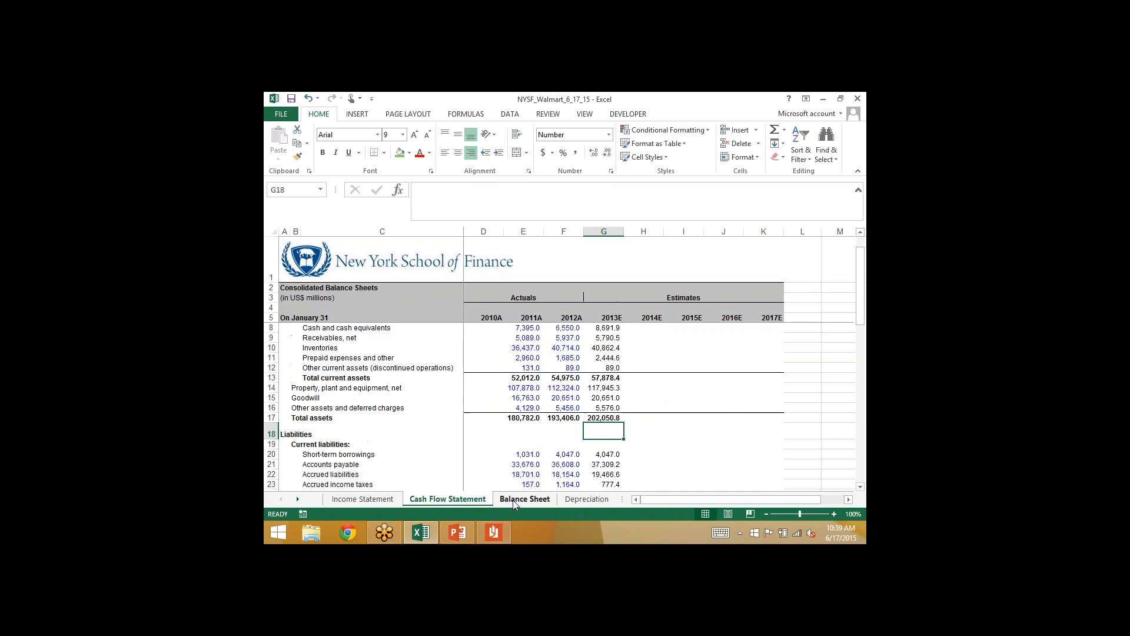
key("Down")
key("Down")
key("Down")
key("Down")
key("Down")
key("Down")
key("Down")
key("Down")
key("Down")
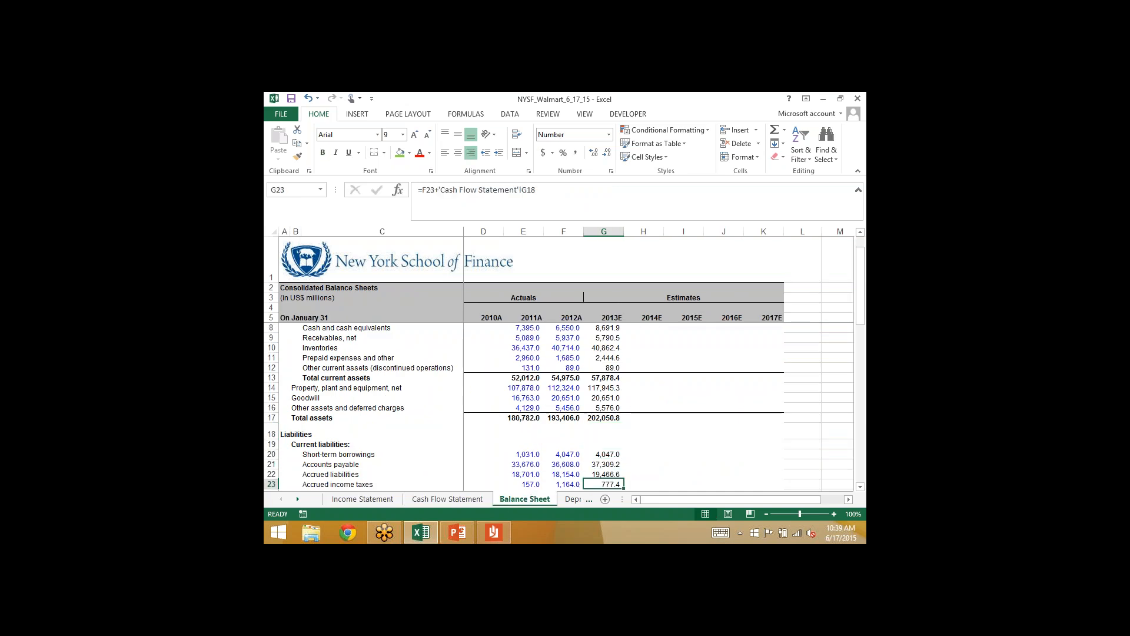
key("Down")
key("Down")
key("Down")
key("Down")
key("Down")
key("Down")
key("Down")
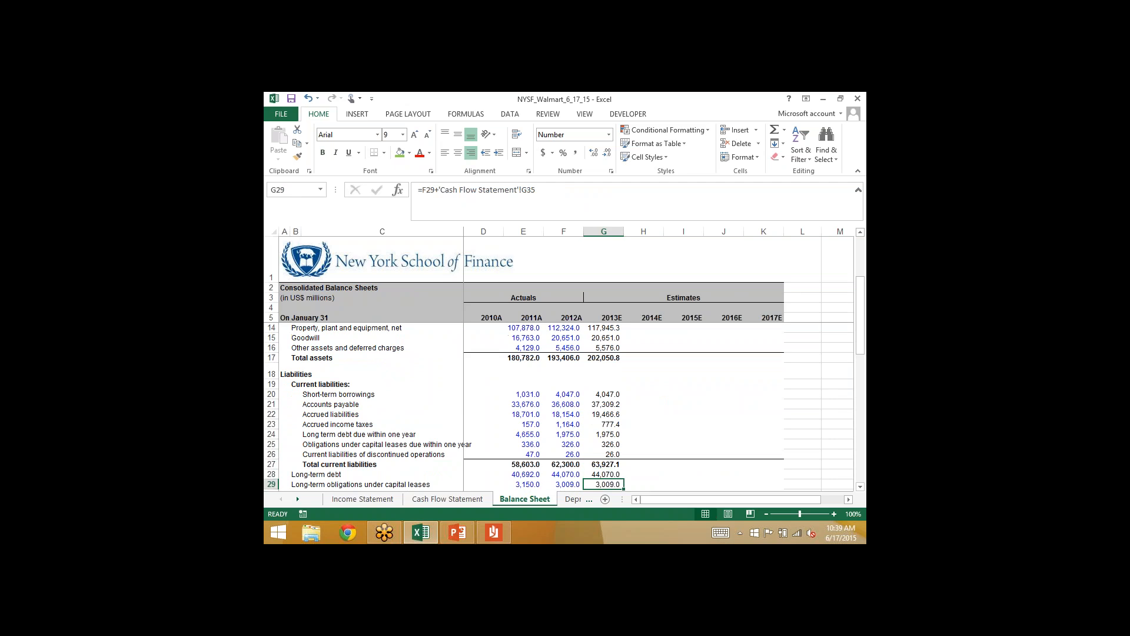
key("Down")
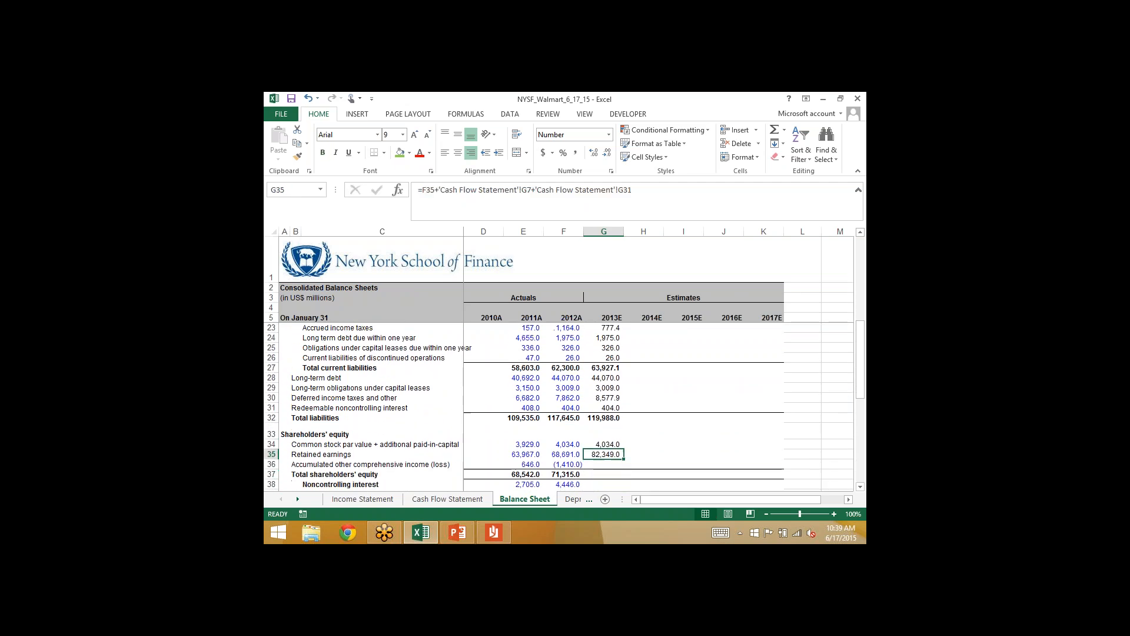
key("Left")
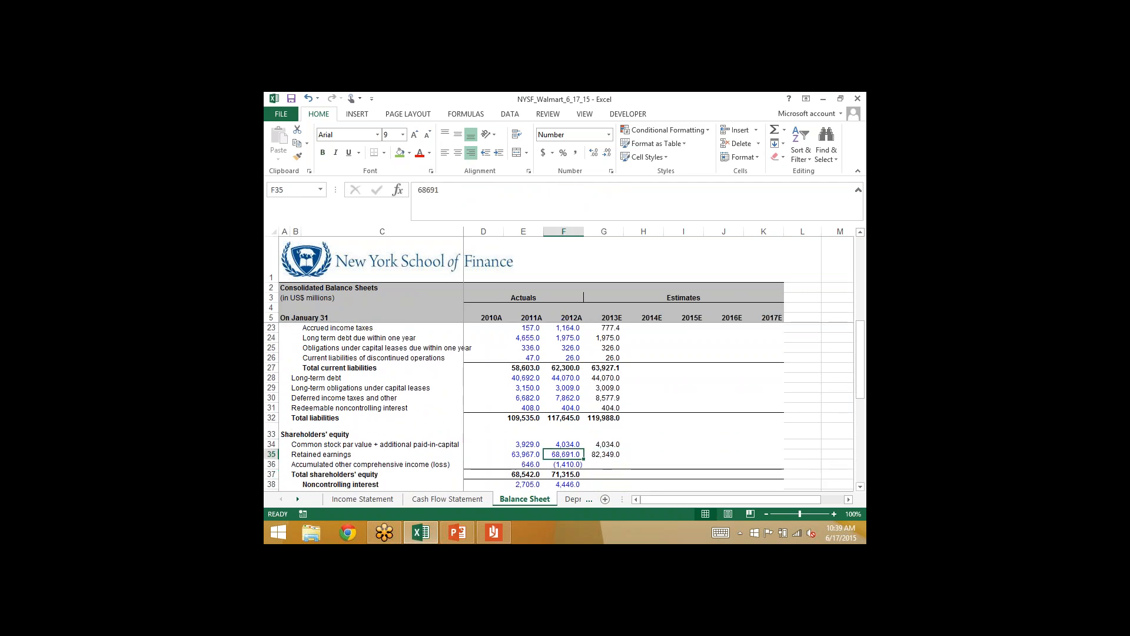
key("shift+Right")
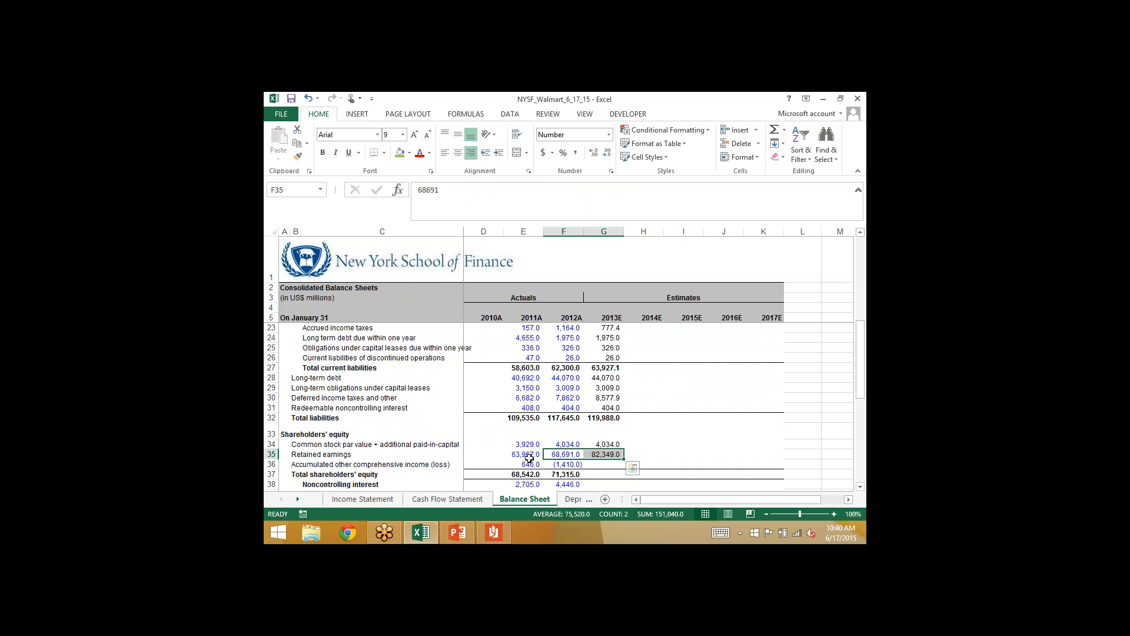
key("Right")
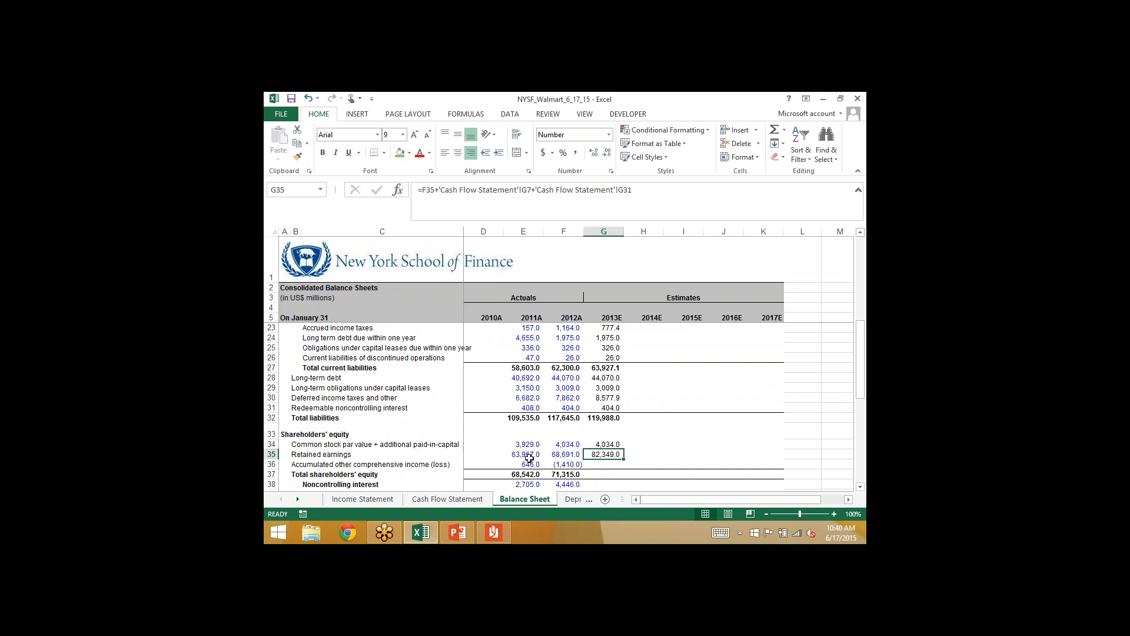
- Switch to the Walmart annual report PDF, search for "retained earnings" and examine the Consolidated Statements of Shareholders' Equity
left_click(493, 532)
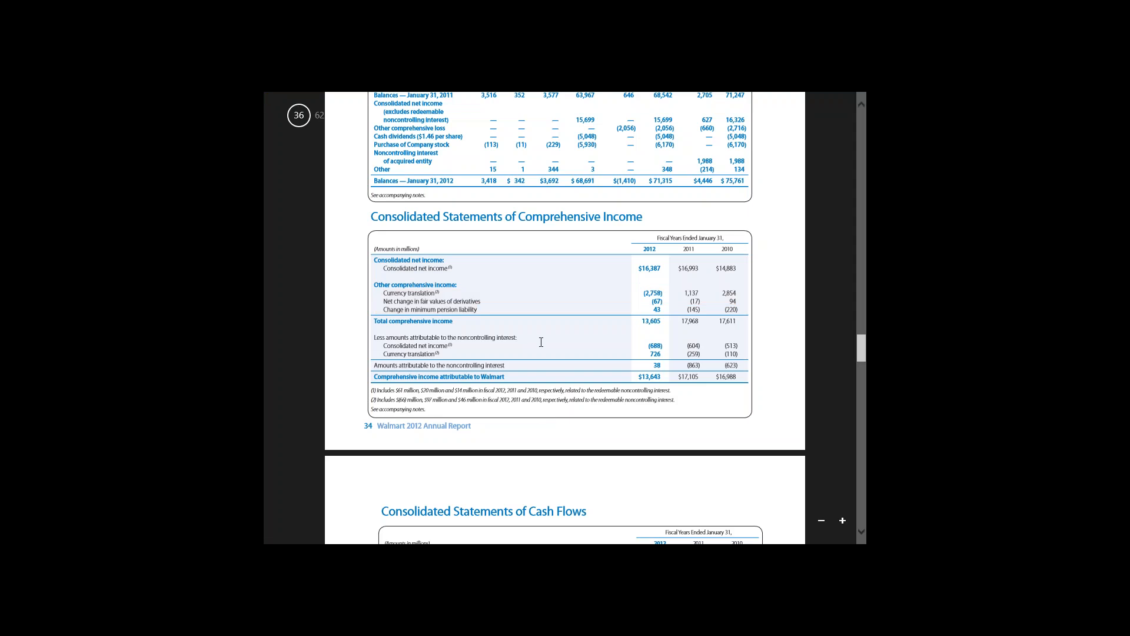
key("ctrl+f")
type("retained ")
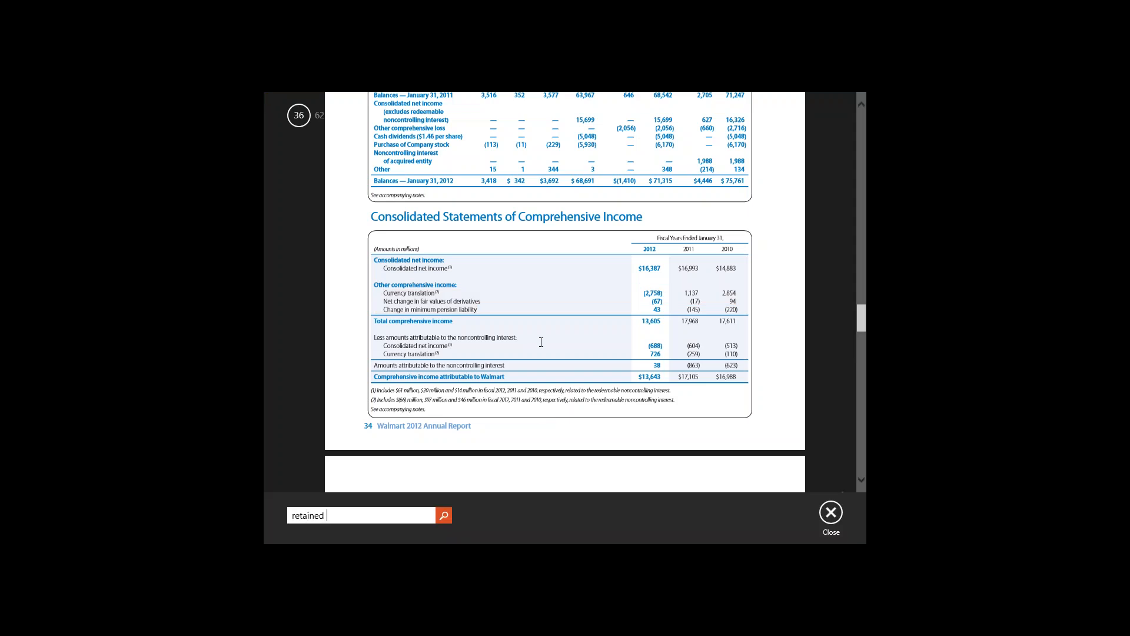
type("earnings")
key("Return")
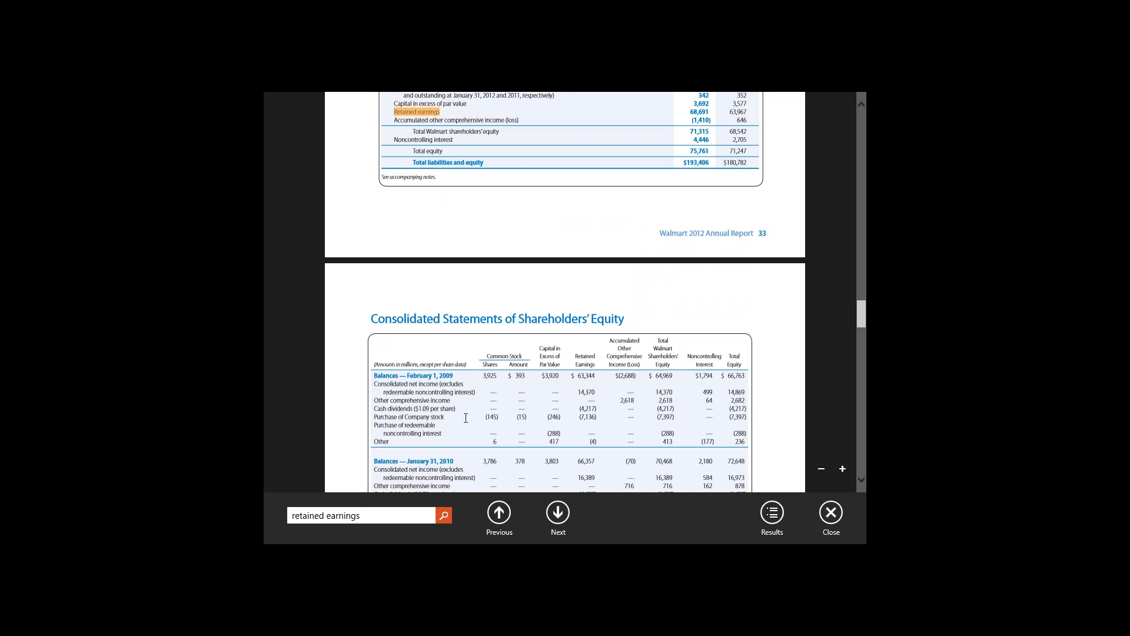
scroll(466, 418, "down", 3)
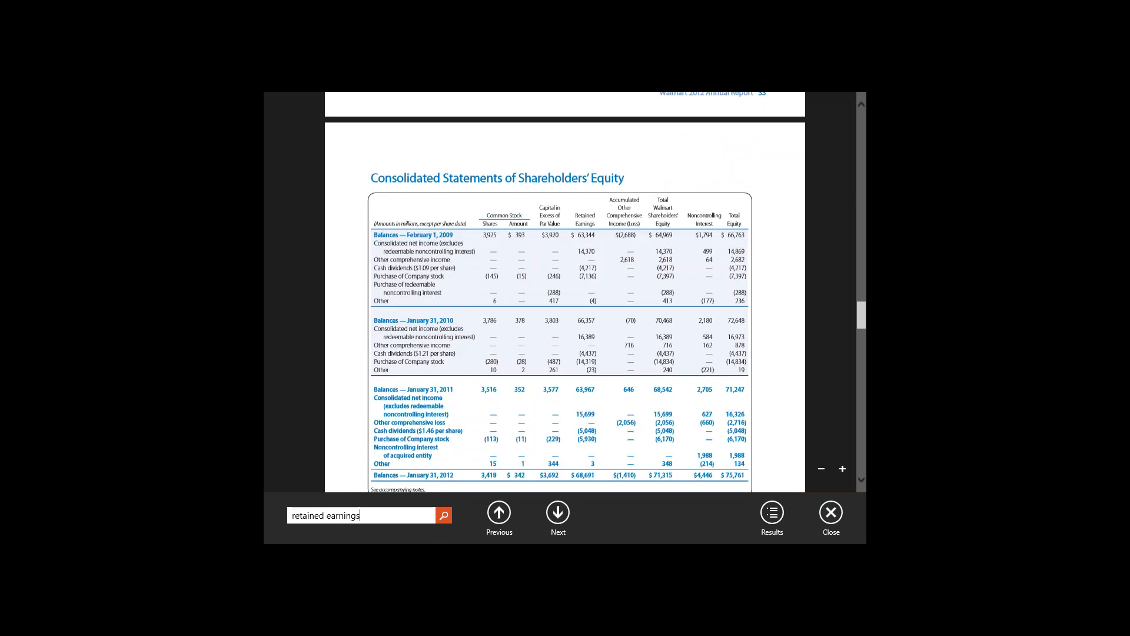
scroll(465, 418, "down", 1)
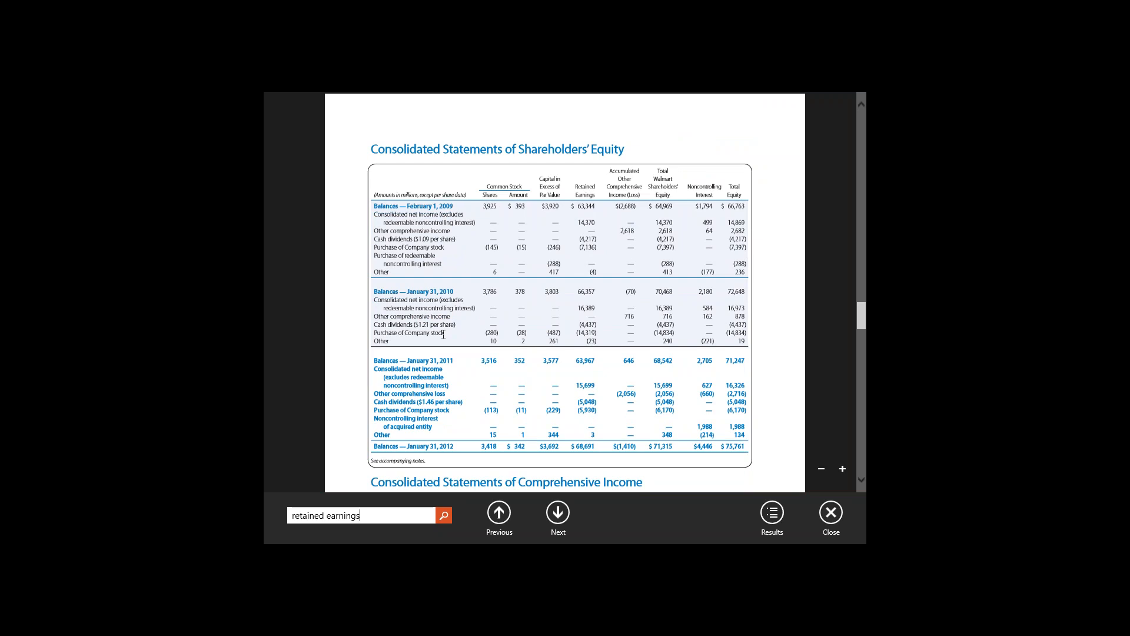
scroll(565, 292, "down", 6)
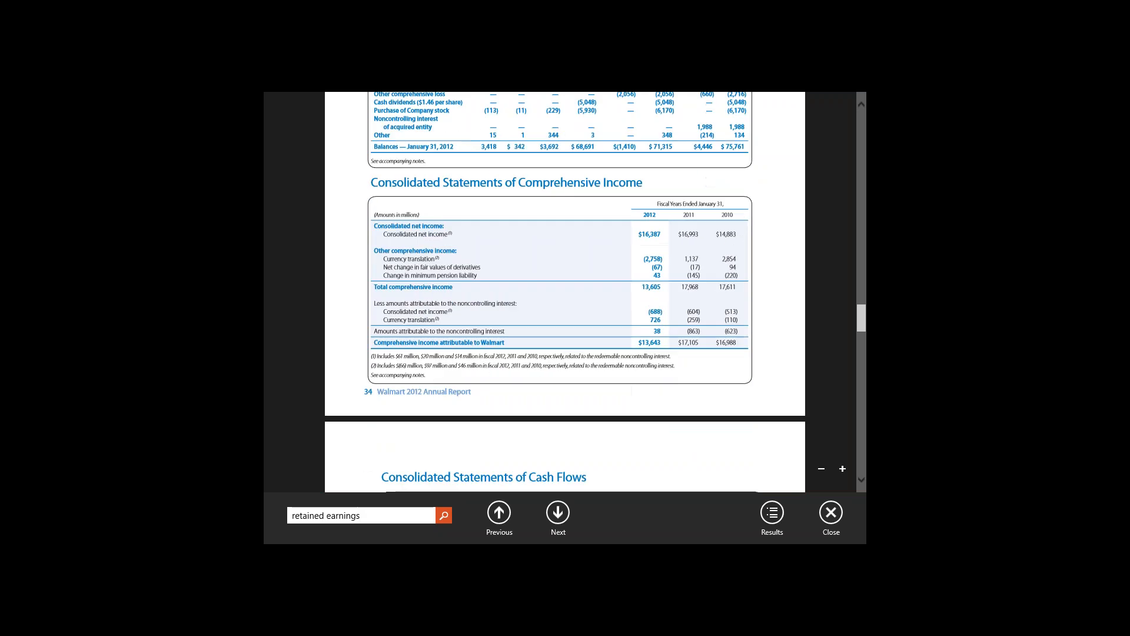
scroll(565, 292, "down", 20)
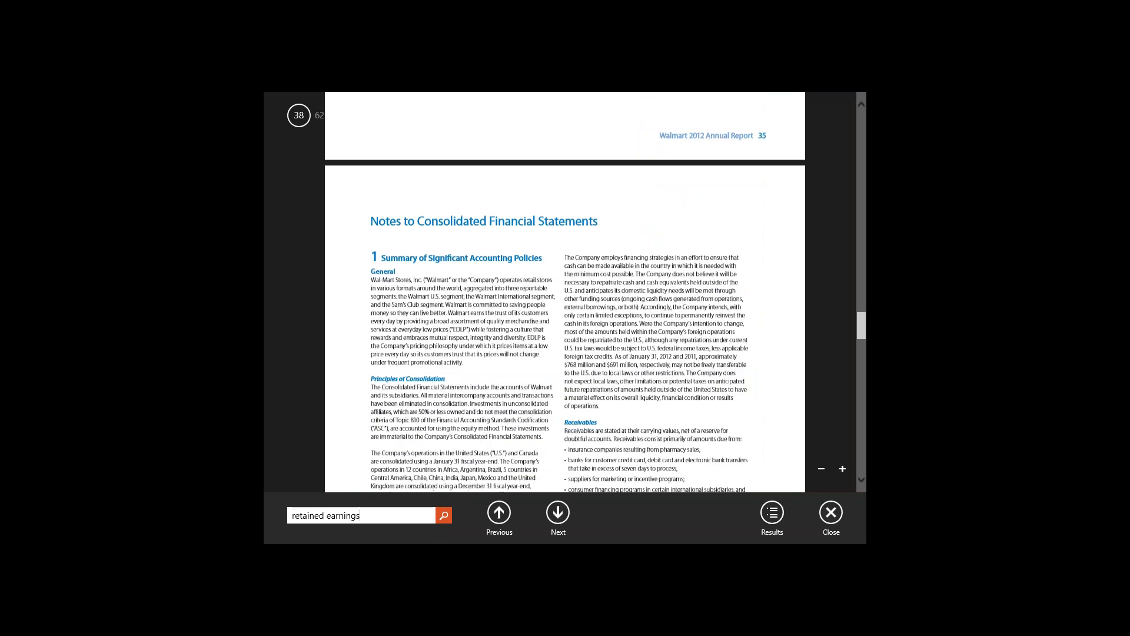
left_click(563, 515)
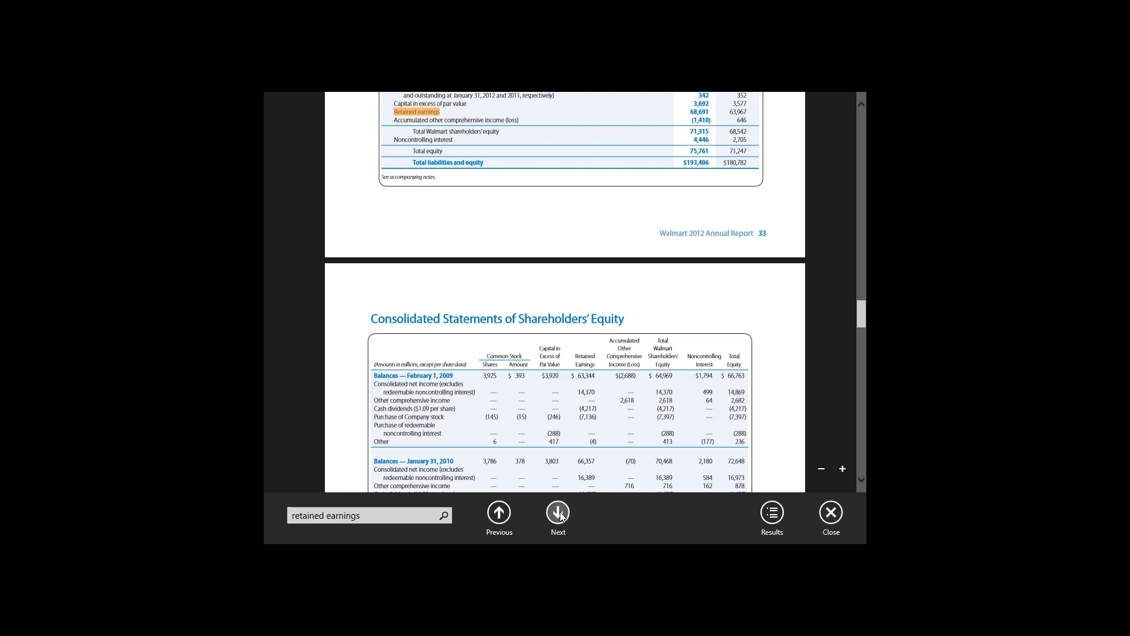
- Return to Excel and extend 2013E retained earnings in Balance Sheet G35 by adding 'Cash Flow Statement'!G33
key("alt+Tab")
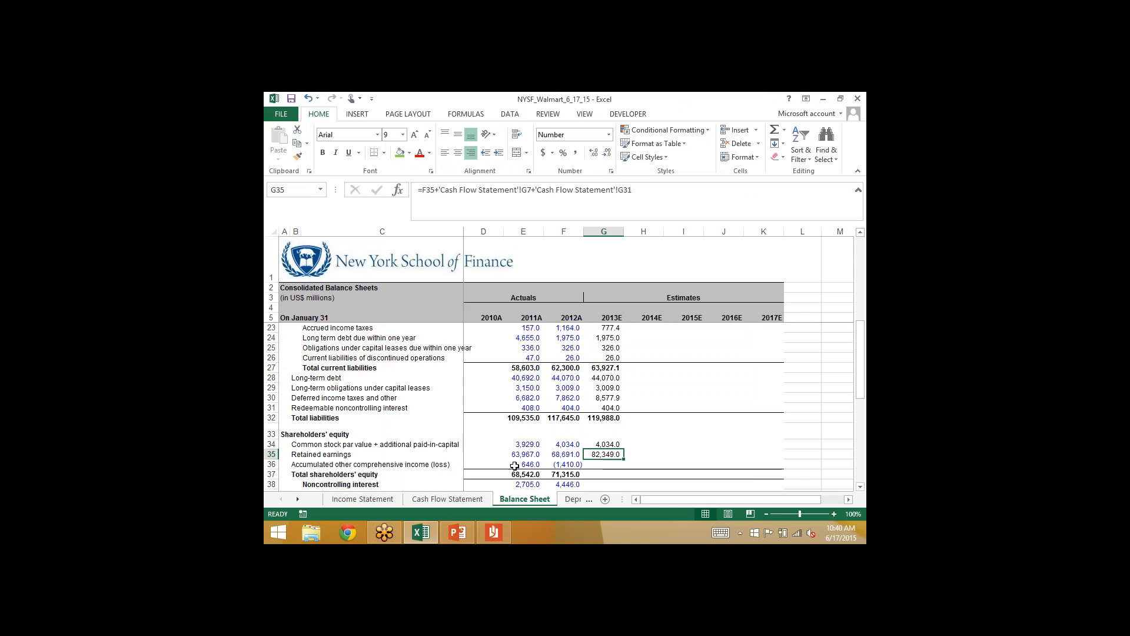
left_click(649, 195)
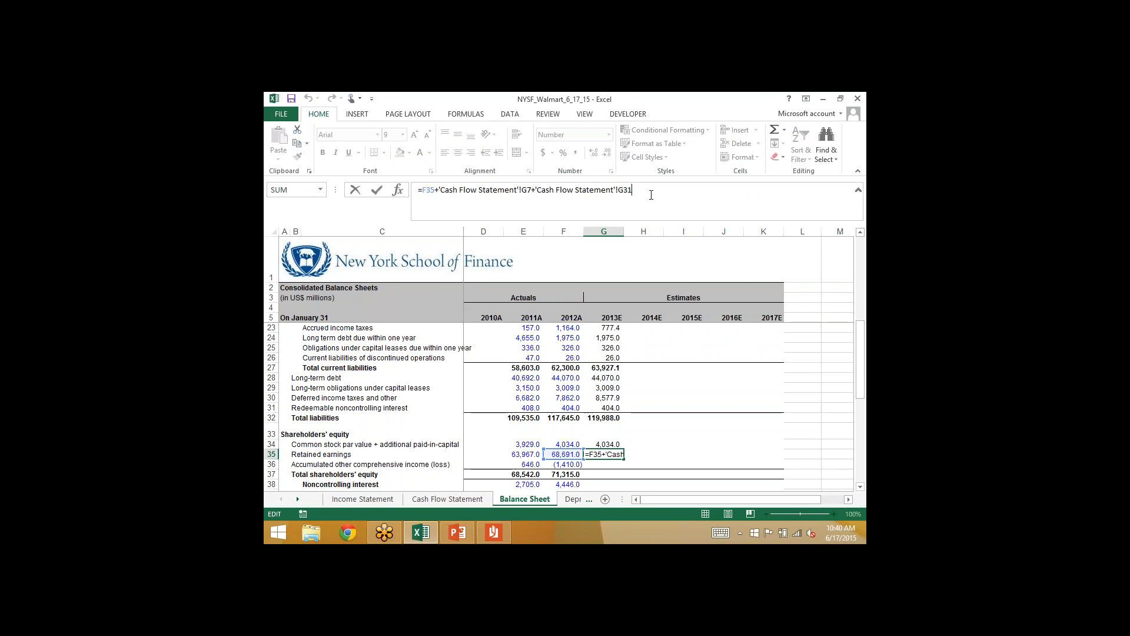
type("+")
left_click(447, 498)
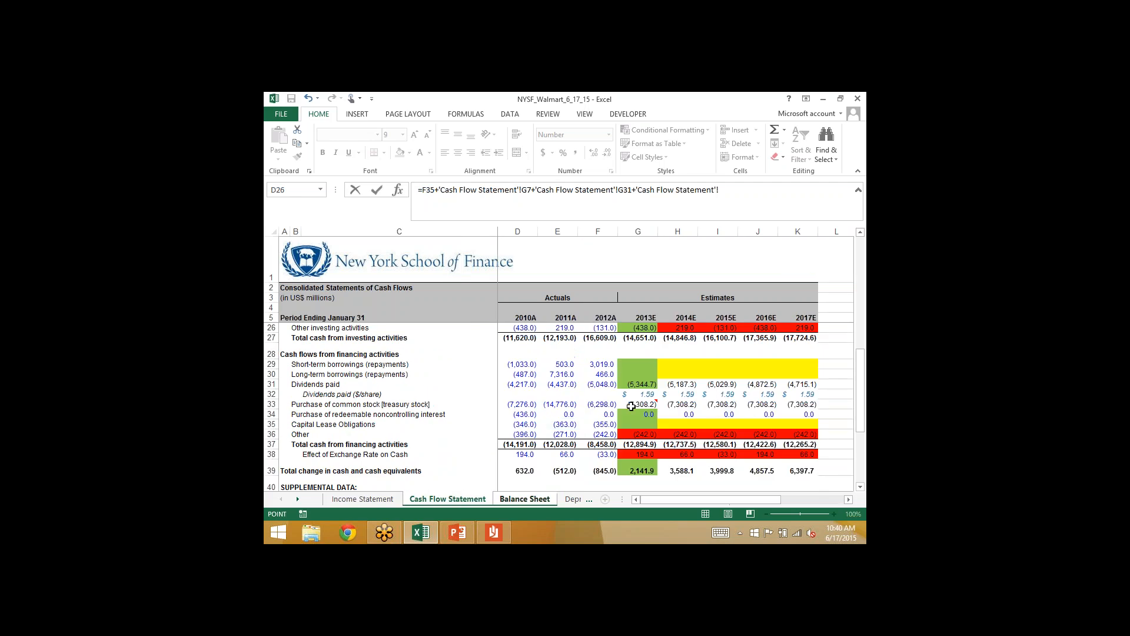
left_click(632, 405)
key("Return")
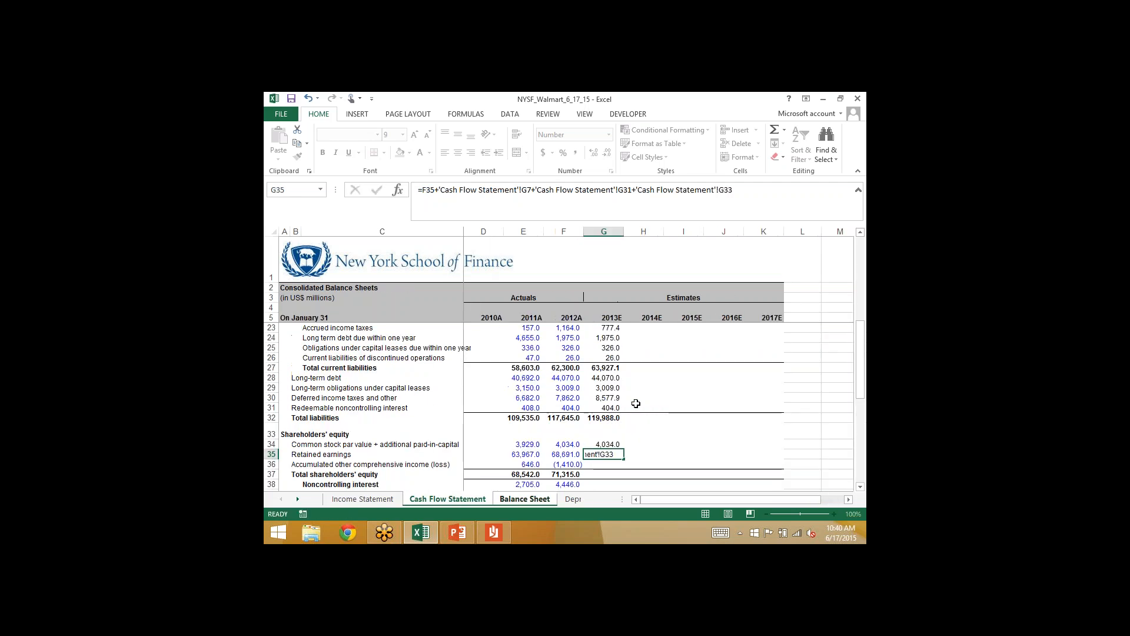
- Compare 2013E retained earnings in Balance Sheet row 35 with the prior-year balances
key("Left")
key("Left")
key("Right")
key("Right")
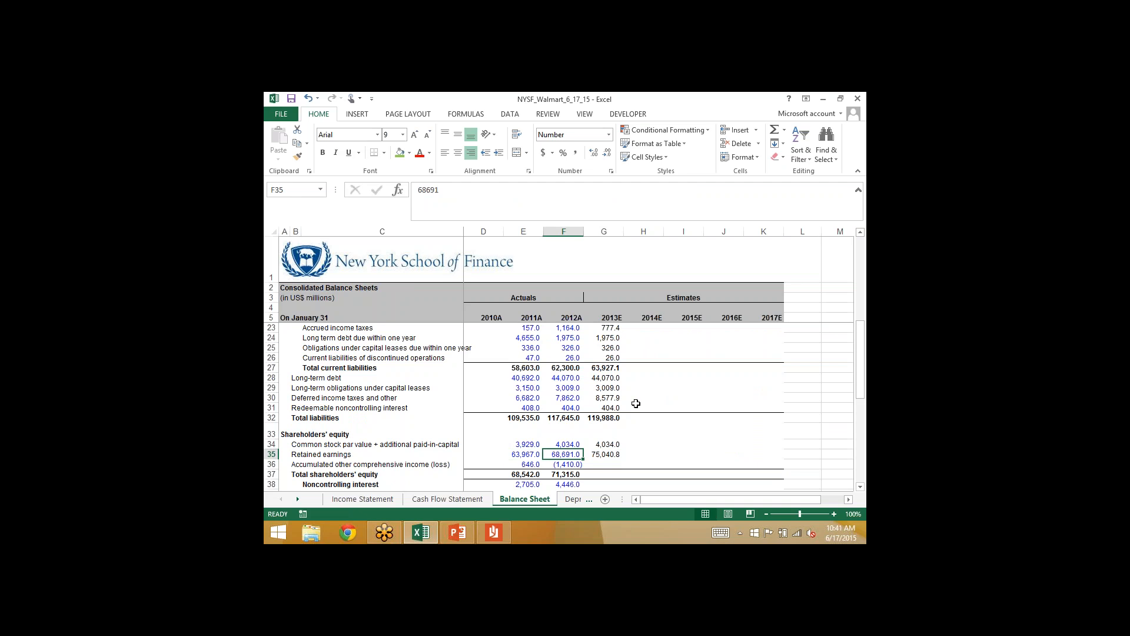
key("Left")
key("Left")
key("Right")
key("Right")
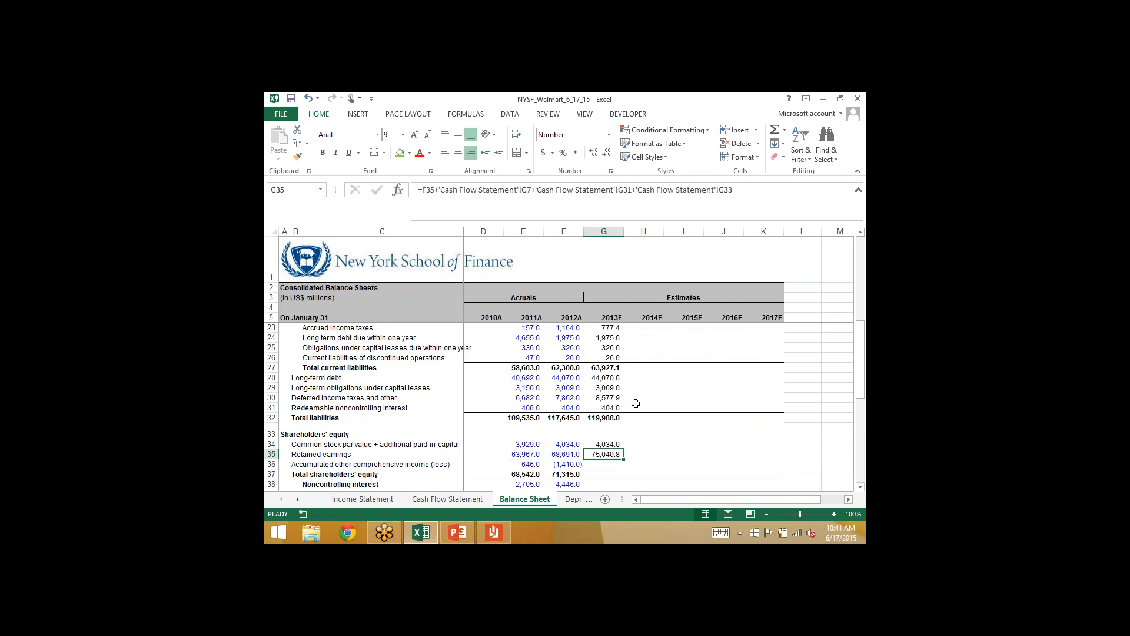
- Mark 2013E purchase of common stock (G33) in the Cash Flow Statement with the green fill
left_click(465, 499)
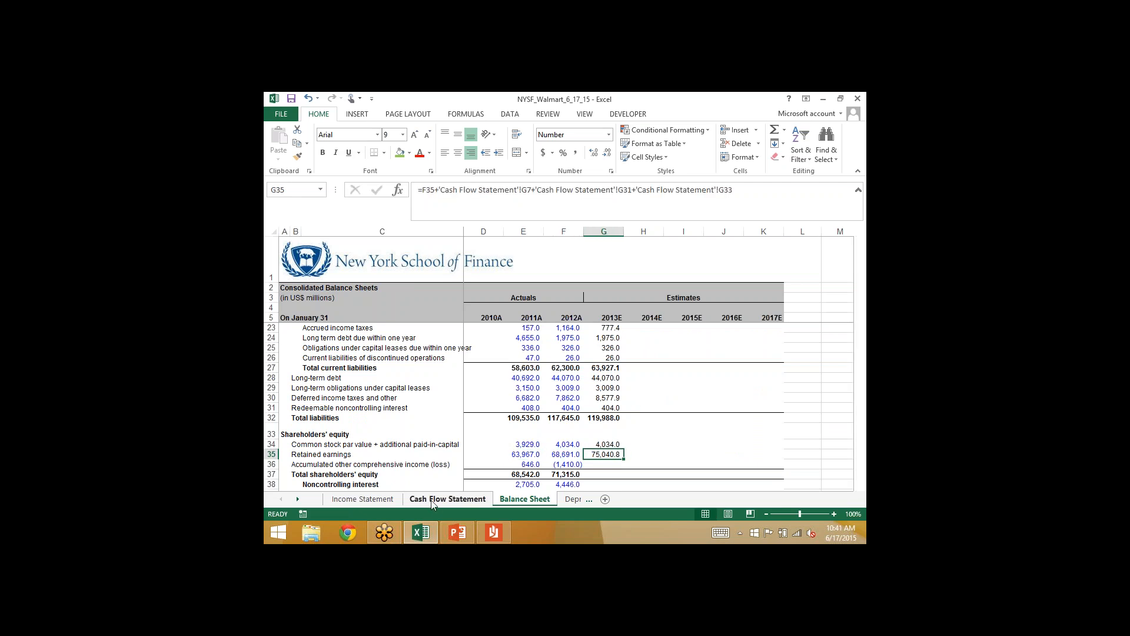
left_click(399, 152)
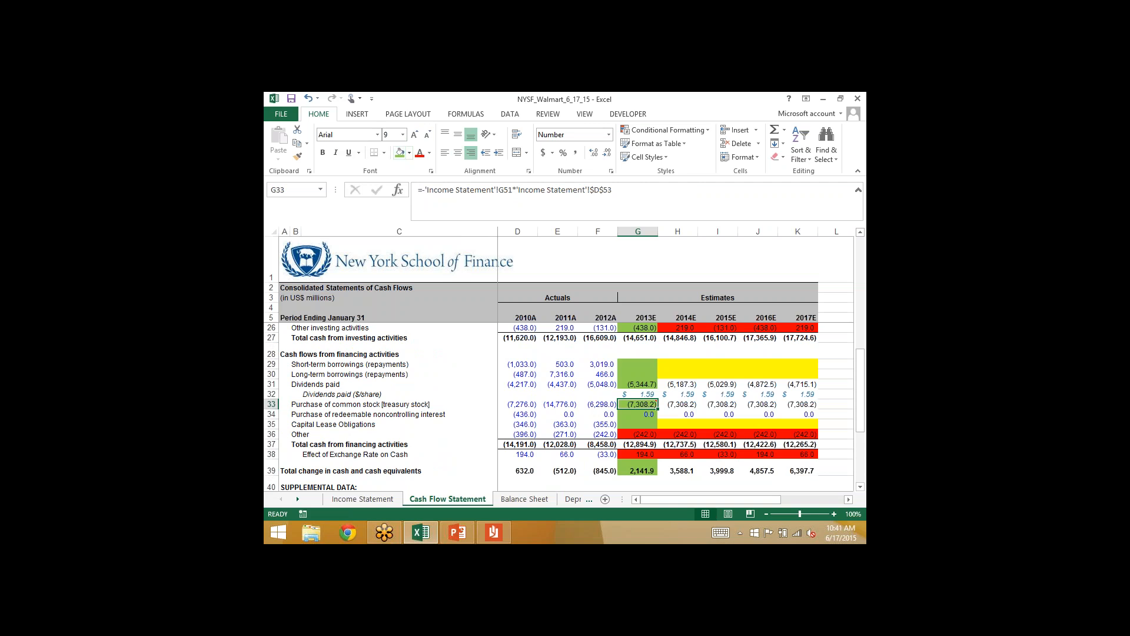
- Examine 2013E other financing (G36) and effect of exchange rate (G38) in the Cash Flow Statement against the Balance Sheet's accumulated other comprehensive income line
left_click(630, 435)
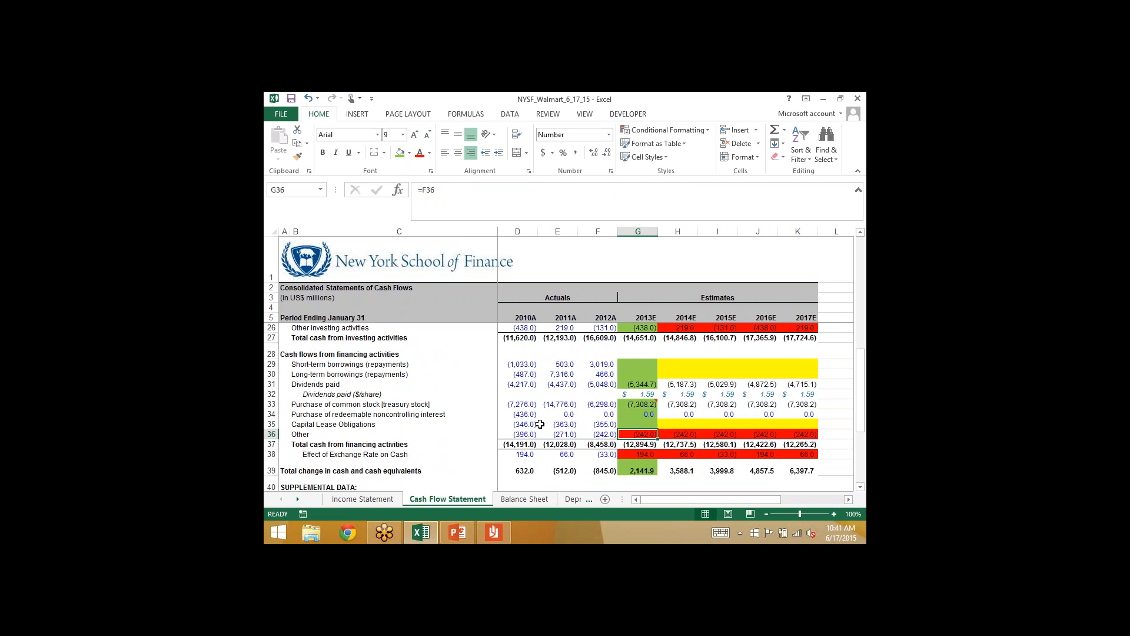
left_click(514, 500)
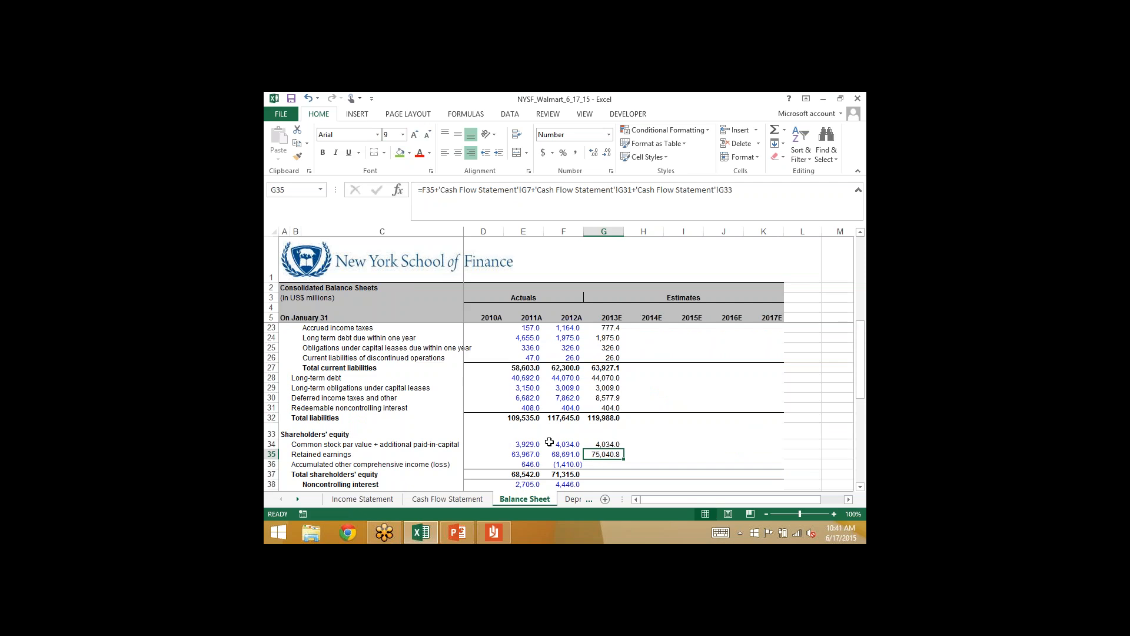
key("Down")
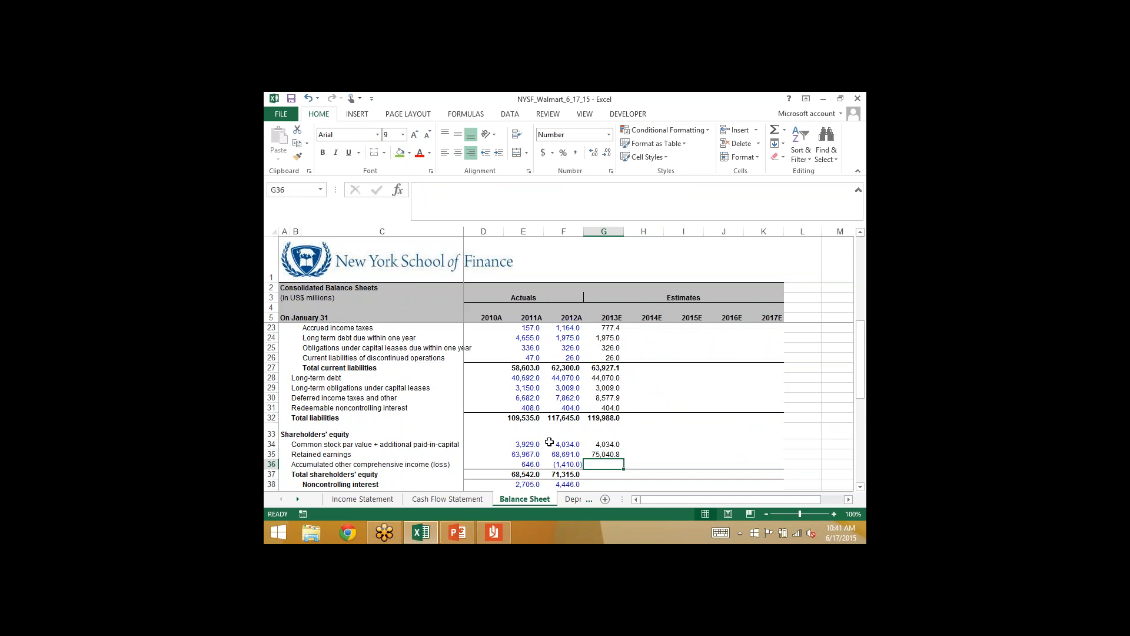
left_click(436, 498)
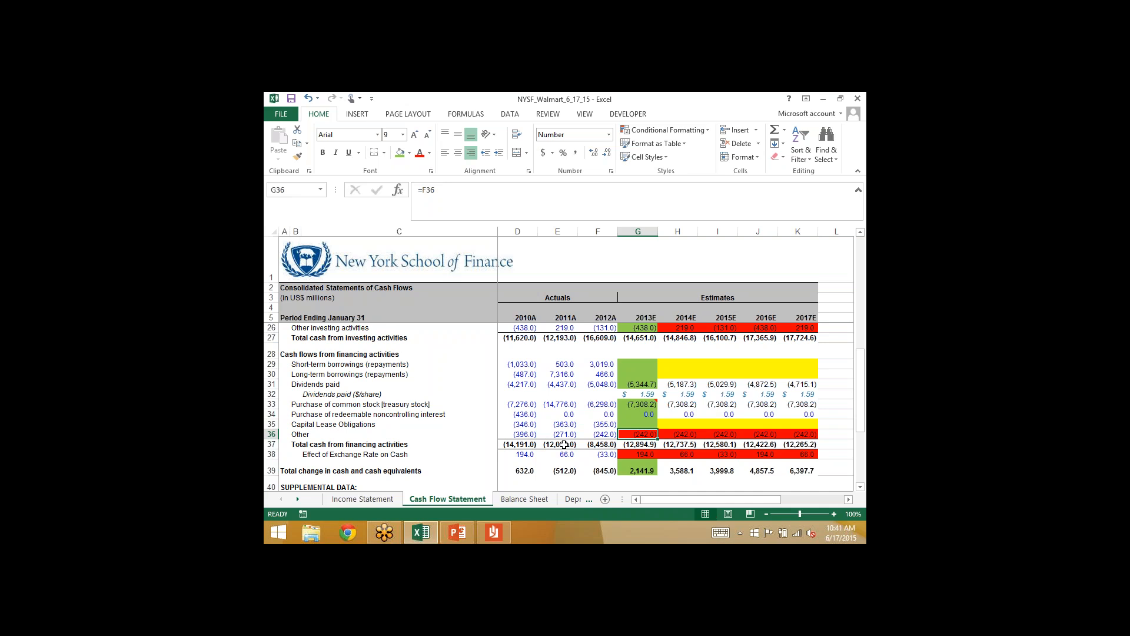
left_click(629, 455)
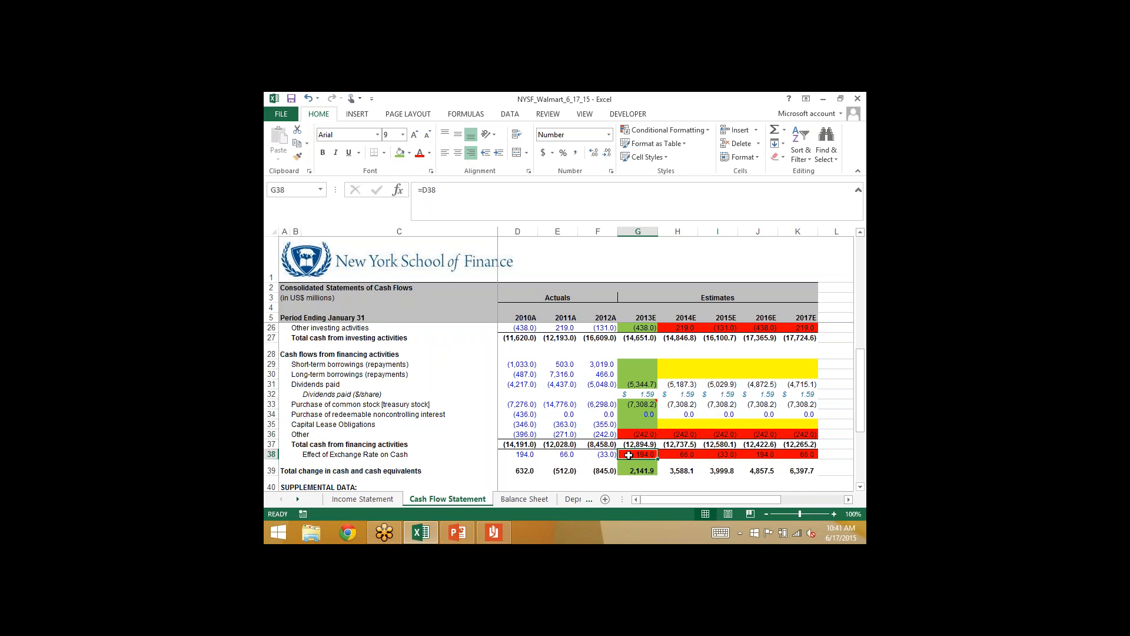
key("Up")
key("Up")
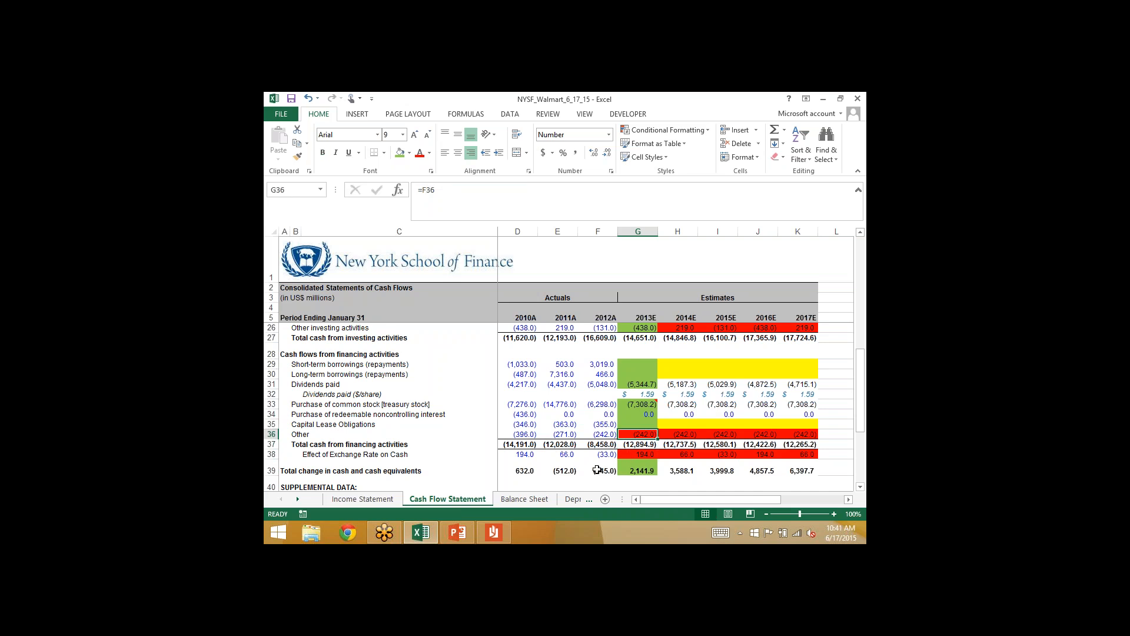
left_click(530, 500)
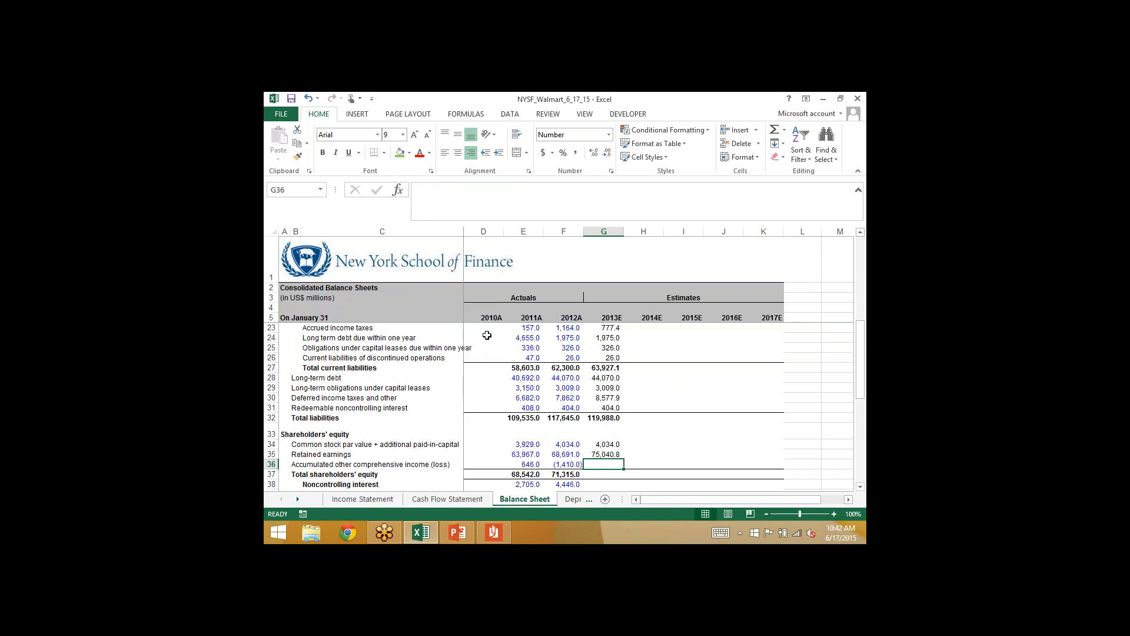
- Calculate 2013E accumulated other comprehensive income in Balance Sheet G36 as =F36+'Cash Flow Statement'!G36+'Cash Flow Statement'!G38
type("=")
key("Left")
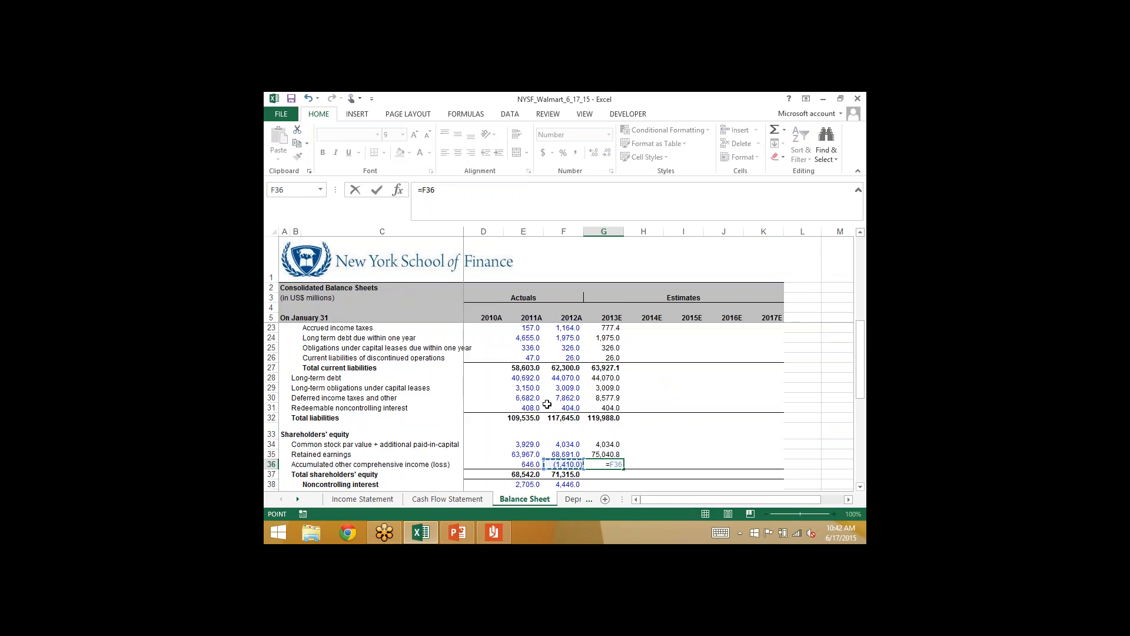
type("+")
left_click(451, 499)
left_click(634, 434)
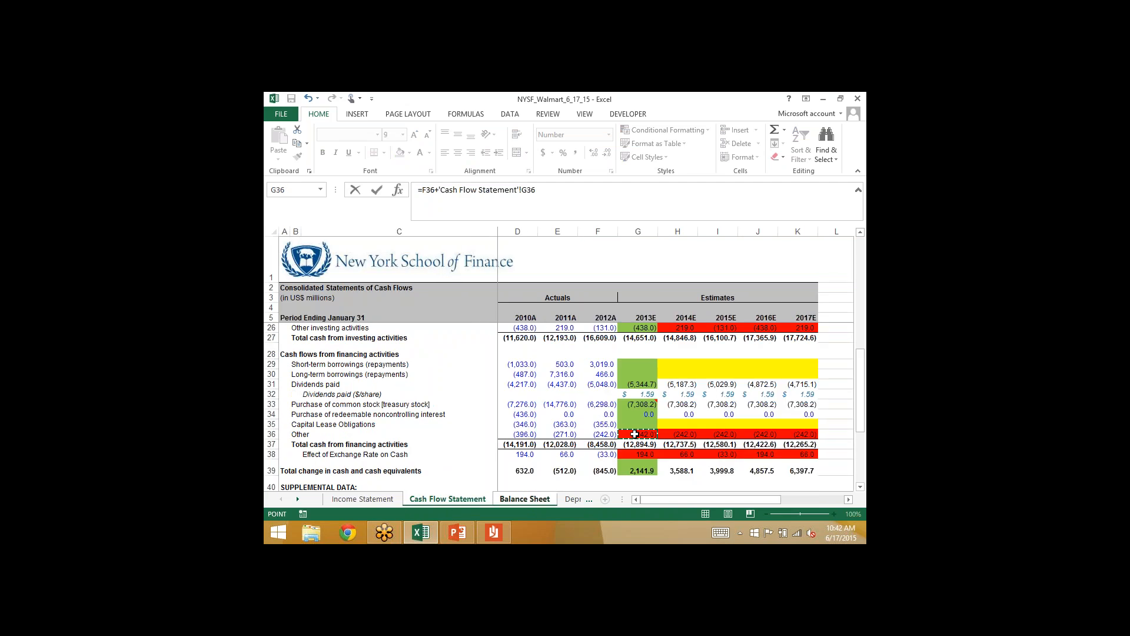
type("+")
left_click(621, 452)
key("Return")
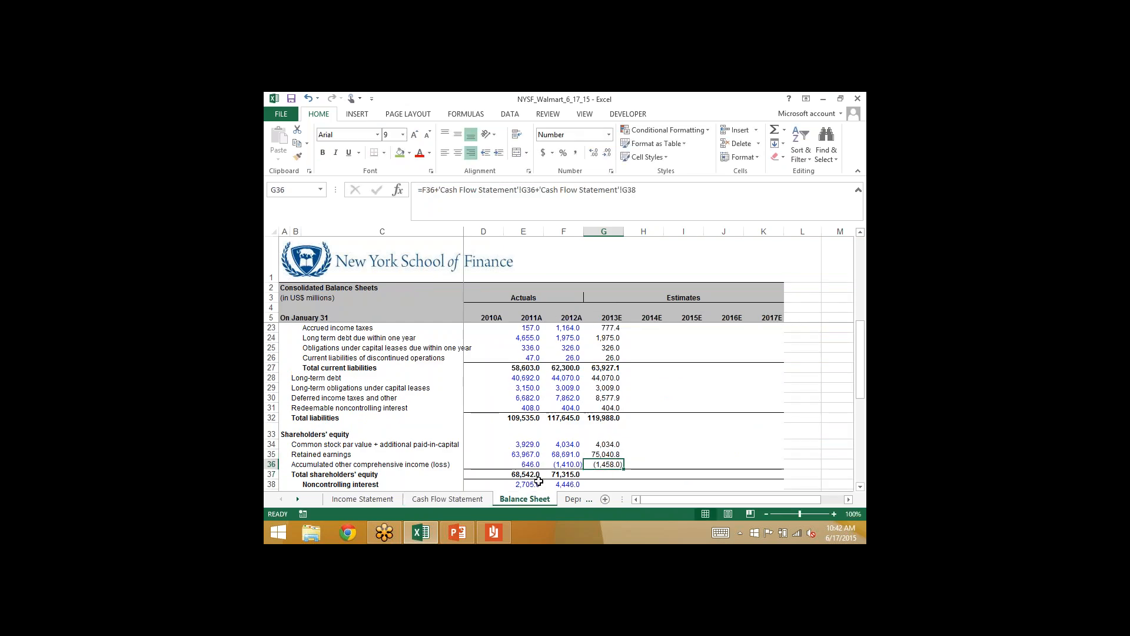
- Mark 2013E other financing (G36) and effect of exchange rate on cash (G38) in the Cash Flow Statement with the green fill
left_click(469, 499)
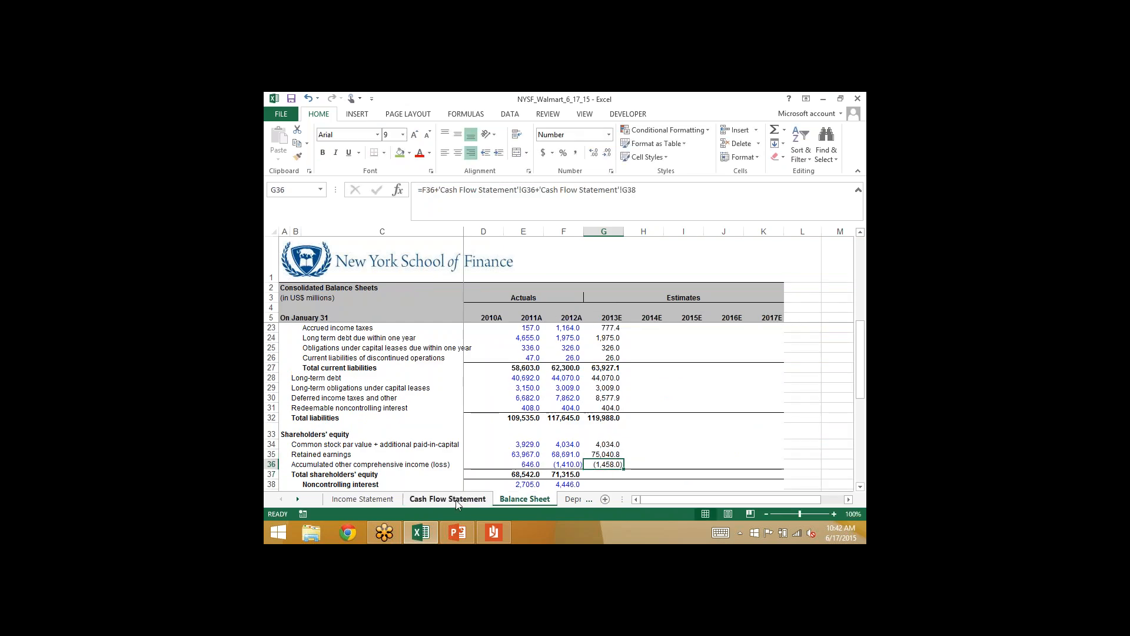
left_click(399, 150)
key("Down")
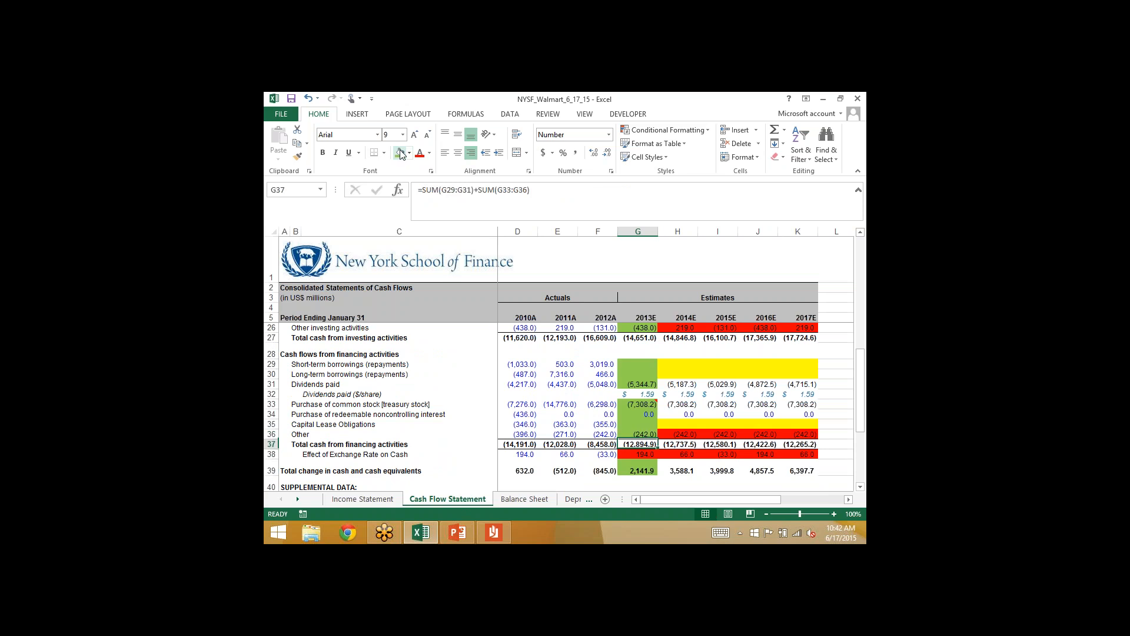
key("Down")
left_click(400, 151)
key("Down")
key("Down")
key("Down")
key("Down")
key("Down")
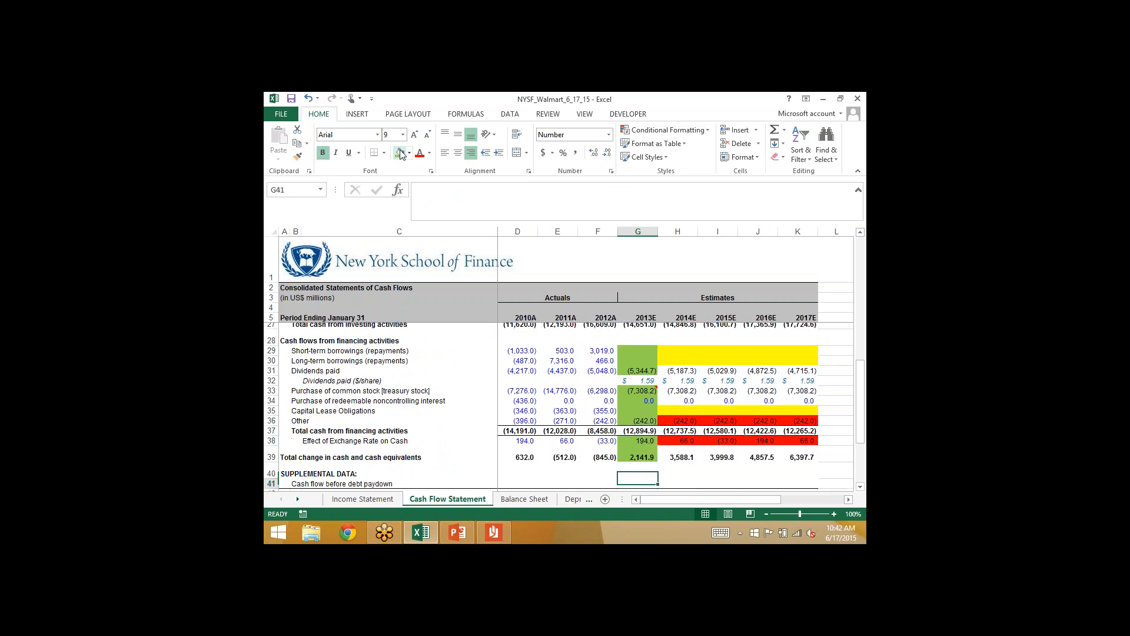
key("ctrl+Up")
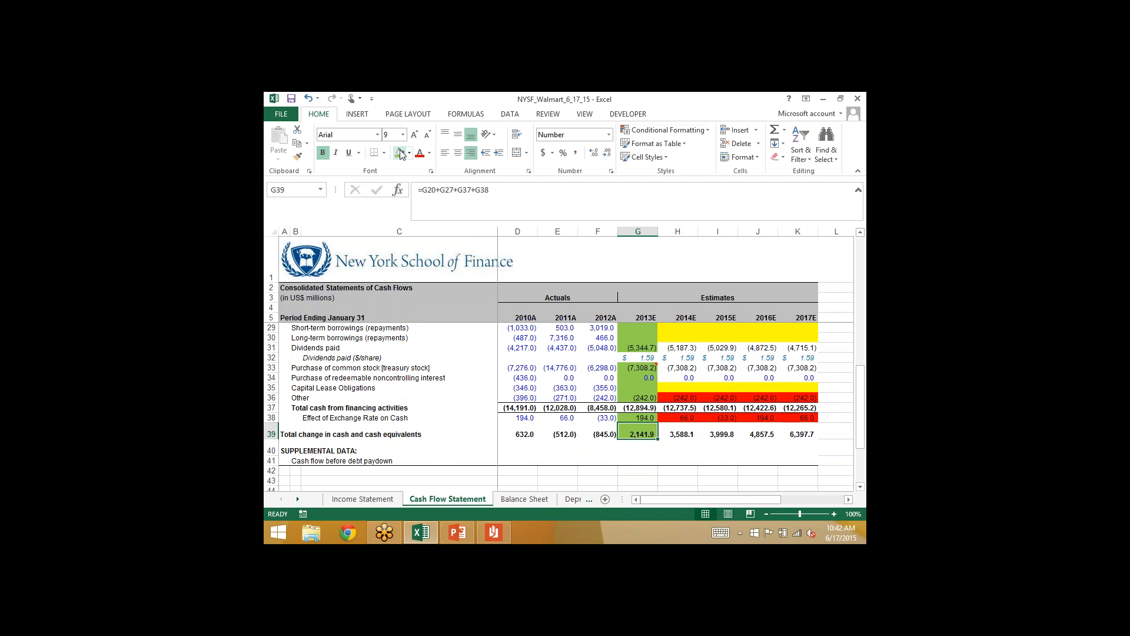
- Copy the 2012A total shareholders' equity formula in Balance Sheet F37 into the 2013E column
left_click(534, 499)
scroll(566, 433, "down", 1)
scroll(566, 432, "down", 1)
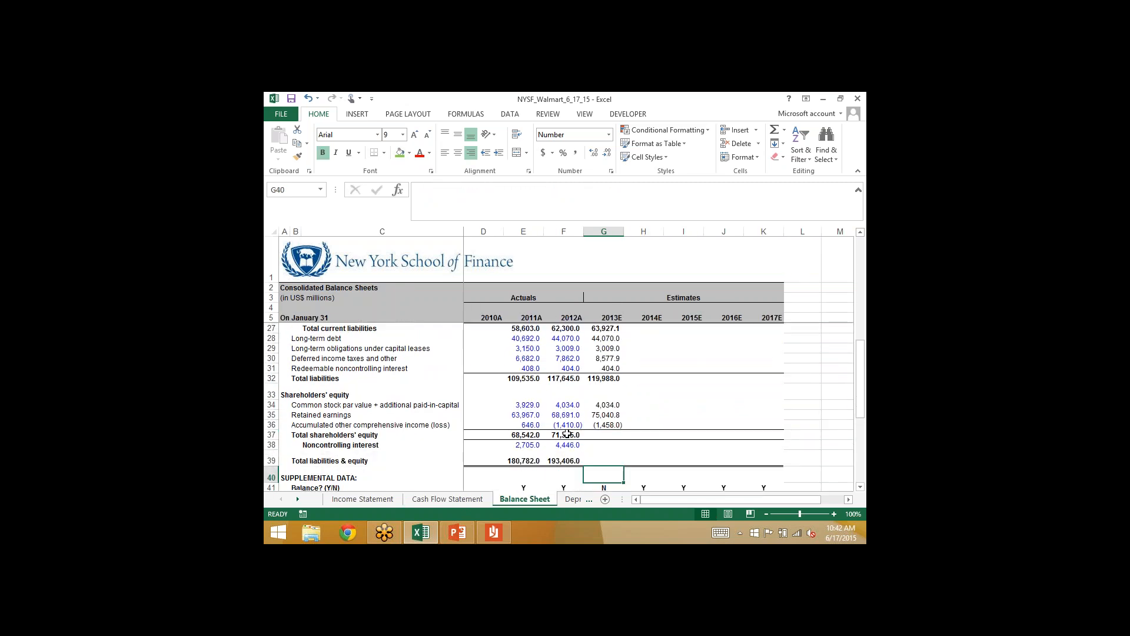
left_click(566, 433)
key("shift+Right")
key("ctrl+r")
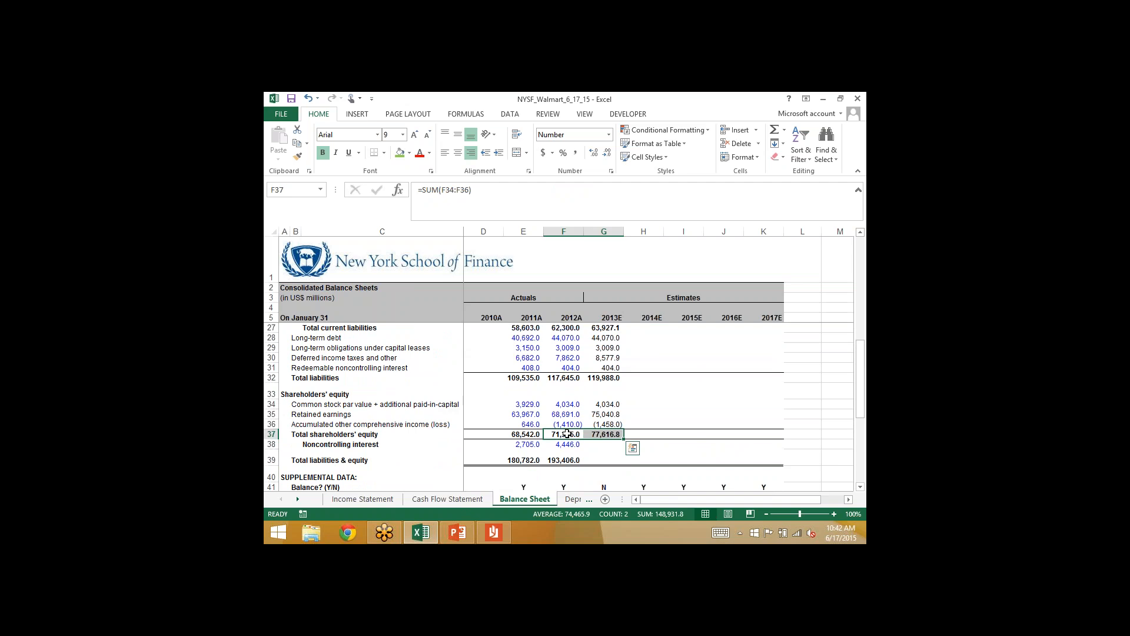
- Carry noncontrolling interest forward to 2013E by entering =F38 in Balance Sheet G38
key("Down")
key("Right")
type("=")
key("Left")
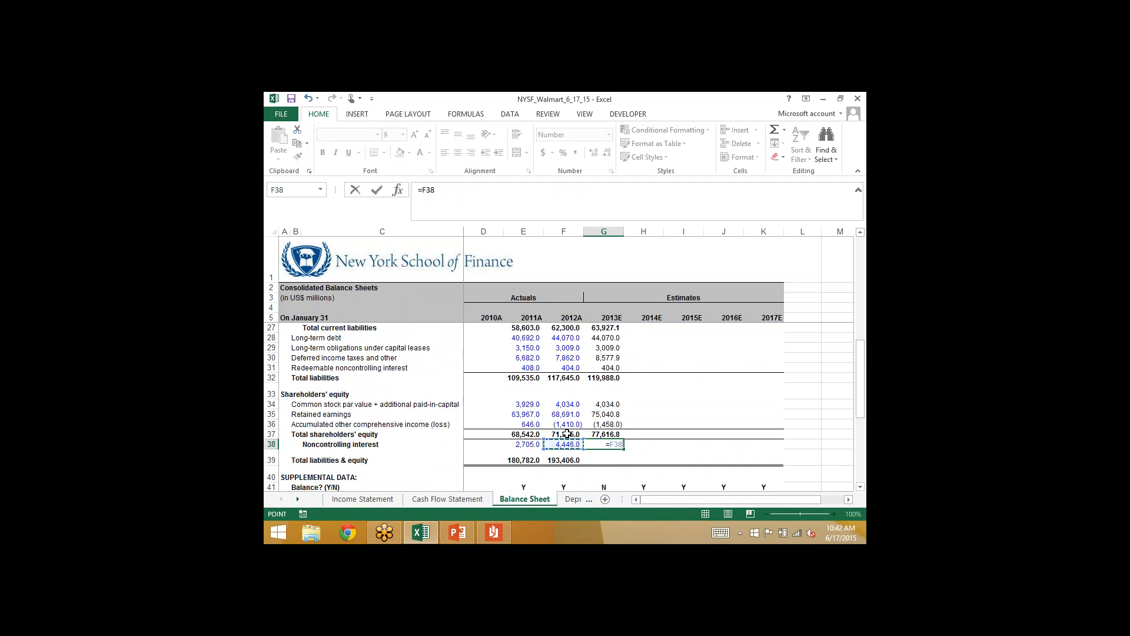
key("Return")
- Copy the 2012A total liabilities & equity formula in Balance Sheet F39 into the 2013E column
key("Left")
key("shift+Right")
key("ctrl+r")
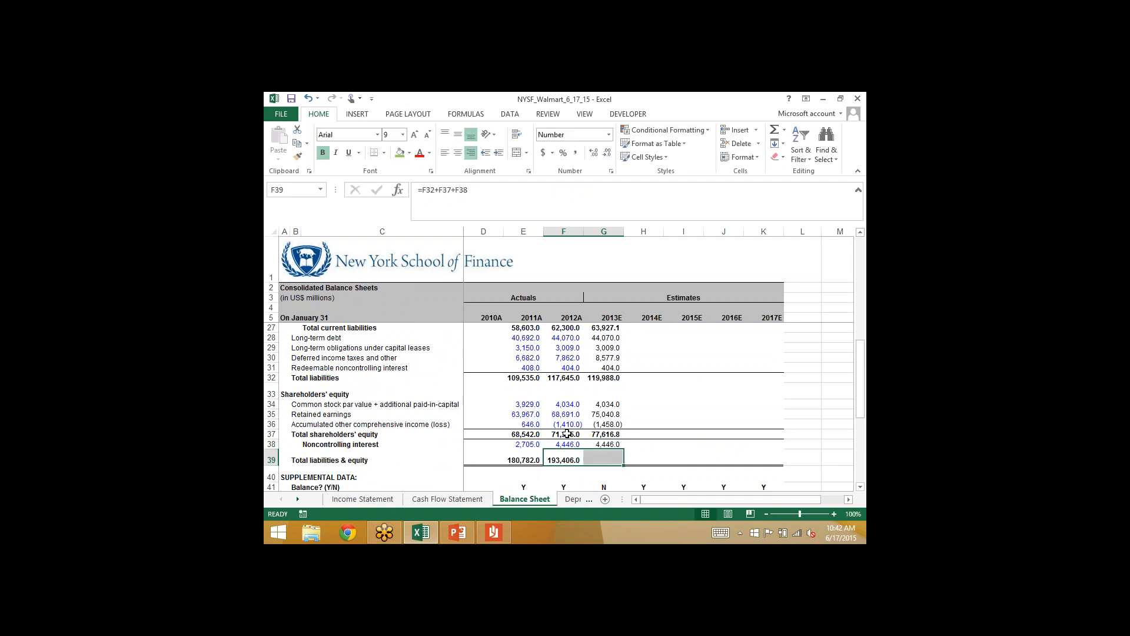
key("Right")
key("Left")
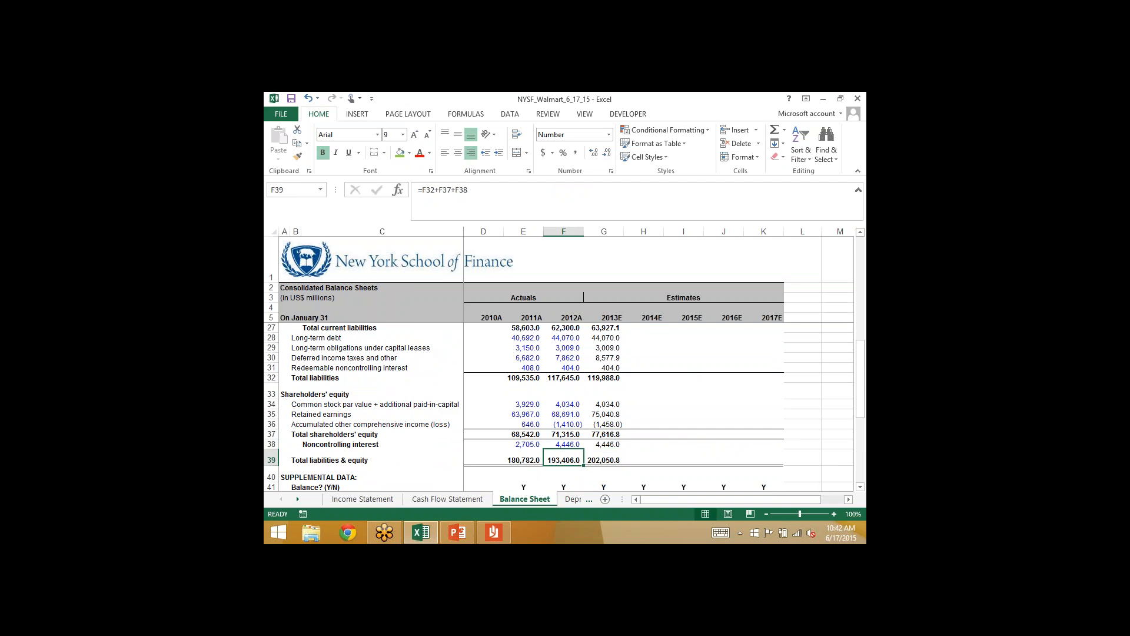
key("Right")
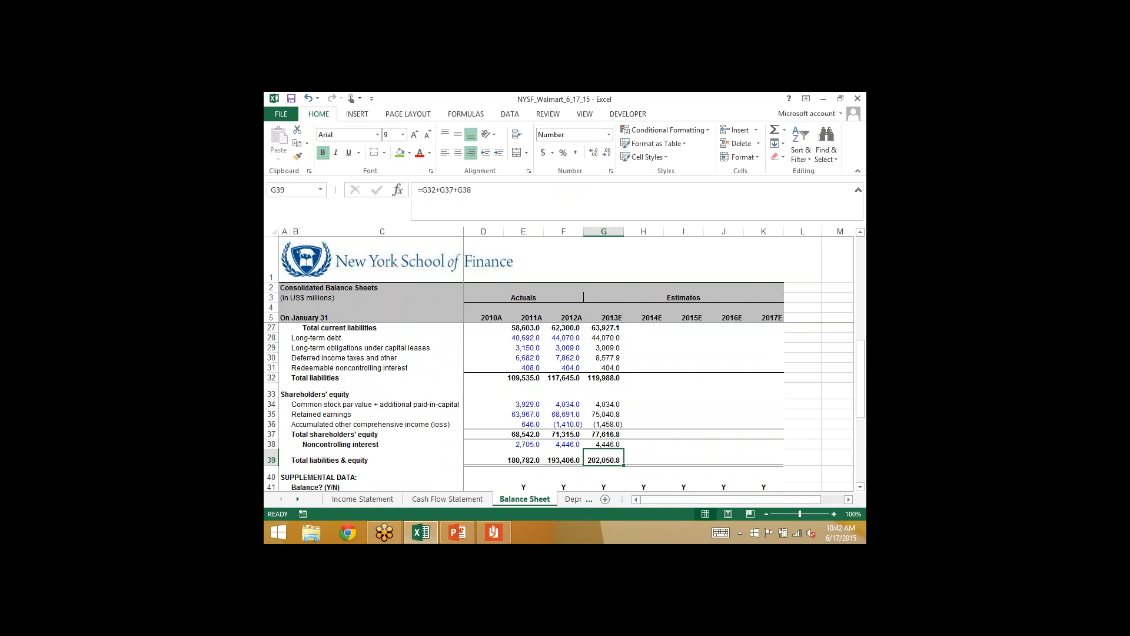
- Compare the Cash Flow Statement's 2013E purchase of redeemable noncontrolling interest (G34) with the redeemable noncontrolling interest line in Balance Sheet row 31
left_click(451, 499)
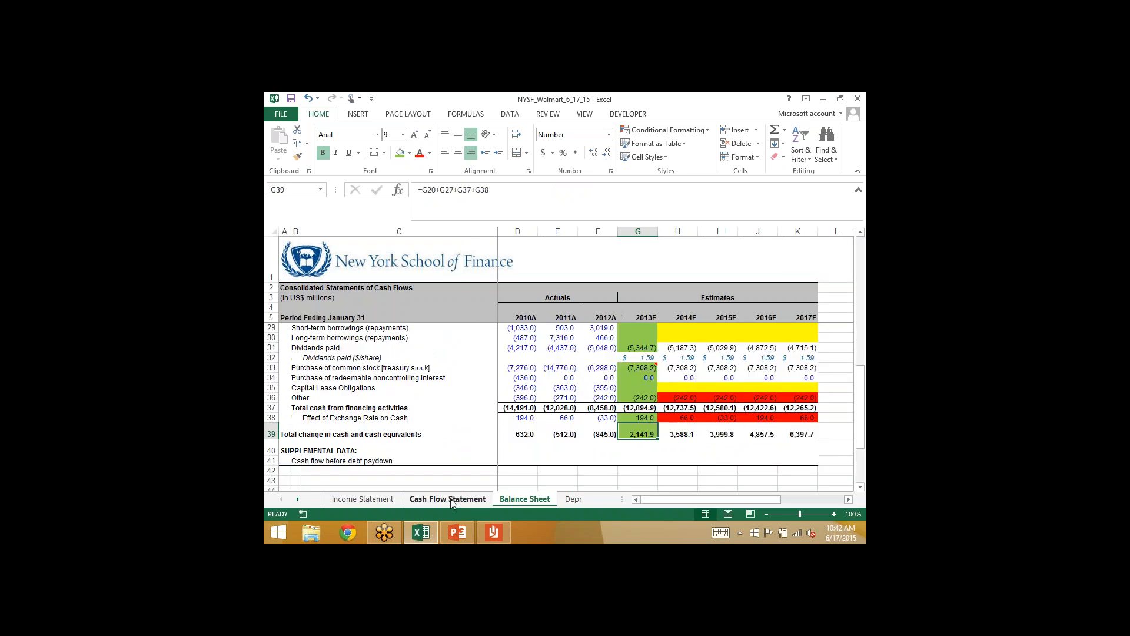
left_click(562, 387)
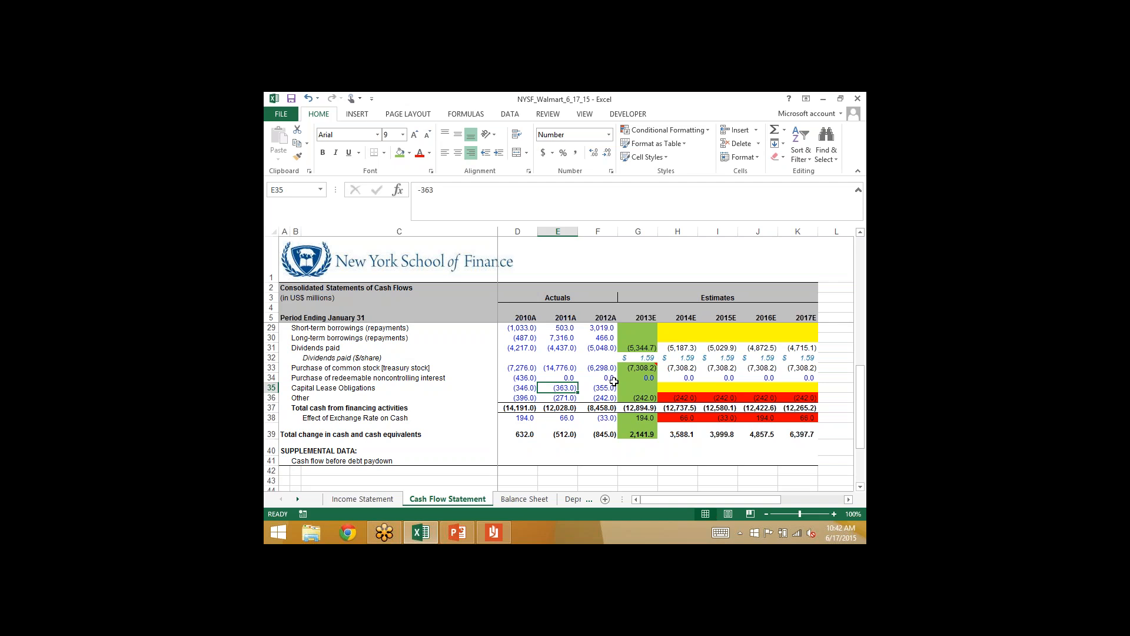
left_click(631, 378)
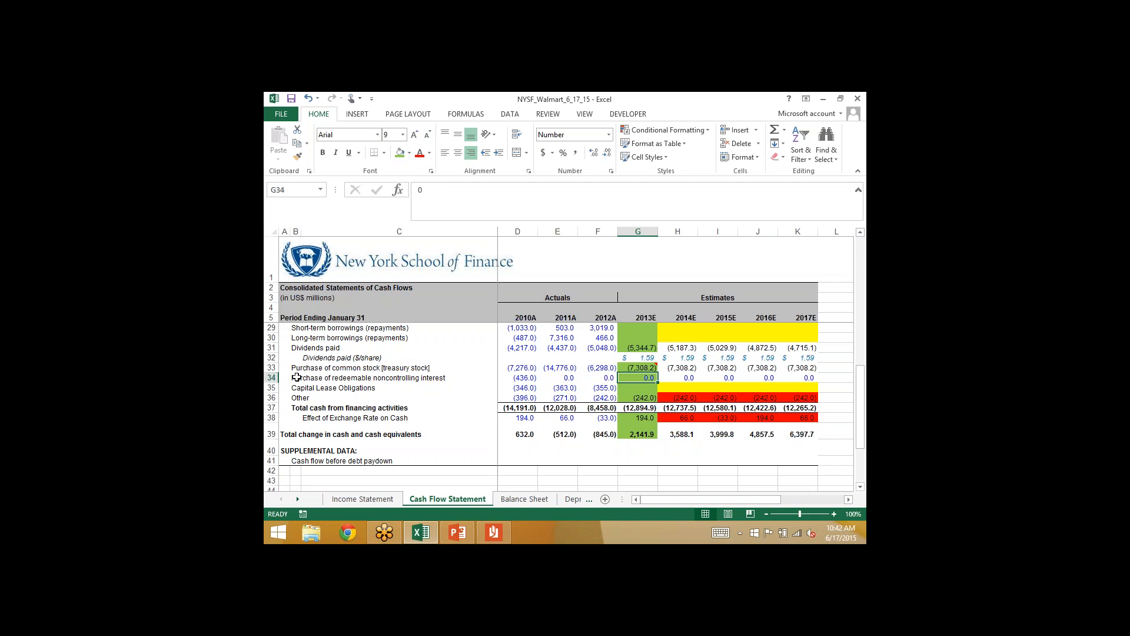
left_click_drag(294, 377, 398, 381)
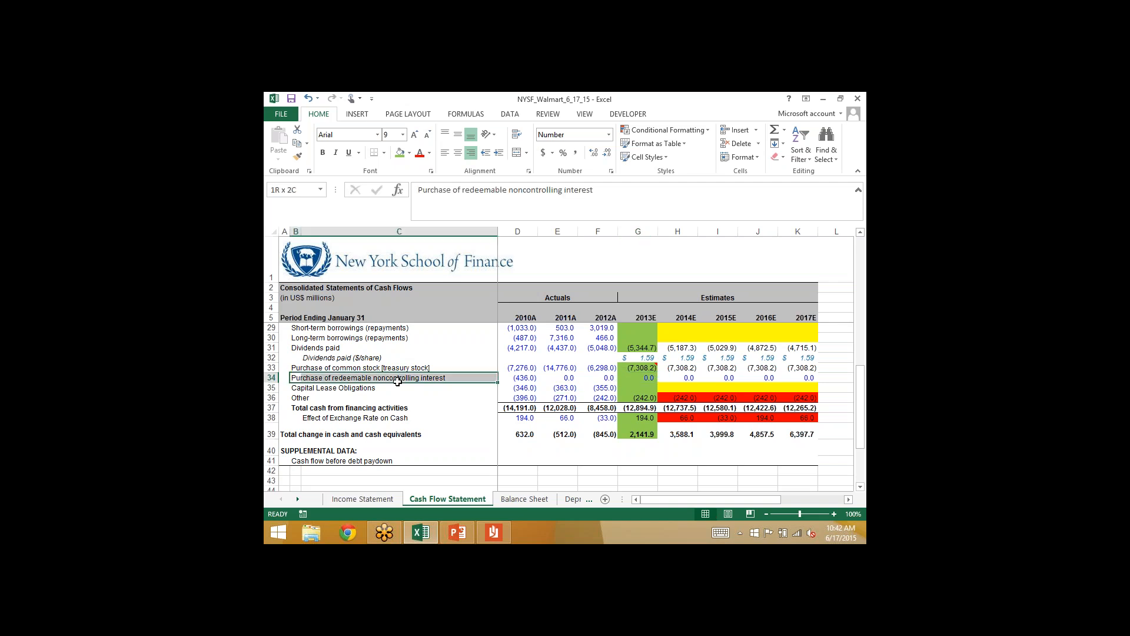
left_click(524, 500)
left_click(295, 367)
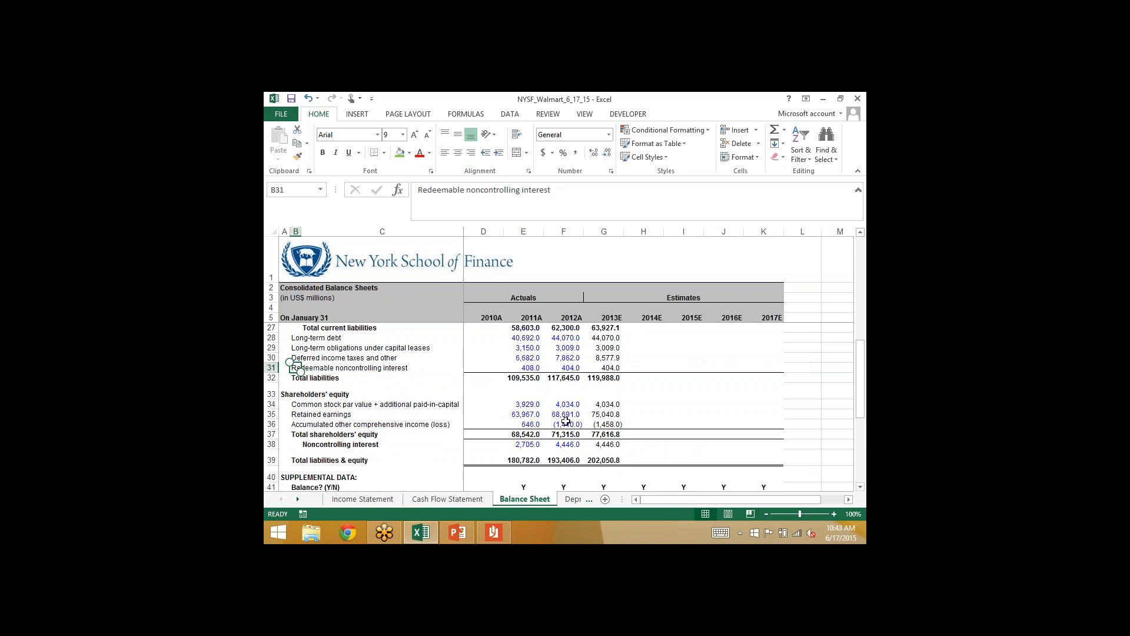
- Fill the 2013E Balance Sheet formulas in G8:G41, including the balance check, across through 2017E in column K
left_click(606, 486)
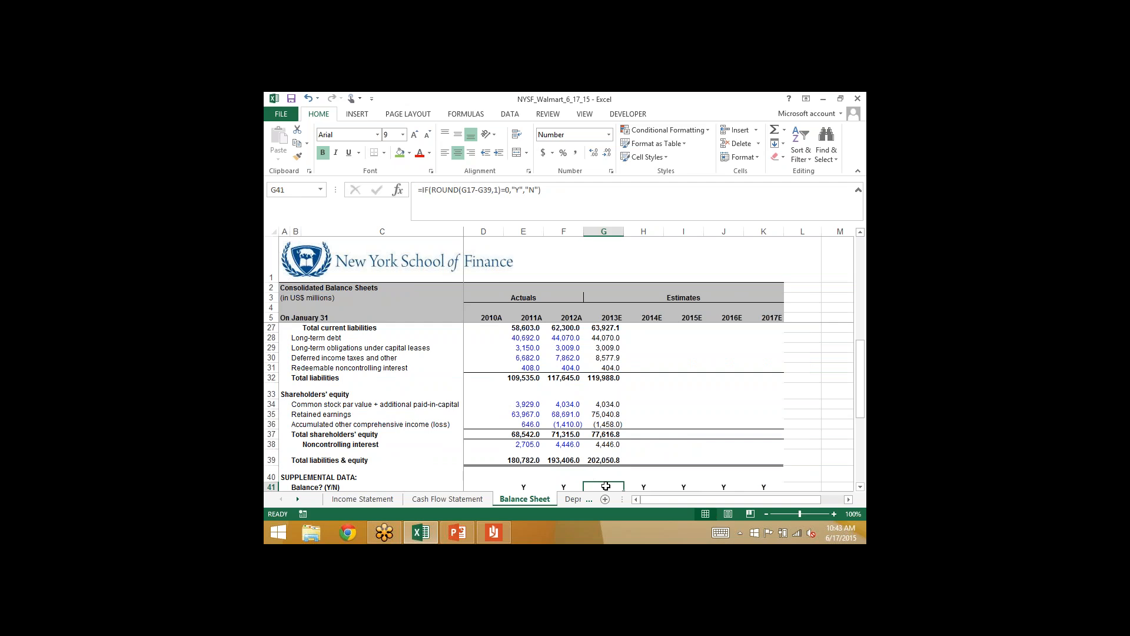
left_click_drag(606, 486, 603, 307)
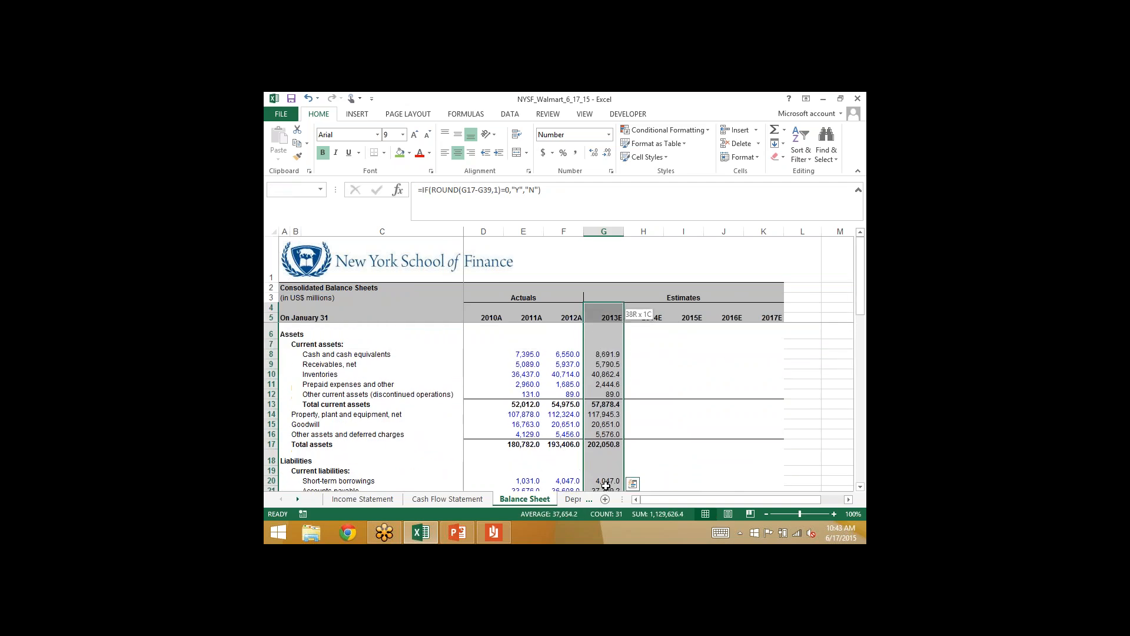
key("shift+Down")
key("shift+Down")
key("shift+Down")
key("shift+Down")
key("shift+Right")
key("shift+Right")
key("shift+Right")
key("shift+Right")
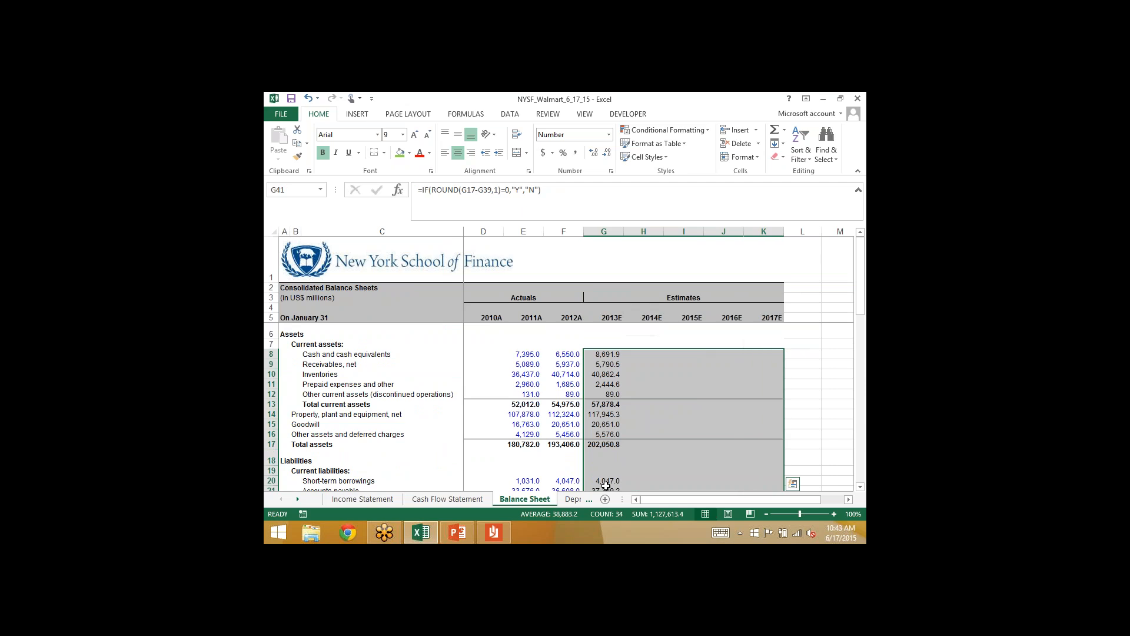
key("ctrl+r")
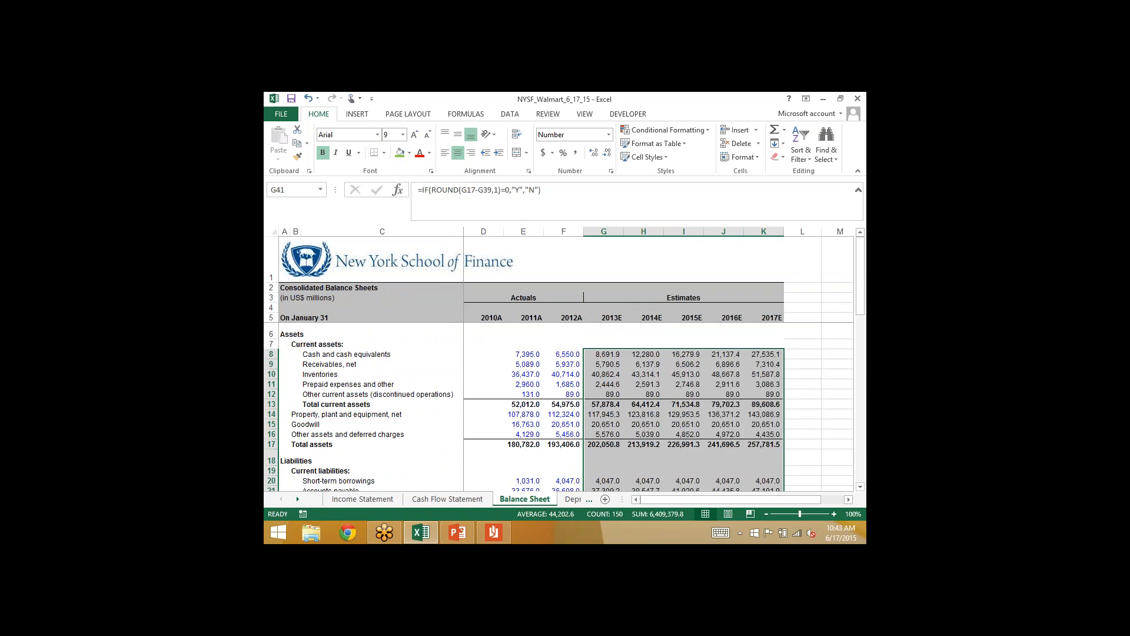
- Examine the projected Balance Sheet columns from the balance check in row 41 up to cash and cash equivalents in row 8
key("Up")
key("Up")
key("Up")
key("Up")
key("Up")
key("Up")
key("Up")
key("Up")
key("Up")
key("Up")
key("Up")
key("Up")
key("Up")
key("Up")
key("Up")
key("Up")
key("Up")
key("Up")
key("Up")
key("Up")
key("Up")
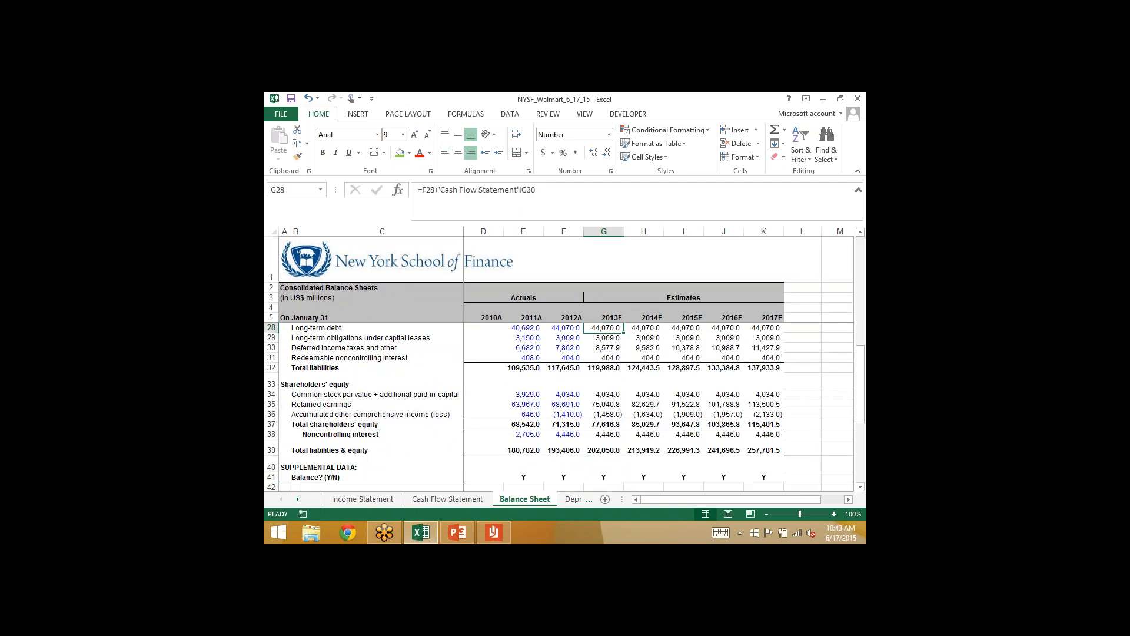
key("Up")
key("Up")
key("Up")
key("Up")
key("Up")
key("Up")
key("Up")
key("Up")
key("Up")
key("Up")
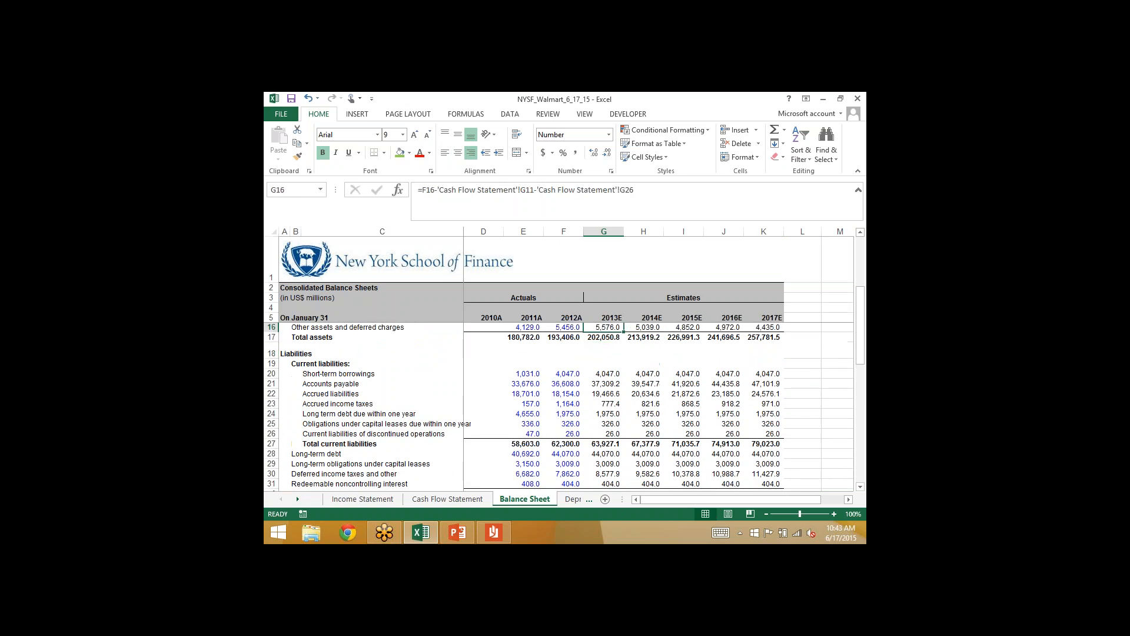
key("Up")
key("Up")
key("Up")
key("Up")
key("Up")
key("Down")
key("Down")
key("Down")
key("Down")
key("Down")
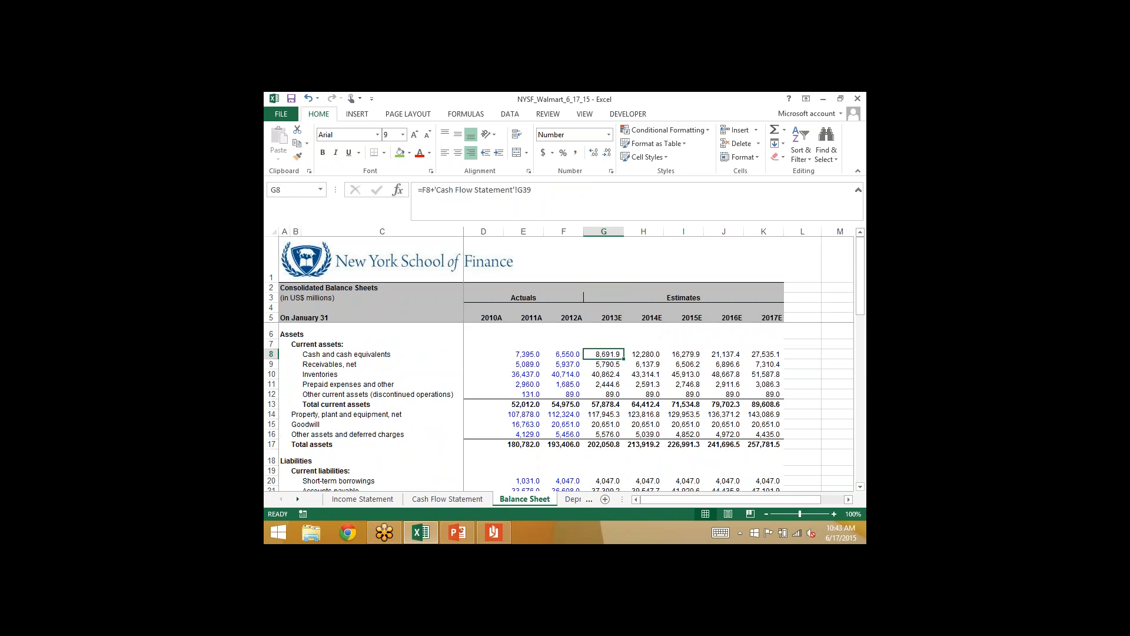
- Switch to the NYSF 2014 PowerPoint deck and view slide 37, "Four Possible Balance Sheet Errors"
left_click(491, 536)
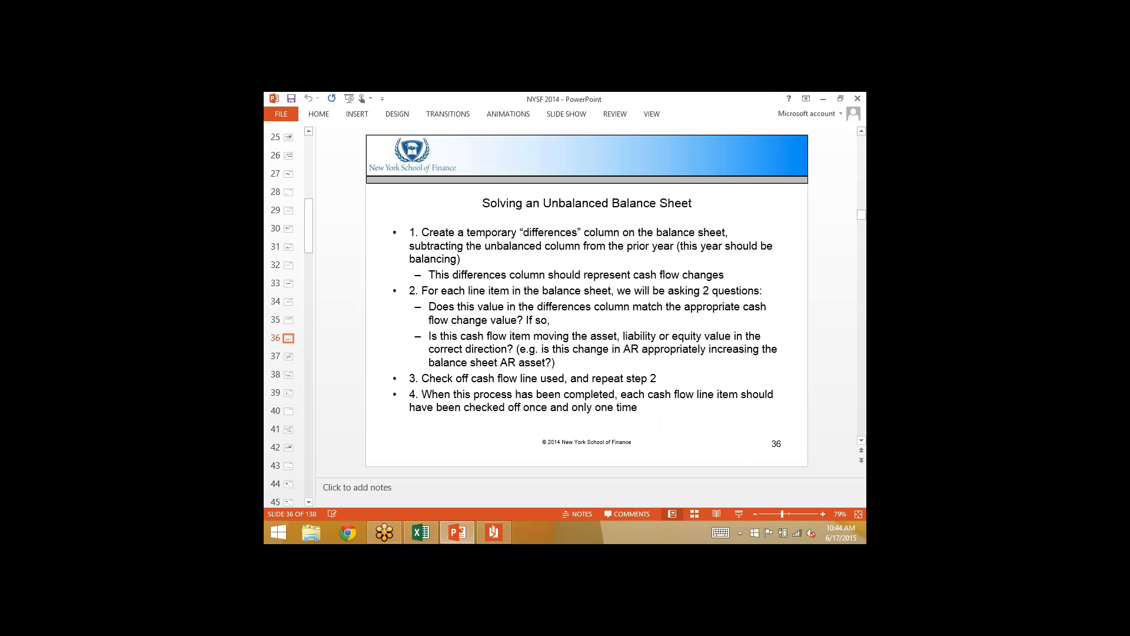
key("Down")
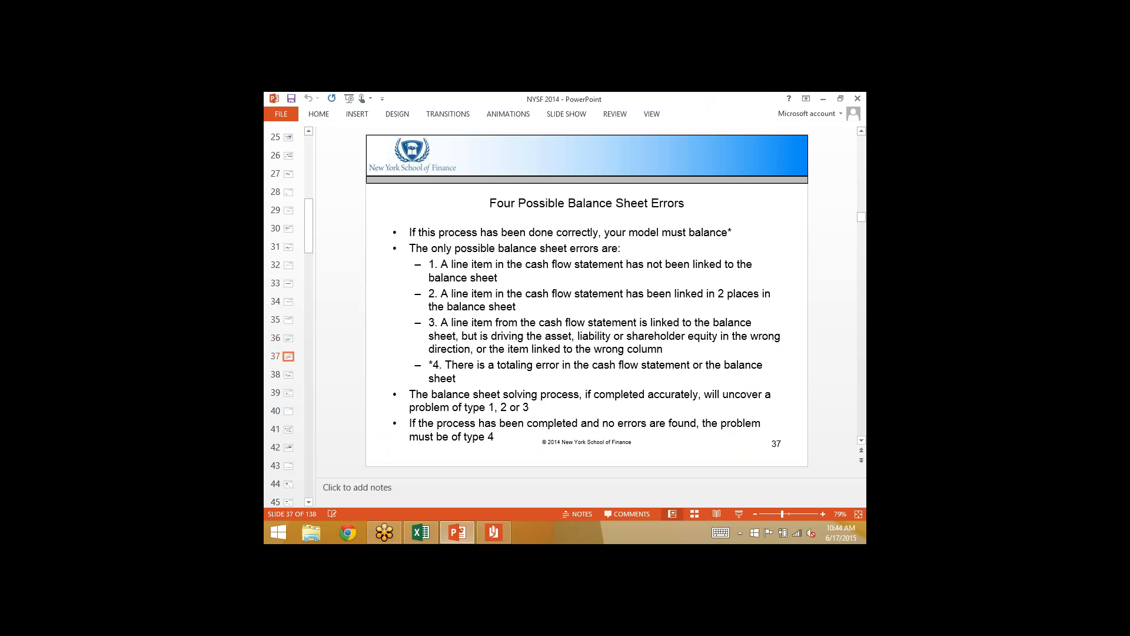
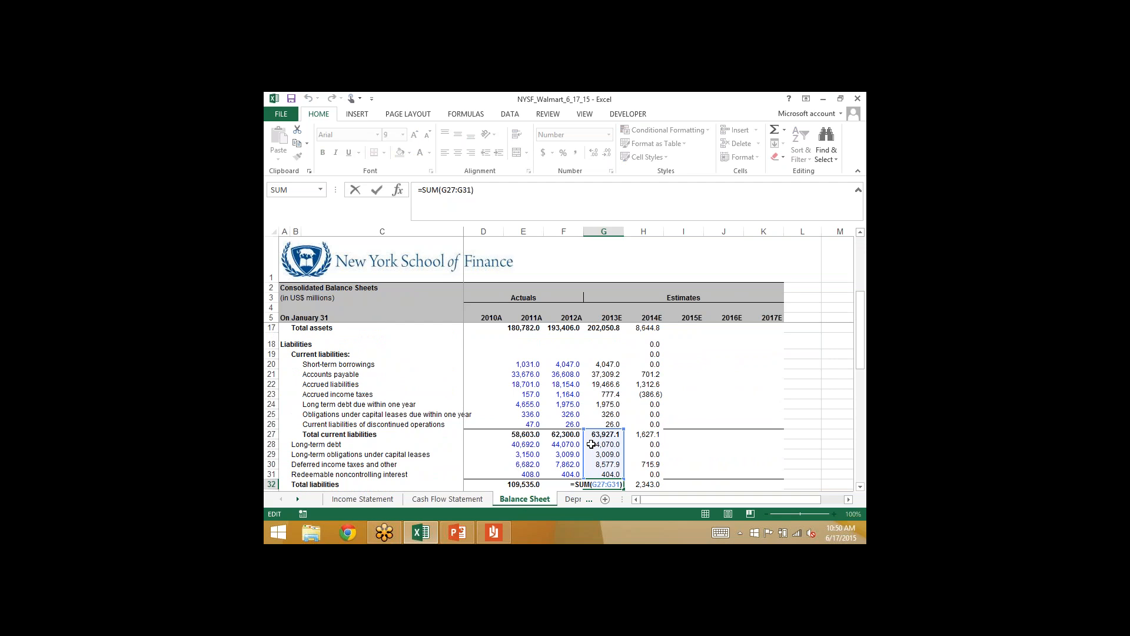
- Keep total liabilities in G32 as the sum of G27:G31, and fill the 2013E column G6:G41 across through 2017E in column K
key("ctrl+Return")
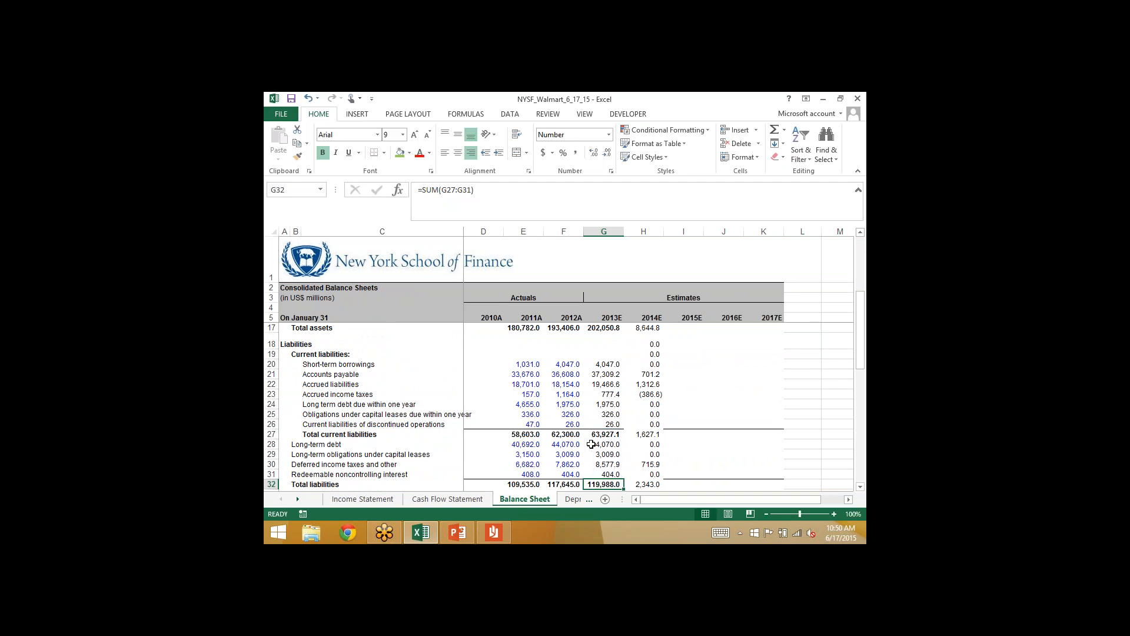
key("Down")
key("Down")
key("Down")
key("Down")
key("Down")
key("Down")
key("Down")
key("Down")
key("Down")
key("Down")
key("Down")
key("Down")
key("Up")
key("Up")
key("Up")
key("shift+Up")
key("shift+Up")
key("shift+Up")
key("shift+Up")
key("shift+Up")
key("shift+Up")
key("shift+Up")
key("shift+Up")
key("shift+Up")
key("shift+Up")
key("shift+Up")
key("shift+Up")
key("shift+Up")
key("shift+Up")
key("shift+Up")
key("shift+Up")
key("shift+Up")
key("shift+Up")
key("shift+Up")
key("shift+Up")
key("shift+Up")
key("shift+Up")
key("shift+Up")
key("shift+Up")
key("shift+Up")
key("shift+Up")
key("shift+Up")
key("shift+Up")
key("shift+Up")
key("shift+Up")
key("shift+Up")
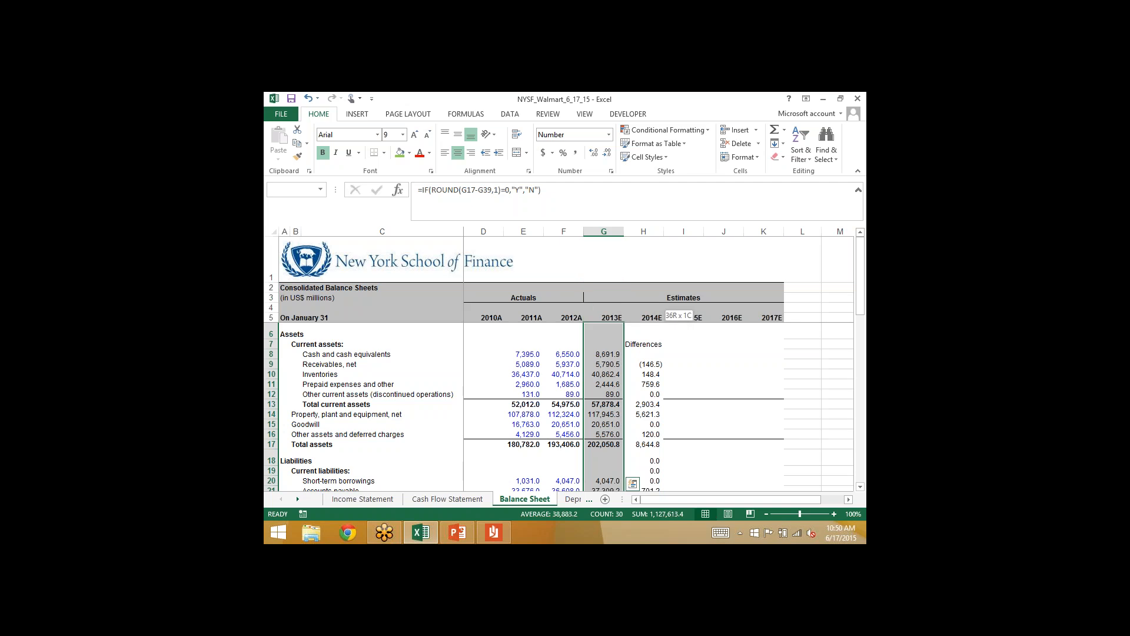
key("shift+Right")
key("shift+Right")
key("shift+Right")
key("shift+Right")
key("ctrl+r")
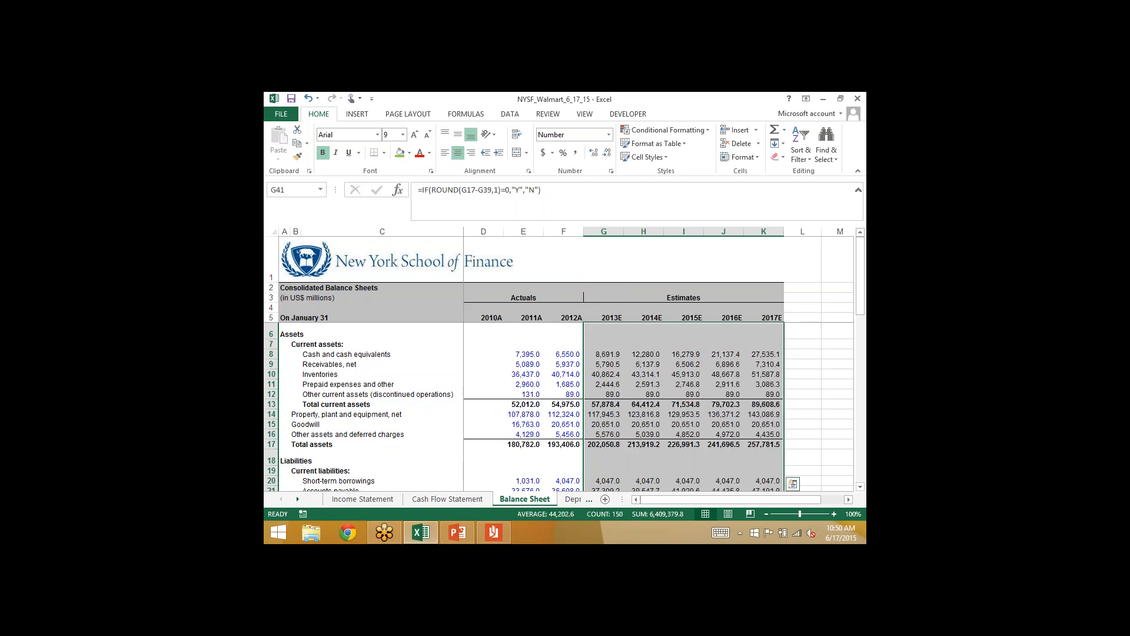
key("Up")
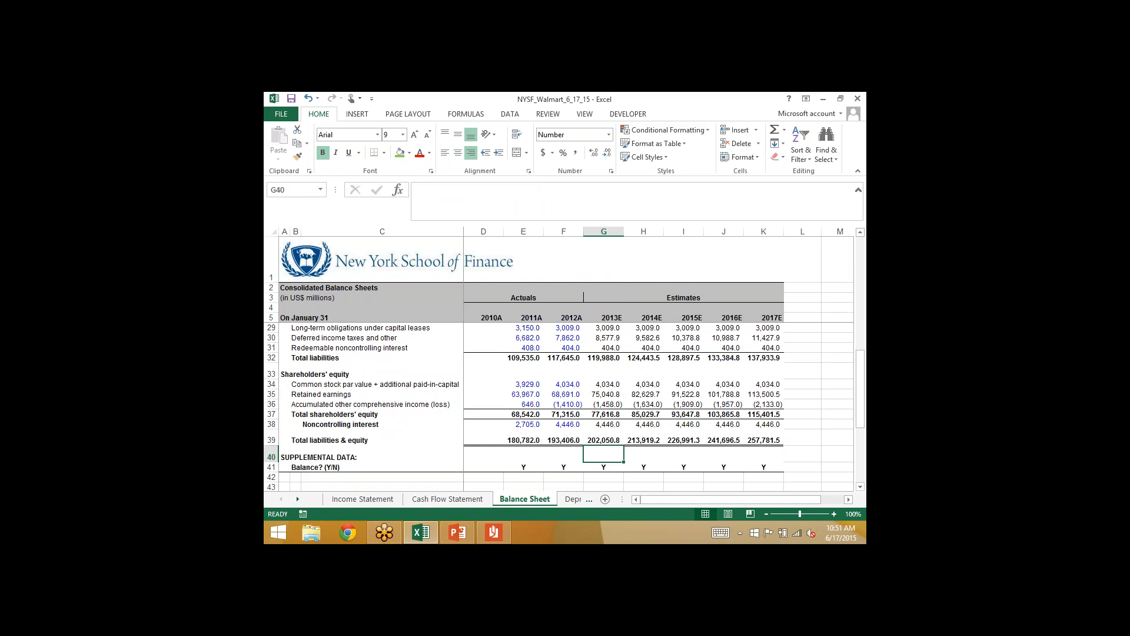
- Open the NYSF_Walmart_Solution_Broken workbook from the HP v150w (D:) drive
left_click(666, 453)
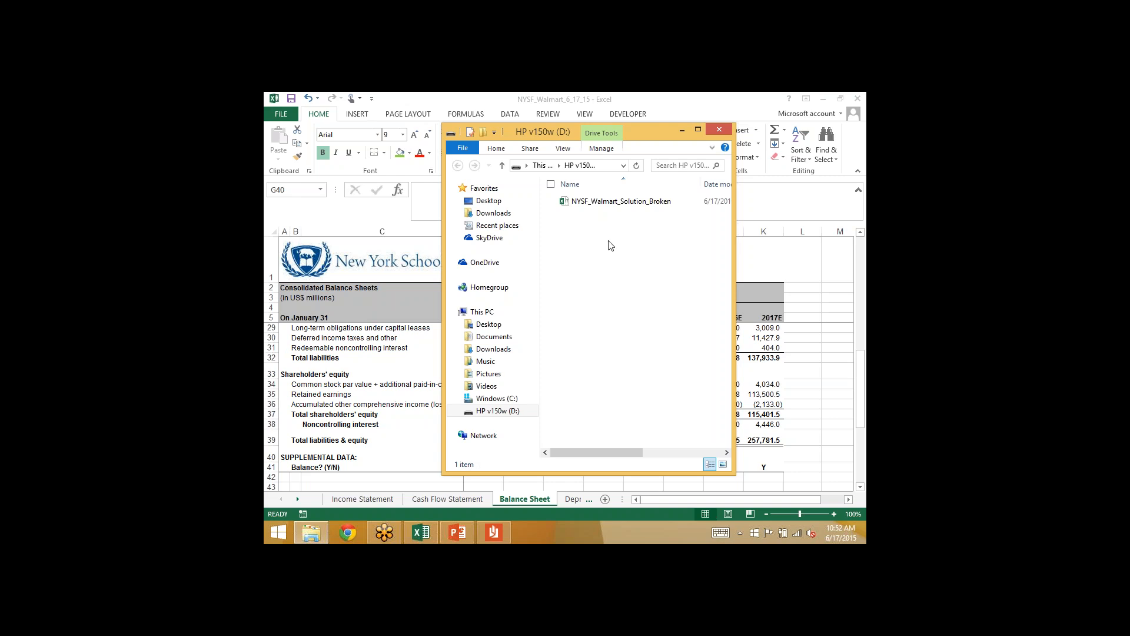
left_click(566, 202)
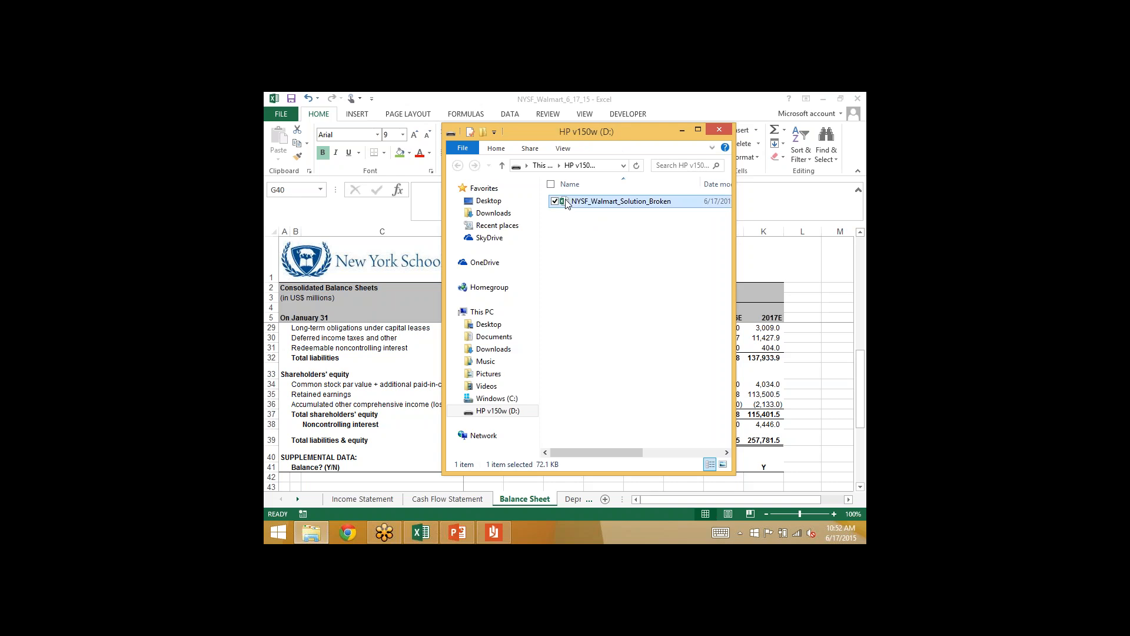
double_click(567, 202)
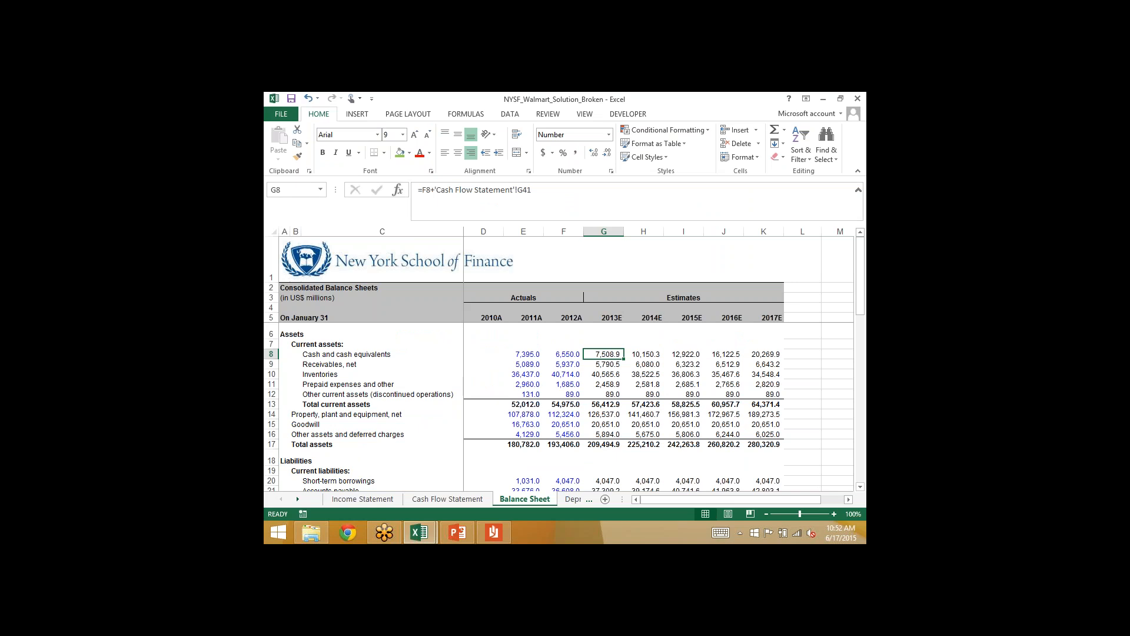
- Examine the broken workbook's projected Balance Sheet columns, including the balance check row and the current asset formulas
scroll(560, 406, "down", 2)
scroll(559, 406, "down", 7)
scroll(559, 406, "up", 9)
key("Left")
key("Right")
key("Down")
key("Down")
key("Down")
key("Down")
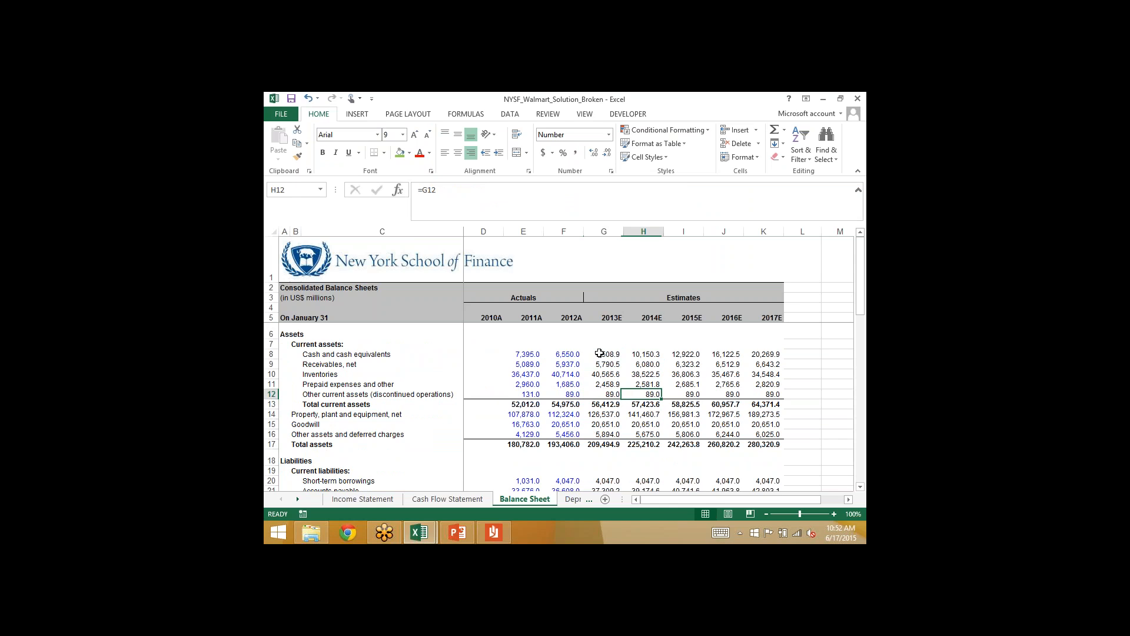
key("Up")
key("Up")
key("Up")
key("Up")
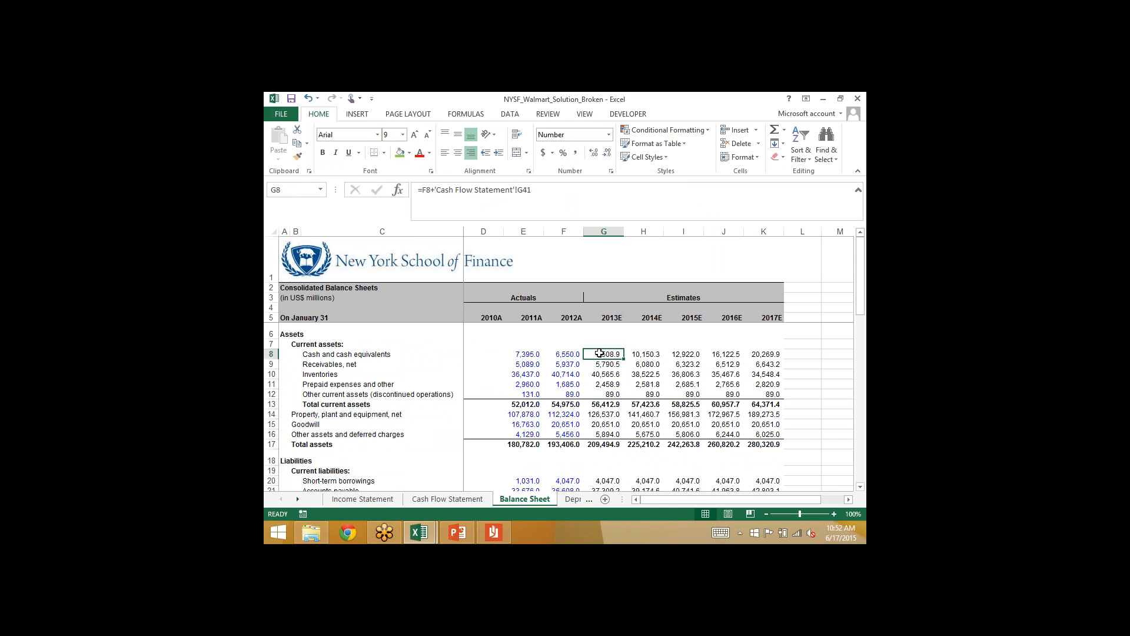
scroll(600, 353, "down", 6)
scroll(600, 353, "up", 6)
- Clear the 2014E through 2017E Balance Sheet projections in H8:K39
key("Right")
key("shift+Down")
key("shift+Down")
key("shift+Right")
key("shift+Right")
key("shift+Right")
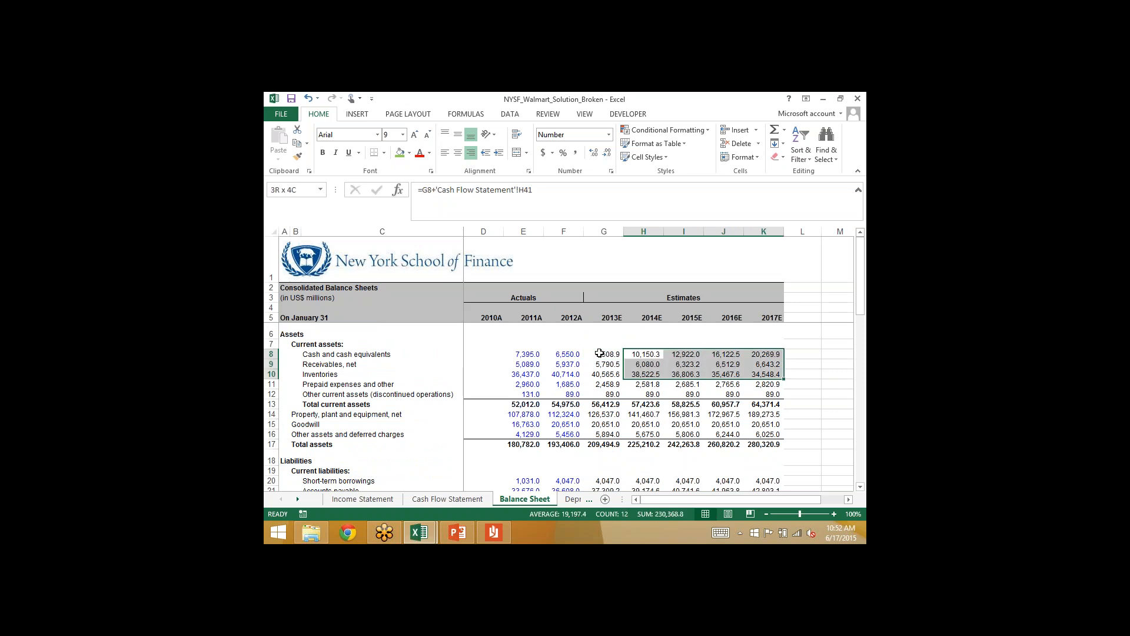
key("shift+Down")
key("shift+Down")
key("shift+Down")
key("shift+Down")
key("shift+Down")
key("shift+Down")
key("shift+Down")
key("shift+Down")
key("shift+Down")
key("shift+Down")
key("shift+Down")
key("shift+Down")
key("shift+Down")
key("shift+Down")
key("shift+Down")
key("shift+Down")
key("shift+Down")
key("shift+Down")
key("shift+Down")
key("shift+Down")
key("shift+Down")
key("shift+Down")
key("shift+Down")
key("shift+Down")
key("shift+Down")
key("shift+Down")
key("shift+Down")
key("shift+Down")
key("shift+Down")
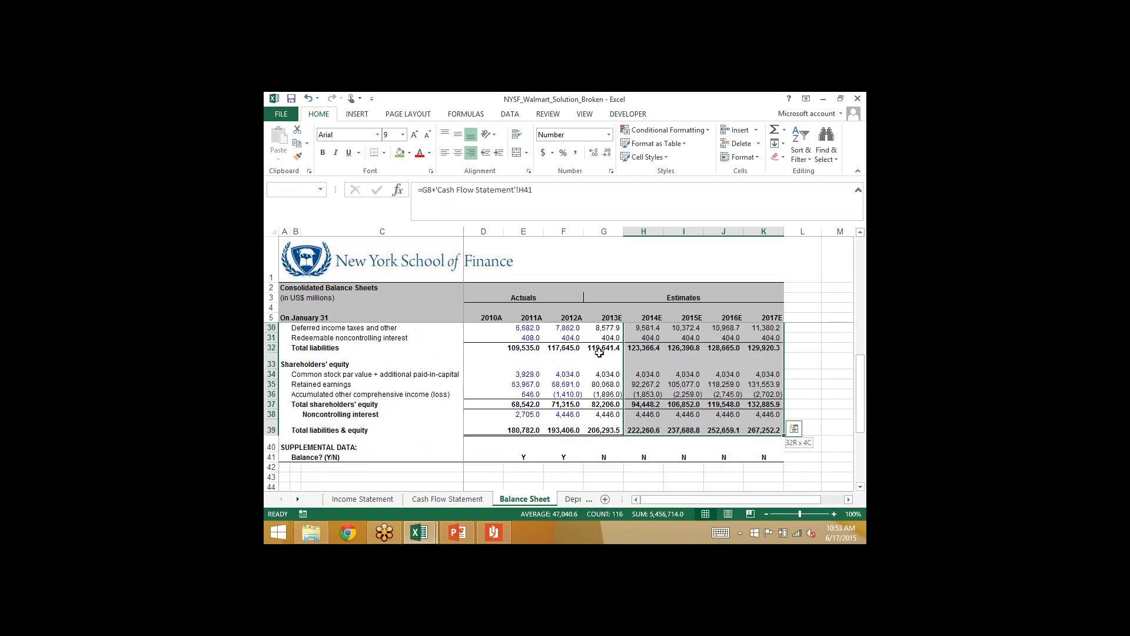
key("Delete")
- Add an underlined "Differences" heading in H7 of the Balance Sheet
key("Up")
key("Up")
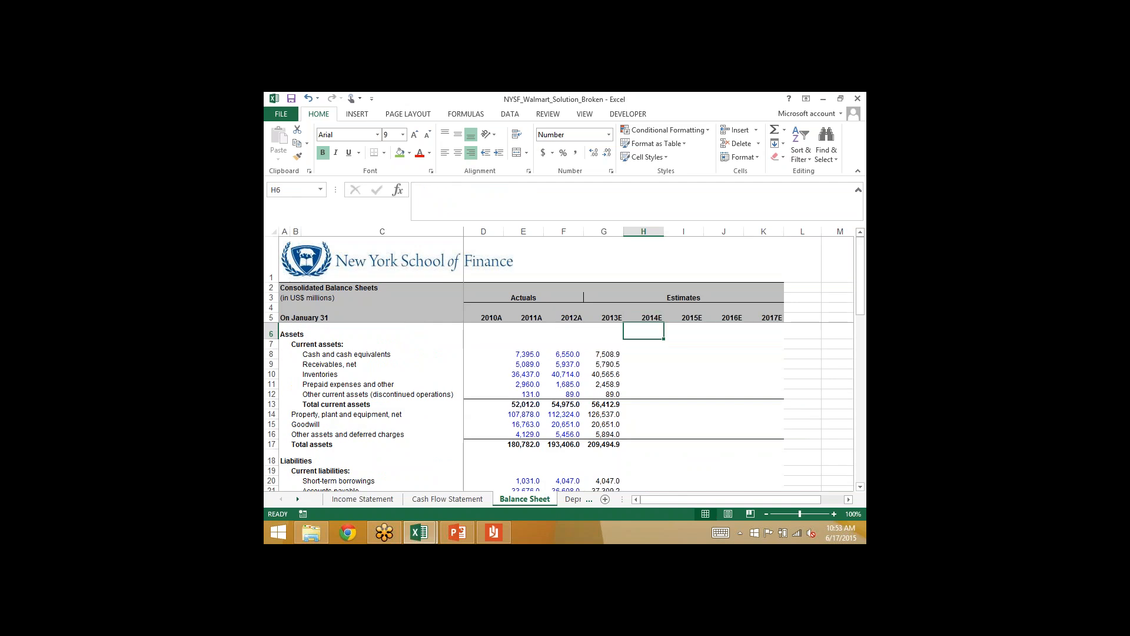
key("Down")
type("Differences")
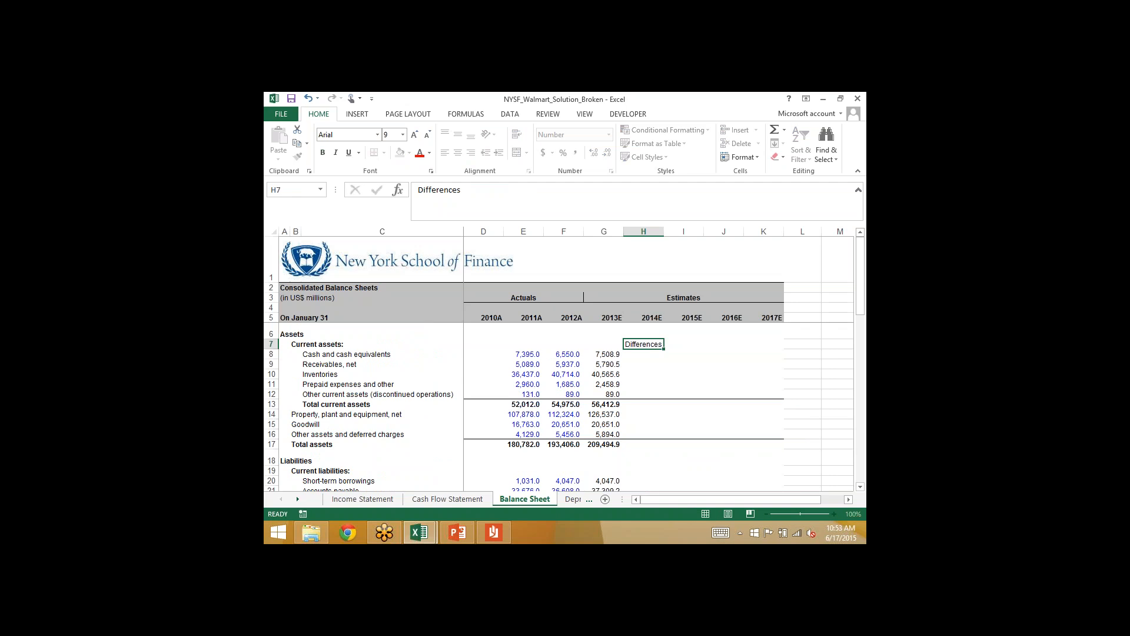
key("ctrl+Return")
key("ctrl+u")
- Calculate the 2012A to 2013E change in cash and cash equivalents in H8 with =G8-F8
key("Down")
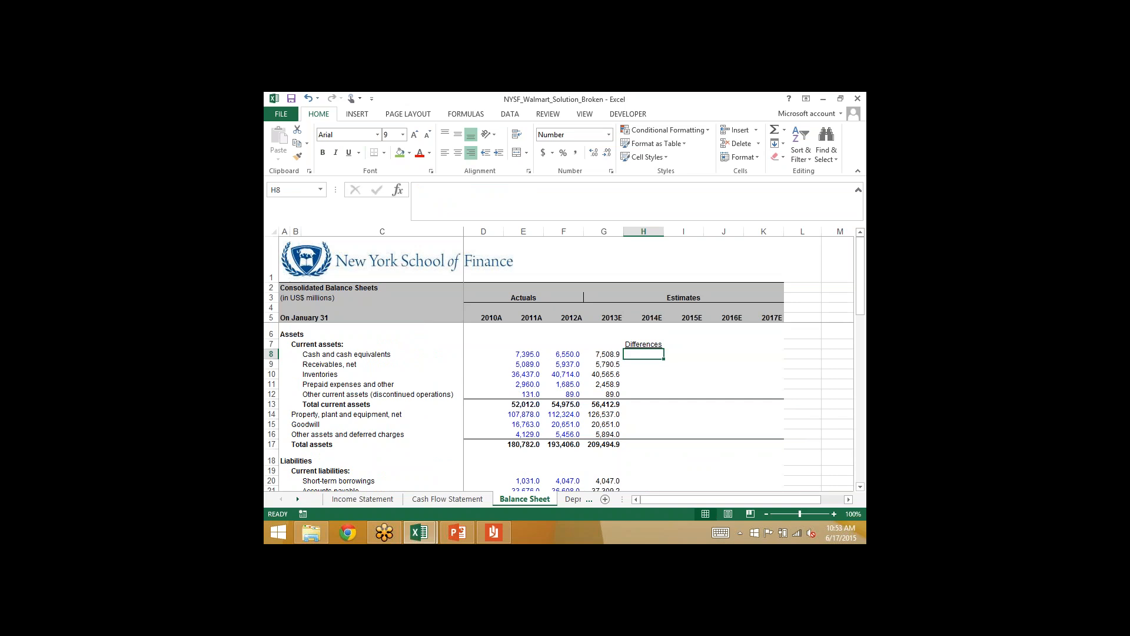
type("=")
key("Left")
type("-")
key("Left")
key("Left")
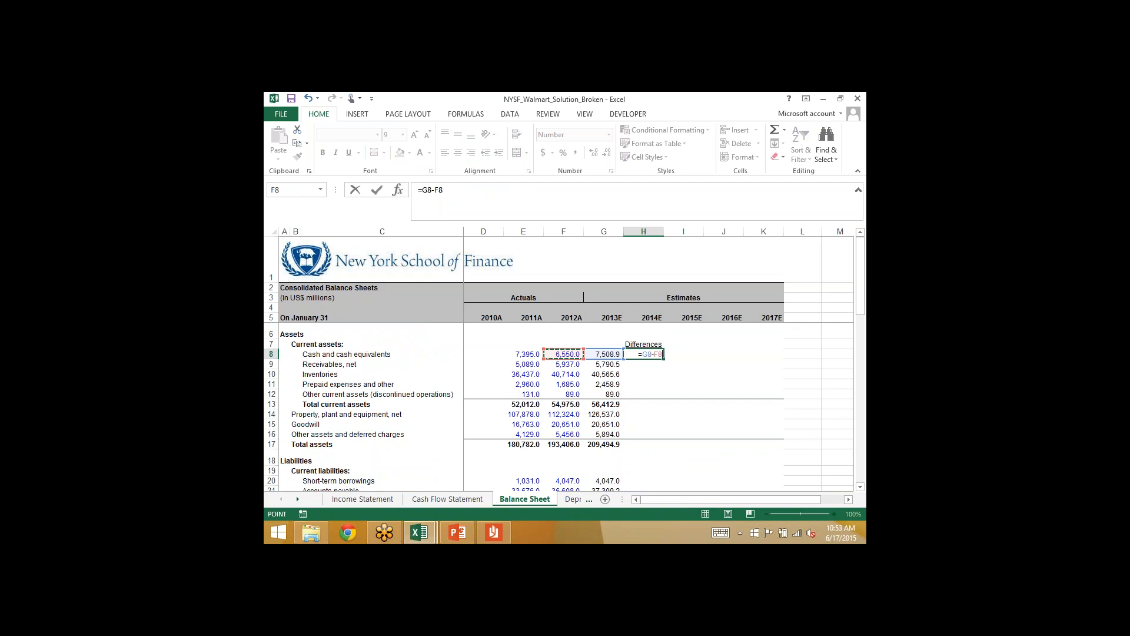
key("Return")
- Copy the difference formula from H8 down through the noncontrolling interest line in H38
key("Up")
key("ctrl+c")
key("shift+Down")
key("shift+Down")
key("shift+Down")
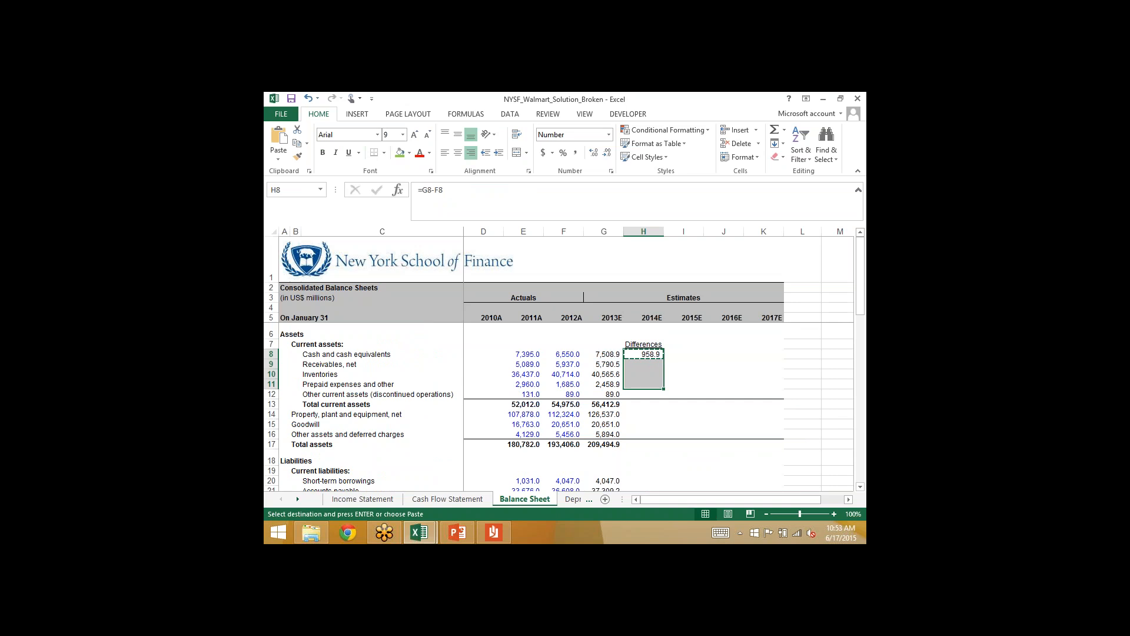
key("shift+Down")
key("shift+Down")
key("shift+Down")
key("shift+Down")
key("shift+Down")
key("shift+Down")
key("shift+Down")
key("shift+Down")
key("shift+Down")
key("shift+Down")
key("shift+Down")
key("shift+Down")
key("shift+Down")
key("shift+Down")
key("shift+Down")
key("shift+Down")
key("shift+Down")
key("shift+Down")
key("shift+Down")
key("shift+Down")
key("shift+Down")
key("shift+Down")
key("shift+Down")
key("shift+Down")
key("shift+Down")
key("shift+Down")
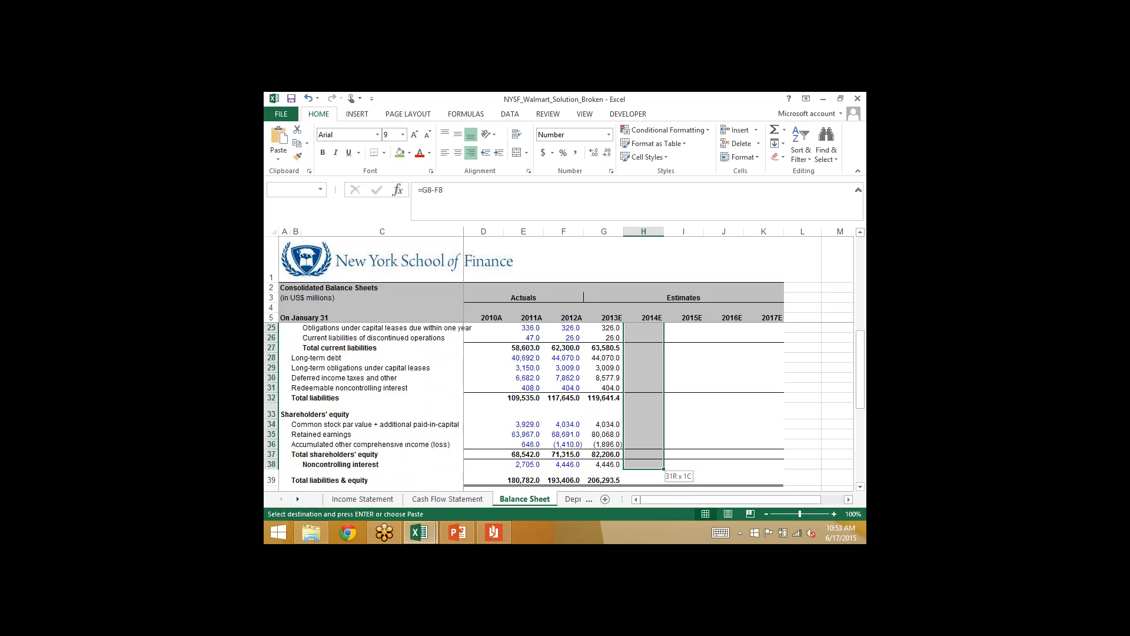
key("Return")
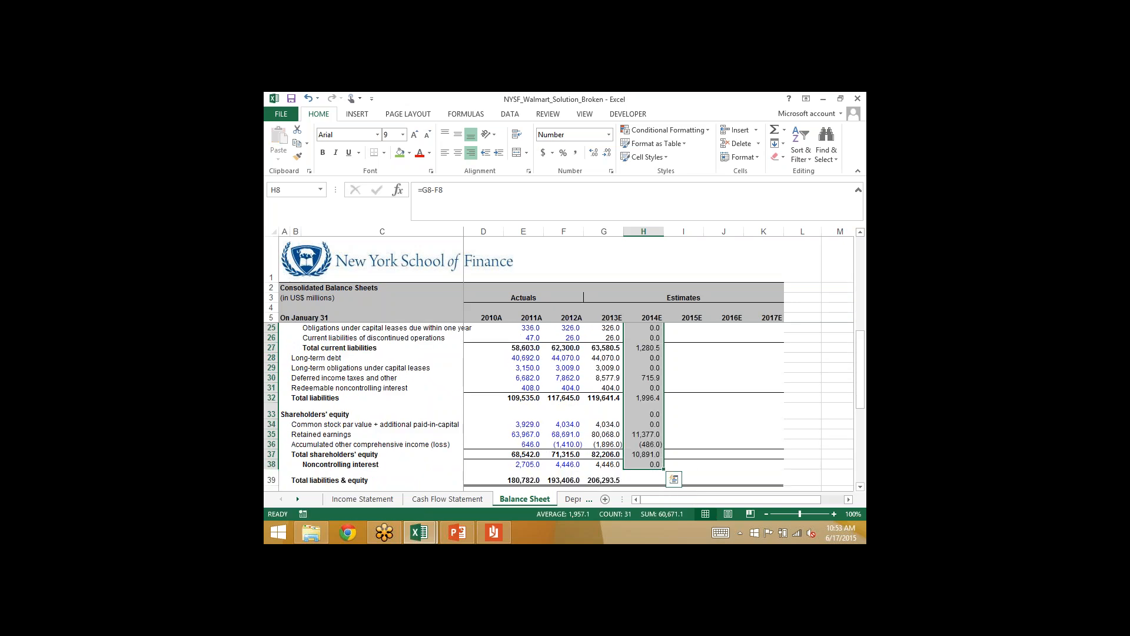
- Check the Cash Flow Statement against the Balance Sheet's cash difference in H8, and inspect the 2013E cash formula in G8
key("Up")
key("Up")
key("Down")
key("Down")
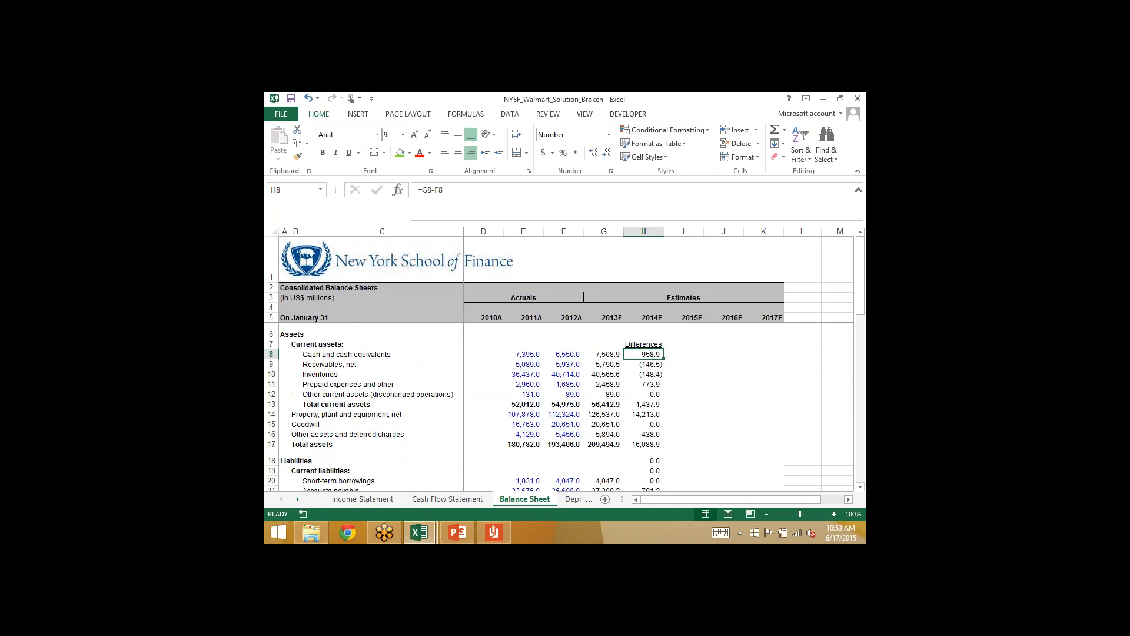
left_click(452, 499)
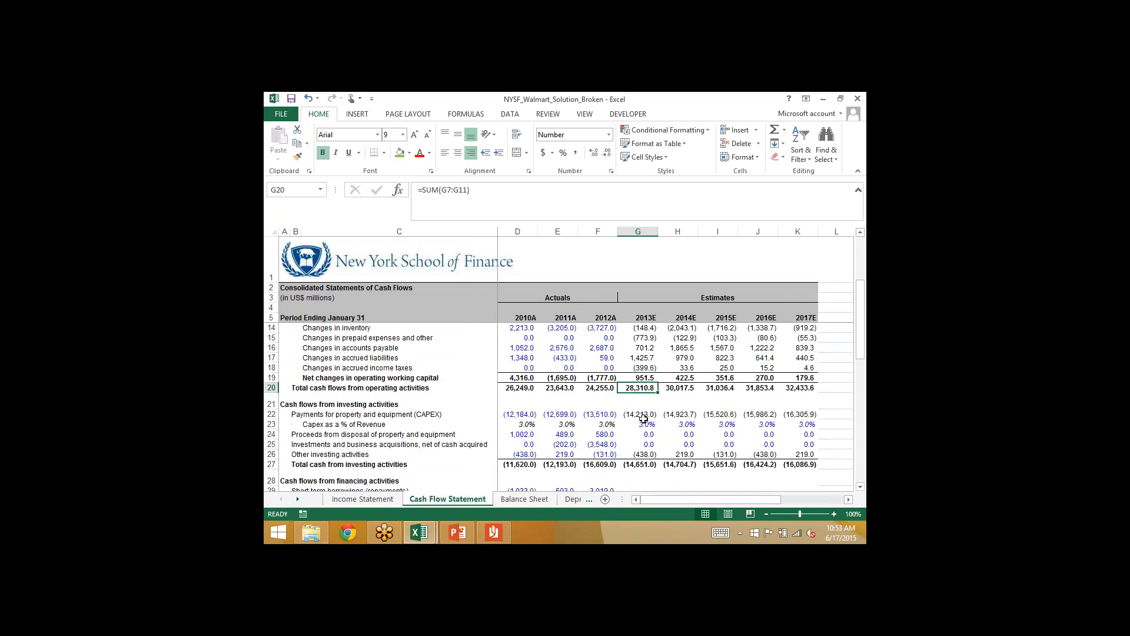
left_click(522, 499)
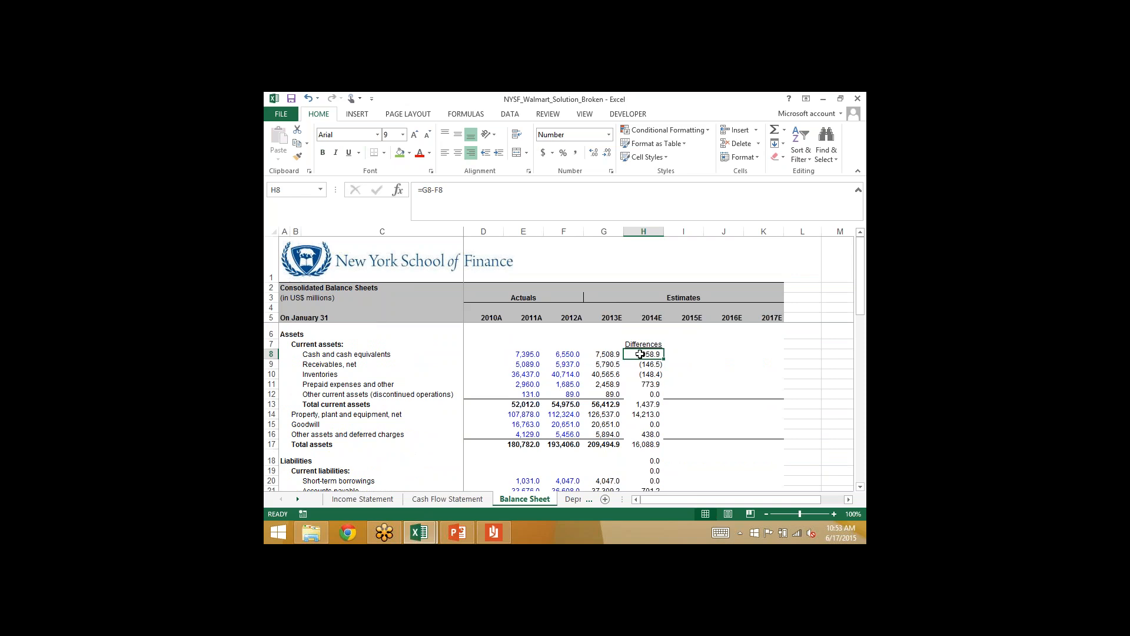
key("Left")
key("Left")
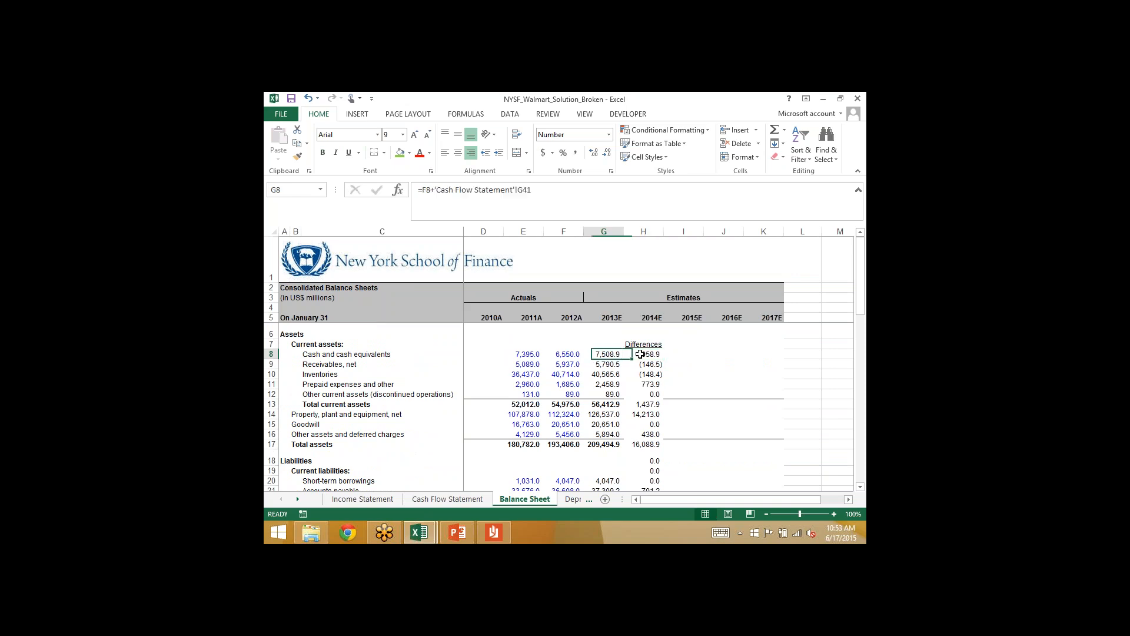
key("Right")
key("Right")
key("Left")
key("Left")
key("Right")
key("Left")
key("Right")
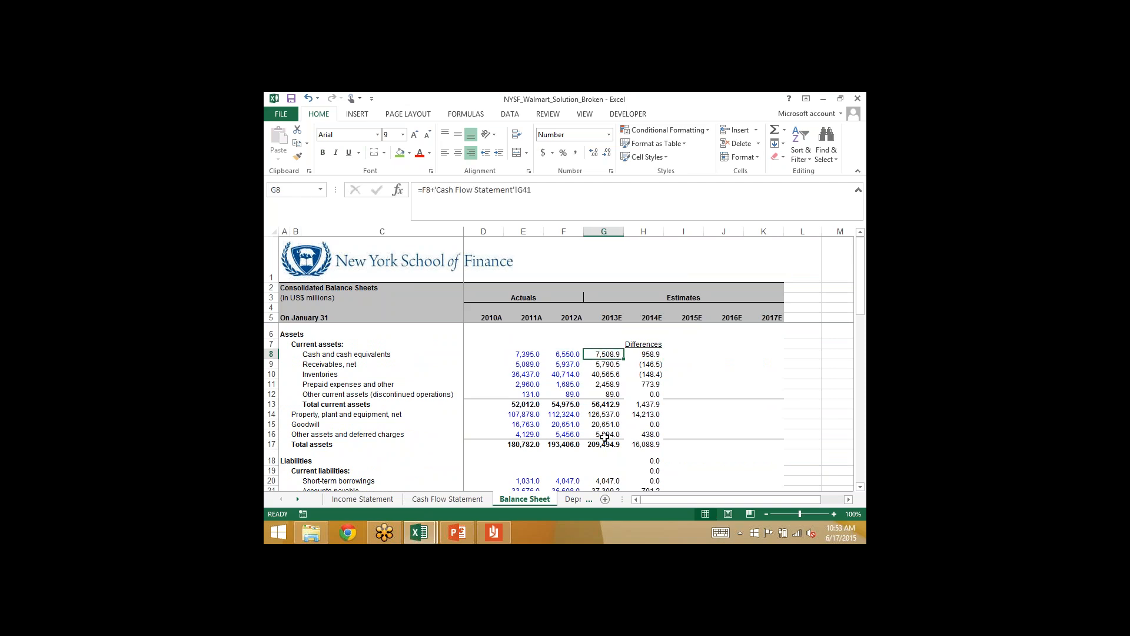